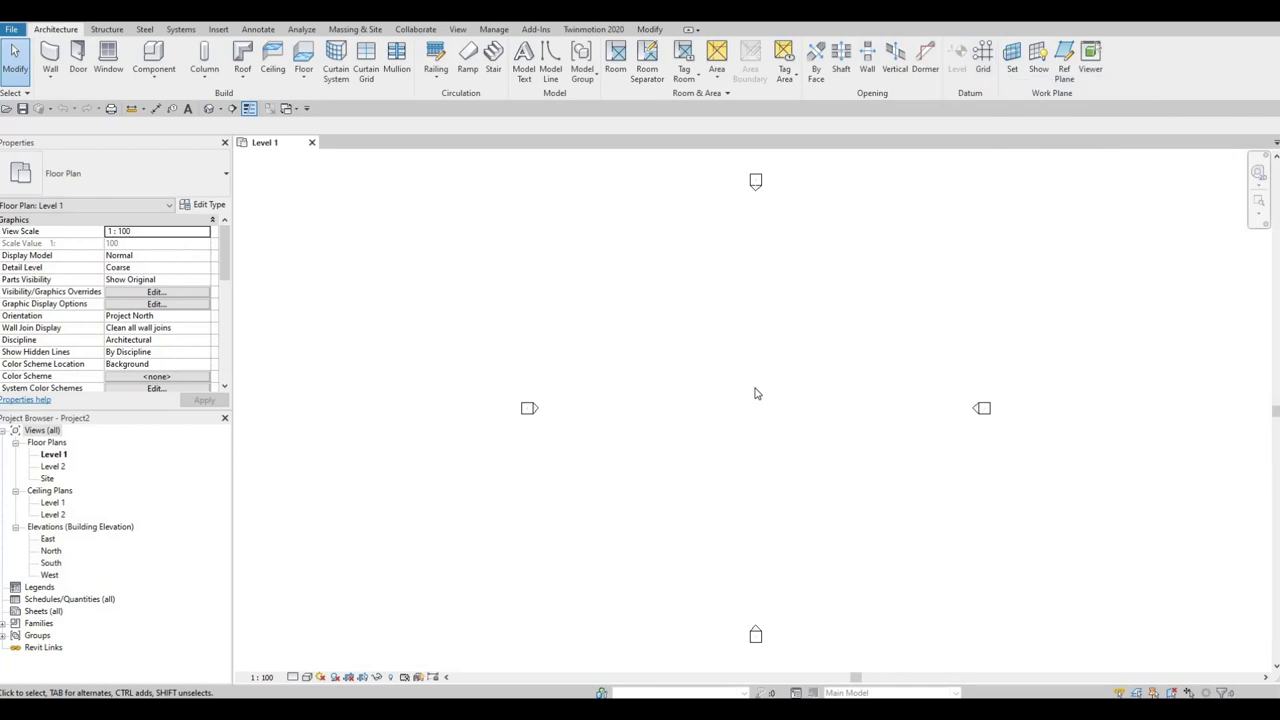
- Draw a vertical grid line with its bubble at the upper end in the western half of the Level 1 plan
{"action": "key", "text": "g"}
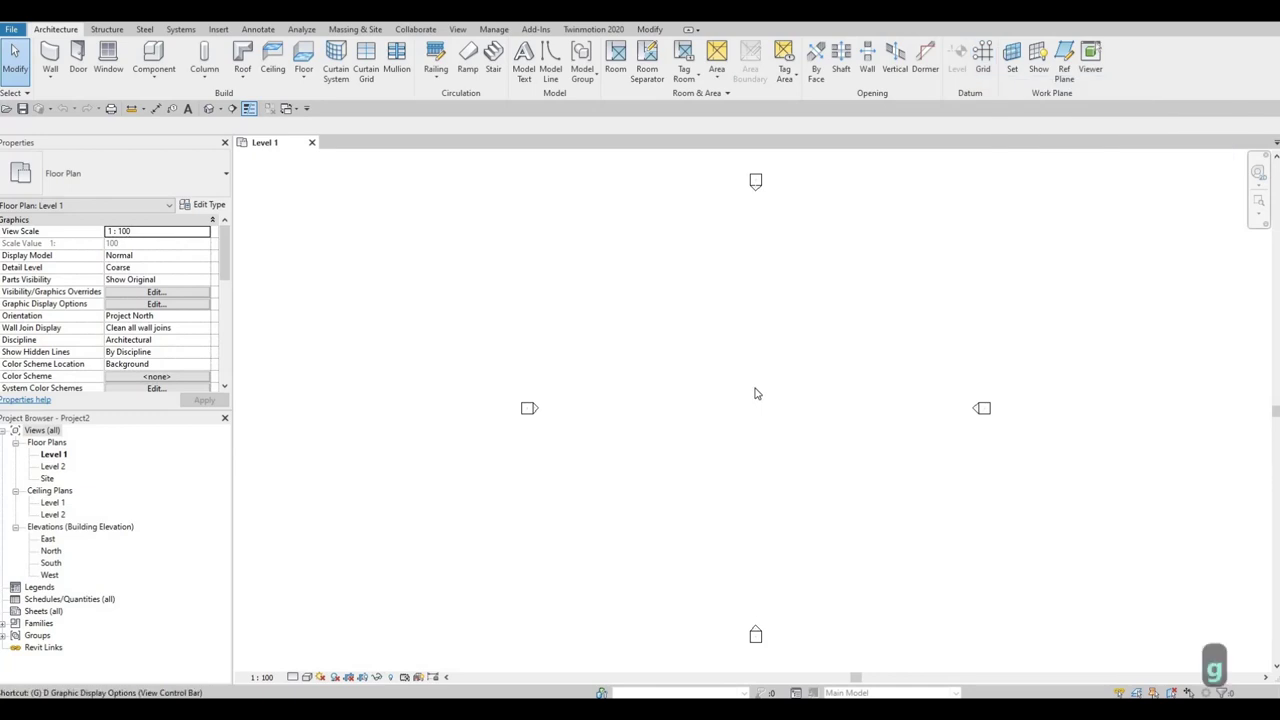
{"action": "key", "text": "r"}
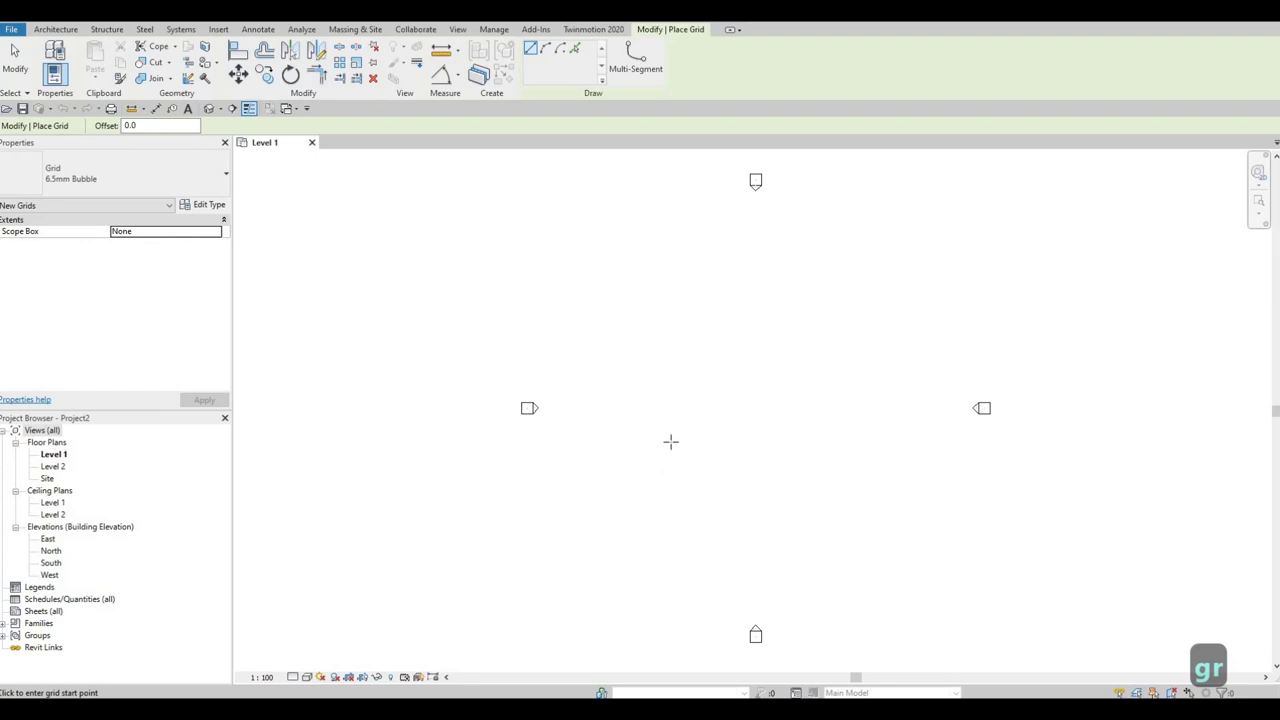
{"action": "left_click", "coordinate": [649, 539]}
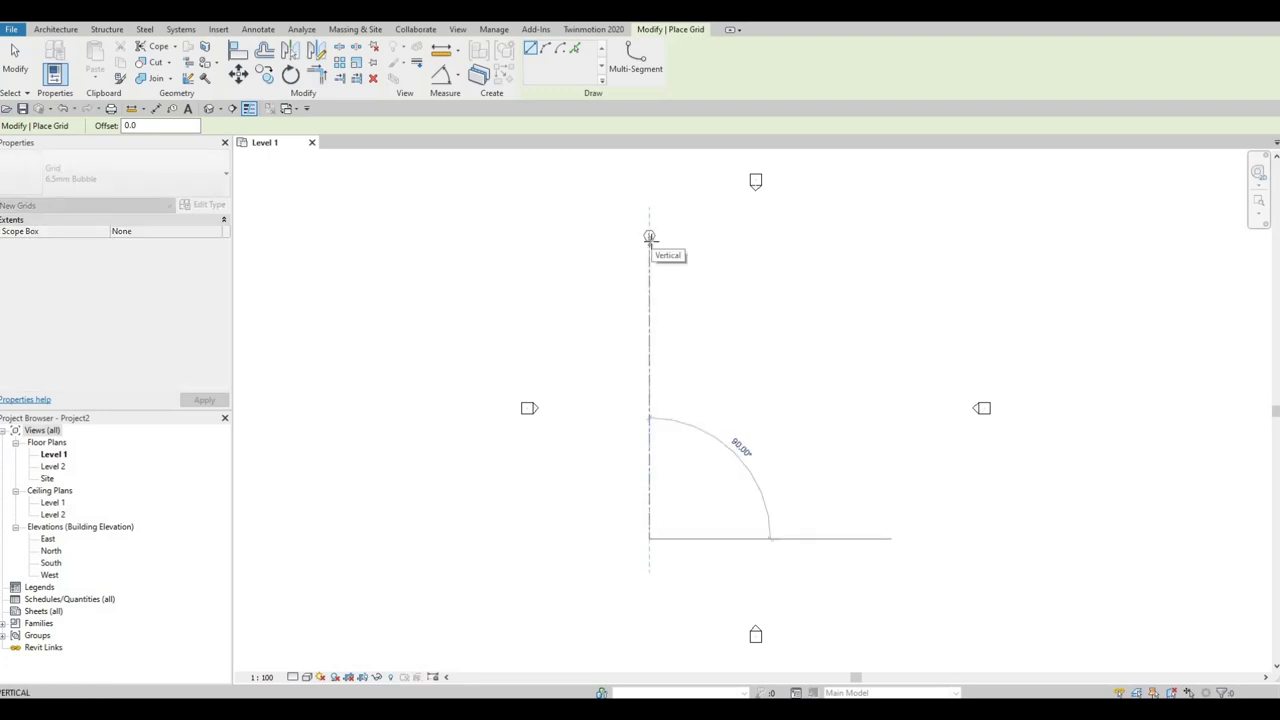
{"action": "left_click", "coordinate": [649, 237]}
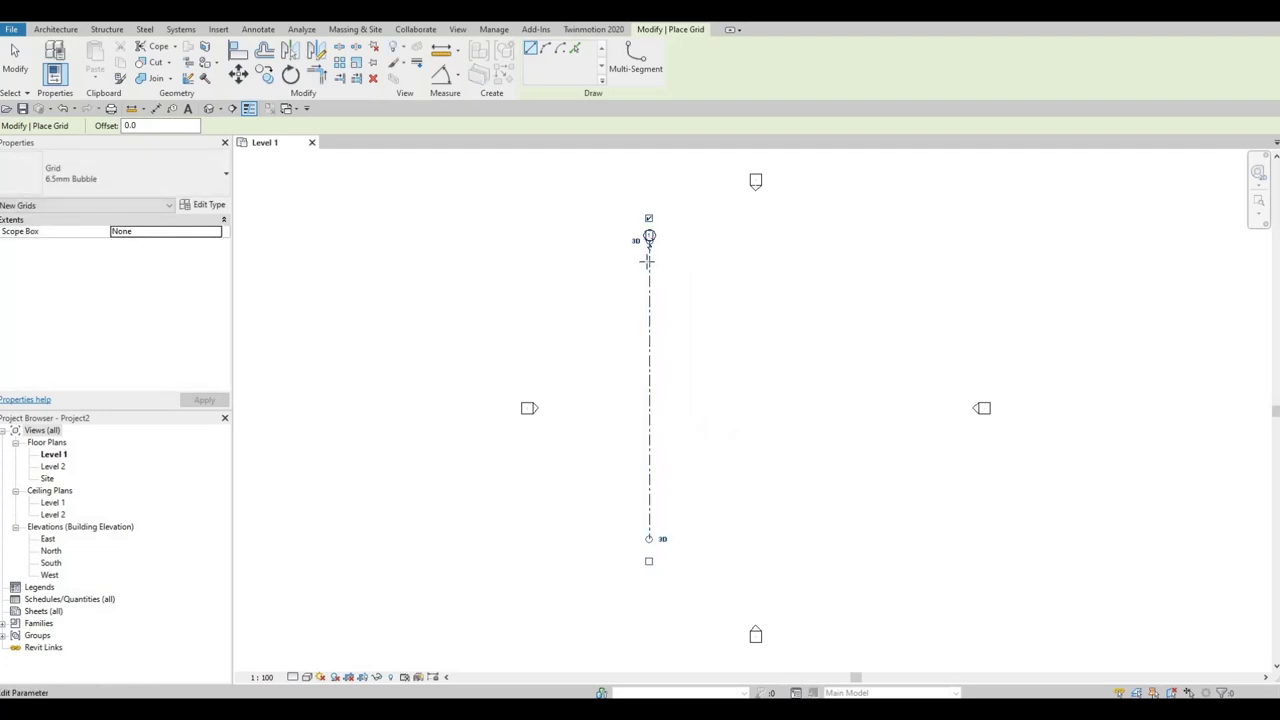
{"action": "scroll", "coordinate": [649, 242], "scroll_direction": "up", "scroll_amount": 2}
{"action": "scroll", "coordinate": [649, 245], "scroll_direction": "up", "scroll_amount": 4}
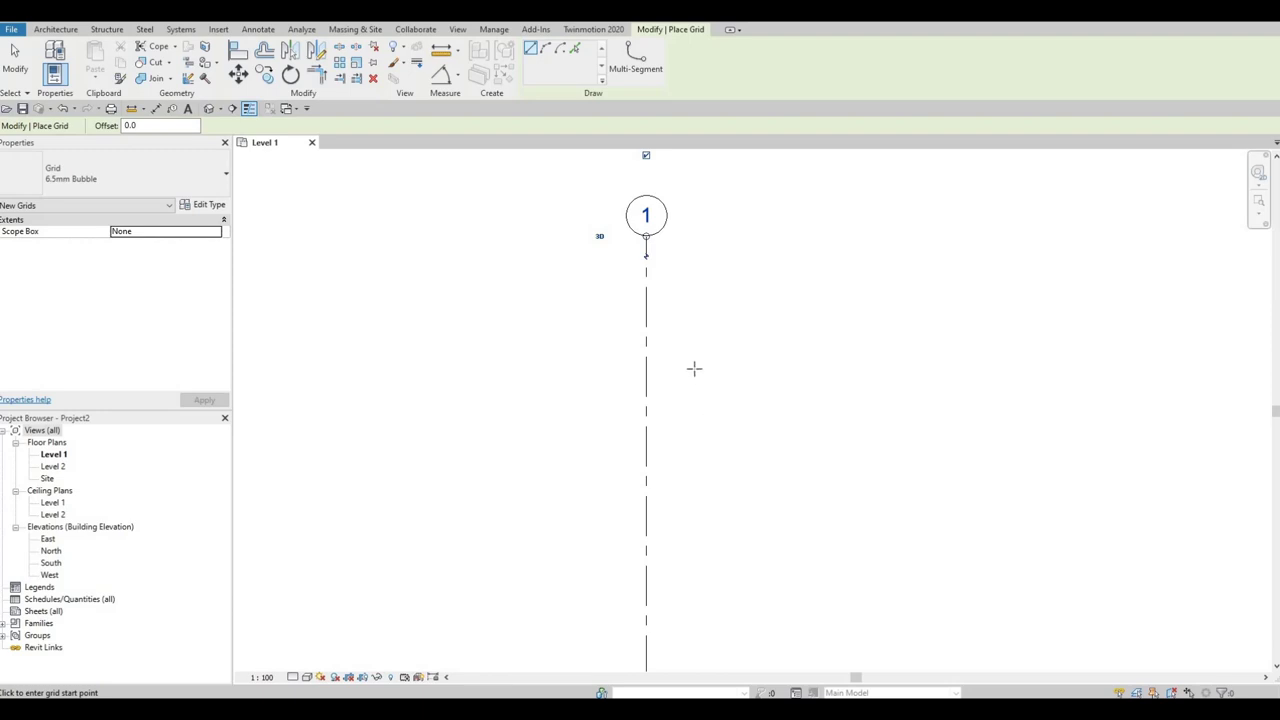
{"action": "key", "text": "Escape"}
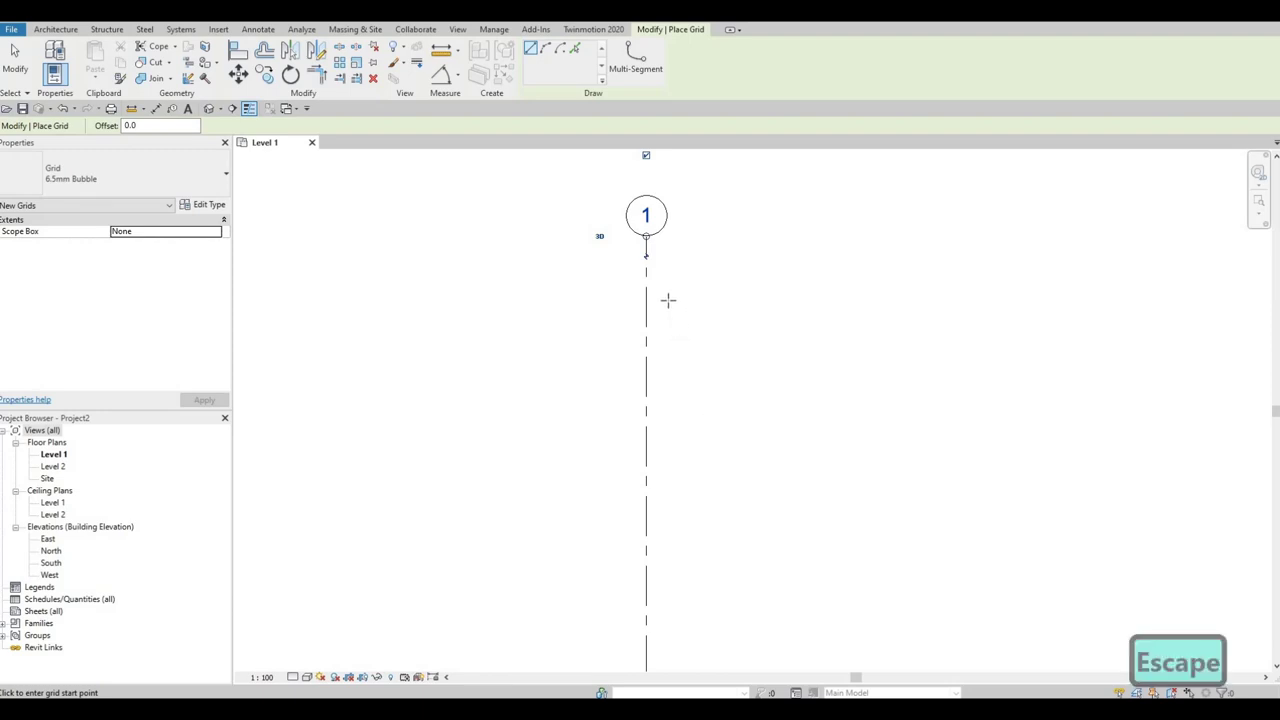
{"action": "key", "text": "Escape"}
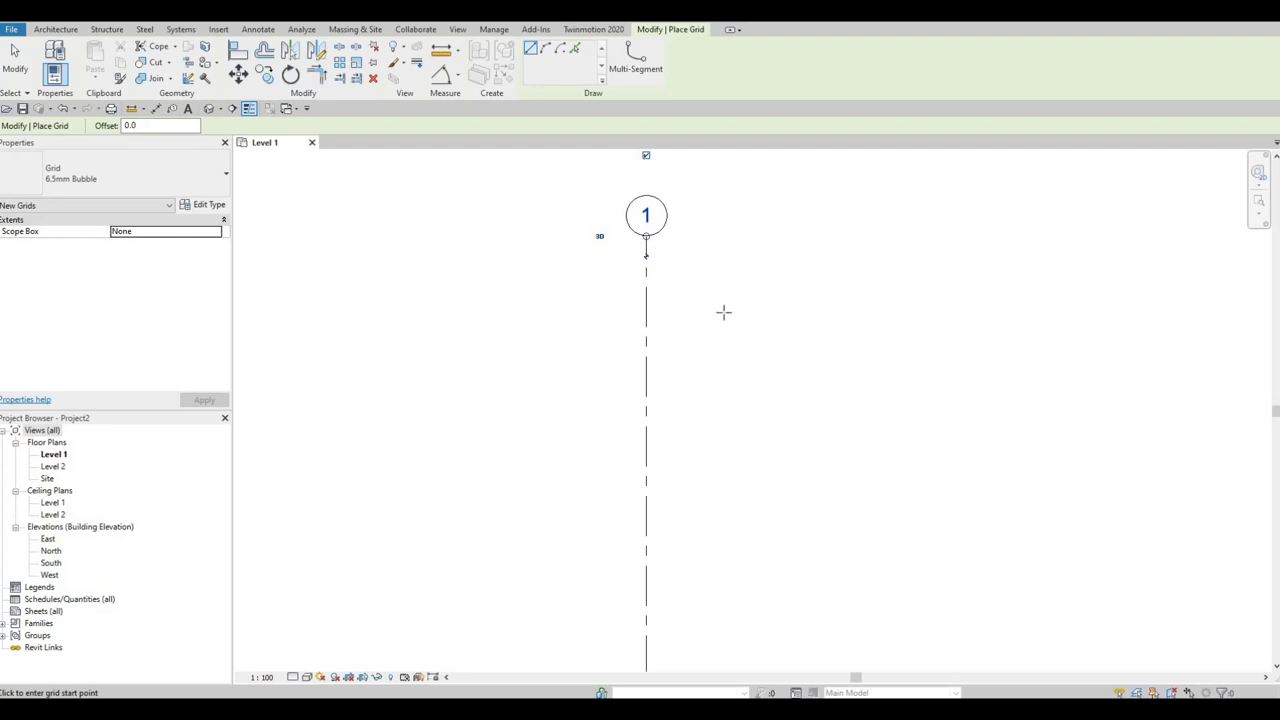
{"action": "key", "text": "Escape"}
{"action": "key", "text": "Escape"}
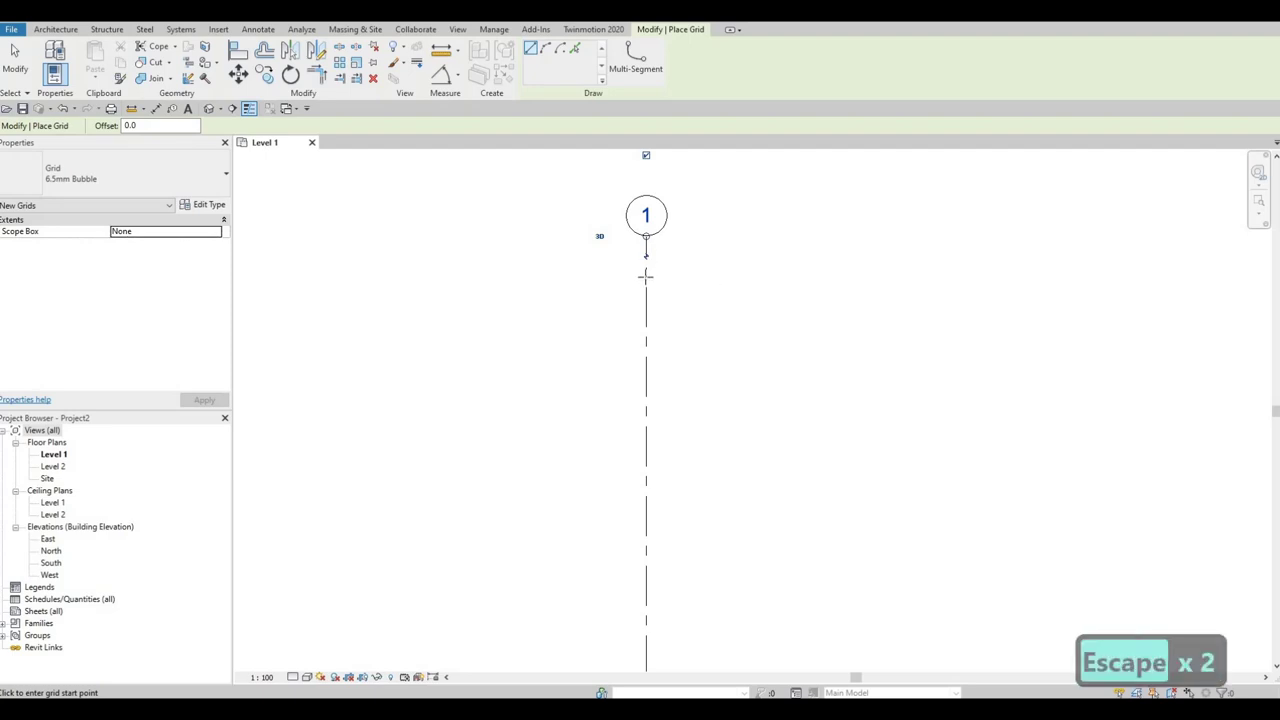
{"action": "key", "text": "Escape"}
{"action": "key", "text": "Escape"}
{"action": "key", "text": "Escape"}
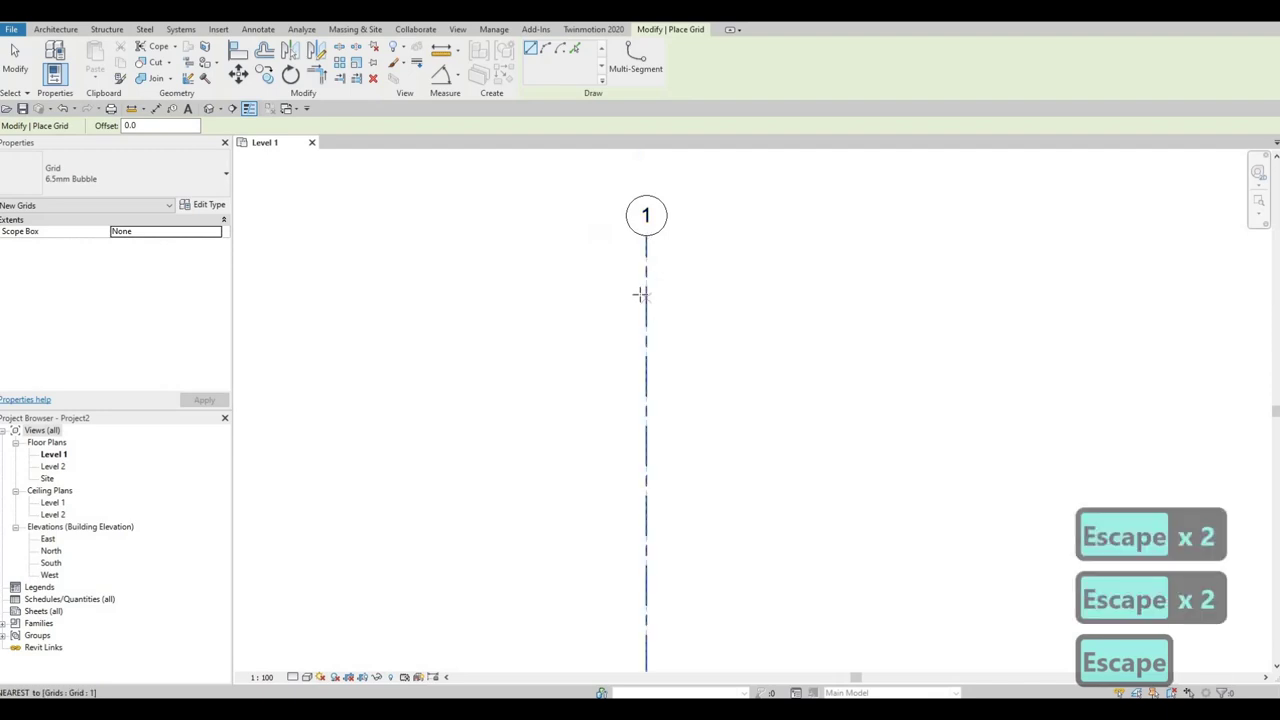
{"action": "left_click", "coordinate": [646, 278]}
{"action": "key", "text": "Escape"}
{"action": "key", "text": "Escape"}
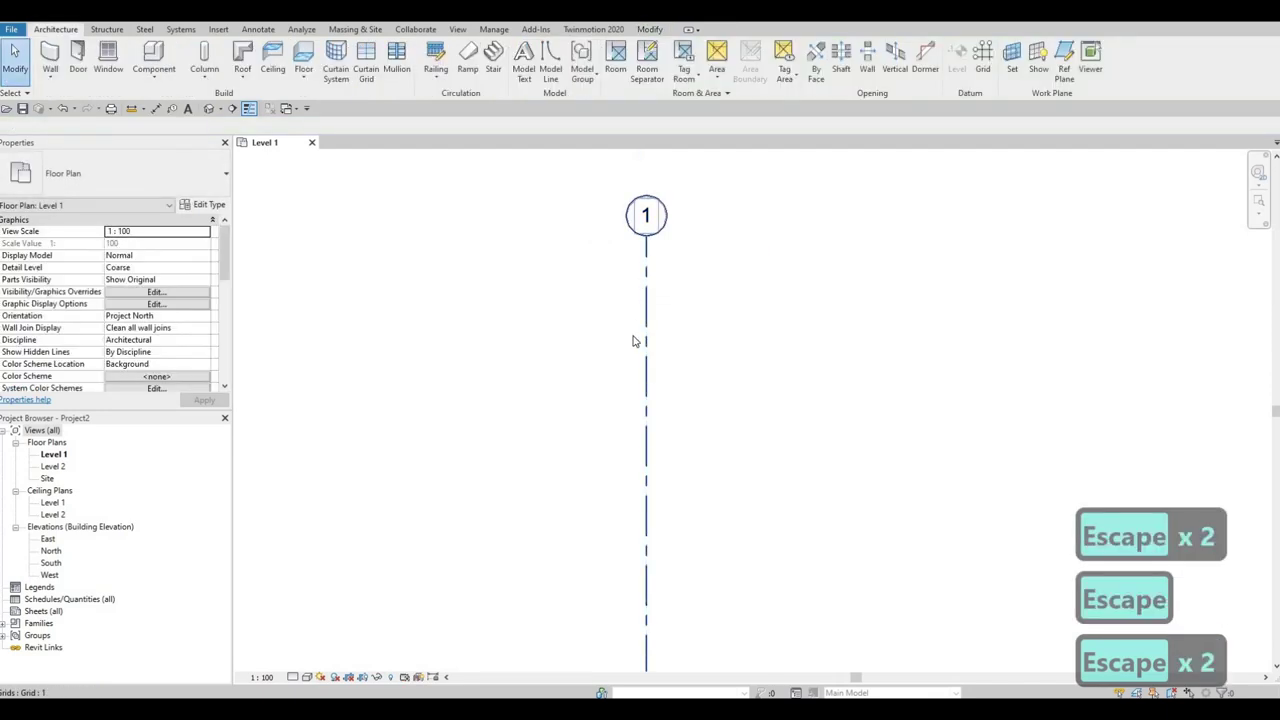
- Copy grid 1 horizontally to the right by 4129 with the Multiple option enabled for further copies
{"action": "left_click", "coordinate": [633, 342]}
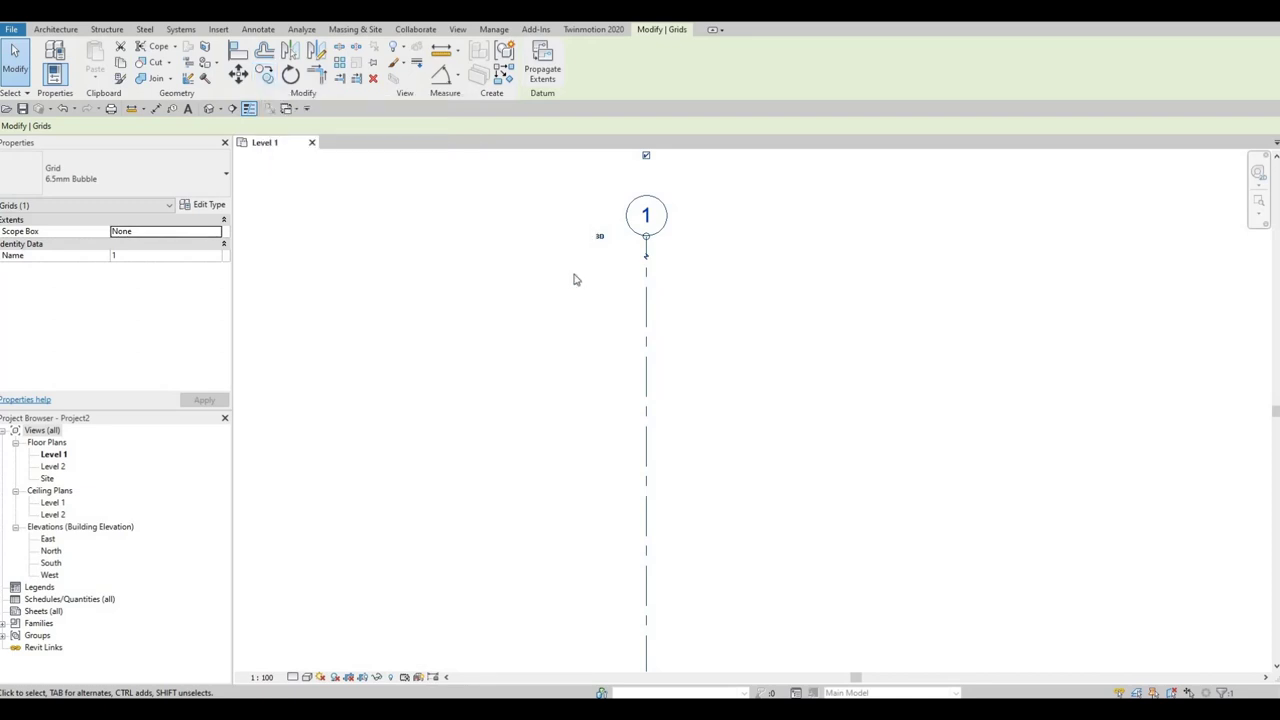
{"action": "key", "text": "c"}
{"action": "key", "text": "o"}
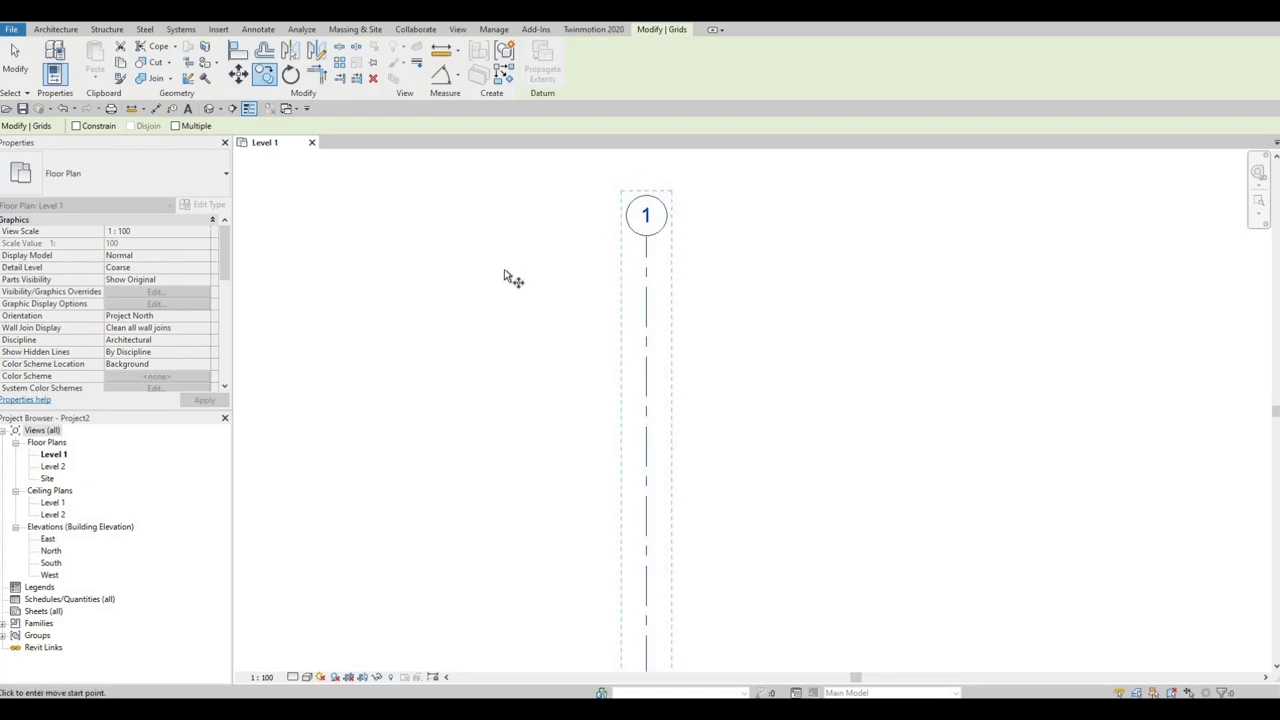
{"action": "left_click", "coordinate": [177, 126]}
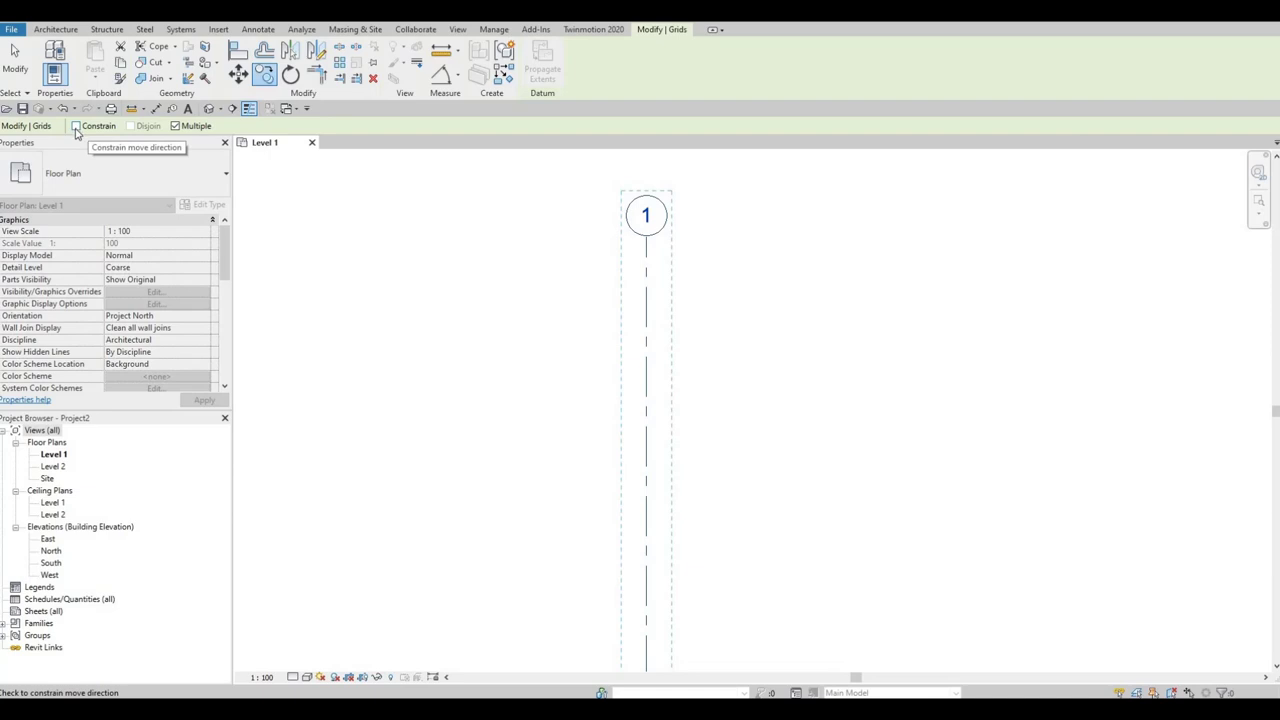
{"action": "left_click", "coordinate": [646, 265]}
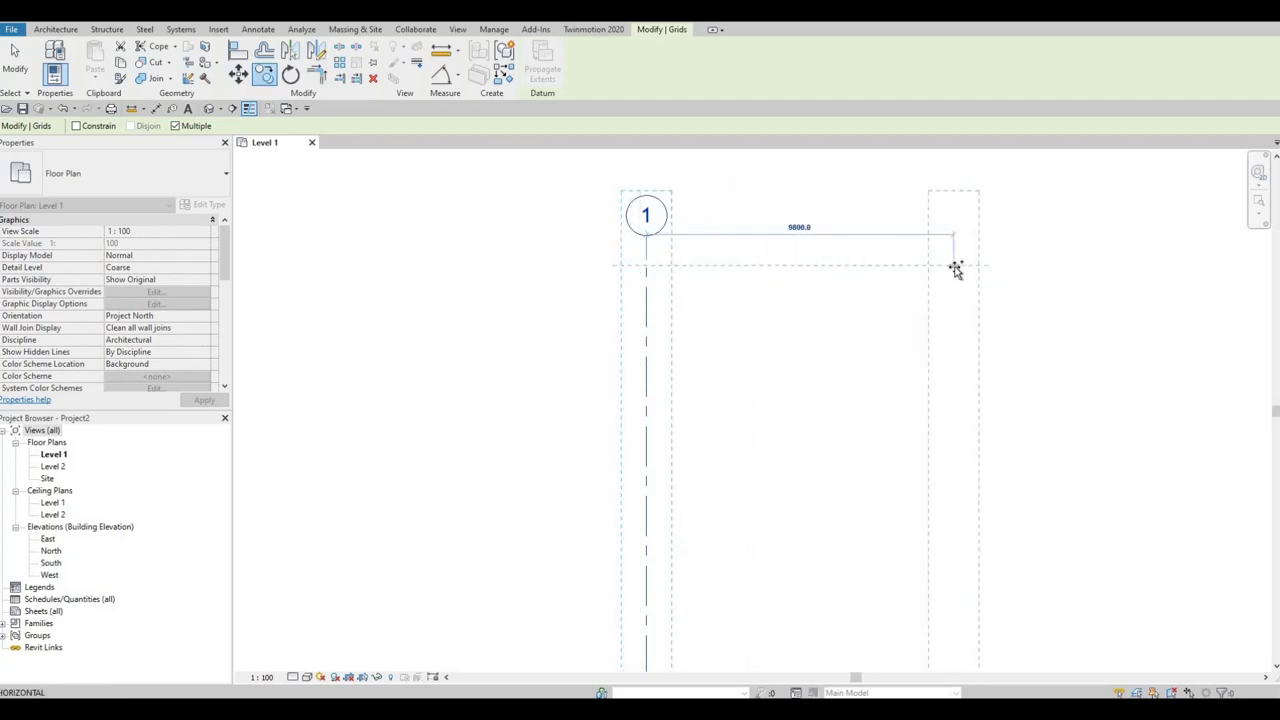
{"action": "scroll", "coordinate": [956, 268], "scroll_direction": "down", "scroll_amount": 4}
{"action": "scroll", "coordinate": [1003, 274], "scroll_direction": "down", "scroll_amount": 1}
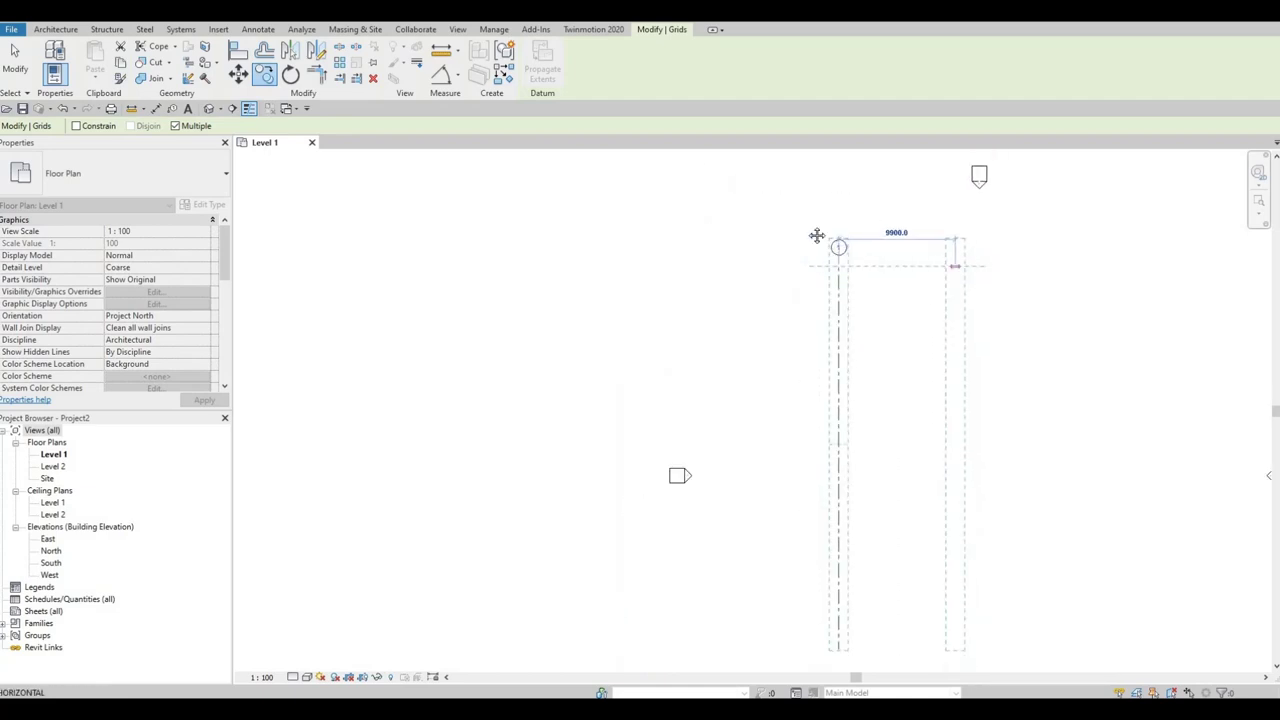
{"action": "middle_click_drag", "start_coordinate": [1097, 269], "coordinate": [710, 193]}
{"action": "scroll", "coordinate": [760, 195], "scroll_direction": "down", "scroll_amount": 1}
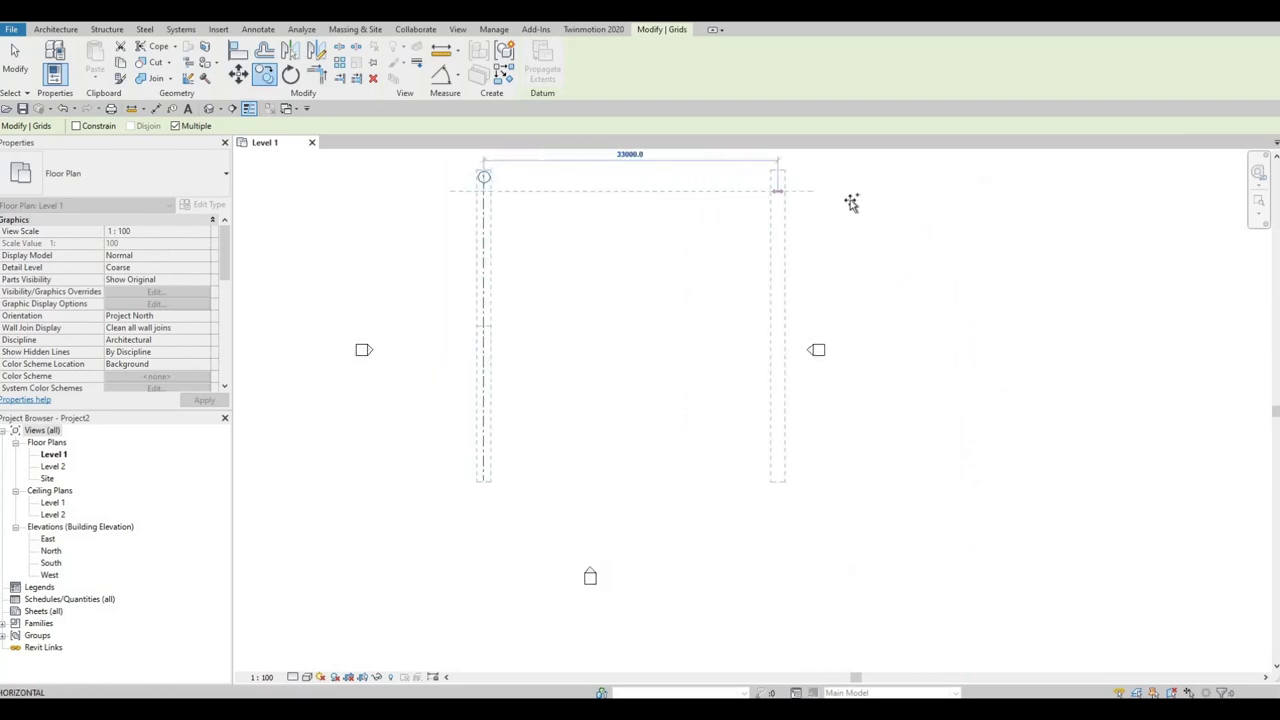
{"action": "middle_click_drag", "start_coordinate": [937, 300], "coordinate": [971, 283]}
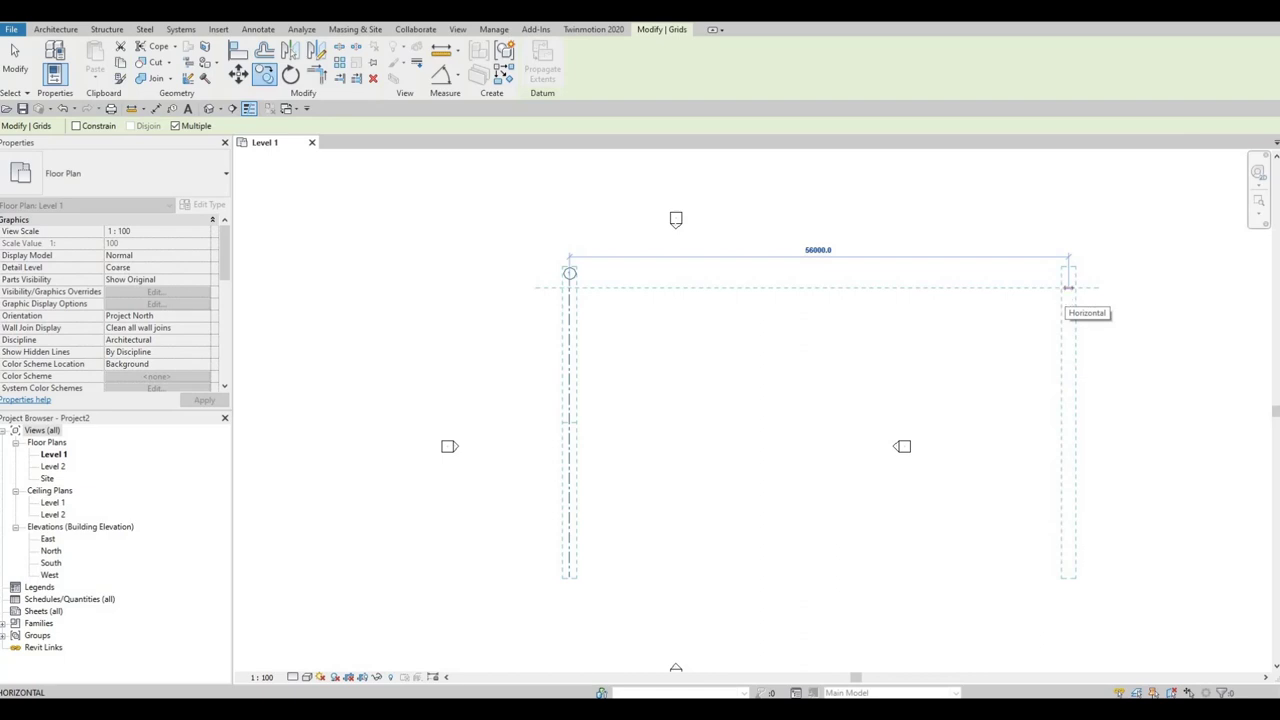
{"action": "type", "text": "4129"}
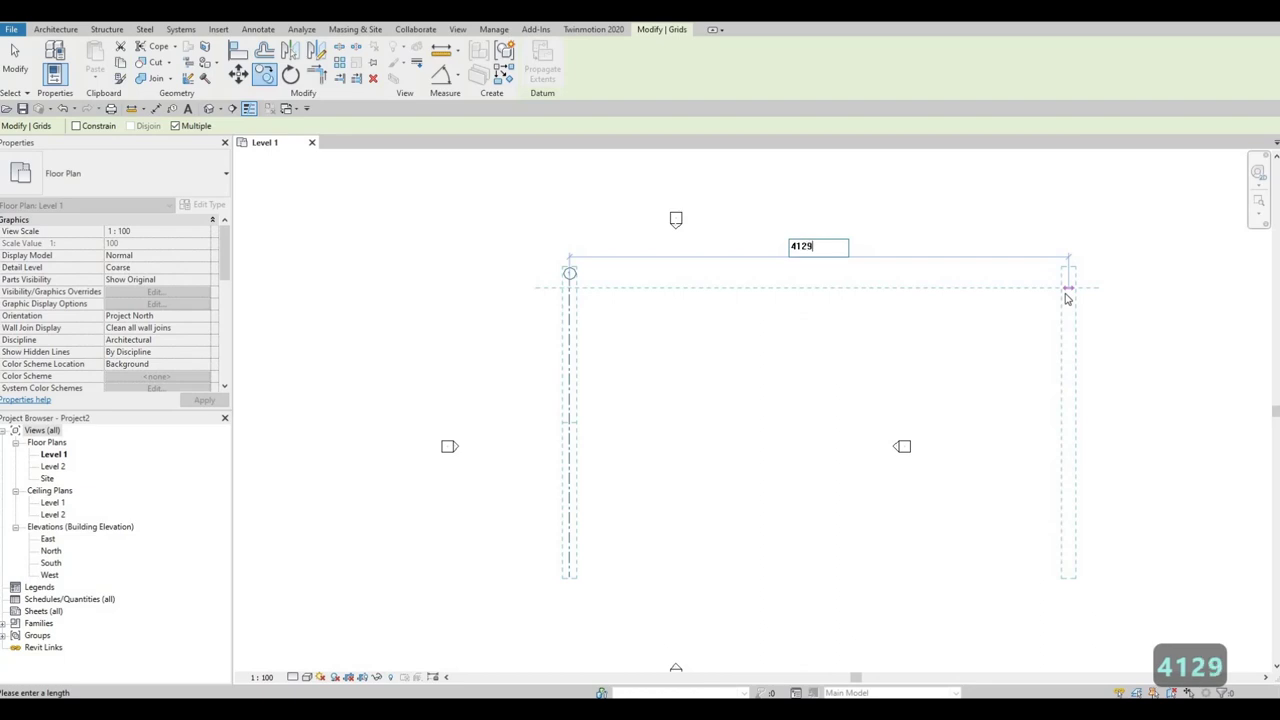
{"action": "type", "text": ".82"}
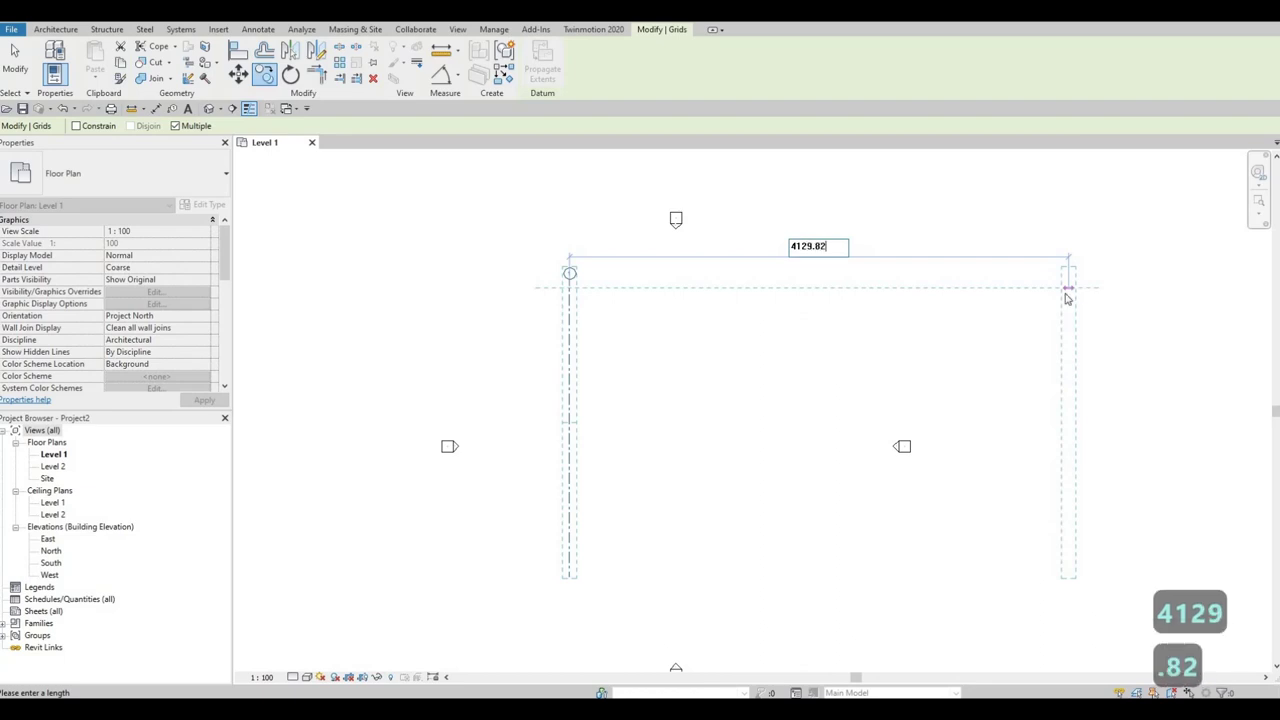
{"action": "key", "text": "BackSpace"}
{"action": "key", "text": "BackSpace"}
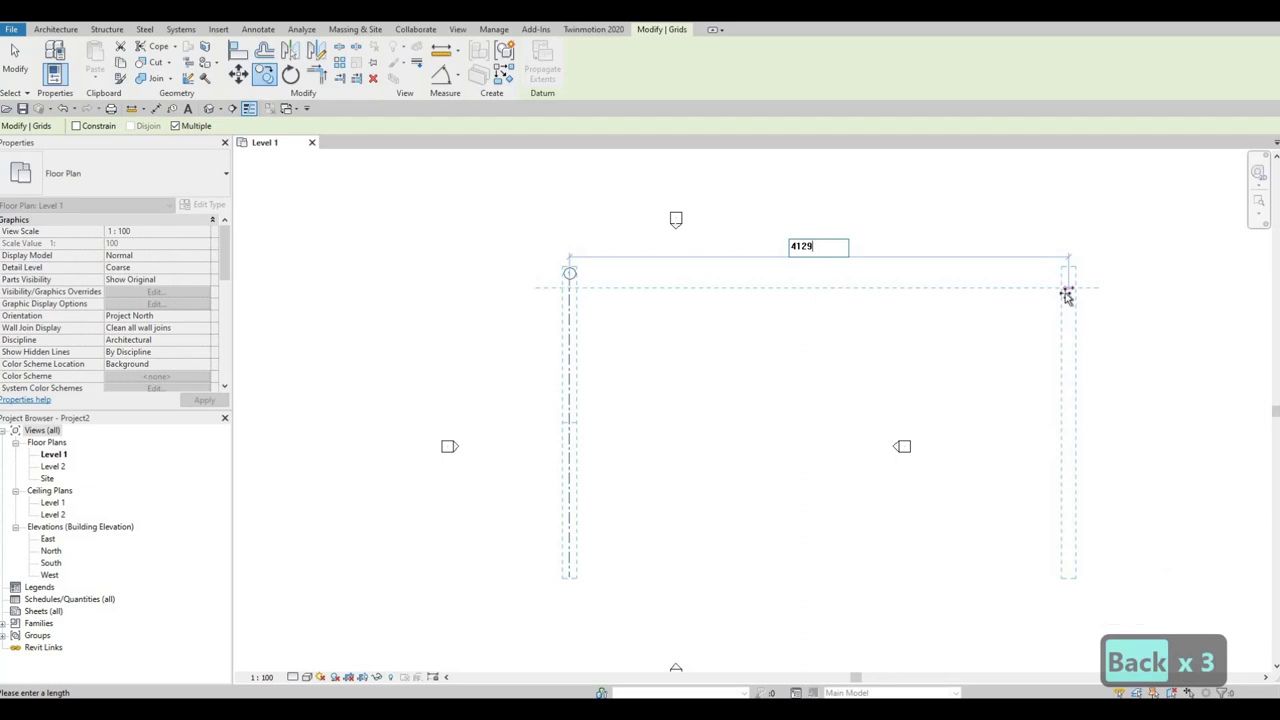
{"action": "key", "text": "Return"}
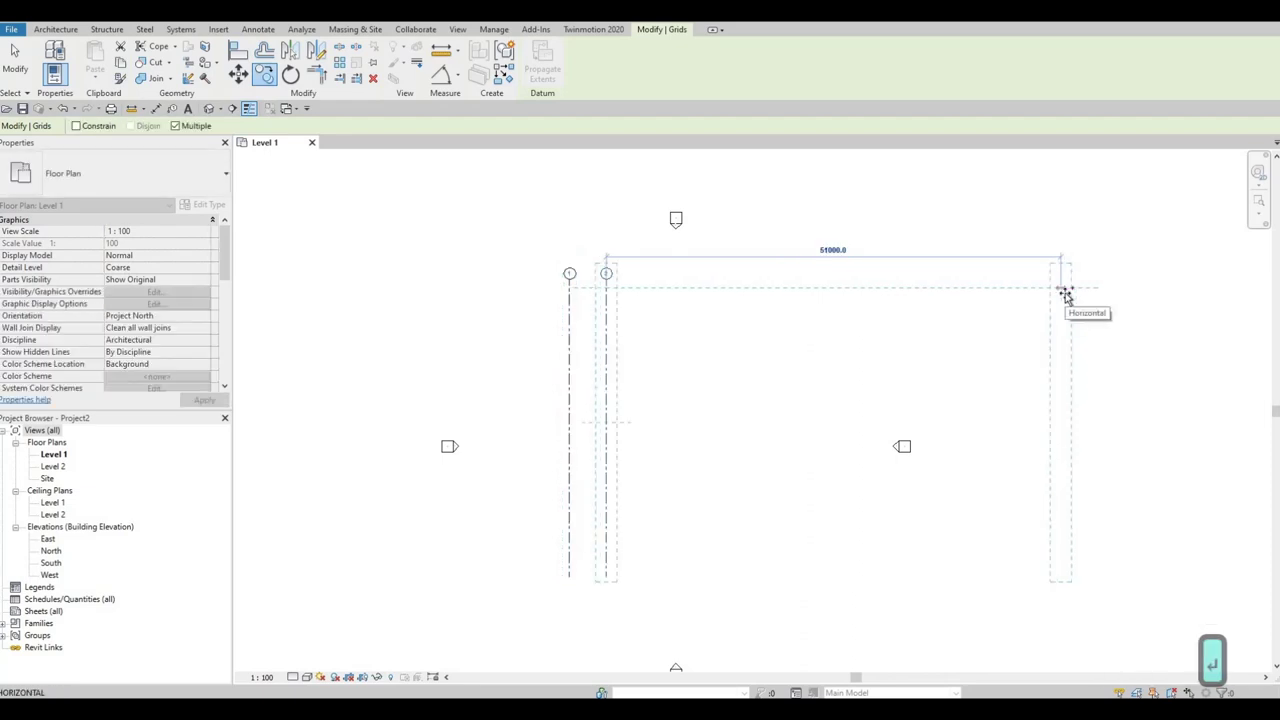
- Continue the multiple copy to the right of grid 2, placing two more vertical grids at successive spacings of 3889 and 5939
{"action": "left_click", "coordinate": [1063, 290]}
{"action": "type", "text": "38"}
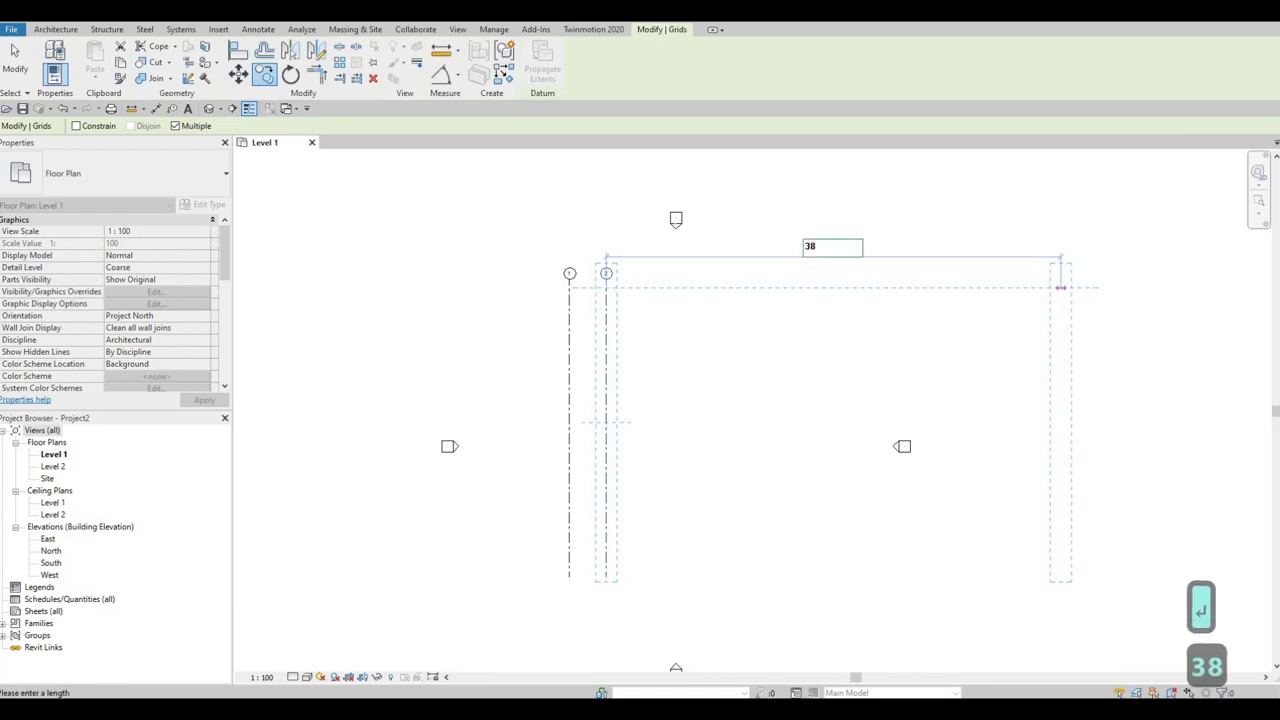
{"action": "type", "text": "29"}
{"action": "key", "text": "Return"}
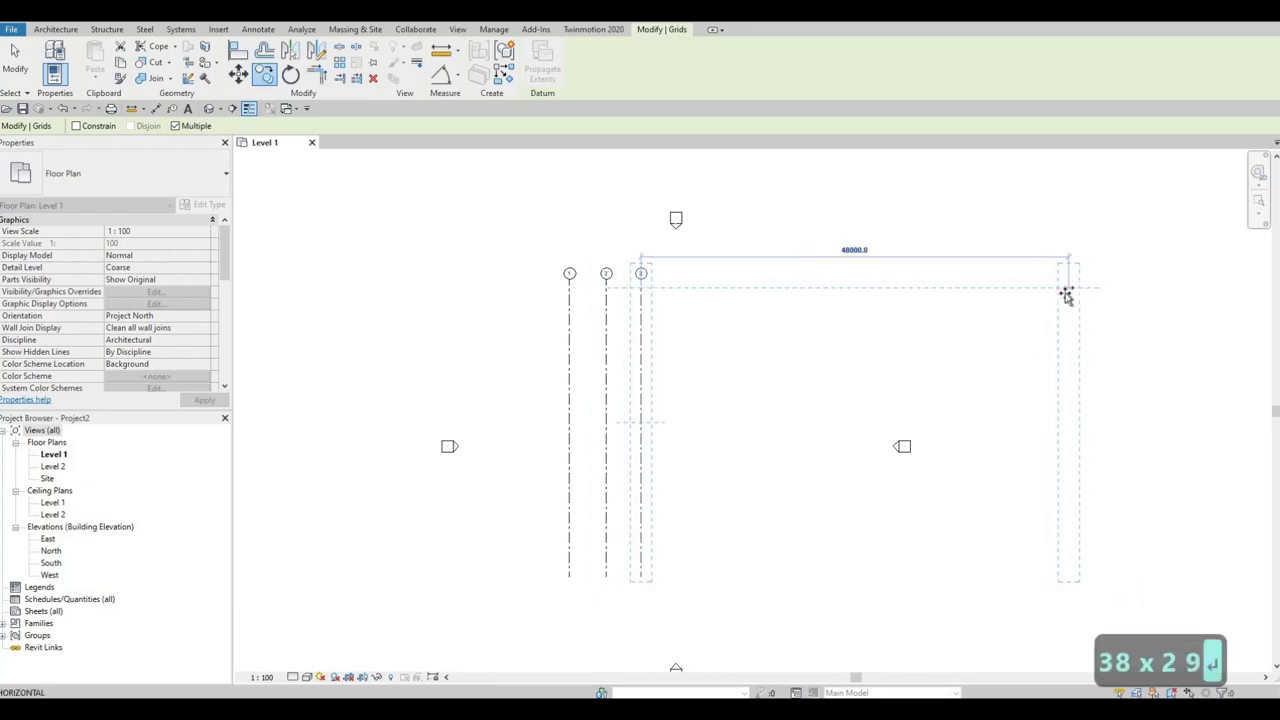
{"action": "type", "text": "59"}
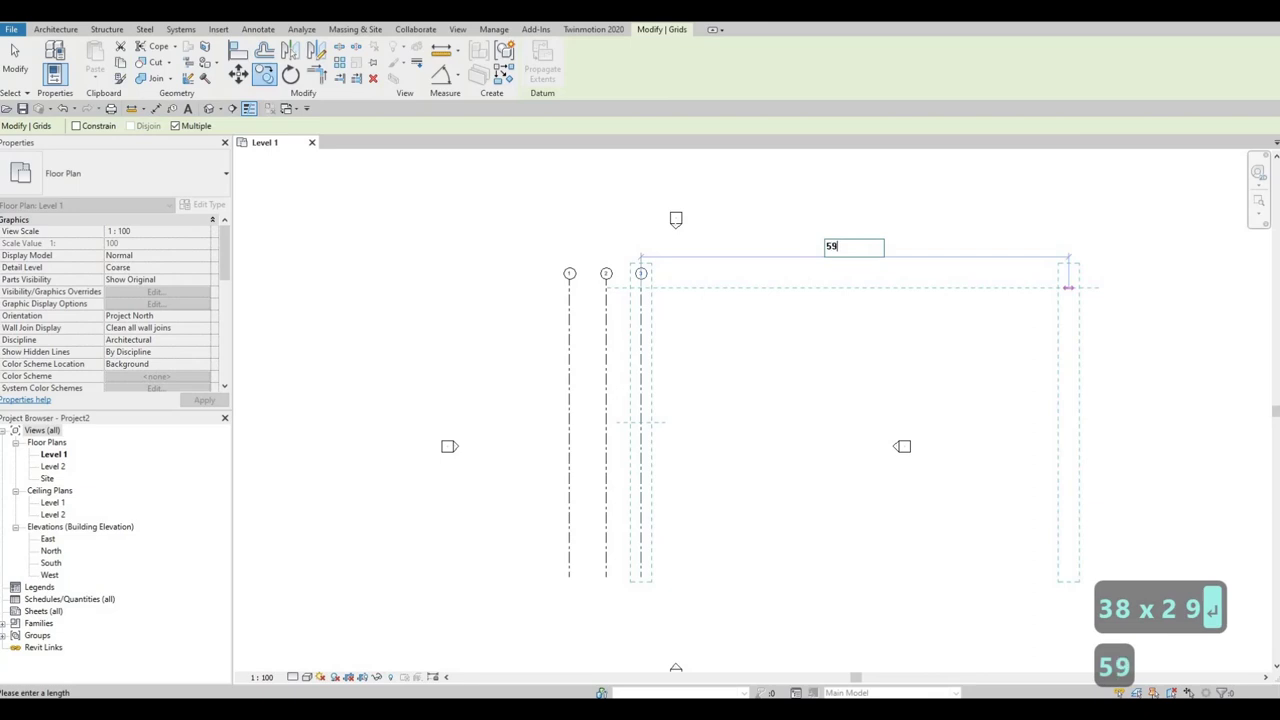
{"action": "type", "text": "39"}
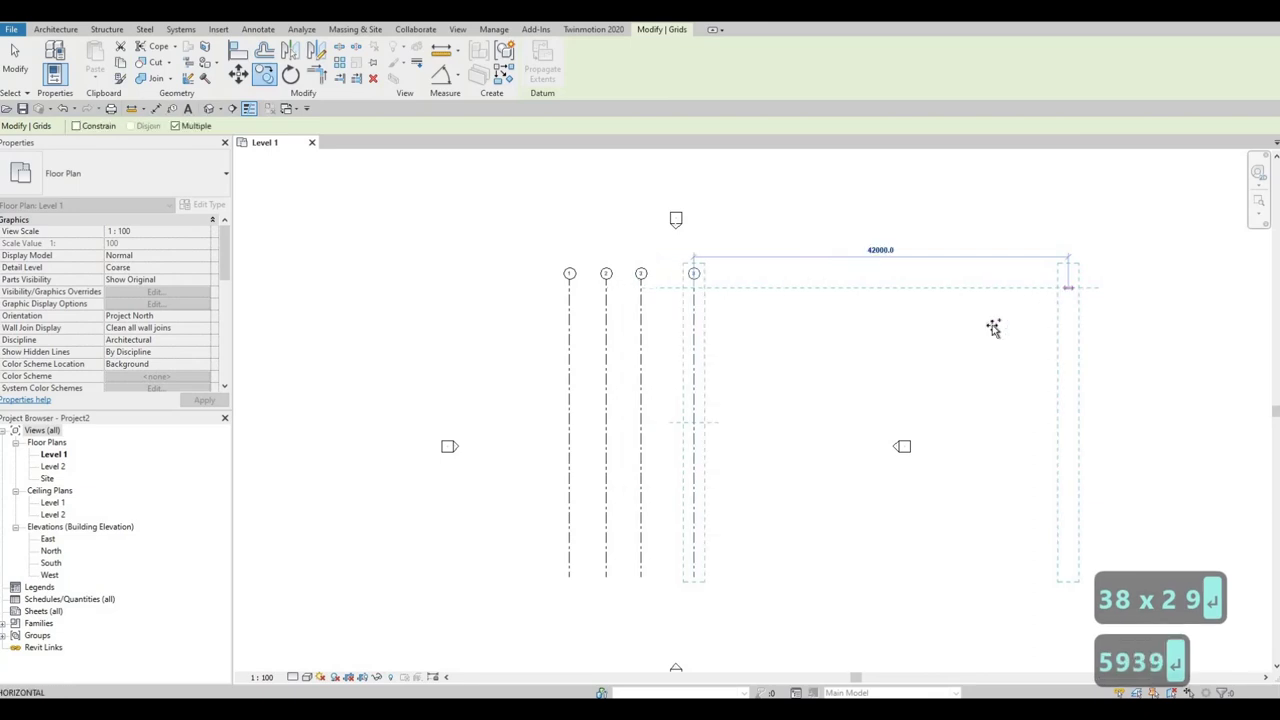
{"action": "key", "text": "Return"}
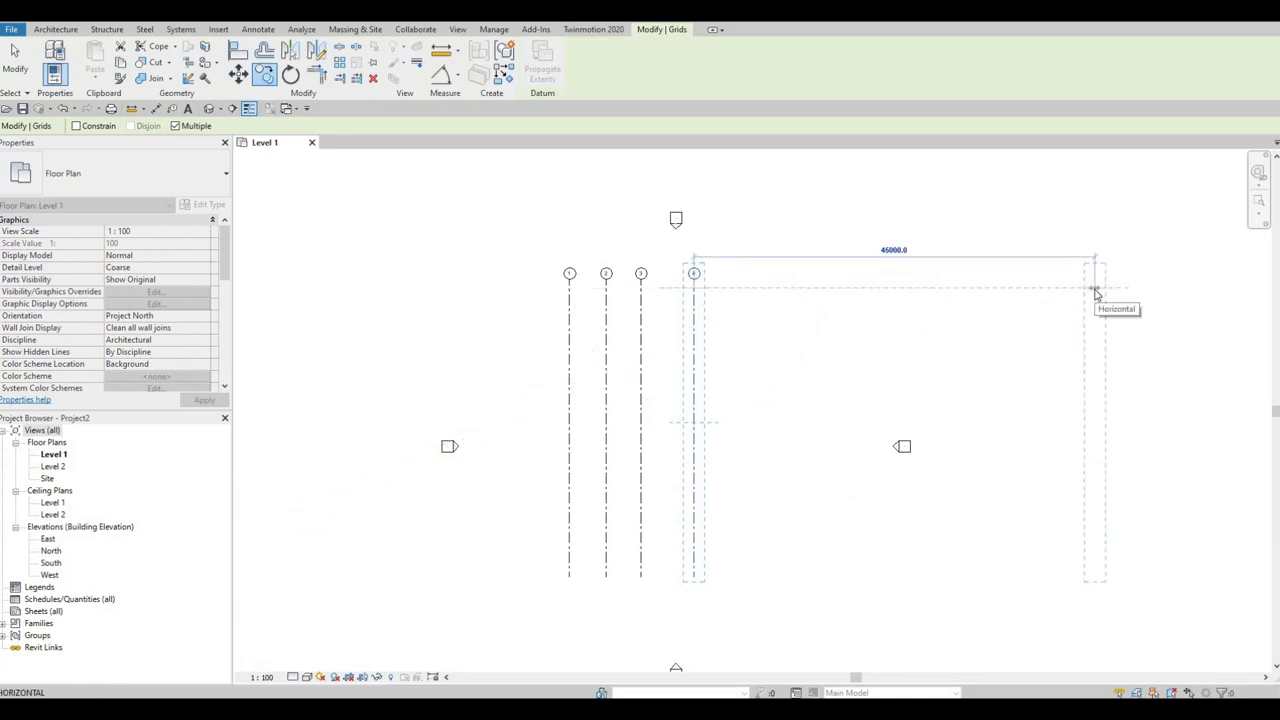
- Place two further grid copies to the right of grid 4 at successive spacings of 3880 and 5699
{"action": "type", "text": "3880"}
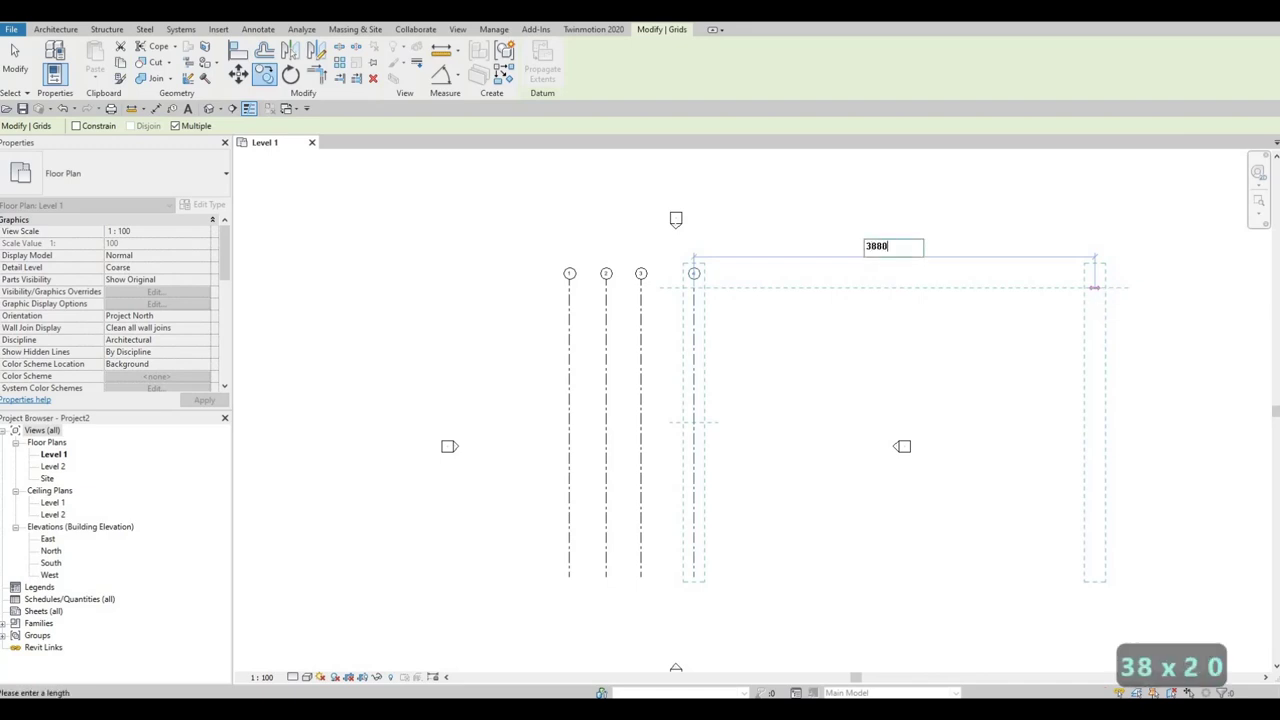
{"action": "key", "text": "Return"}
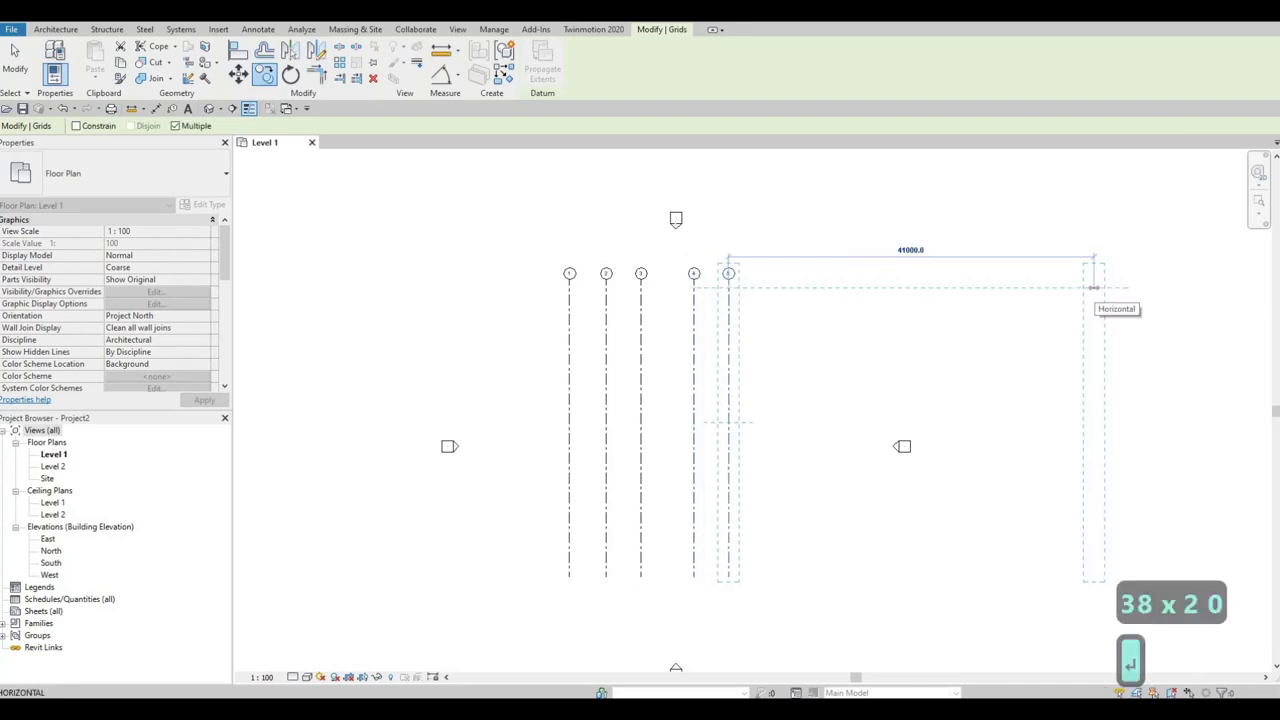
{"action": "type", "text": "56"}
{"action": "type", "text": "00"}
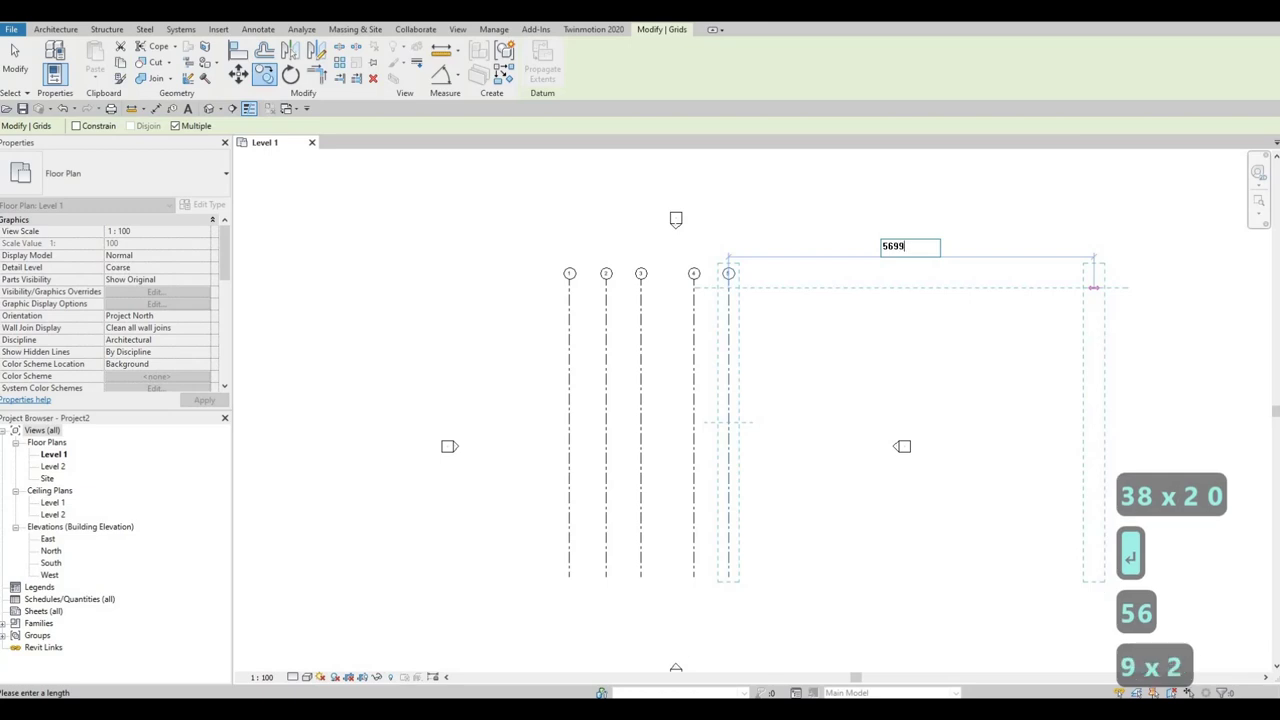
{"action": "key", "text": "Return"}
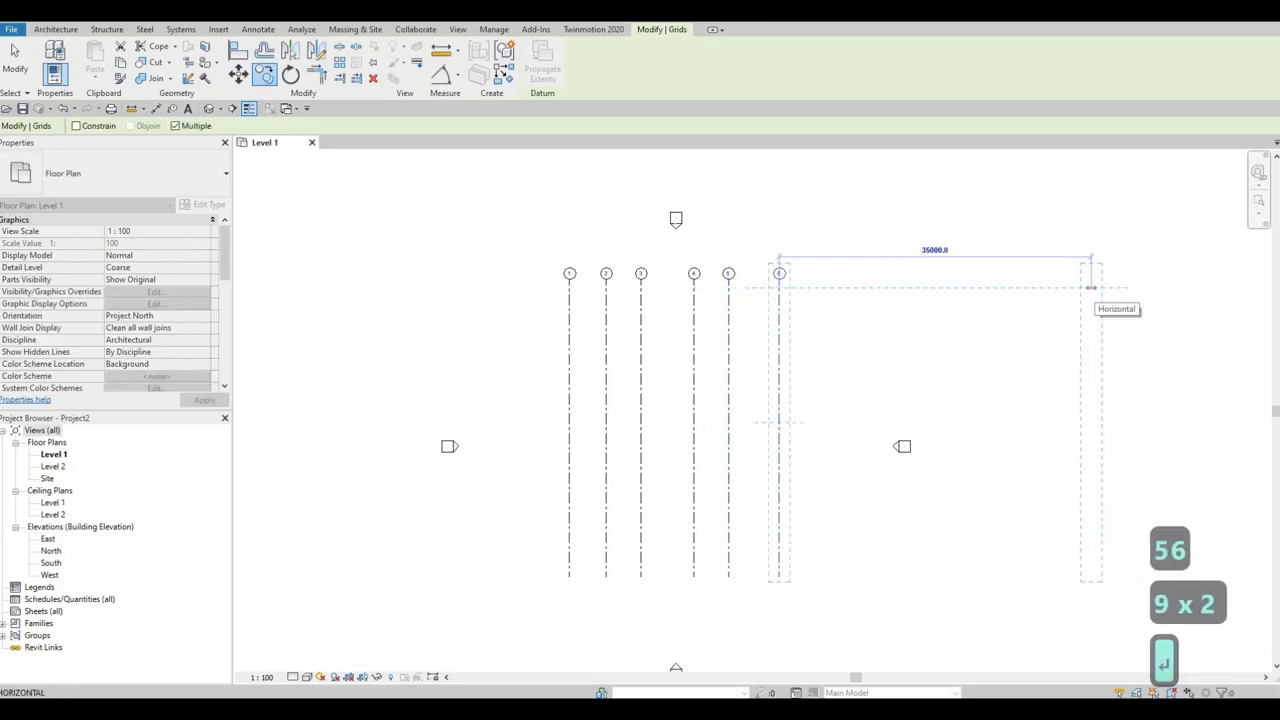
- Place two more vertical grid copies to the right of grid 6 at successive spacings of 4129 and 2589
{"action": "type", "text": "4129"}
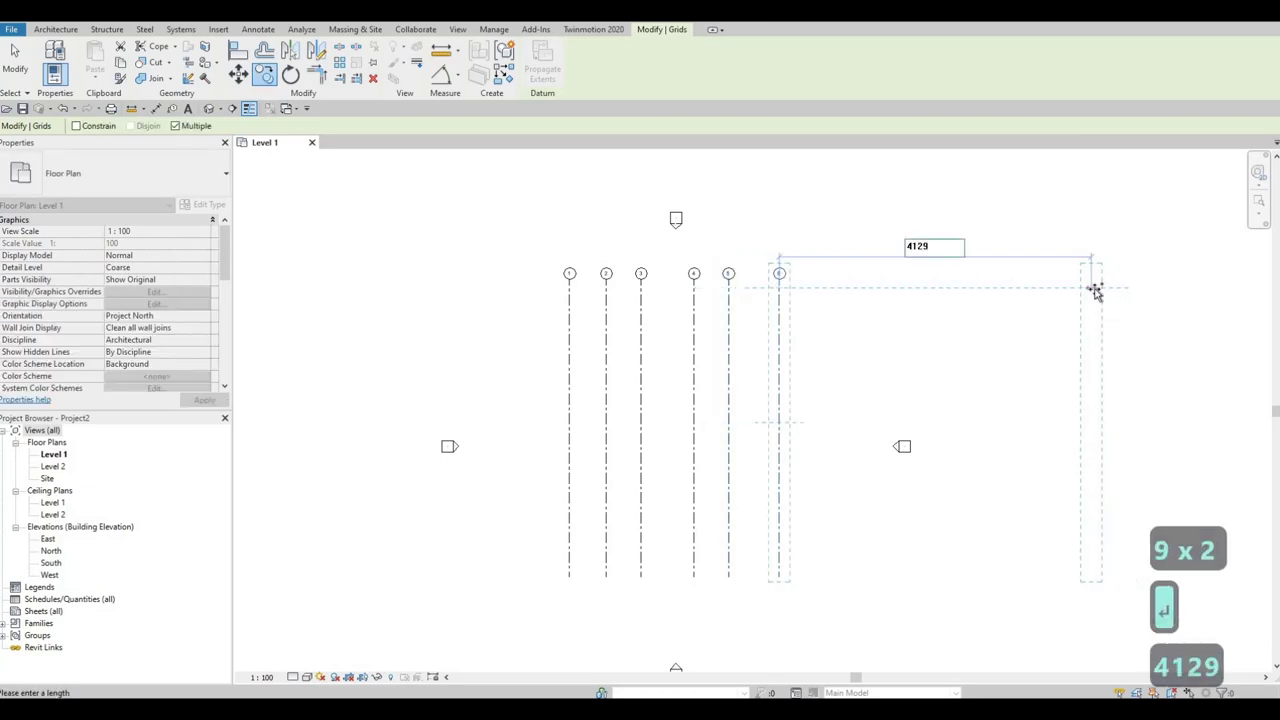
{"action": "key", "text": "Return"}
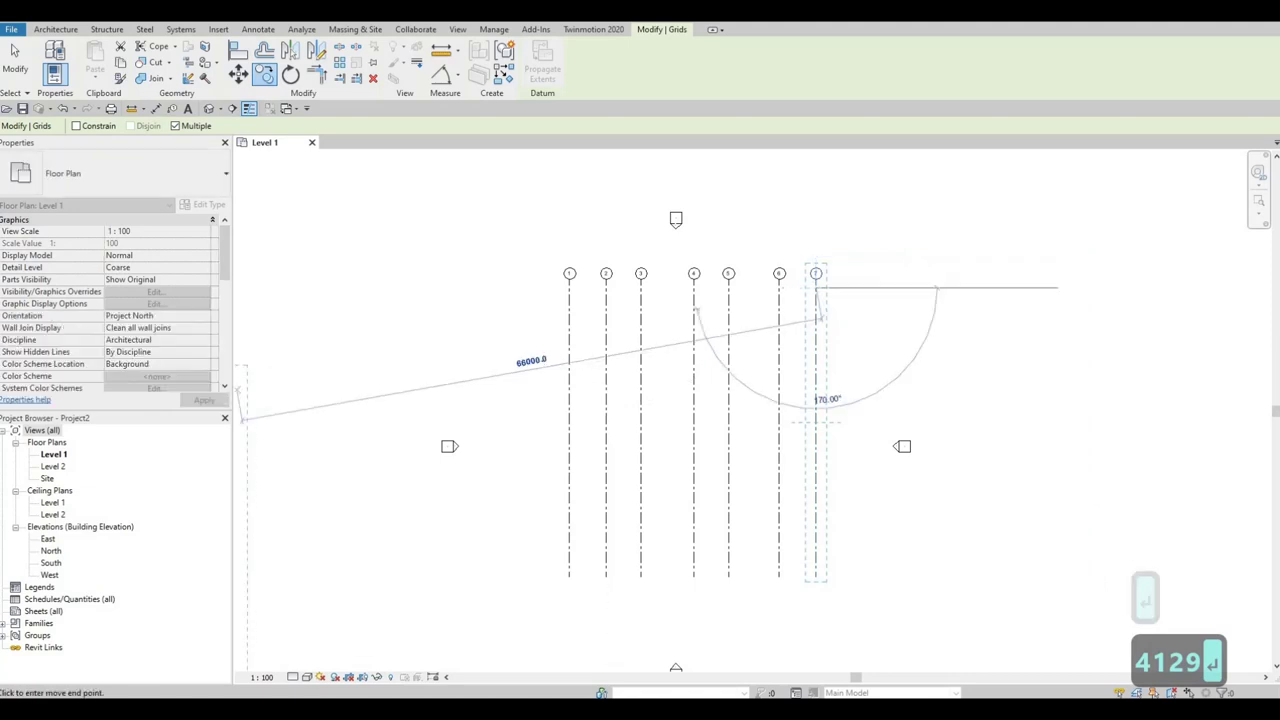
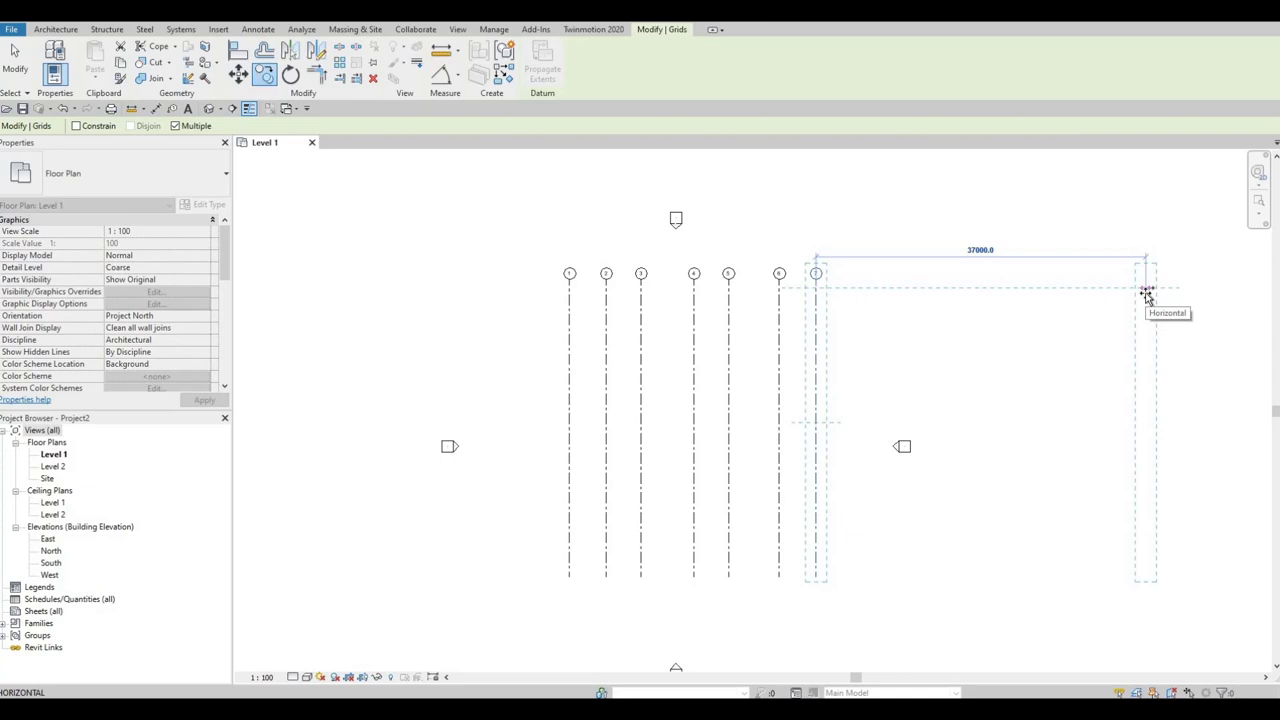
{"action": "type", "text": "25"}
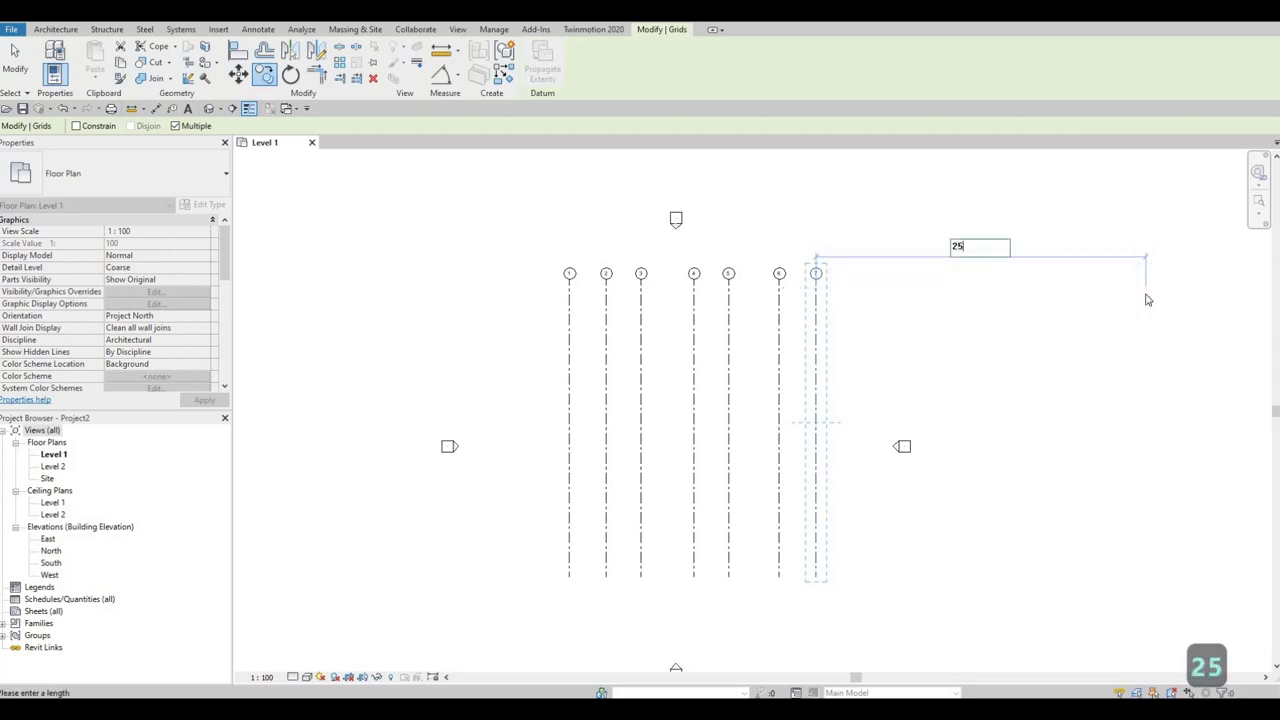
{"action": "type", "text": "89"}
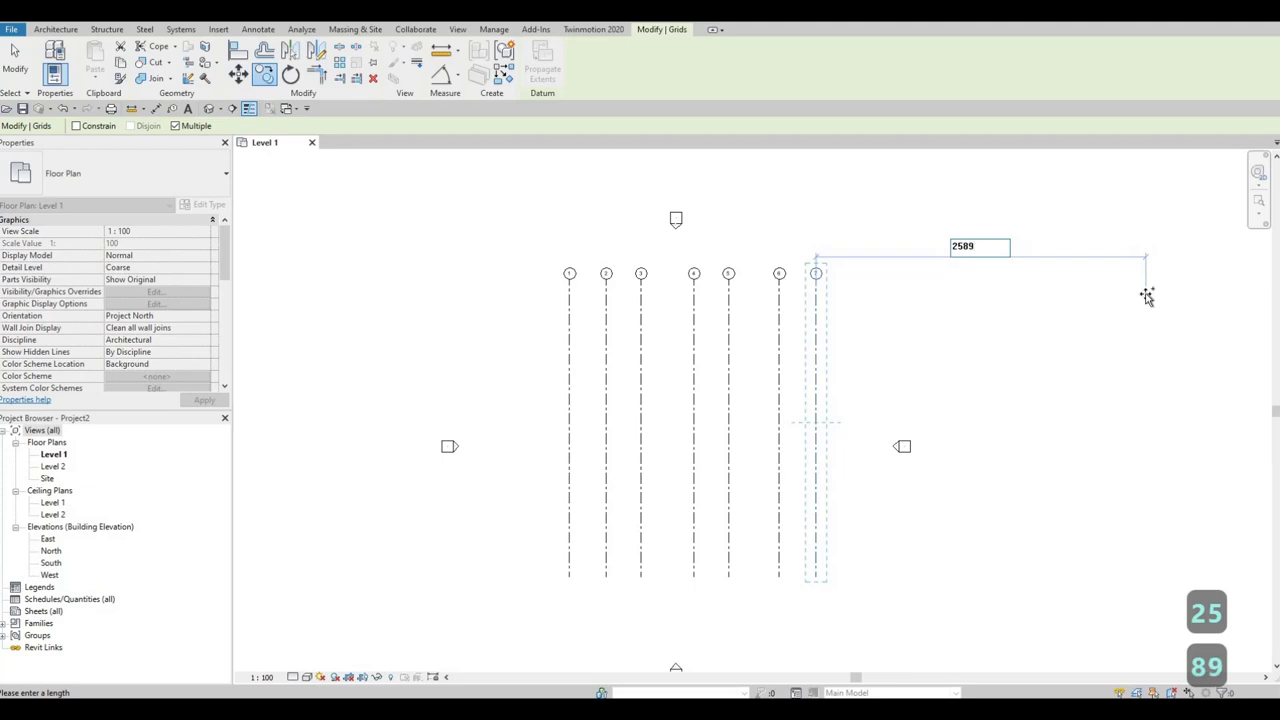
{"action": "key", "text": "Return"}
- Add two further grid copies to the right of grid 8 at successive spacings of 4609 and 2450
{"action": "type", "text": "46"}
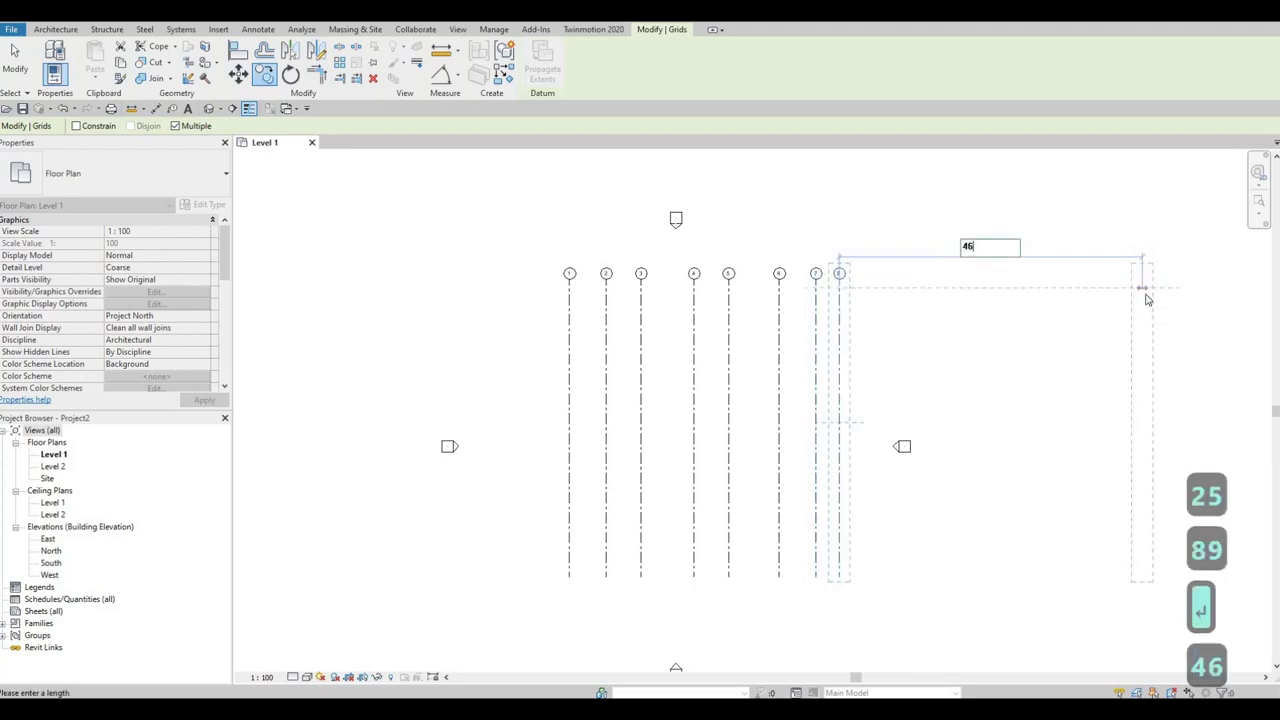
{"action": "type", "text": "09"}
{"action": "key", "text": "Return"}
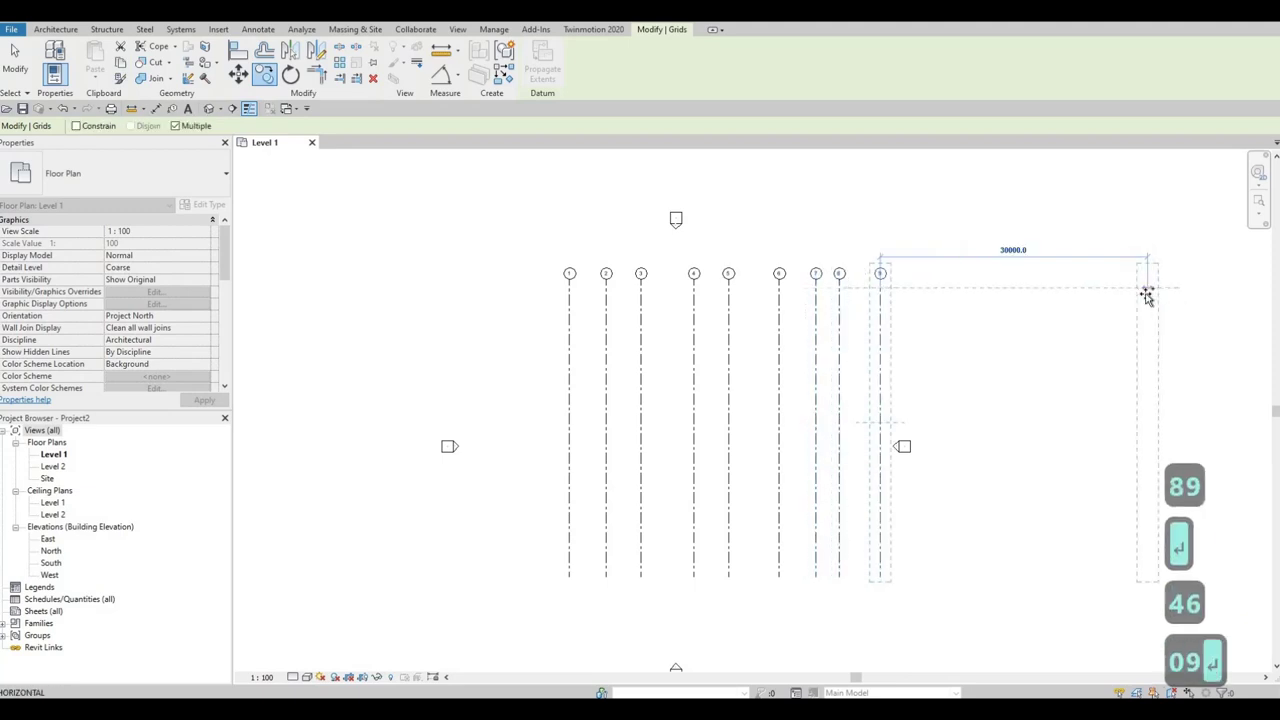
{"action": "type", "text": "2450"}
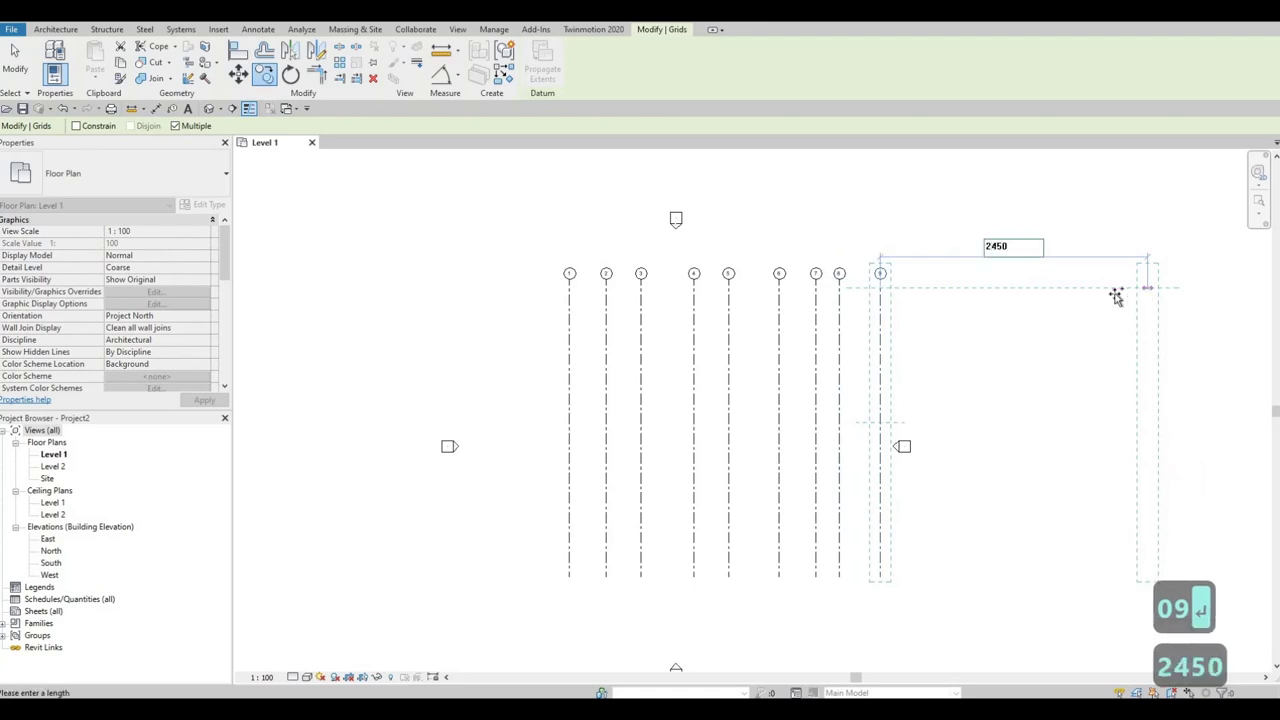
{"action": "key", "text": "Return"}
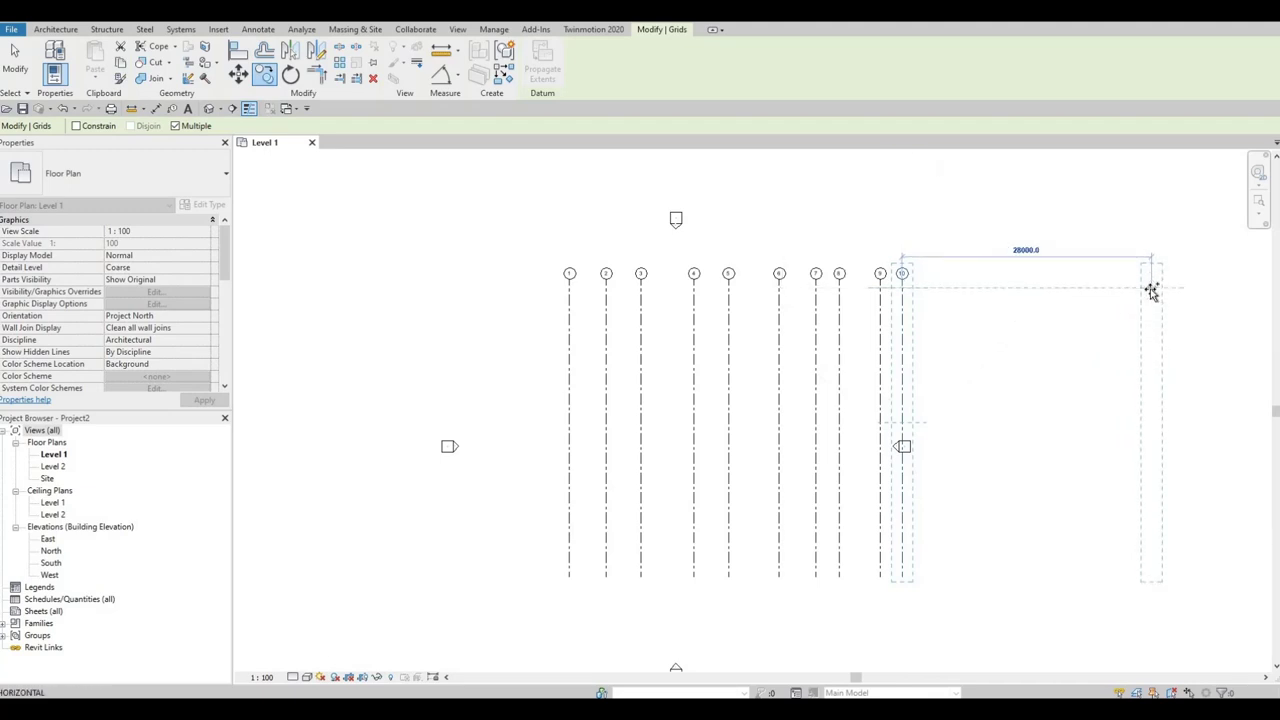
- Place the last two vertical grids to the right of grid 10 at successive spacings of 1200 and 6899, and end the copy
{"action": "type", "text": "1200"}
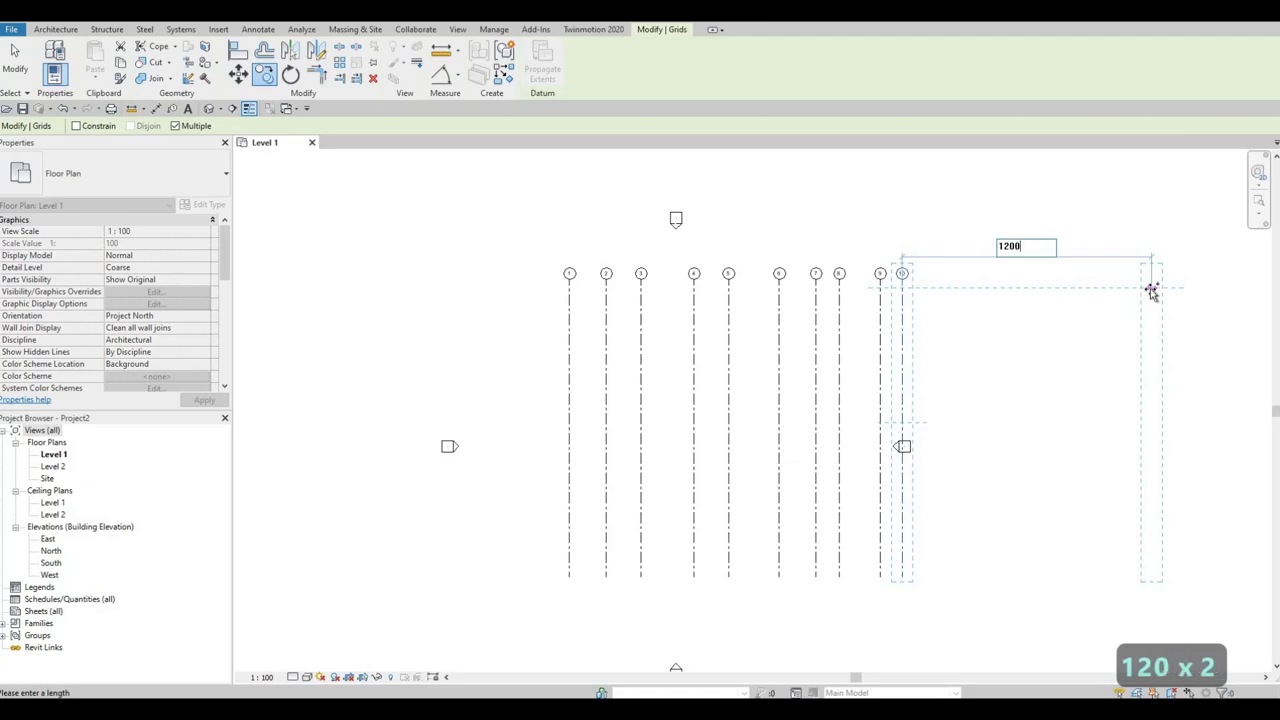
{"action": "key", "text": "Return"}
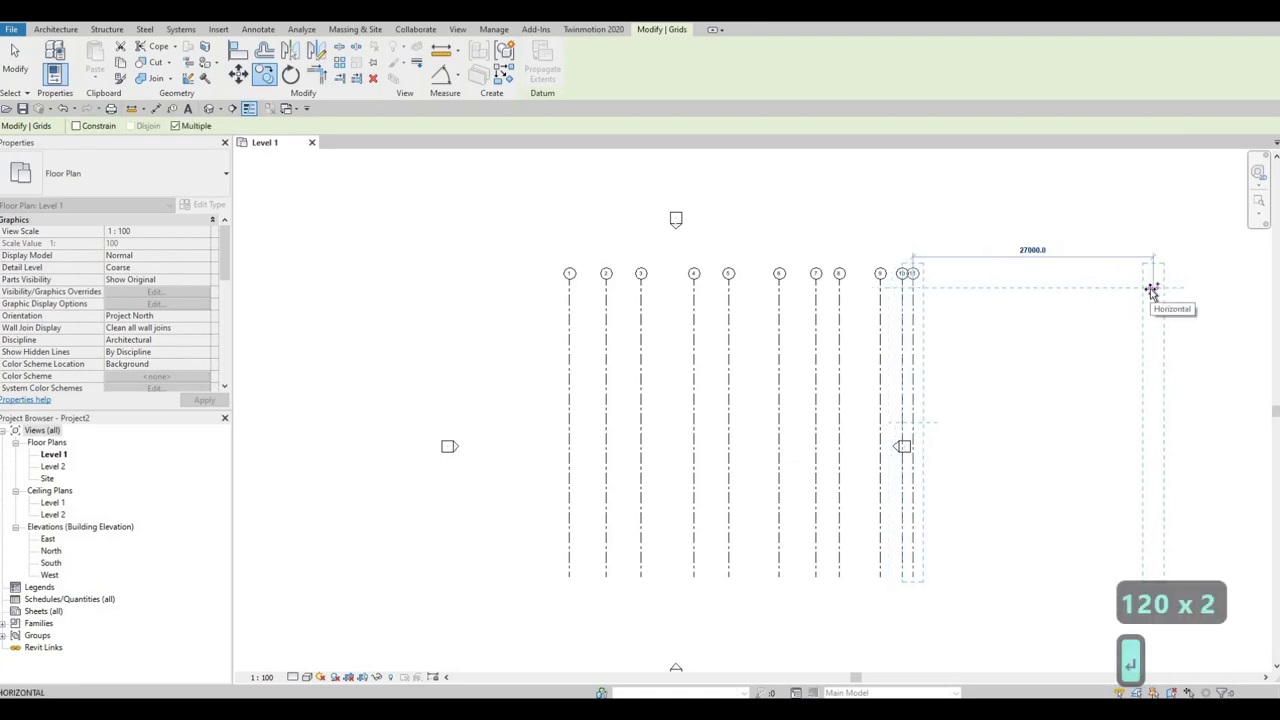
{"action": "type", "text": "68"}
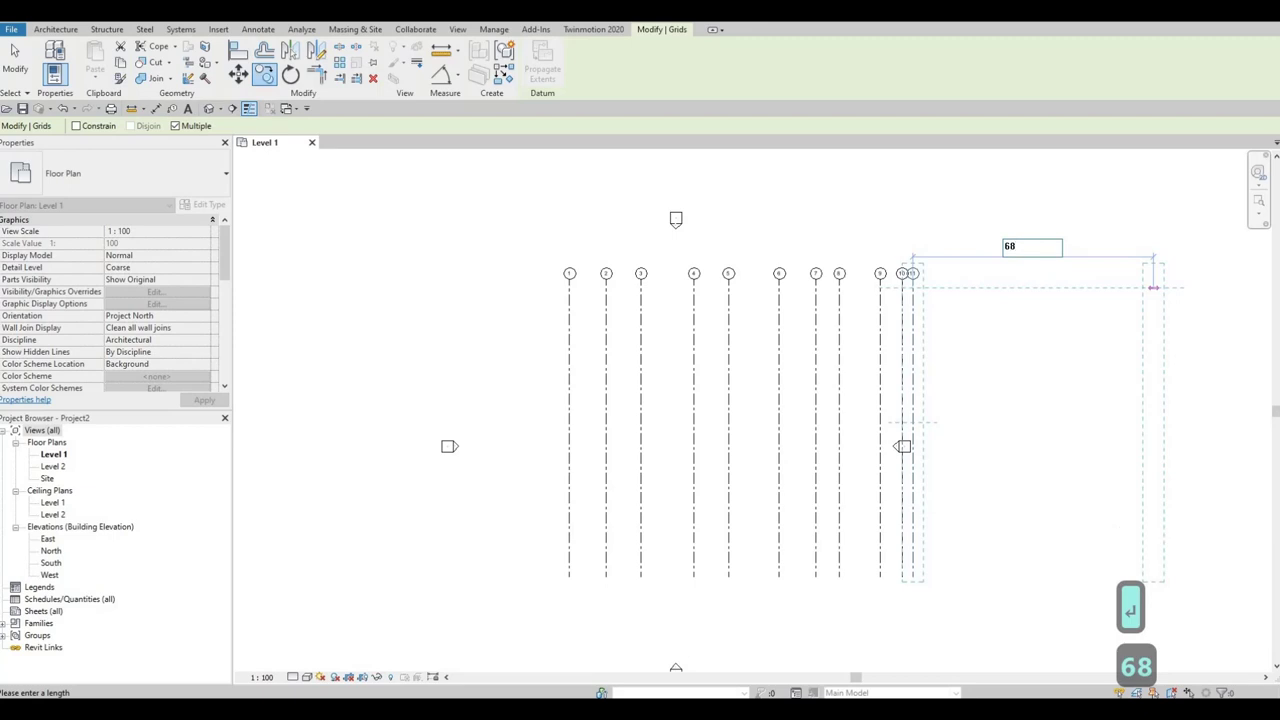
{"action": "type", "text": "00"}
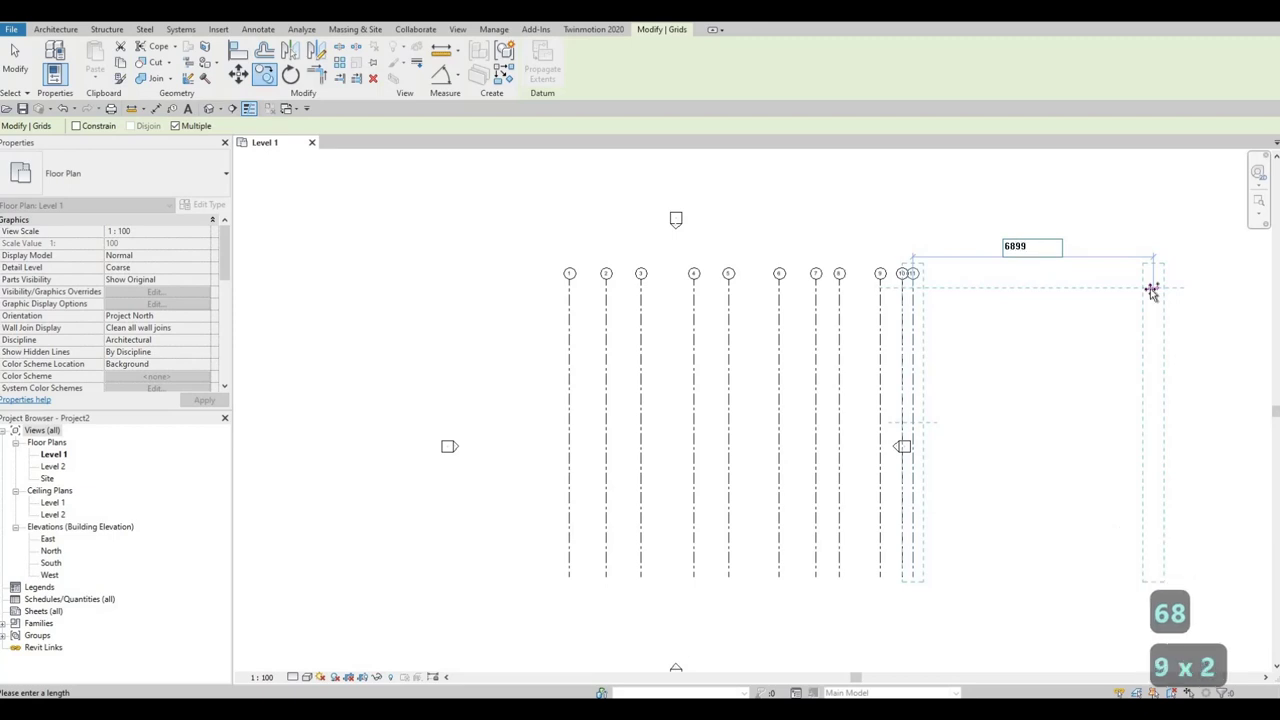
{"action": "key", "text": "Return"}
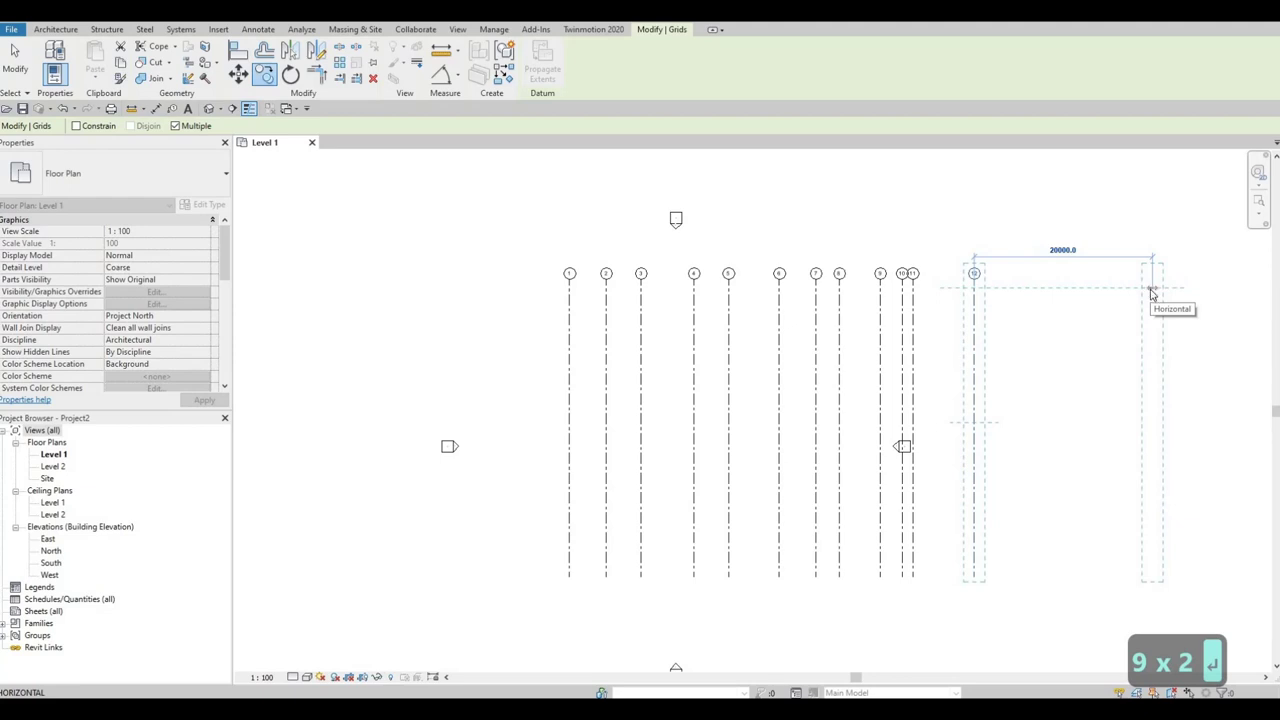
{"action": "key", "text": "Escape"}
{"action": "key", "text": "Escape"}
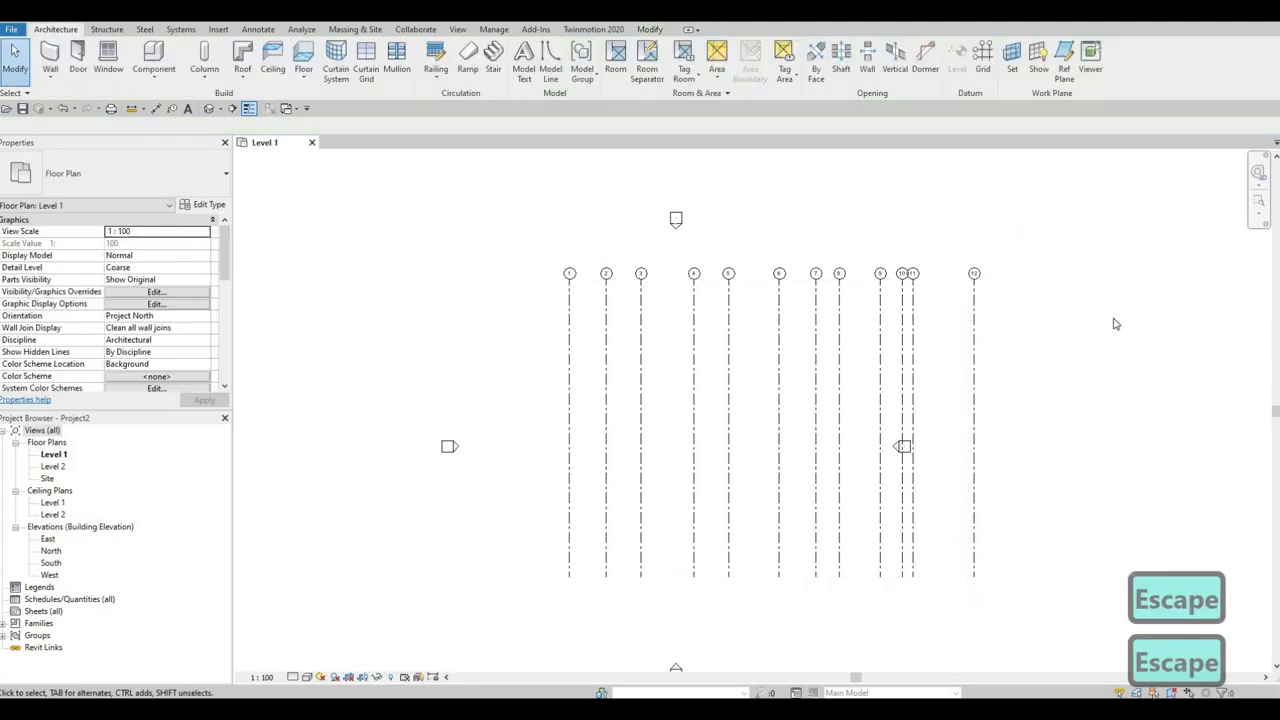
- Examine the numbering and spacing of the vertical grids across the Level 1 plan, from grid 1 to grid 12
{"action": "scroll", "coordinate": [1100, 330], "scroll_direction": "down", "scroll_amount": 1}
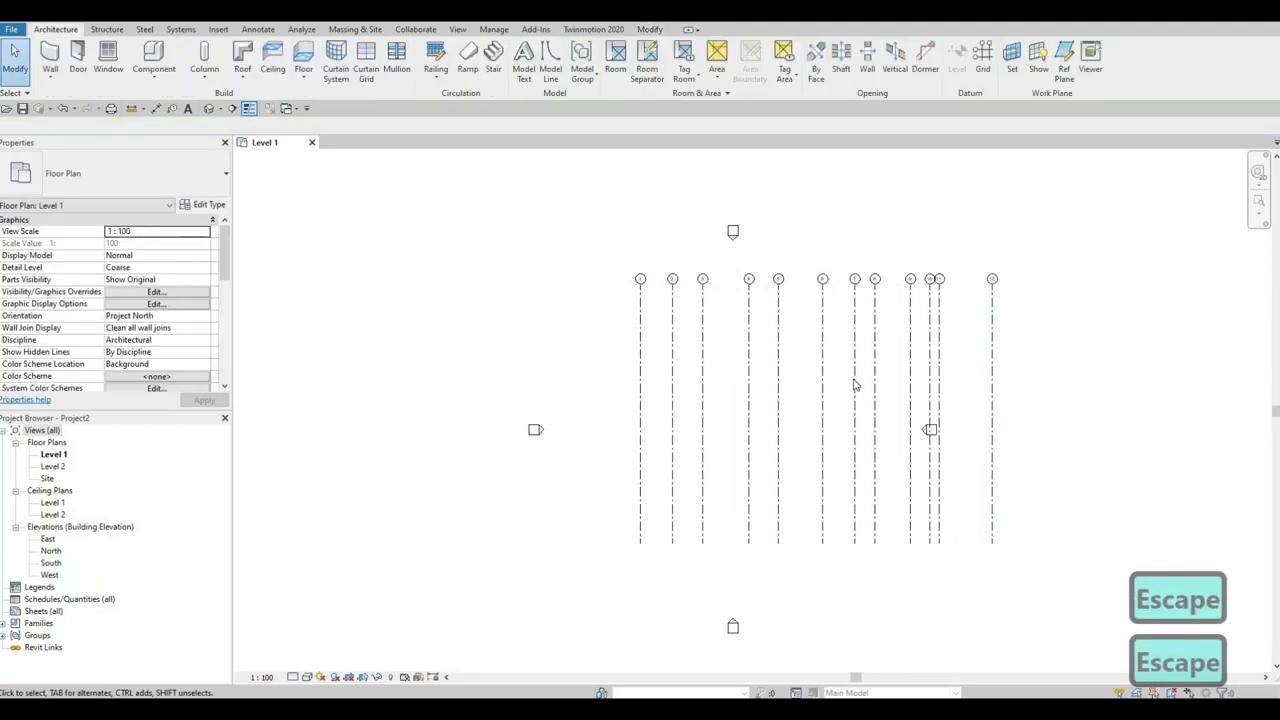
{"action": "scroll", "coordinate": [877, 385], "scroll_direction": "down", "scroll_amount": 1}
{"action": "middle_click_drag", "start_coordinate": [811, 343], "coordinate": [838, 293]}
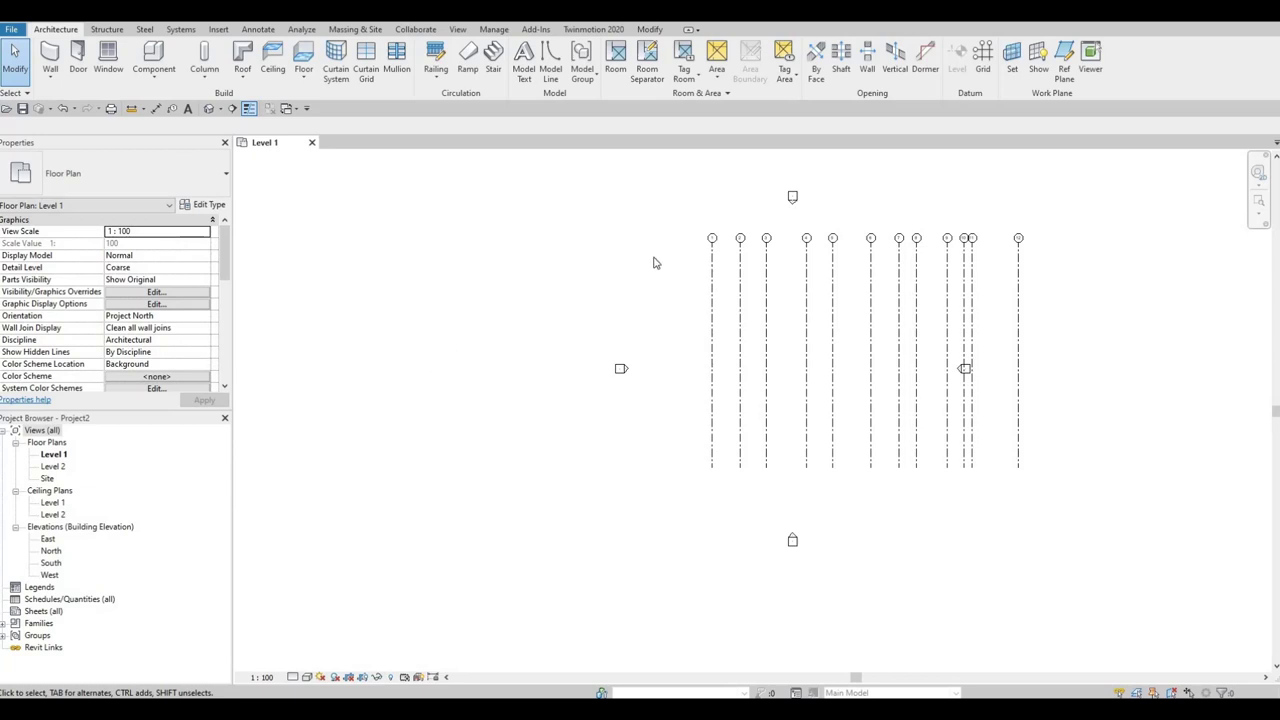
{"action": "scroll", "coordinate": [720, 253], "scroll_direction": "up", "scroll_amount": 4}
{"action": "scroll", "coordinate": [720, 253], "scroll_direction": "up", "scroll_amount": 1}
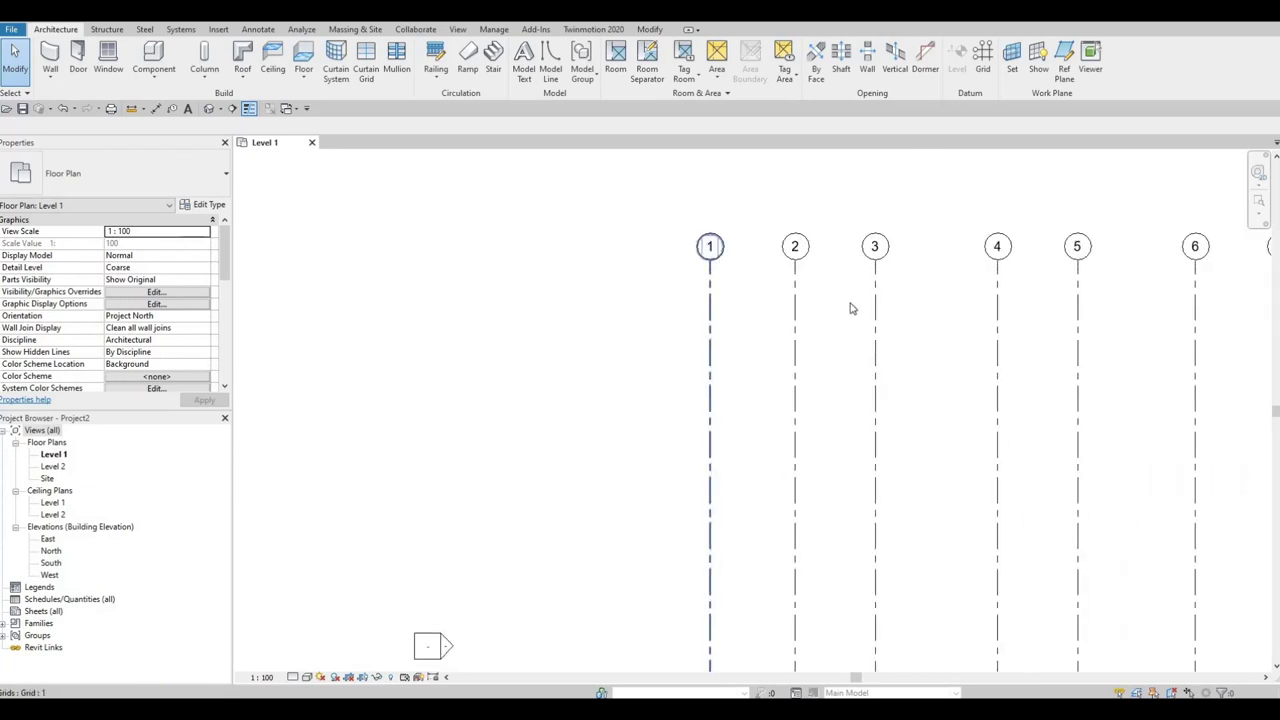
{"action": "middle_click_drag", "start_coordinate": [892, 326], "coordinate": [740, 340]}
{"action": "scroll", "coordinate": [740, 340], "scroll_direction": "down", "scroll_amount": 1}
{"action": "middle_click_drag", "start_coordinate": [651, 314], "coordinate": [626, 334]}
{"action": "scroll", "coordinate": [600, 334], "scroll_direction": "down", "scroll_amount": 1}
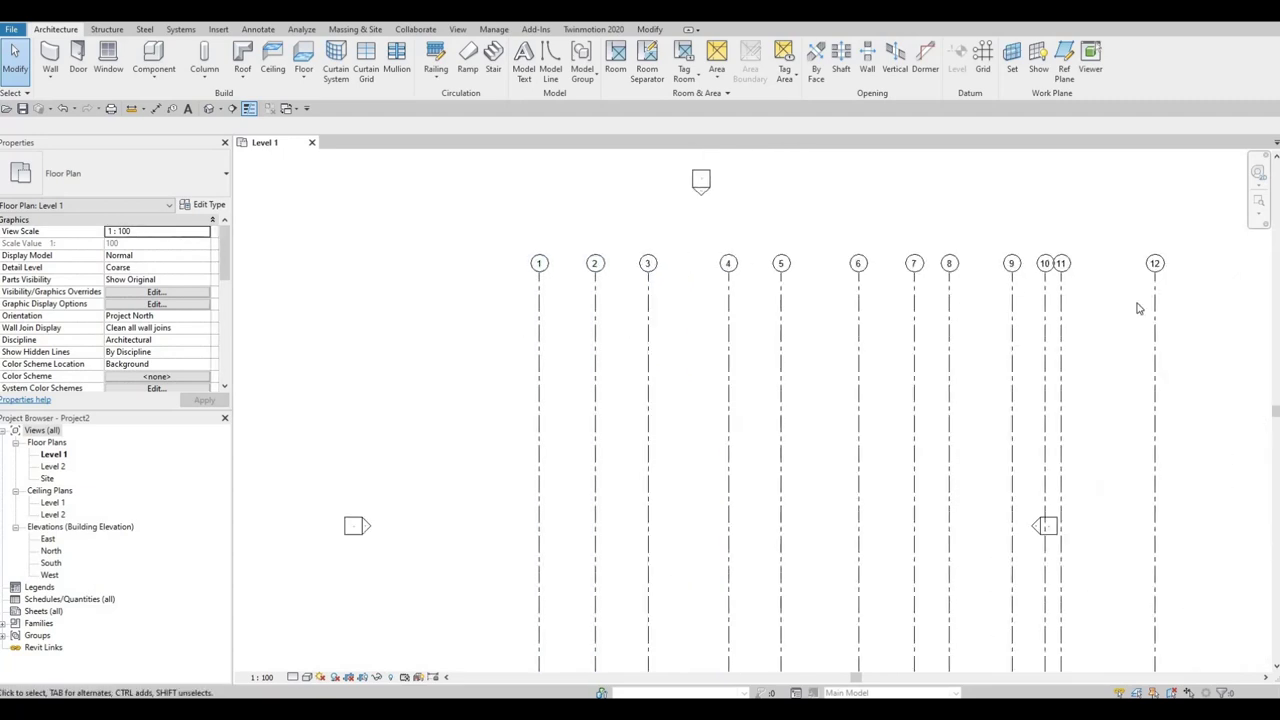
{"action": "scroll", "coordinate": [1007, 302], "scroll_direction": "down", "scroll_amount": 1}
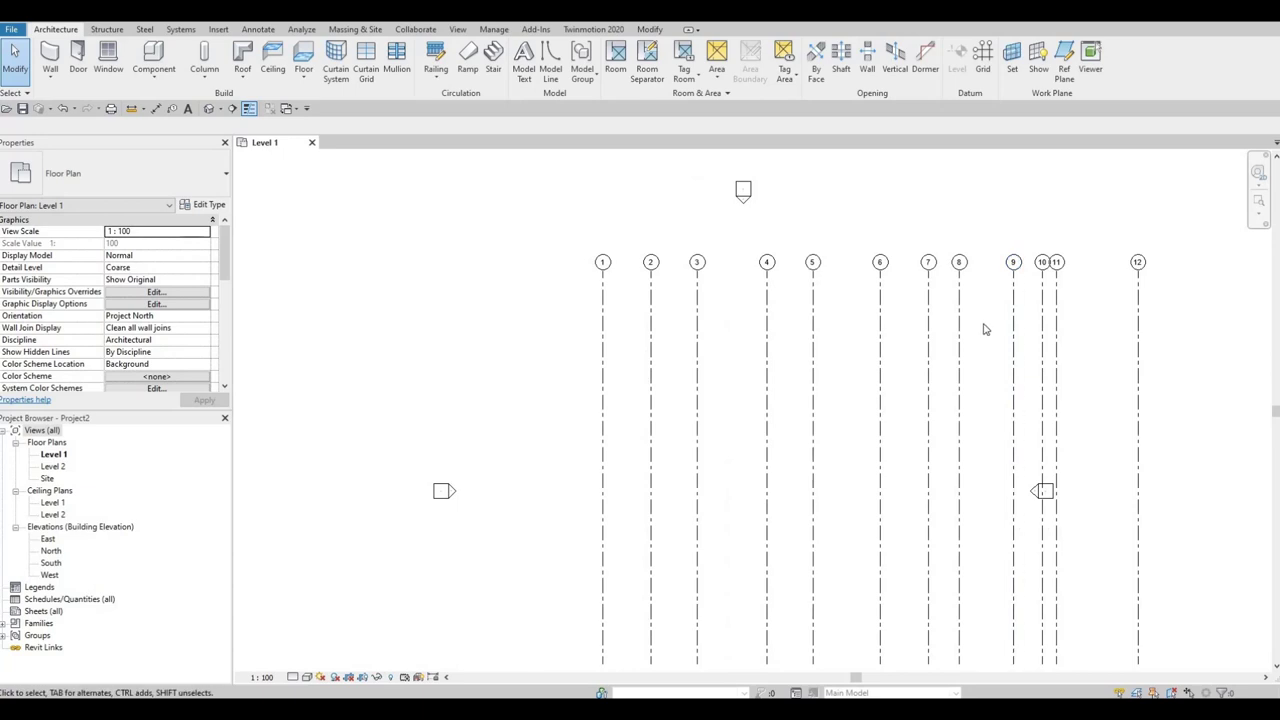
- Draw a horizontal grid just below the vertical grids' bubbles, from beyond grid 12 to west of grid 1, with its bubble at the west end
{"action": "left_click", "coordinate": [981, 58]}
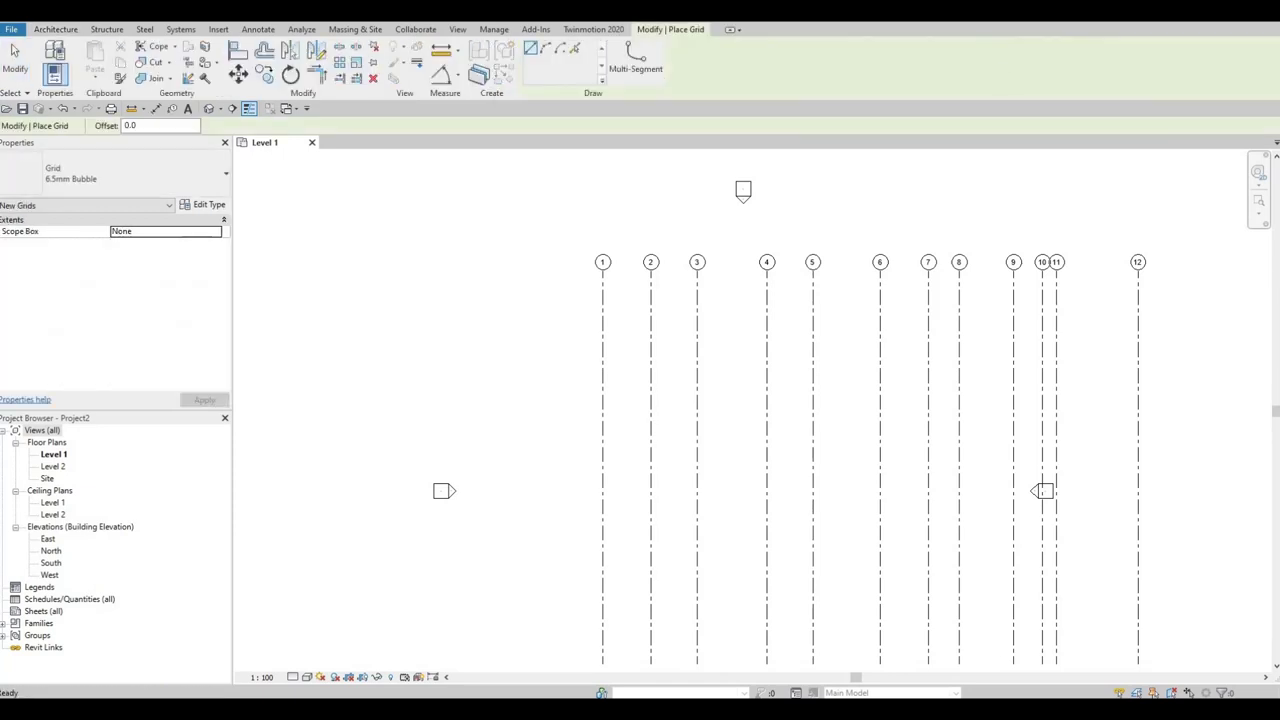
{"action": "left_click", "coordinate": [1180, 303]}
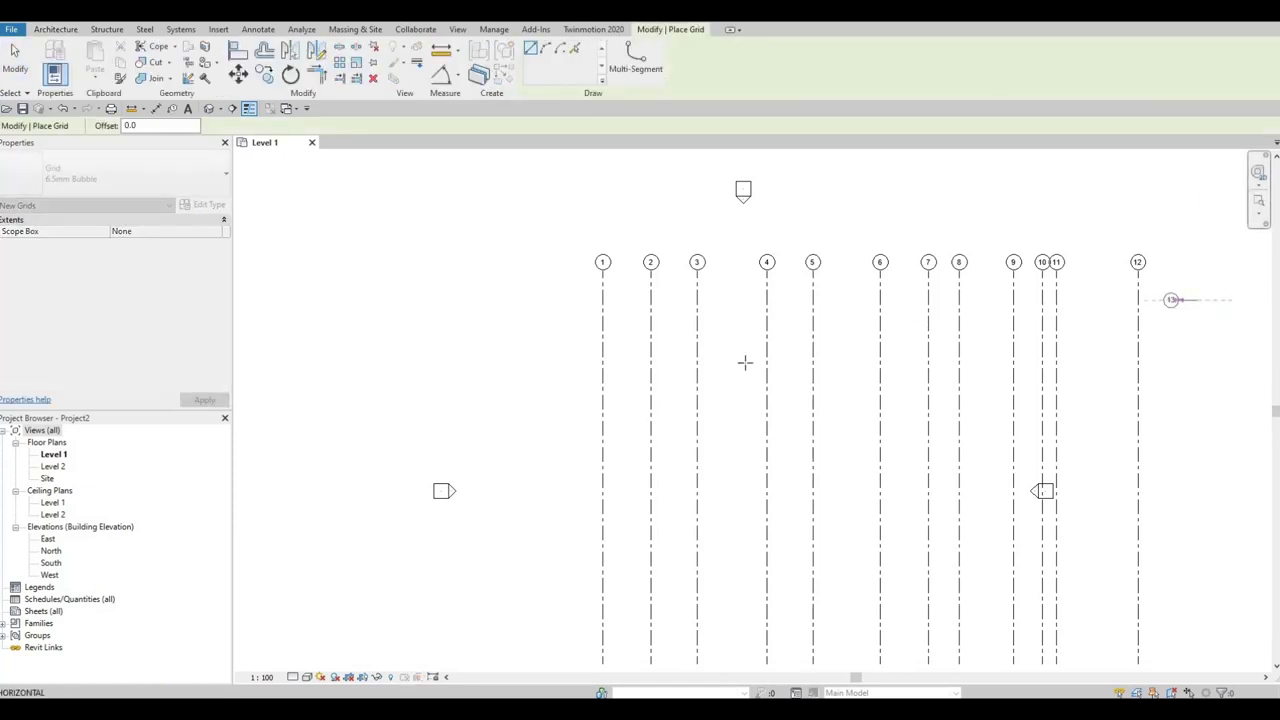
{"action": "left_click", "coordinate": [506, 300]}
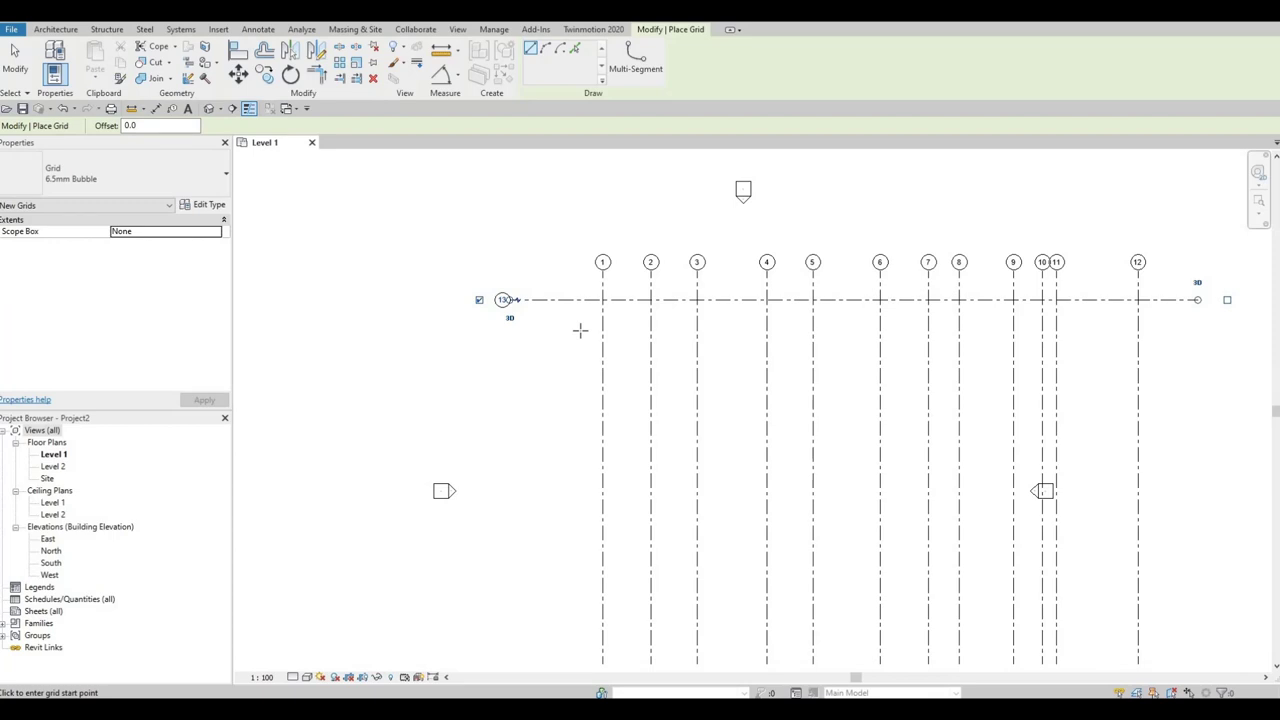
{"action": "key", "text": "Escape"}
{"action": "key", "text": "Escape"}
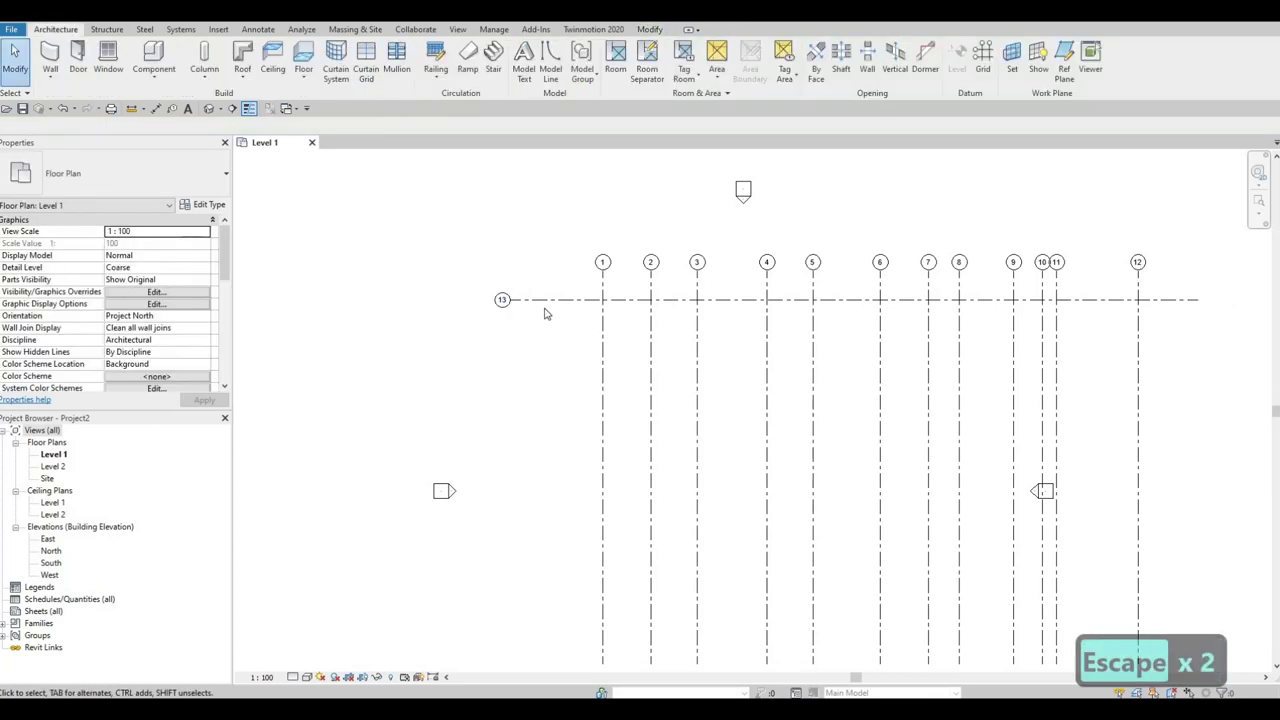
- Rename the new horizontal grid as A and deselect it
{"action": "scroll", "coordinate": [529, 290], "scroll_direction": "up", "scroll_amount": 5}
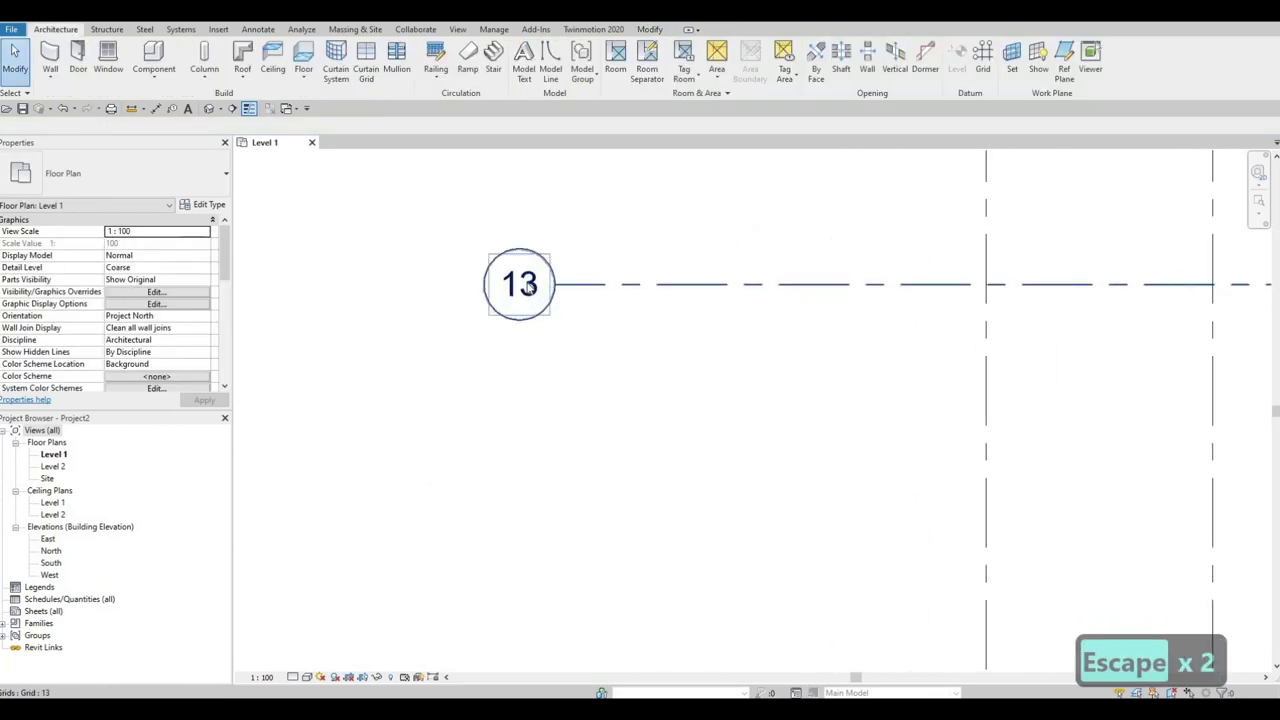
{"action": "left_click", "coordinate": [529, 285]}
{"action": "left_click", "coordinate": [528, 284]}
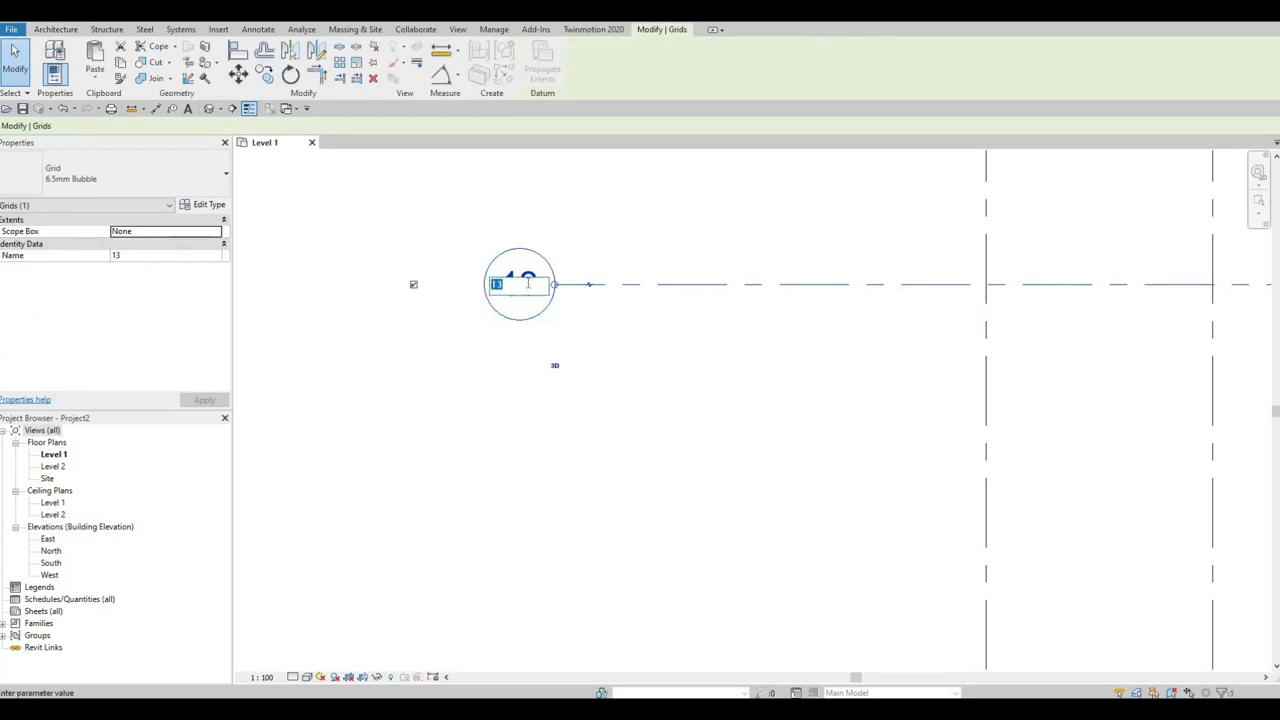
{"action": "key", "text": "Caps_Lock"}
{"action": "key", "text": "Caps_Lock"}
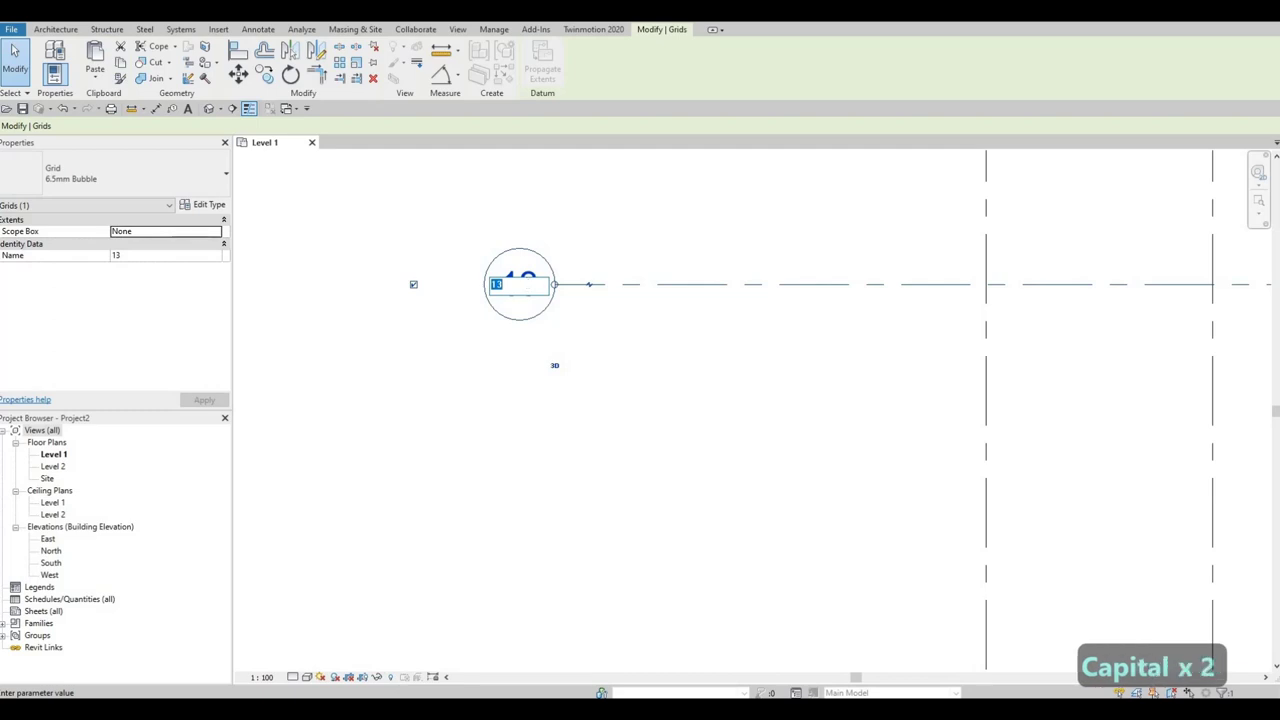
{"action": "type", "text": "A"}
{"action": "left_click", "coordinate": [631, 306]}
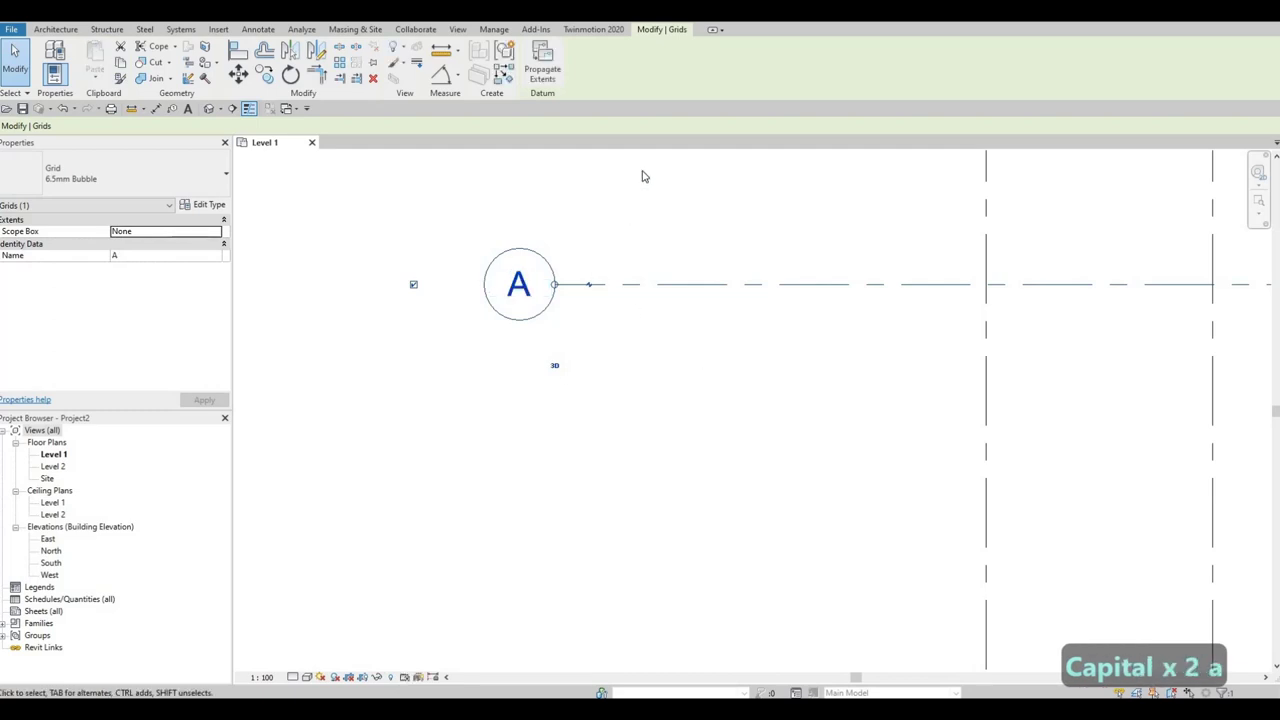
{"action": "scroll", "coordinate": [705, 218], "scroll_direction": "down", "scroll_amount": 1}
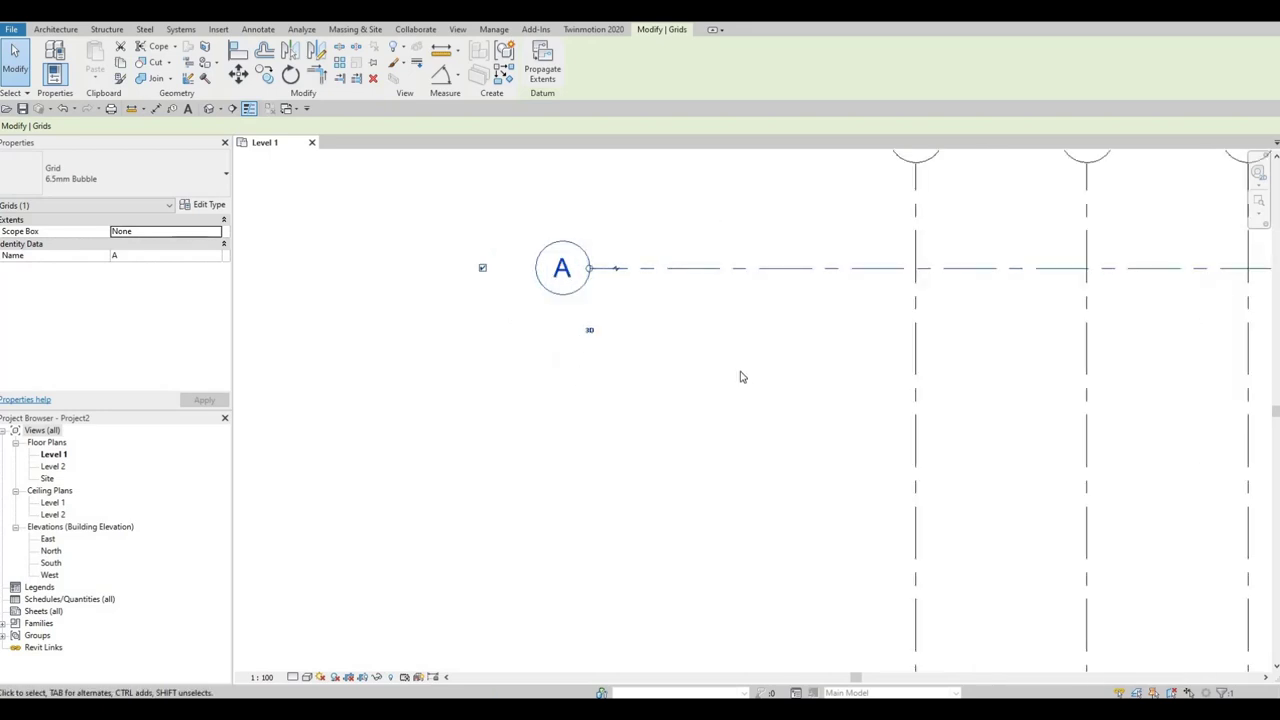
{"action": "key", "text": "Escape"}
{"action": "key", "text": "Escape"}
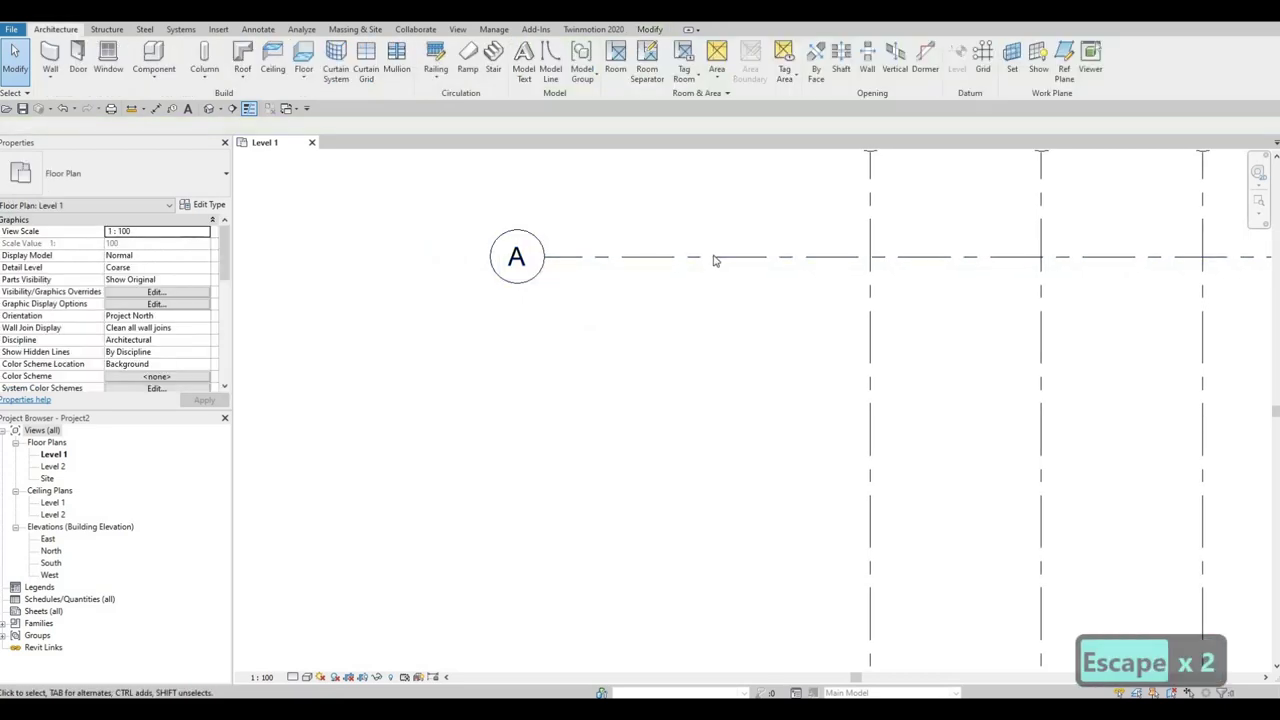
- Copy horizontal grid A downward with multiple copies enabled, placing the first copy 6007 below it
{"action": "left_click", "coordinate": [545, 271]}
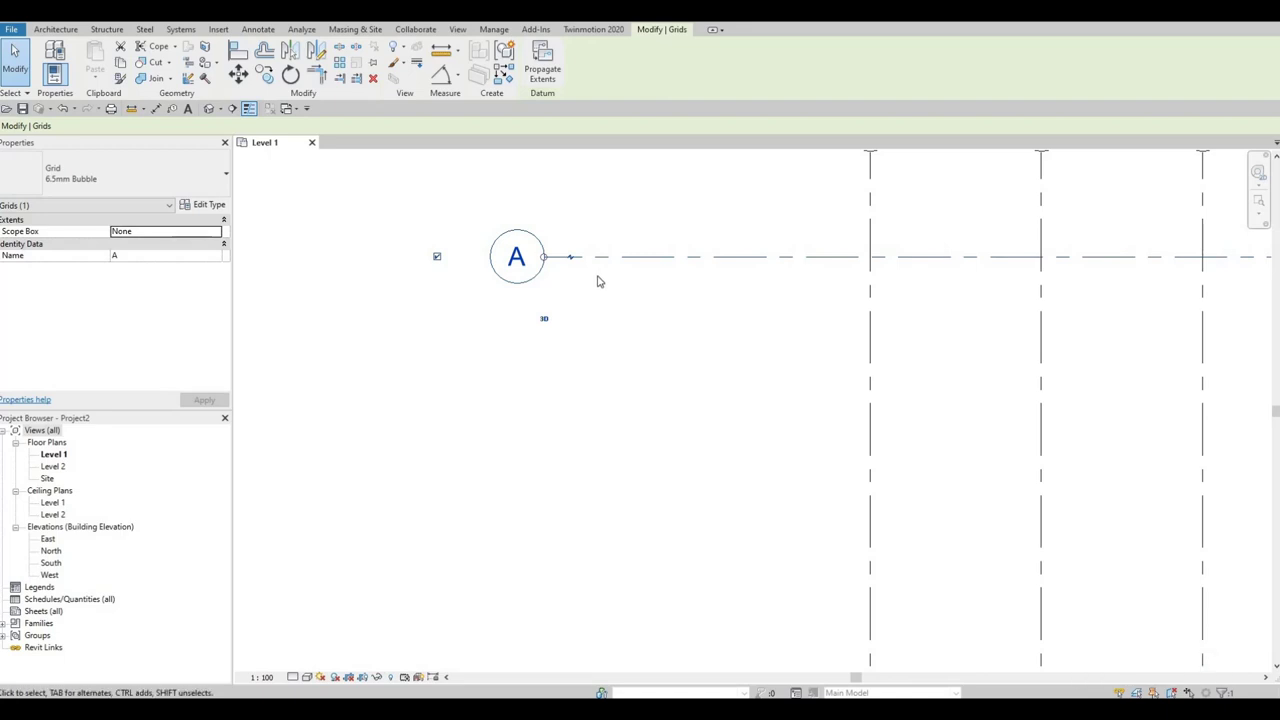
{"action": "key", "text": "c"}
{"action": "key", "text": "o"}
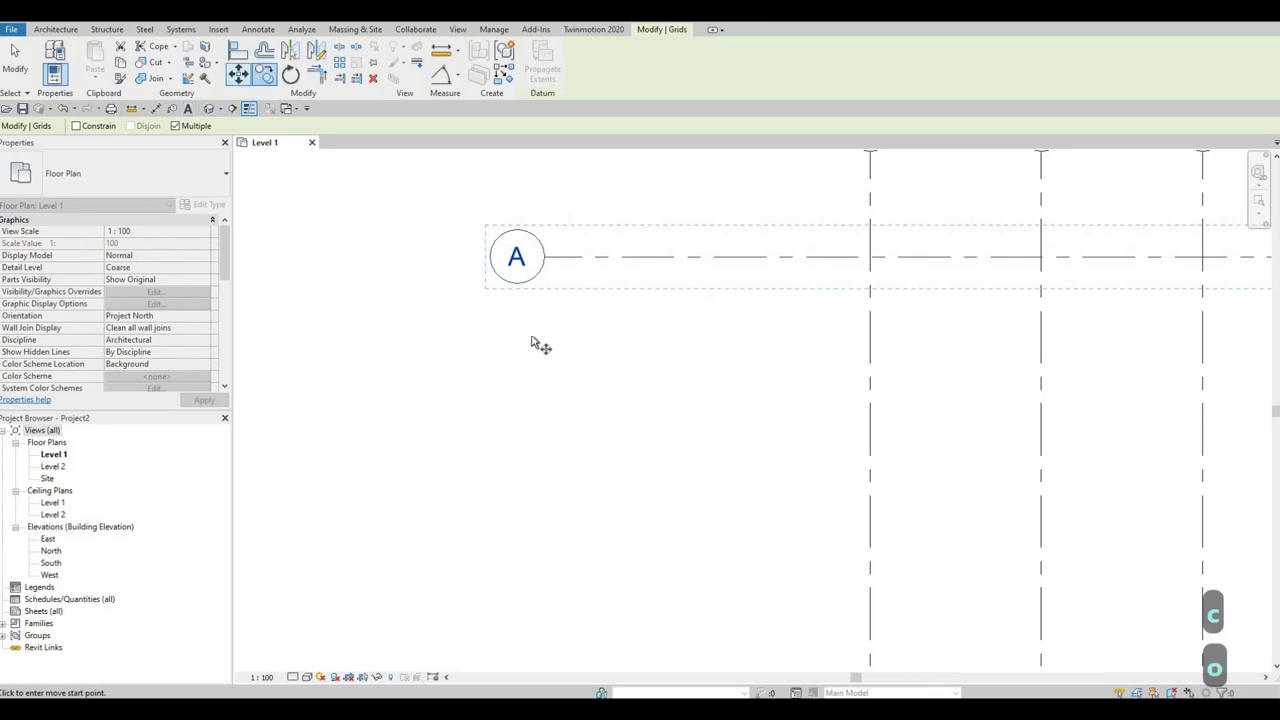
{"action": "left_click", "coordinate": [623, 258]}
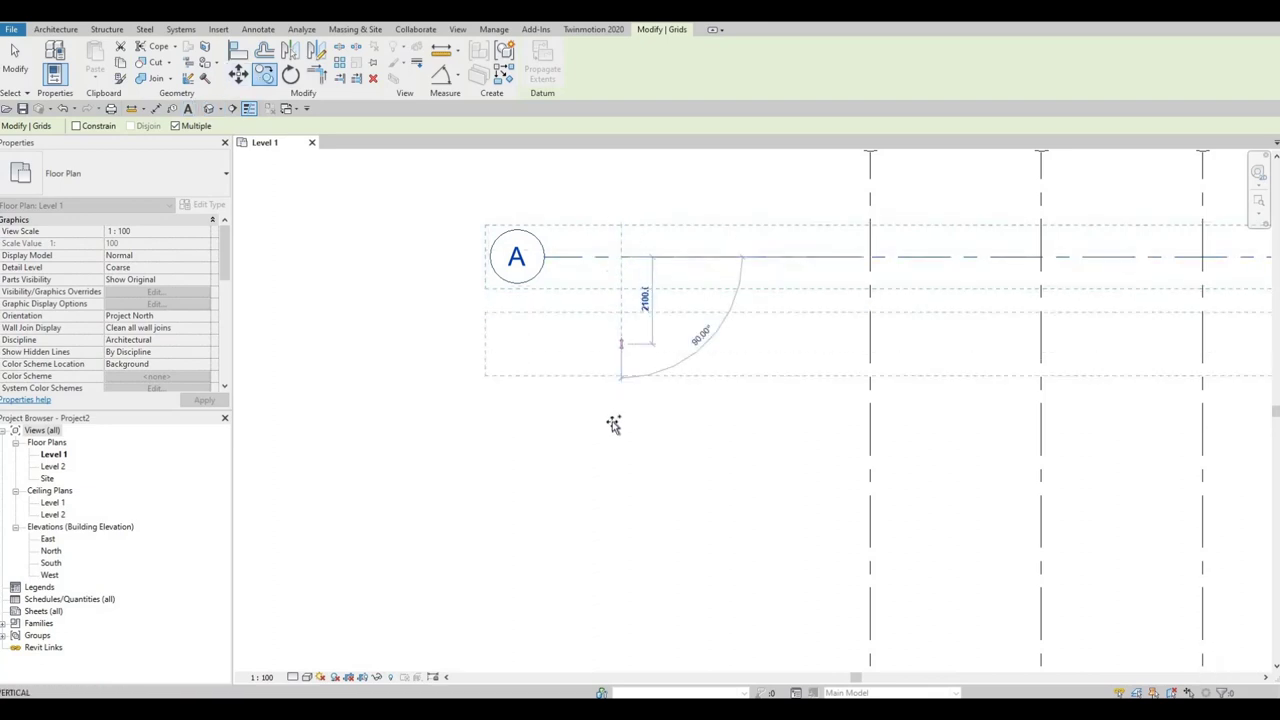
{"action": "scroll", "coordinate": [614, 423], "scroll_direction": "down", "scroll_amount": 3}
{"action": "scroll", "coordinate": [619, 490], "scroll_direction": "down", "scroll_amount": 3}
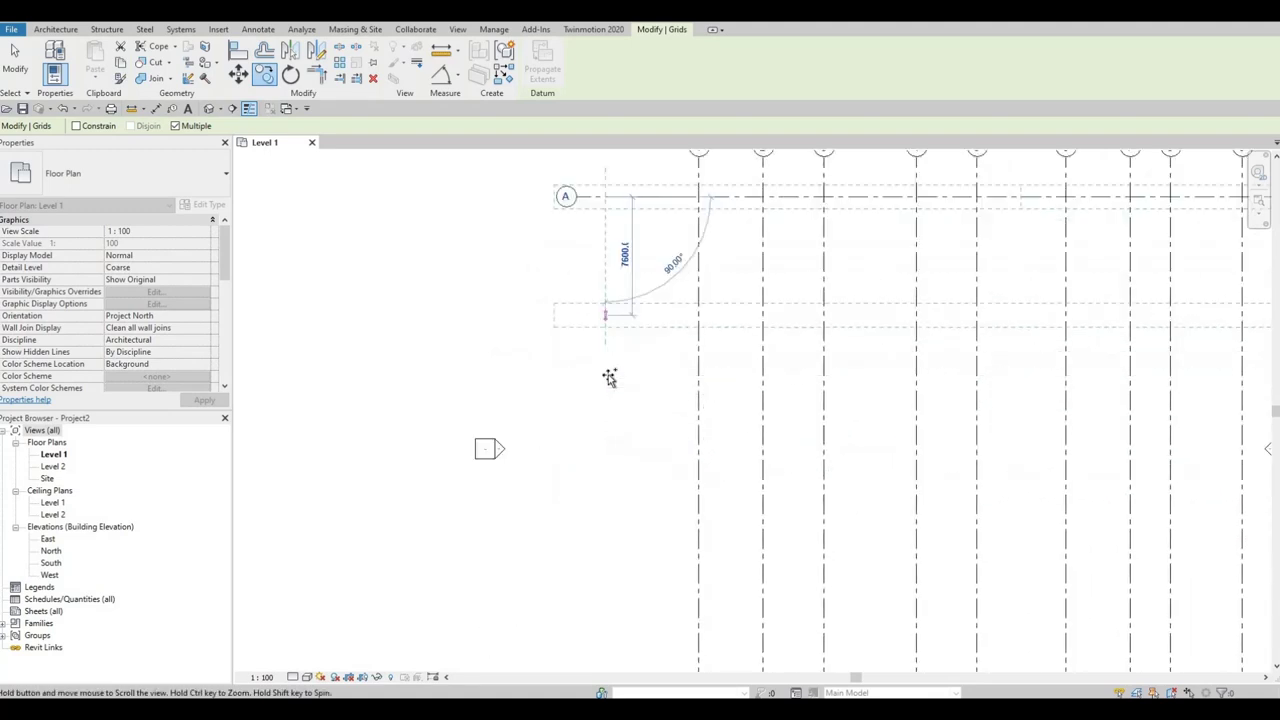
{"action": "middle_click_drag", "start_coordinate": [612, 505], "coordinate": [609, 409]}
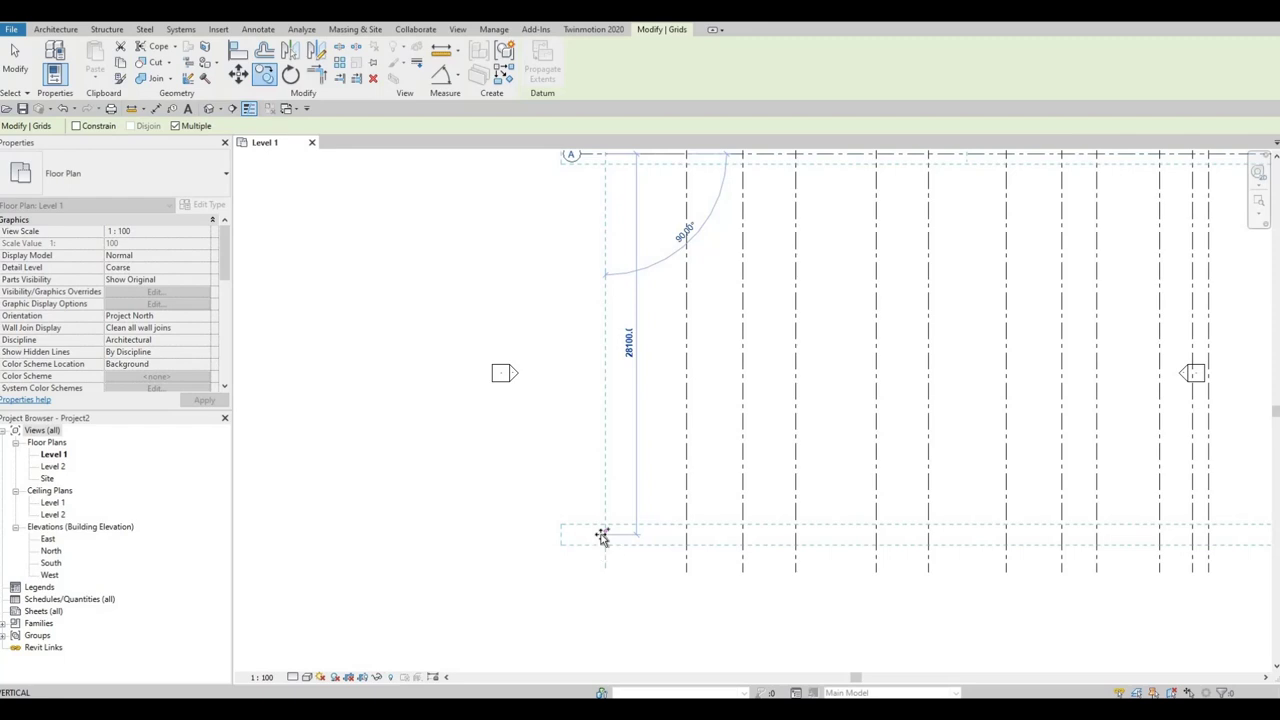
{"action": "type", "text": "6007"}
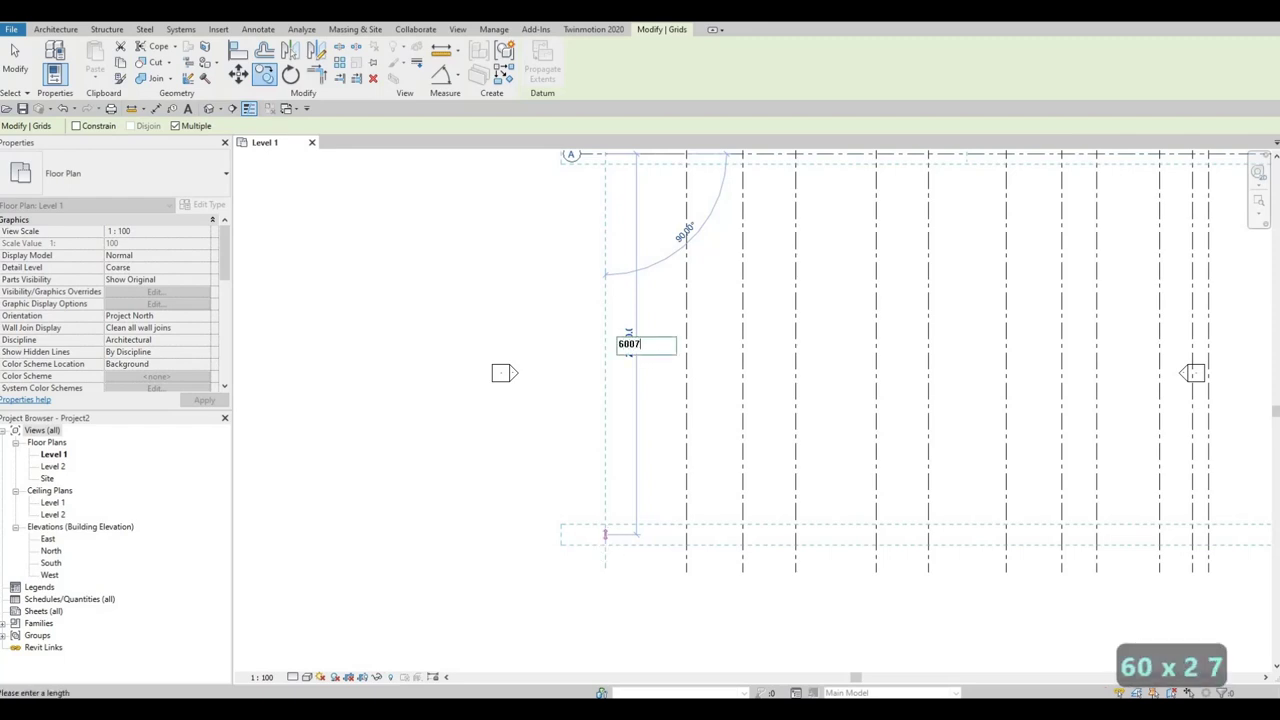
{"action": "key", "text": "Return"}
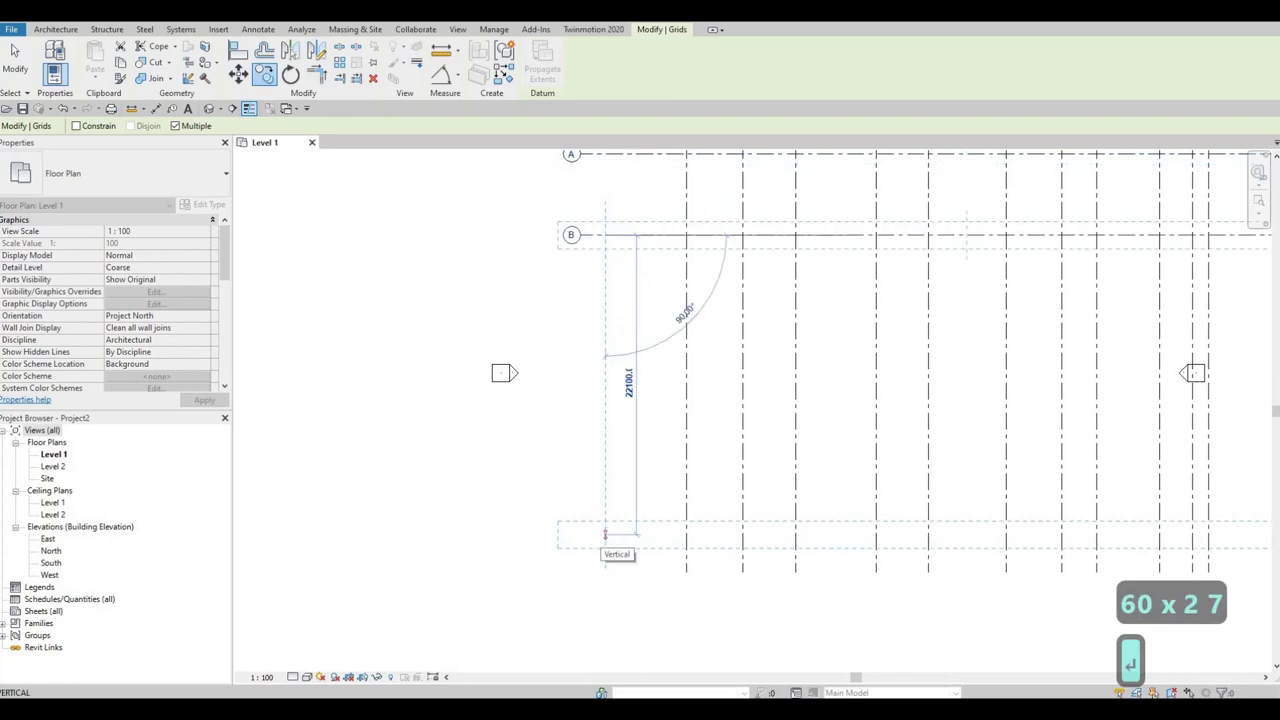
- Place the next two horizontal grid copies below grid B at successive spacings of 2227 and 6072
{"action": "type", "text": "2227"}
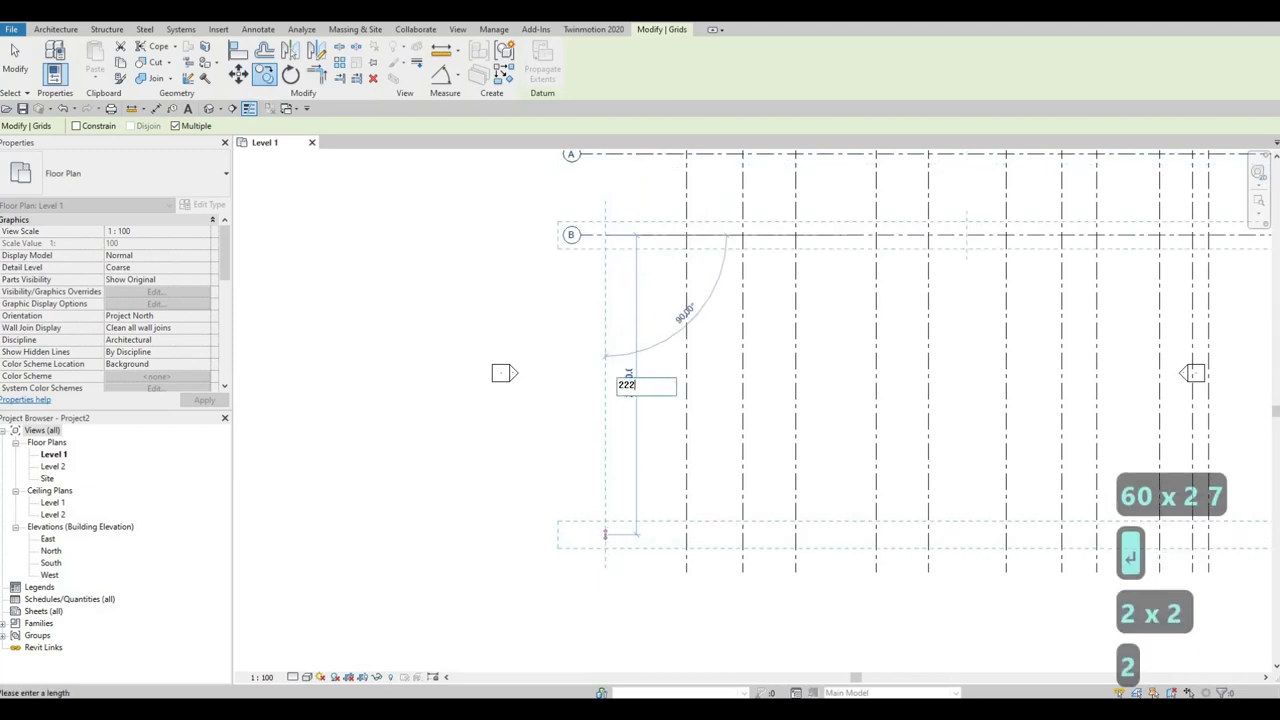
{"action": "key", "text": "Return"}
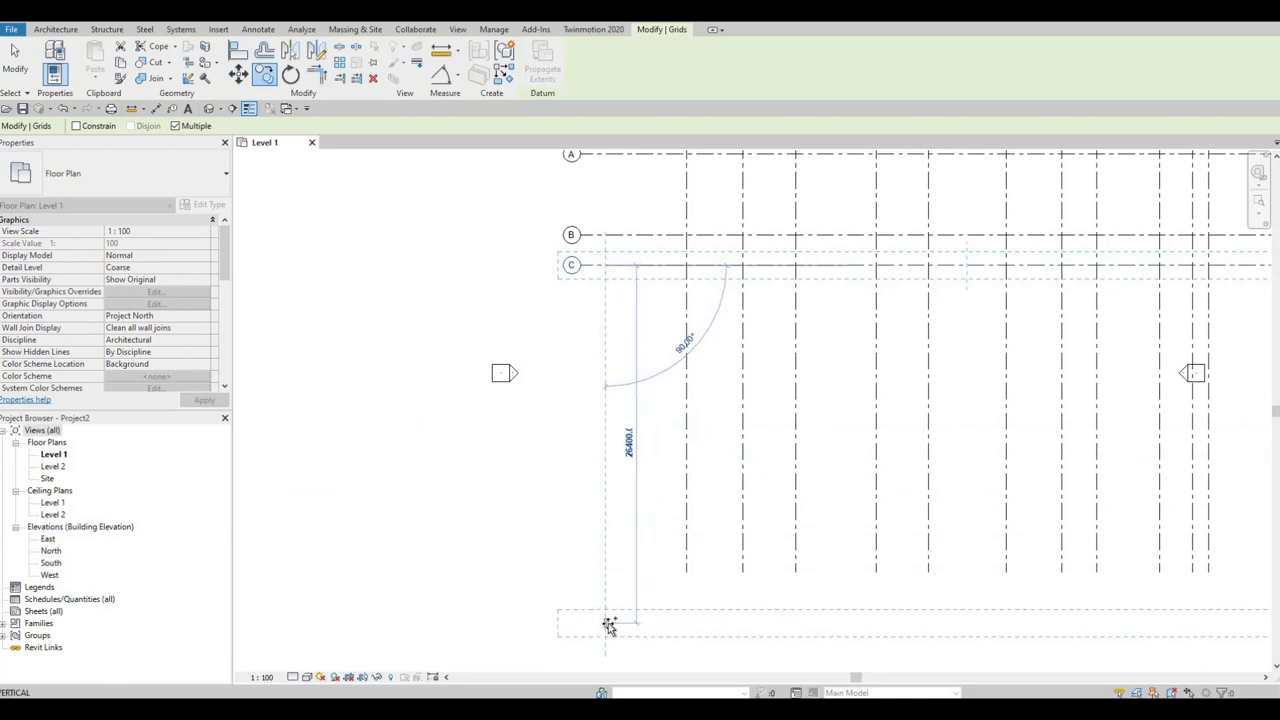
{"action": "type", "text": "6072"}
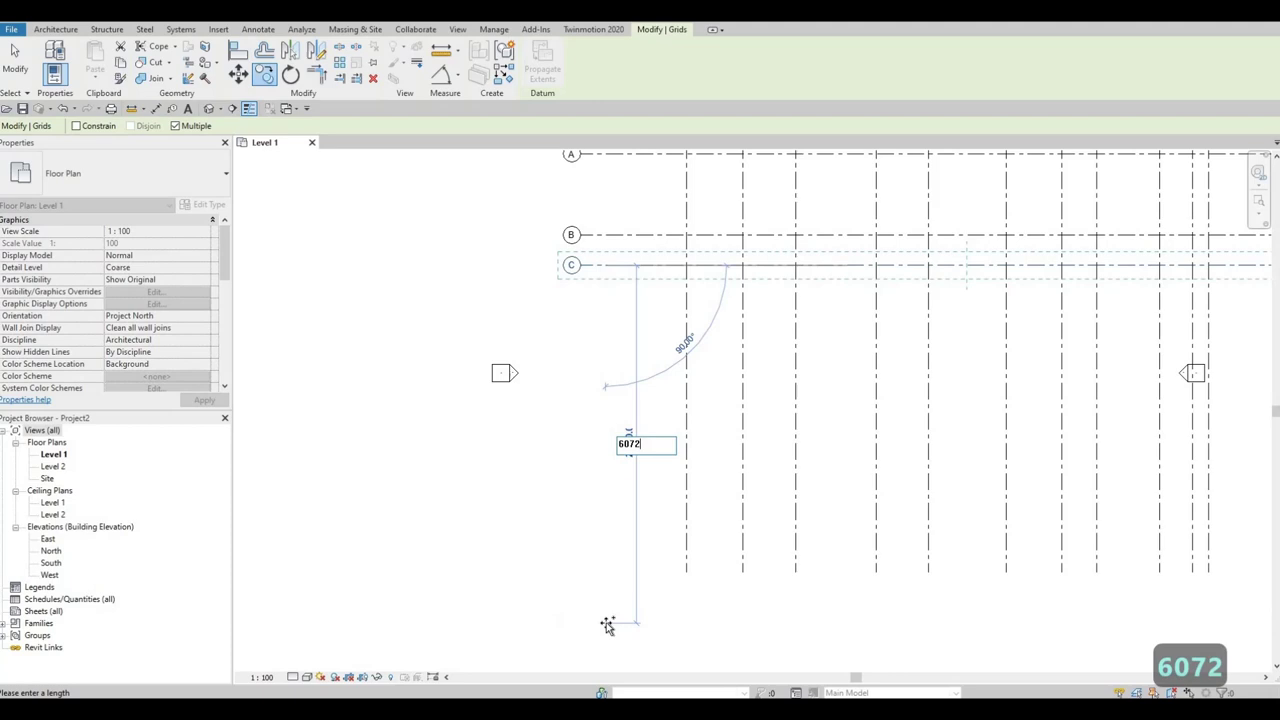
{"action": "key", "text": "Return"}
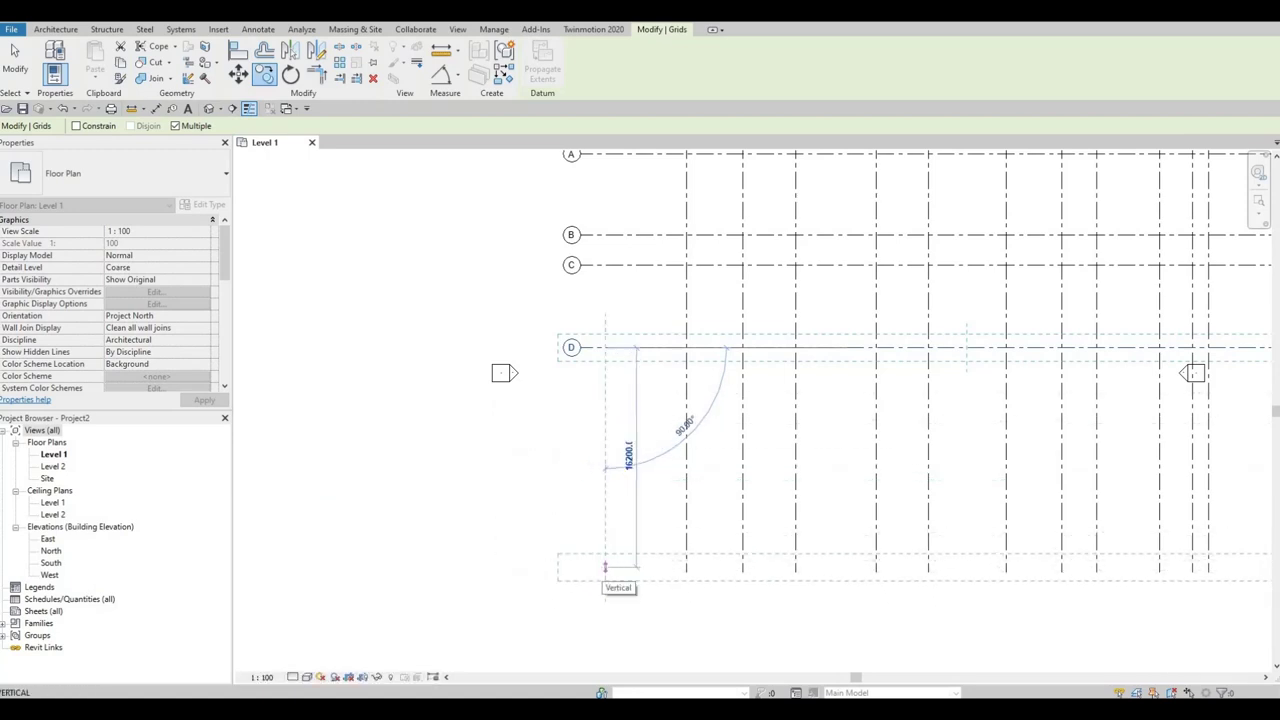
- Place two more horizontal grid copies below grid D at successive spacings of 12080 and 4544
{"action": "type", "text": "12080"}
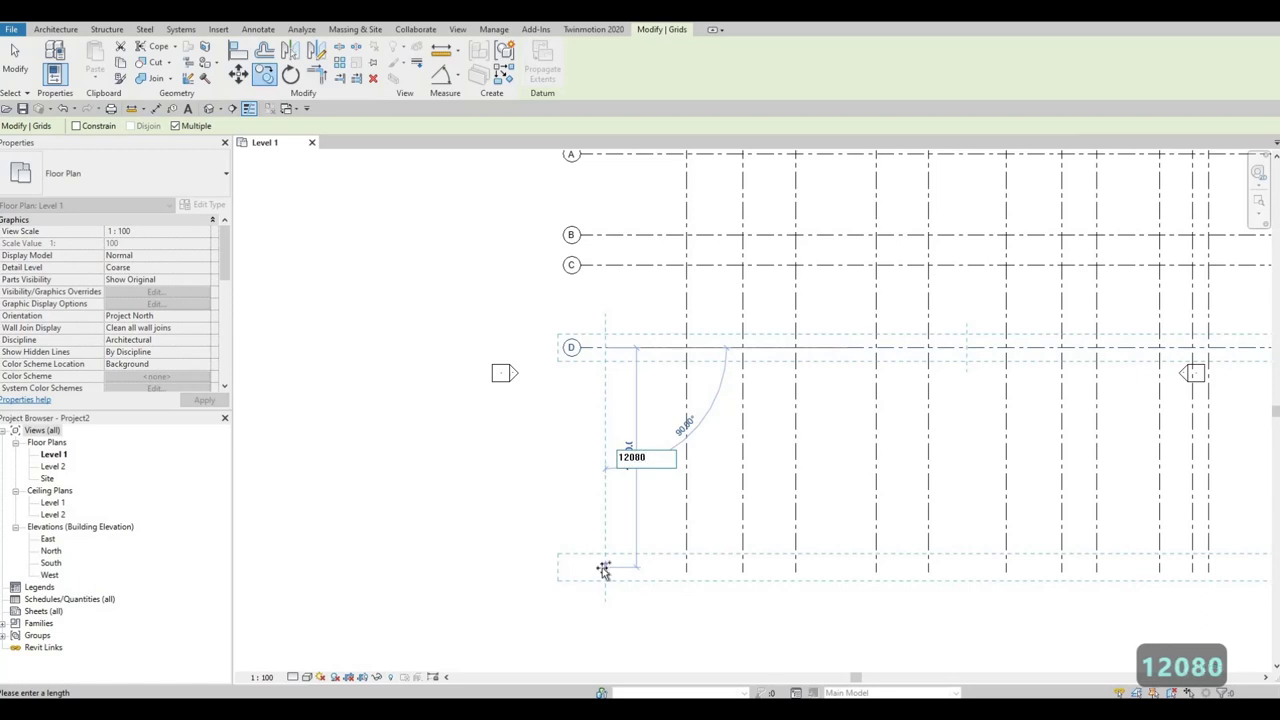
{"action": "key", "text": "Return"}
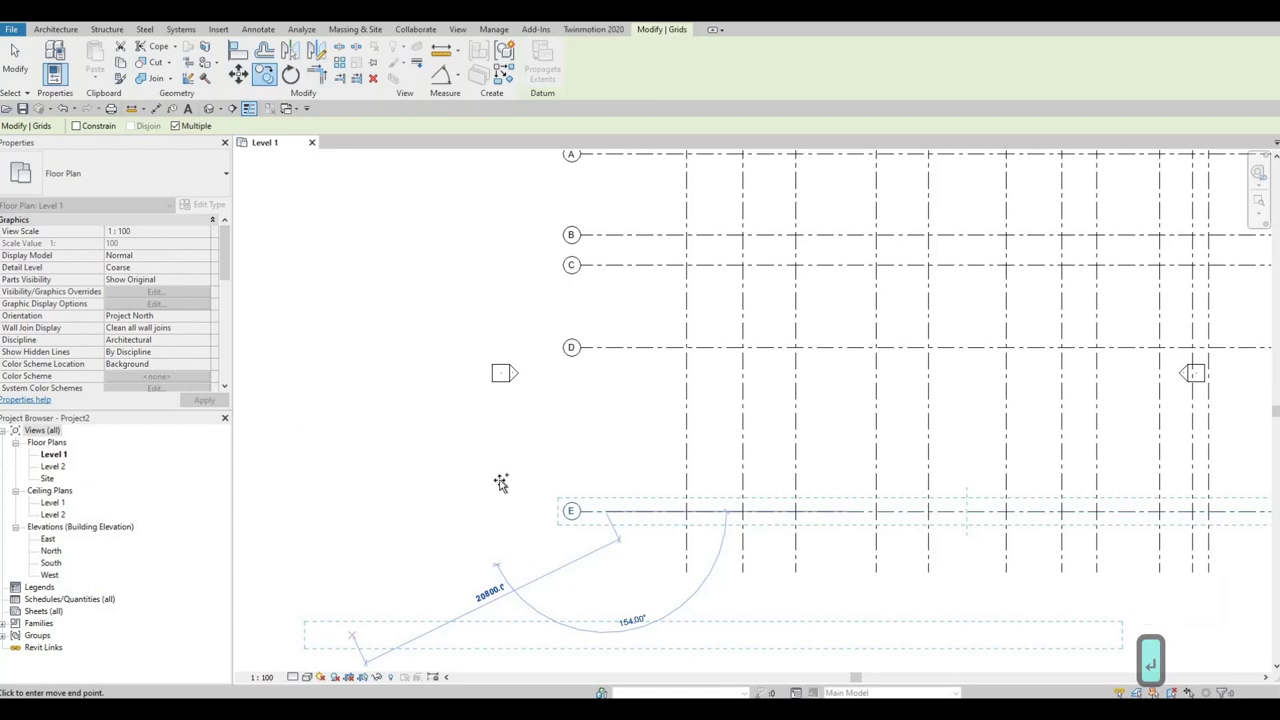
{"action": "middle_click_drag", "start_coordinate": [613, 665], "coordinate": [603, 529]}
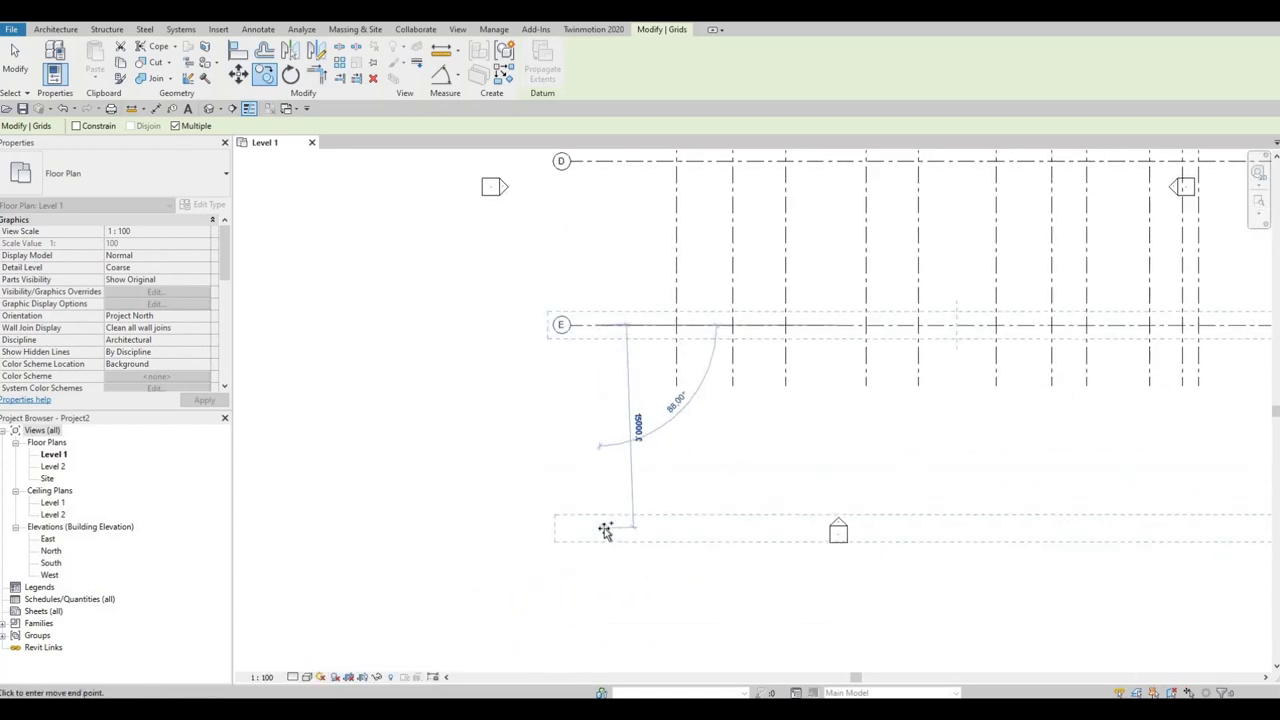
{"action": "type", "text": "45"}
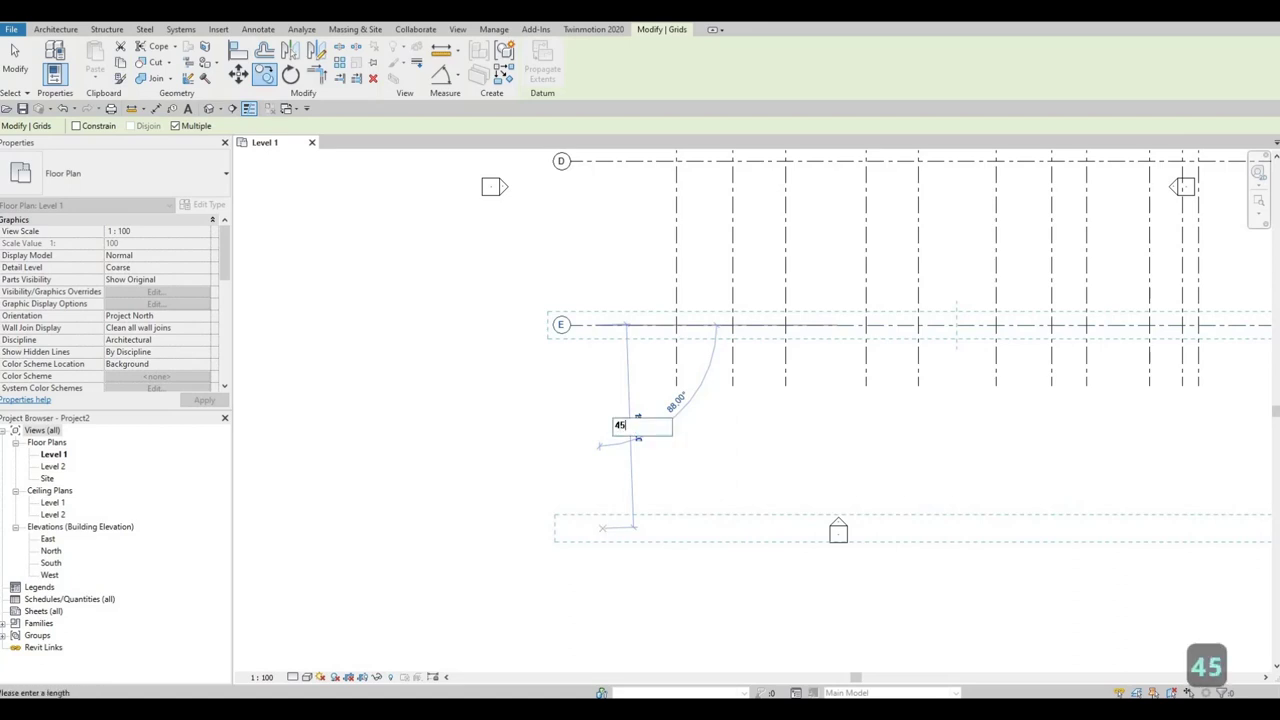
{"action": "type", "text": "44"}
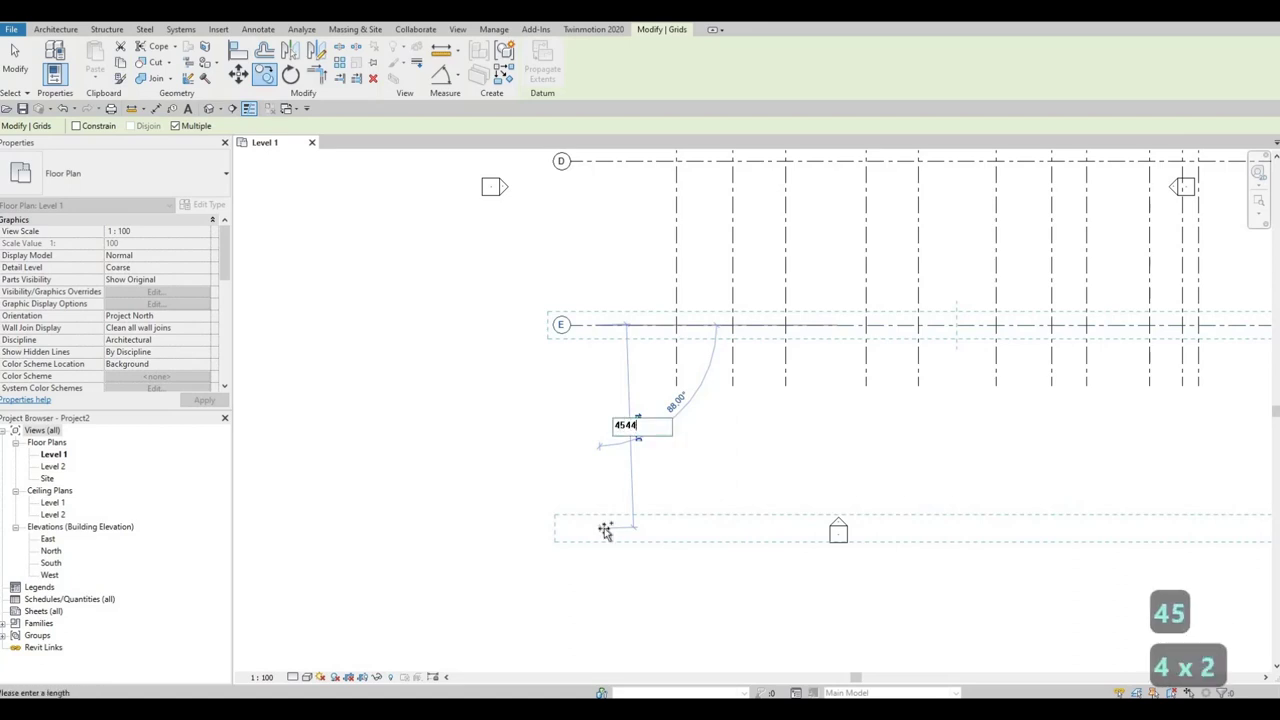
{"action": "key", "text": "Return"}
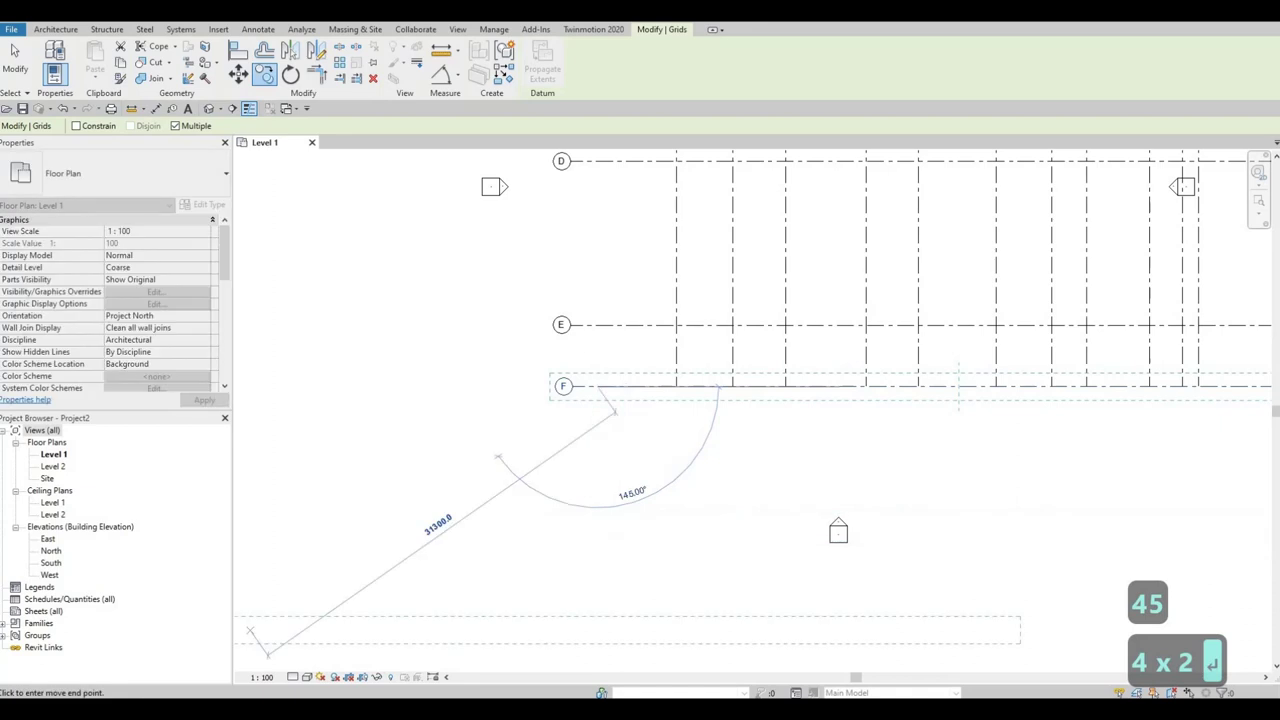
- Place the last horizontal grid copy 2064 below grid F and end the copy
{"action": "key", "text": "Escape"}
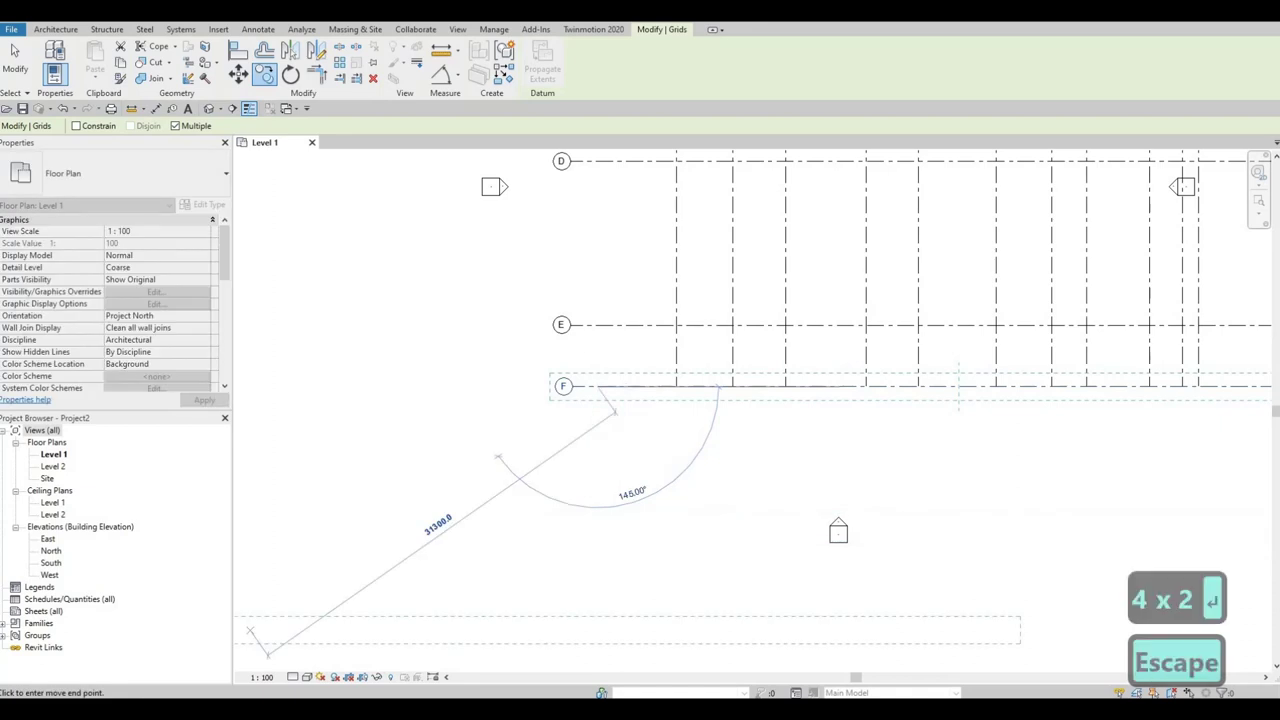
{"action": "key", "text": "Escape"}
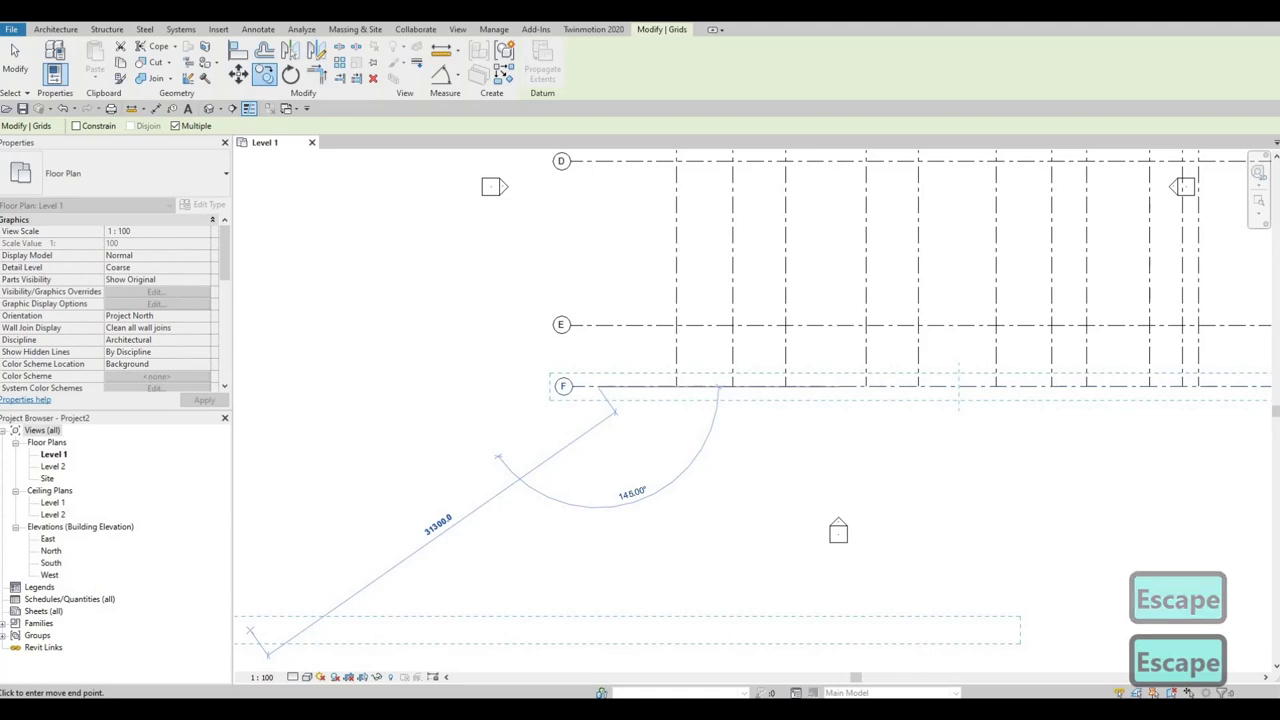
{"action": "key", "text": "Escape"}
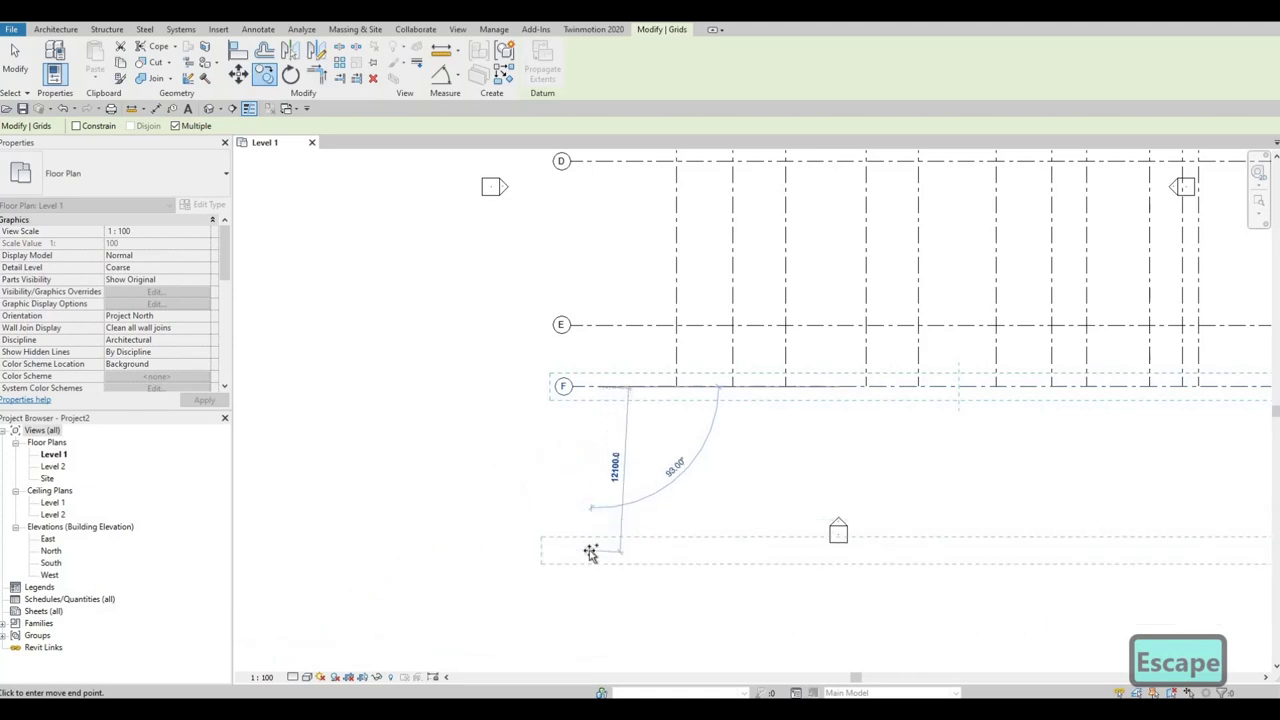
{"action": "type", "text": "206"}
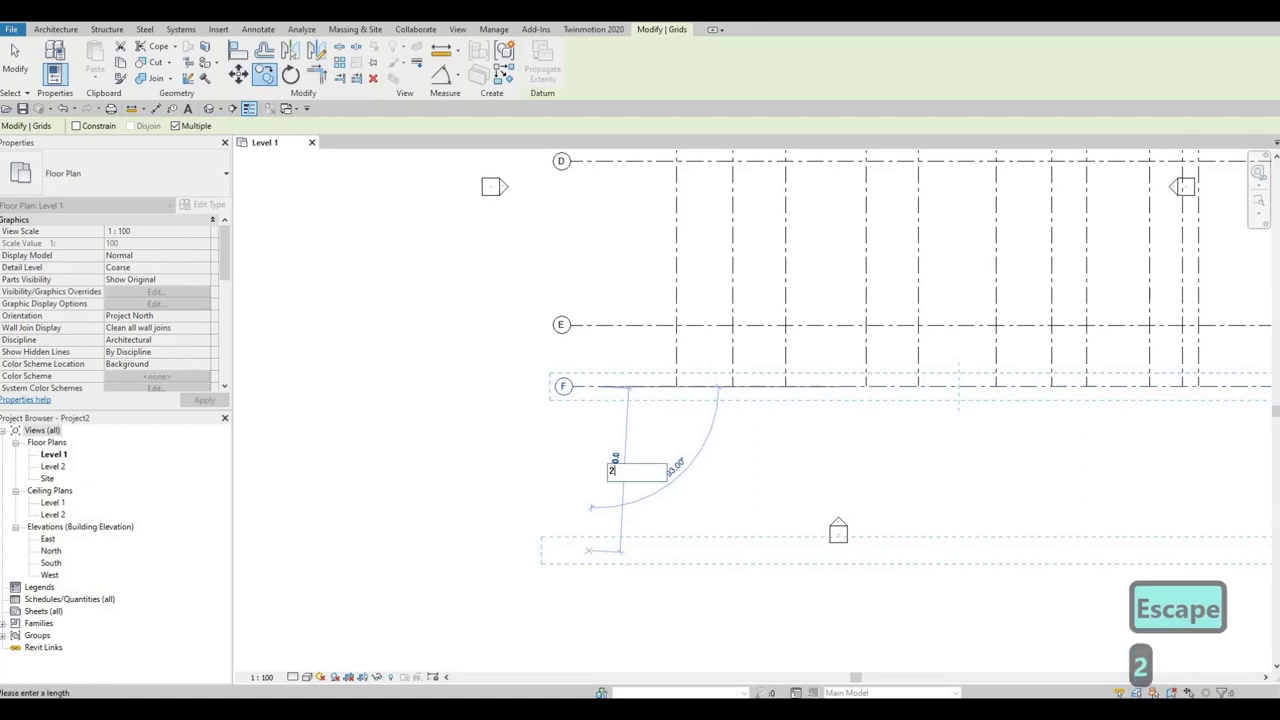
{"action": "type", "text": "4"}
{"action": "key", "text": "Return"}
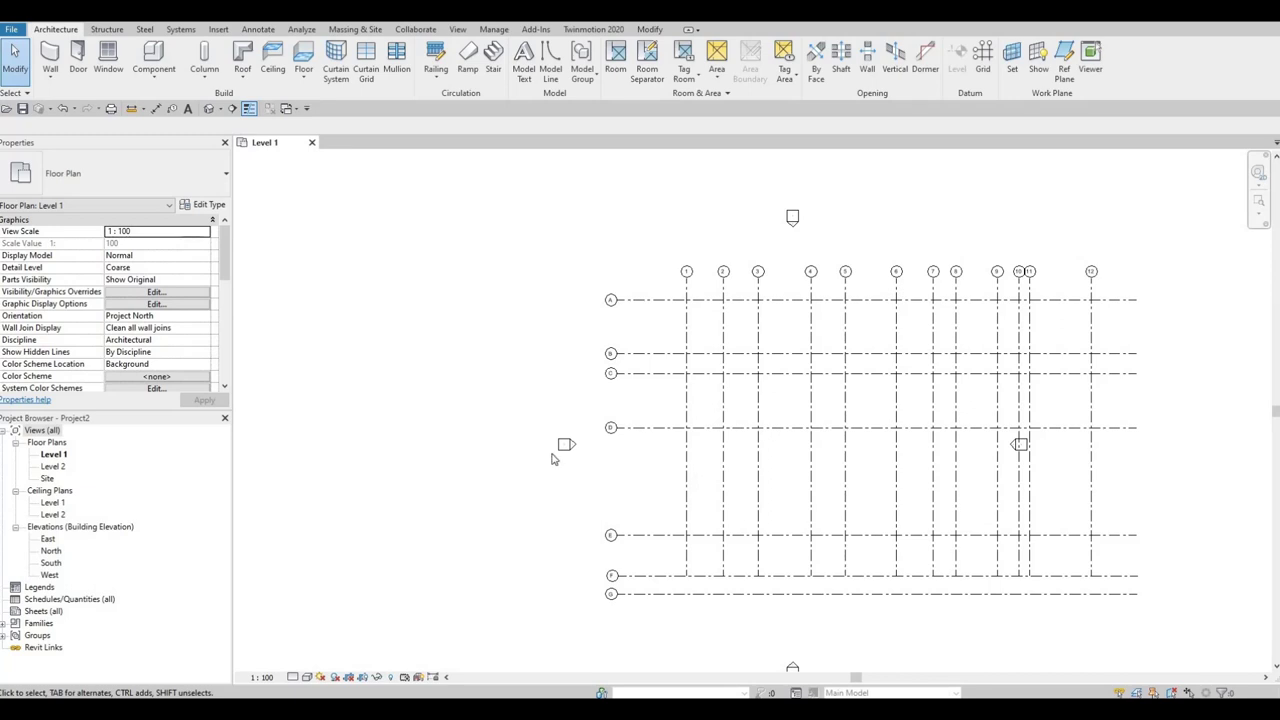
- Copy vertical grid 1 to the west twice at successive spacings of 10417 and 9976, and end the copy
{"action": "key", "text": "F1"}
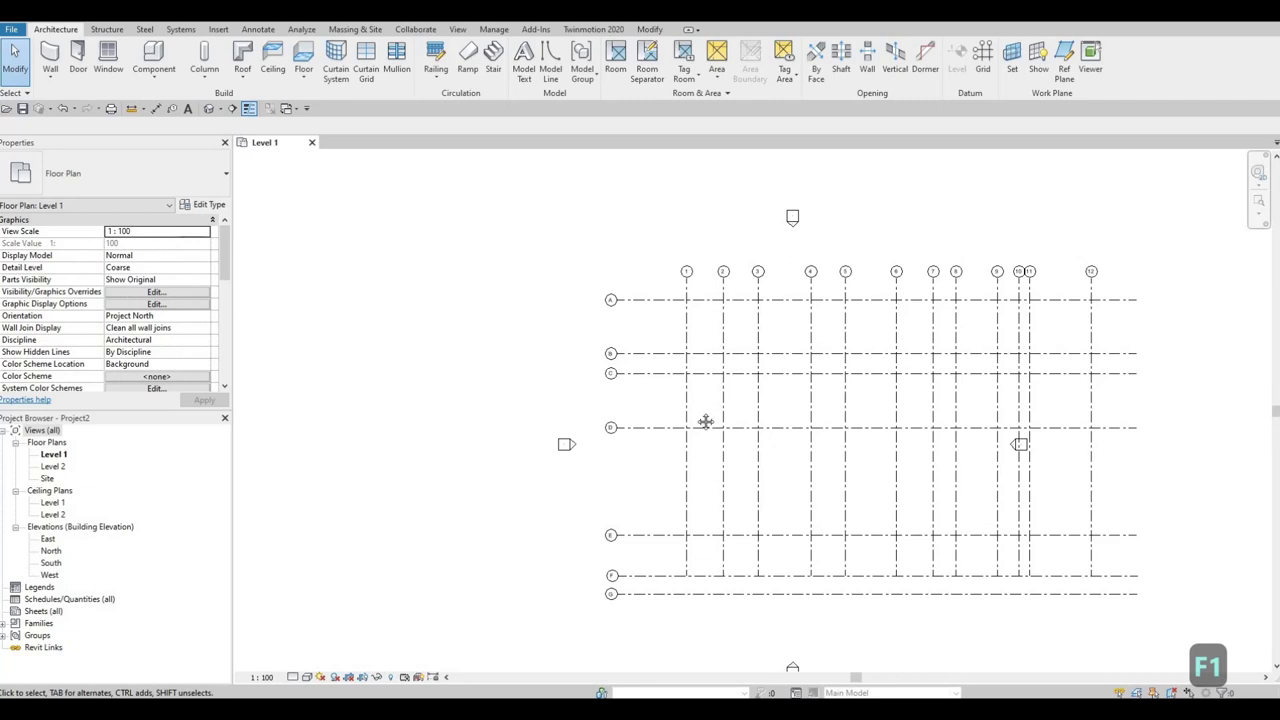
{"action": "middle_click_drag", "start_coordinate": [707, 322], "coordinate": [788, 363]}
{"action": "scroll", "coordinate": [788, 363], "scroll_direction": "up", "scroll_amount": 2}
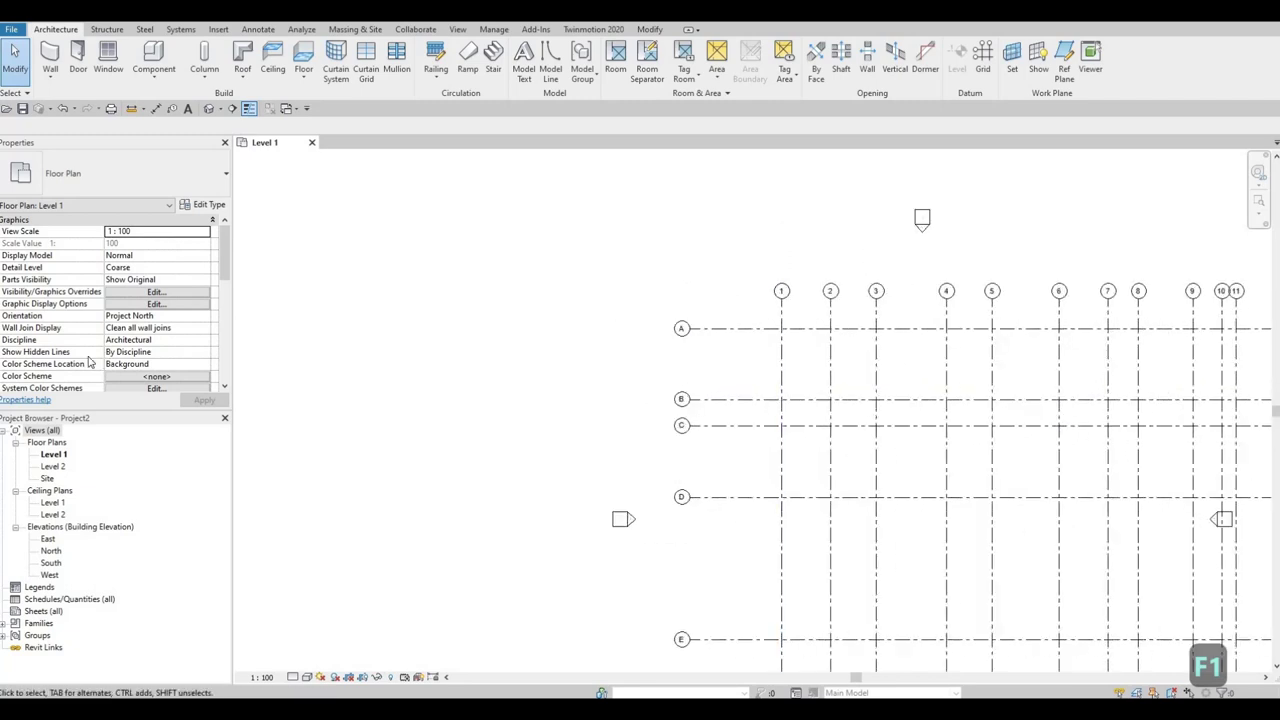
{"action": "left_click", "coordinate": [782, 362]}
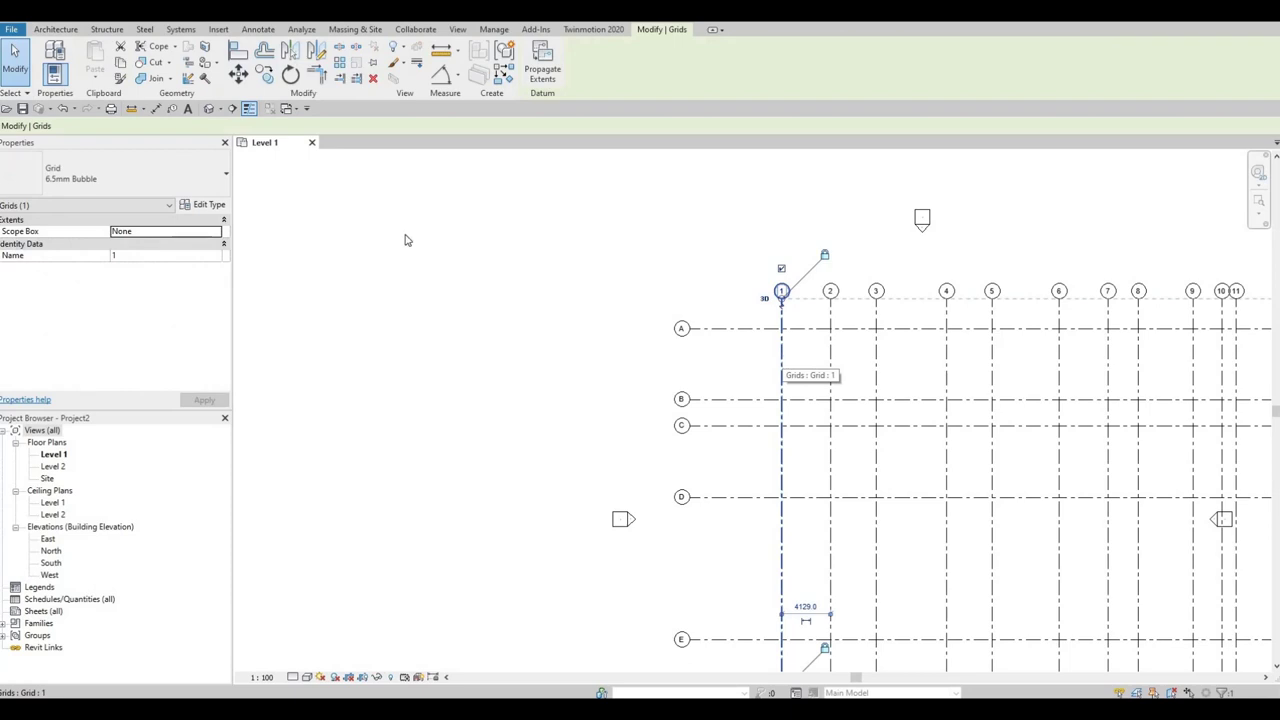
{"action": "left_click", "coordinate": [265, 78]}
{"action": "left_click", "coordinate": [790, 371]}
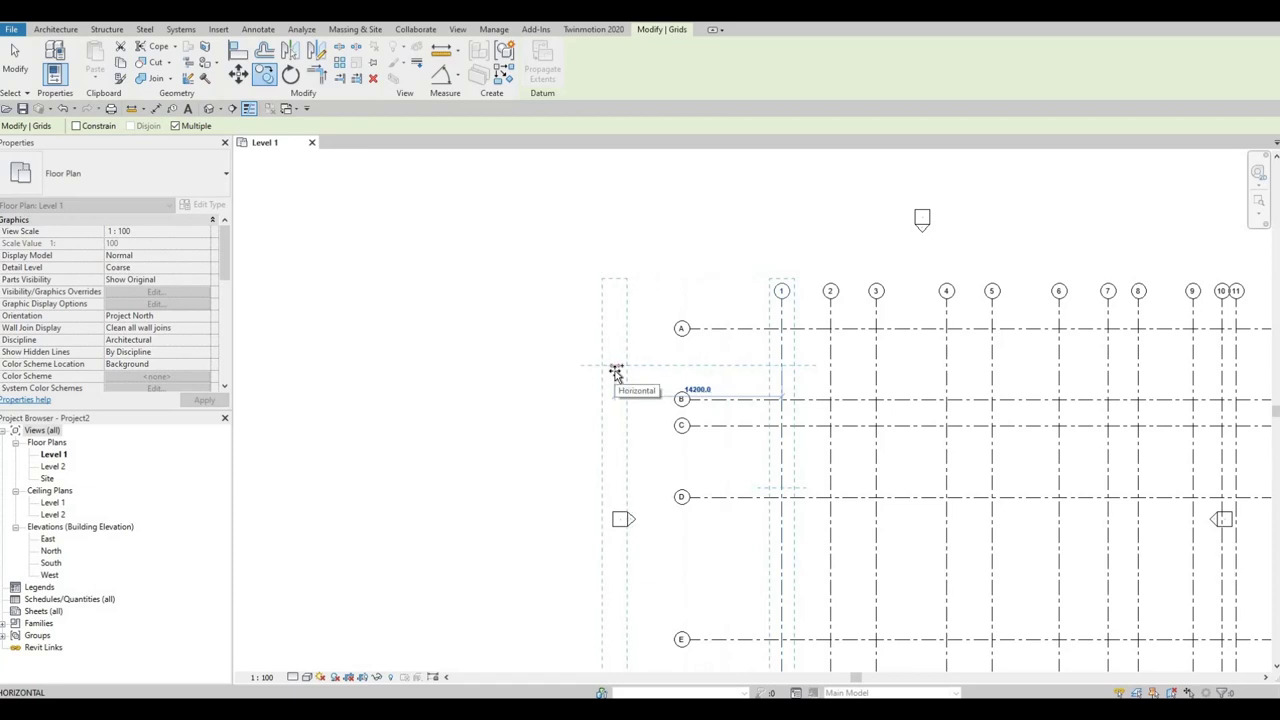
{"action": "type", "text": "10417"}
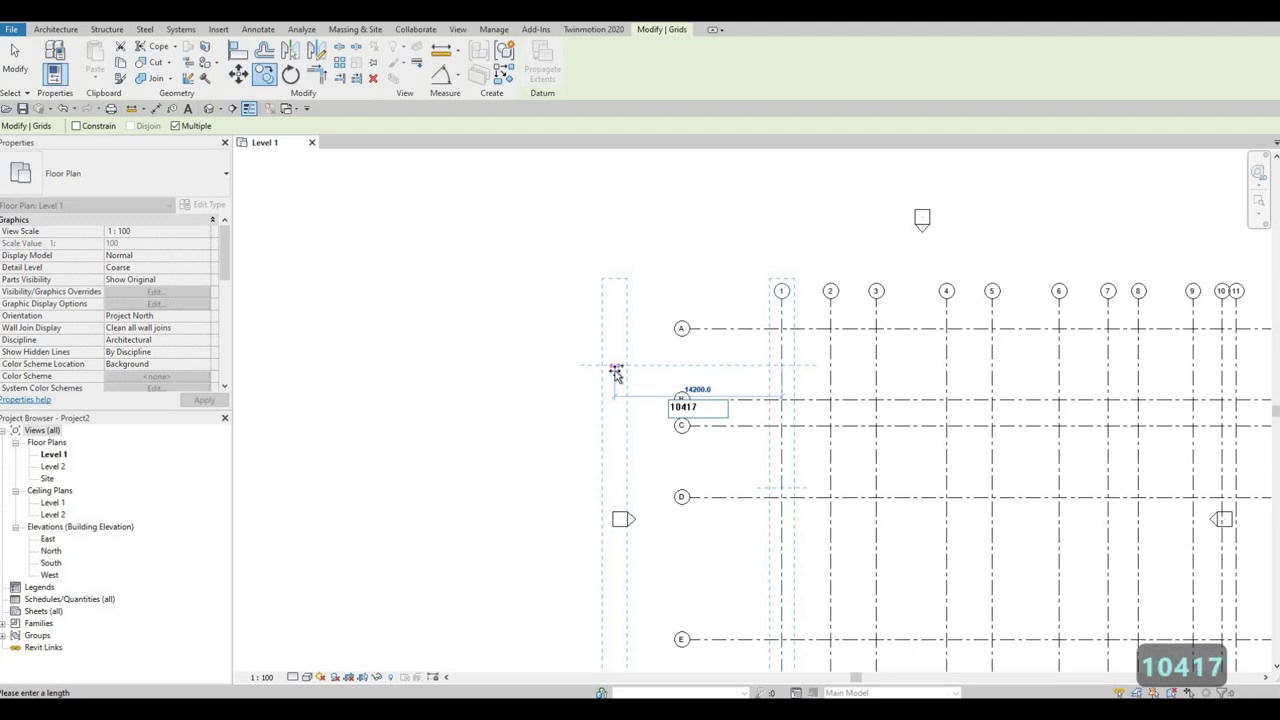
{"action": "key", "text": "Return"}
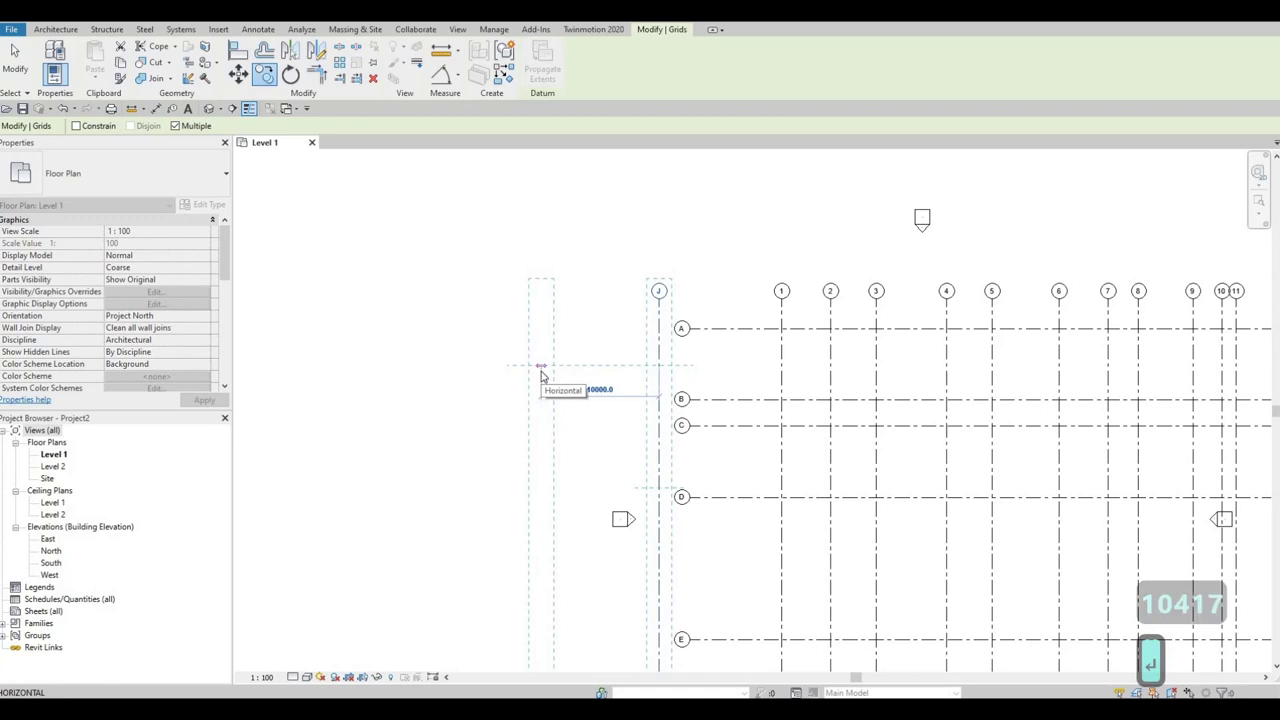
{"action": "type", "text": "99"}
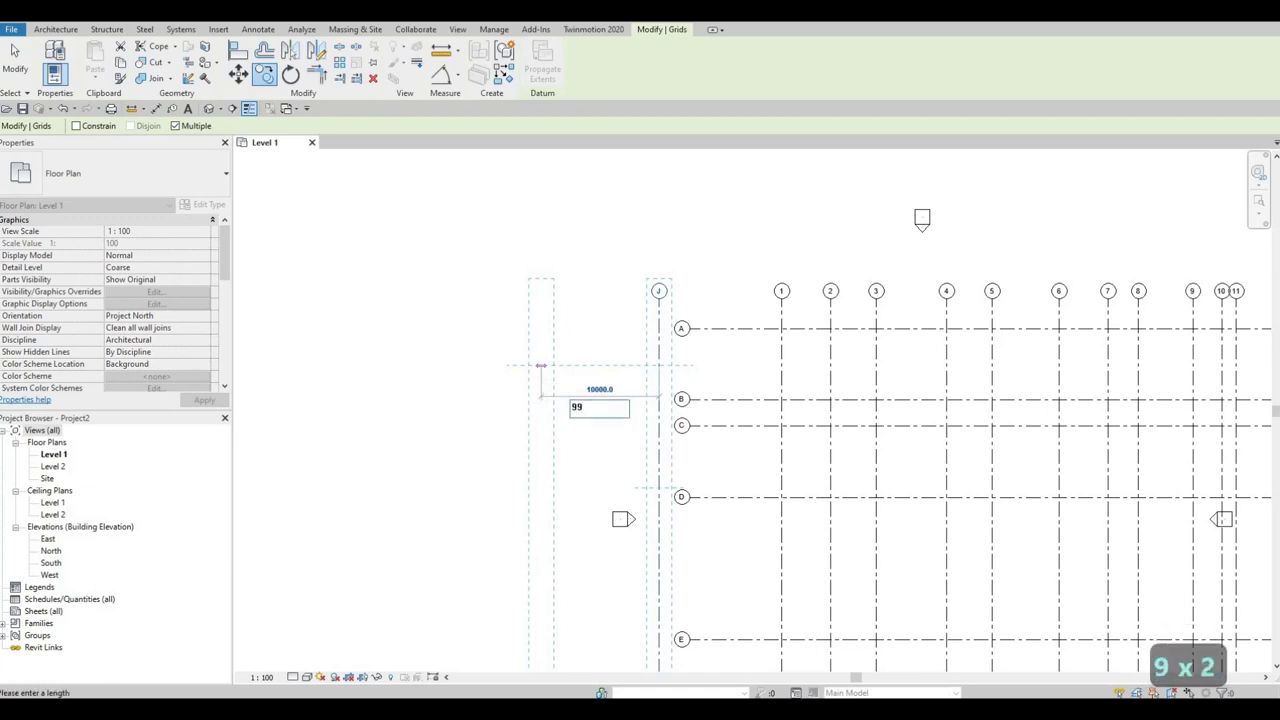
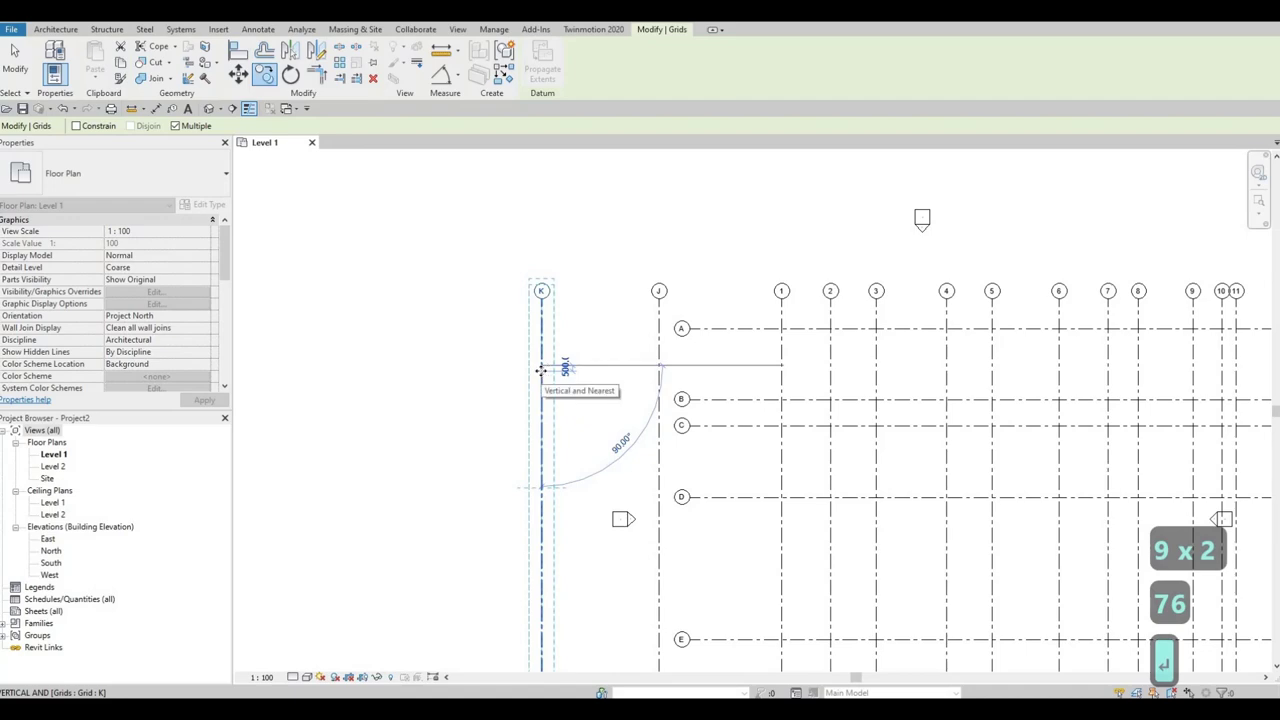
{"action": "key", "text": "Escape"}
{"action": "key", "text": "Escape"}
- Examine the grid layout, including the two new vertical grids west of grid 1 and the horizontal grids A to G
{"action": "scroll", "coordinate": [540, 370], "scroll_direction": "down", "scroll_amount": 1}
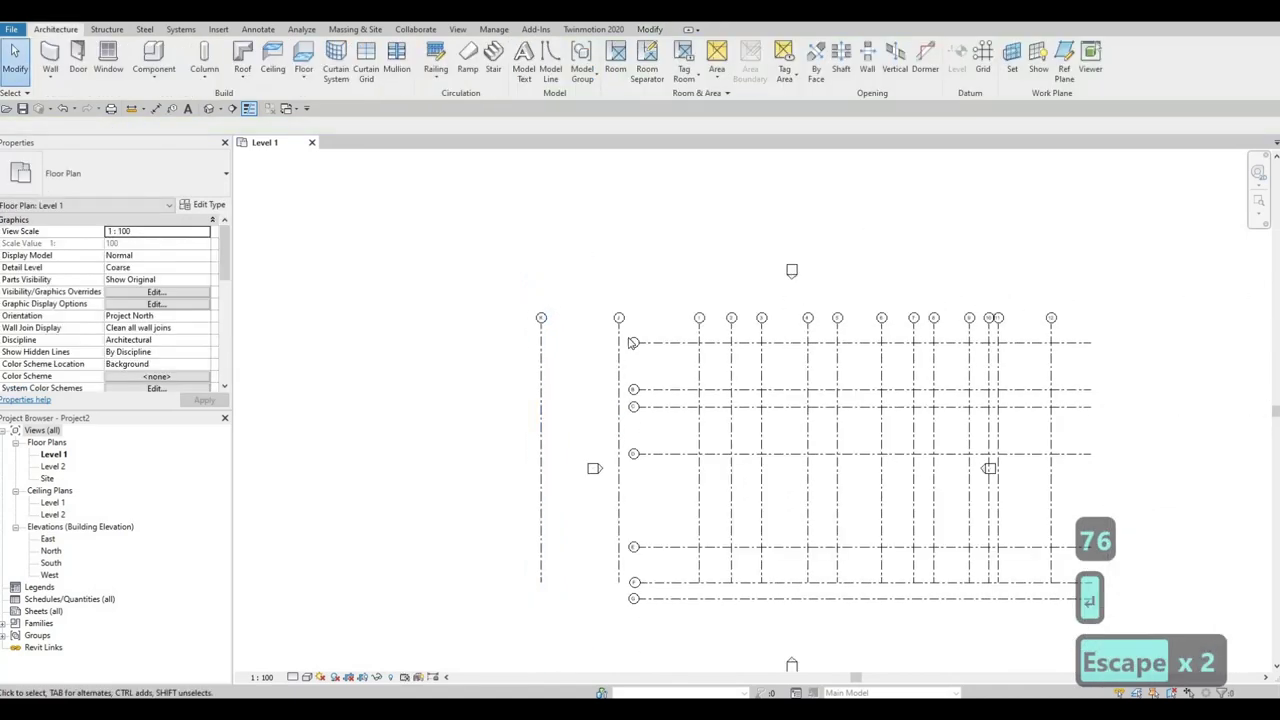
{"action": "scroll", "coordinate": [630, 343], "scroll_direction": "up", "scroll_amount": 1}
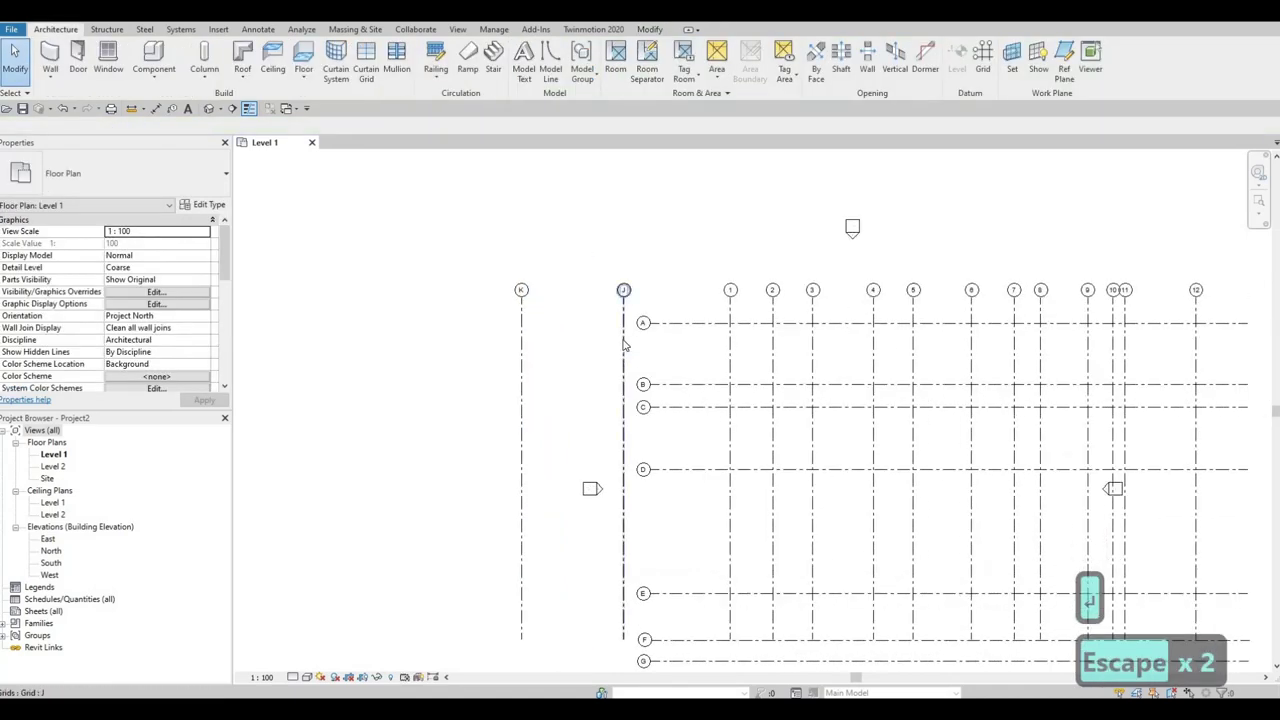
{"action": "scroll", "coordinate": [623, 344], "scroll_direction": "down", "scroll_amount": 1}
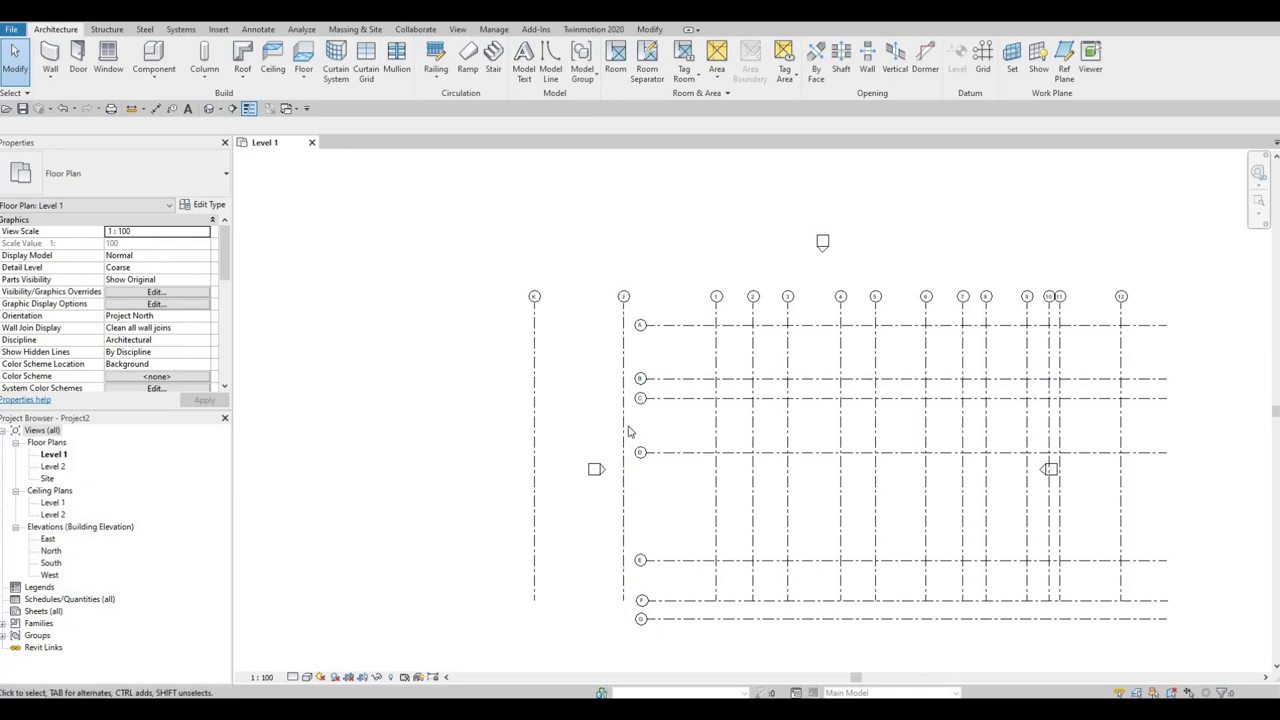
{"action": "key", "text": "F1"}
{"action": "key", "text": "F1"}
{"action": "scroll", "coordinate": [426, 355], "scroll_direction": "down", "scroll_amount": 1}
{"action": "middle_click_drag", "start_coordinate": [426, 355], "coordinate": [586, 410]}
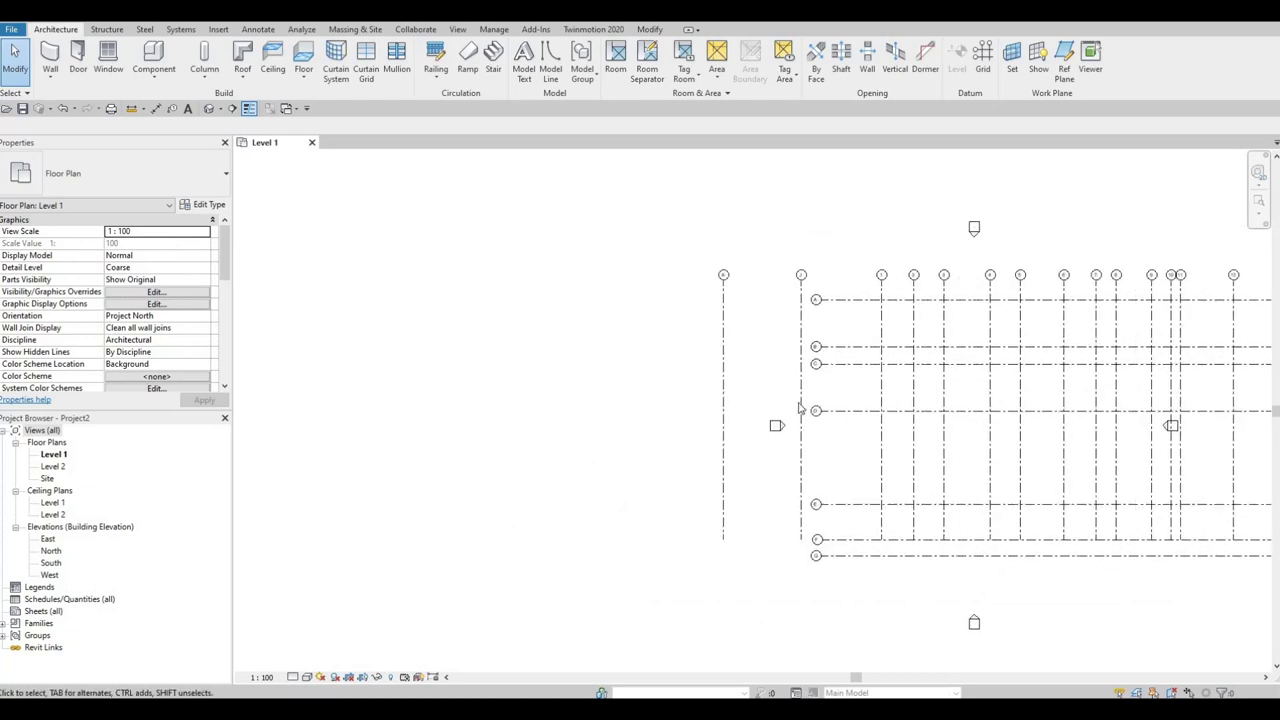
{"action": "scroll", "coordinate": [800, 407], "scroll_direction": "up", "scroll_amount": 2}
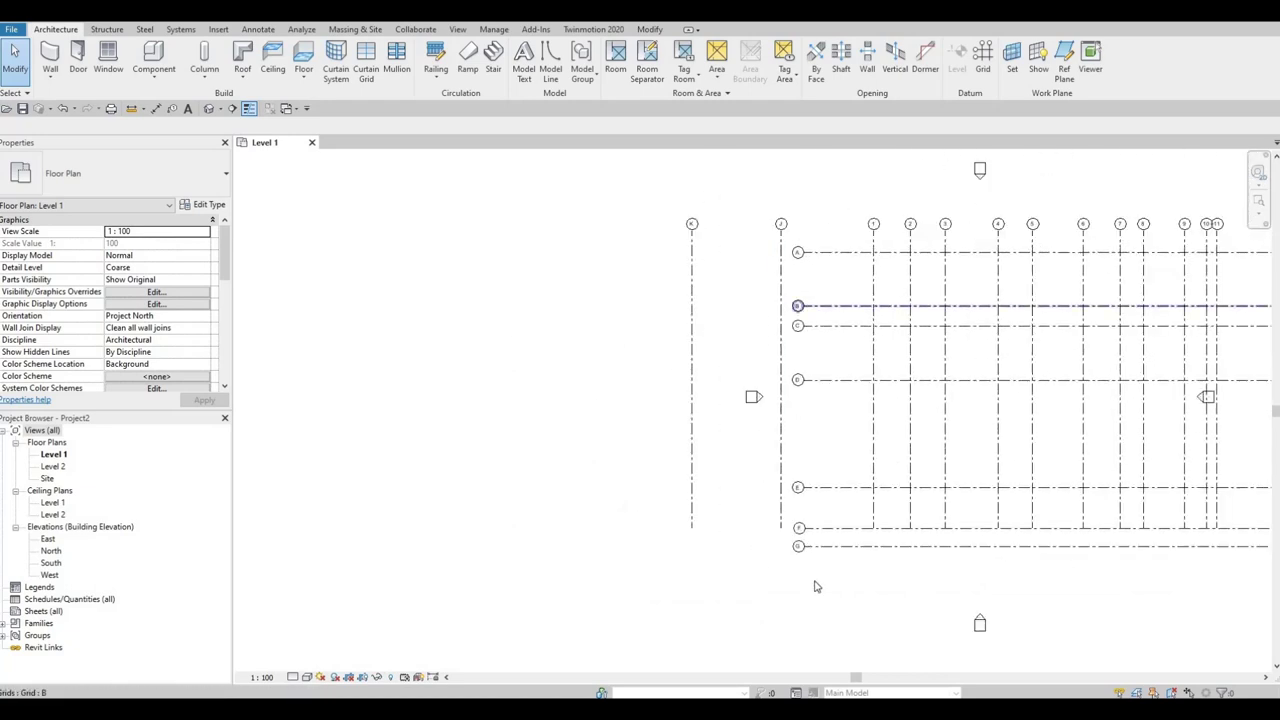
{"action": "left_click_drag", "start_coordinate": [815, 580], "coordinate": [790, 235]}
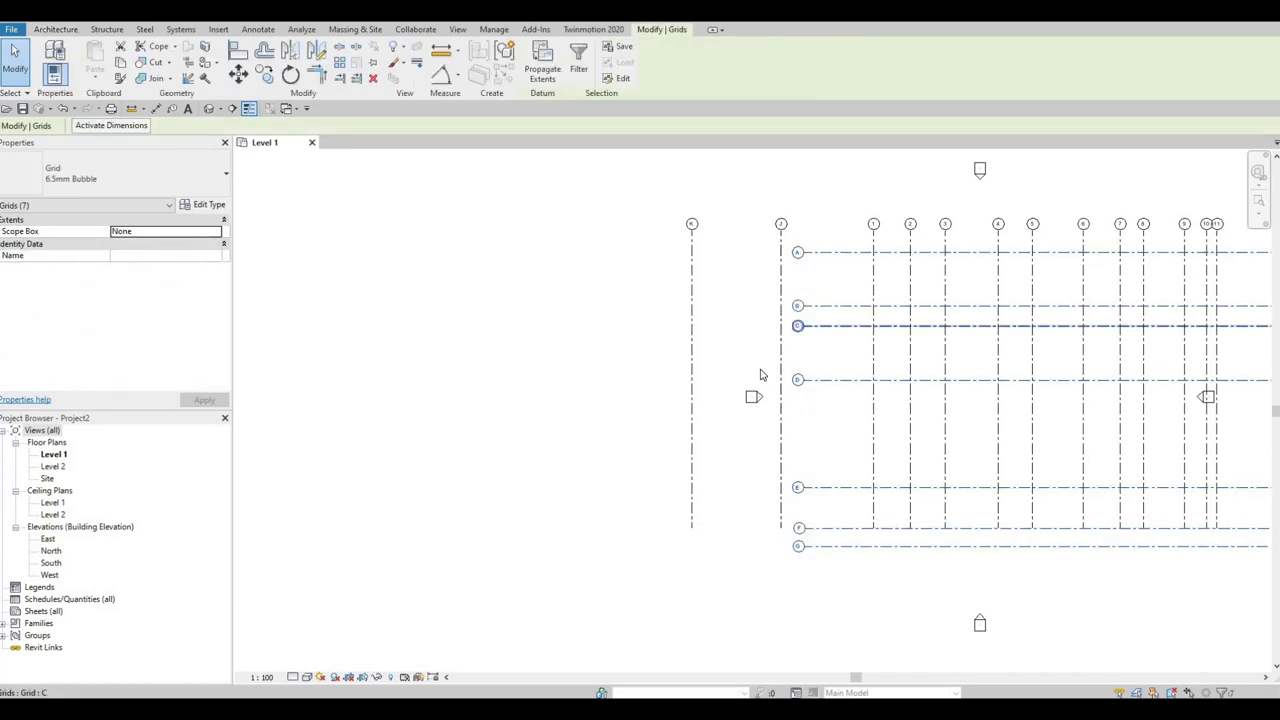
{"action": "key", "text": "Escape"}
{"action": "key", "text": "Escape"}
{"action": "key", "text": "Escape"}
{"action": "key", "text": "Escape"}
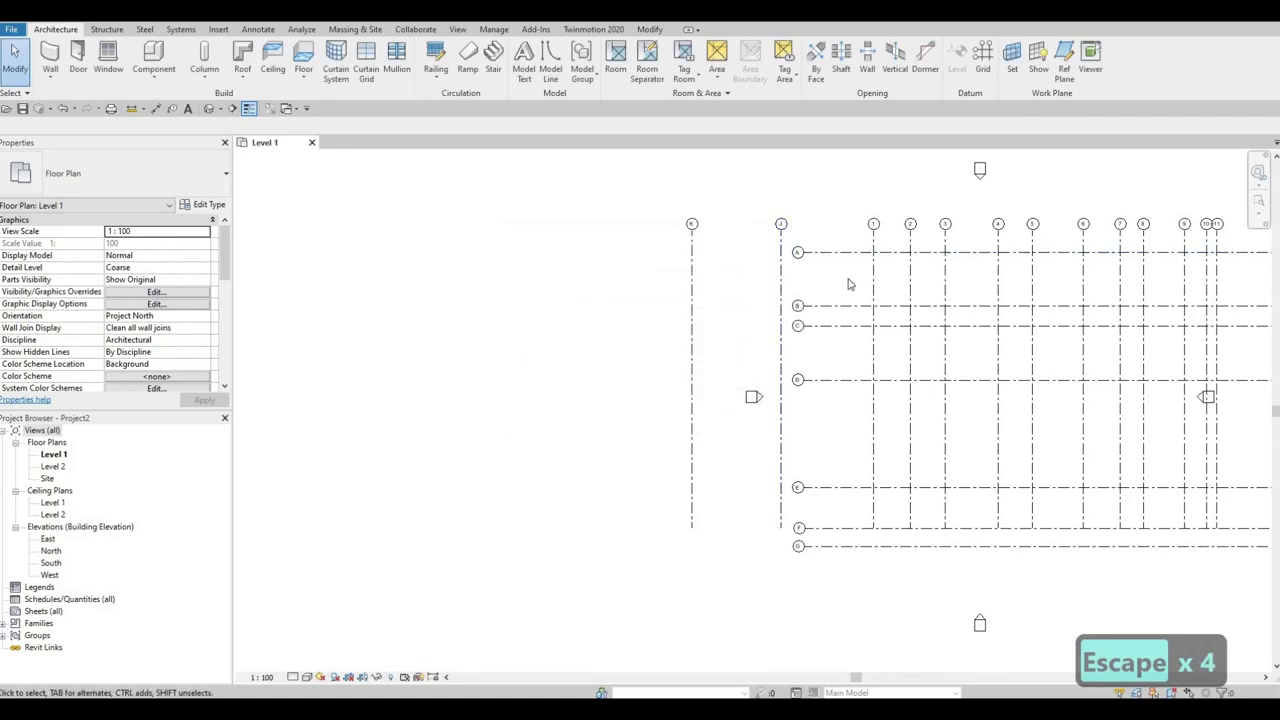
- Extend the west ends of aligned horizontal grids A to E past vertical grid K
{"action": "left_click", "coordinate": [805, 256]}
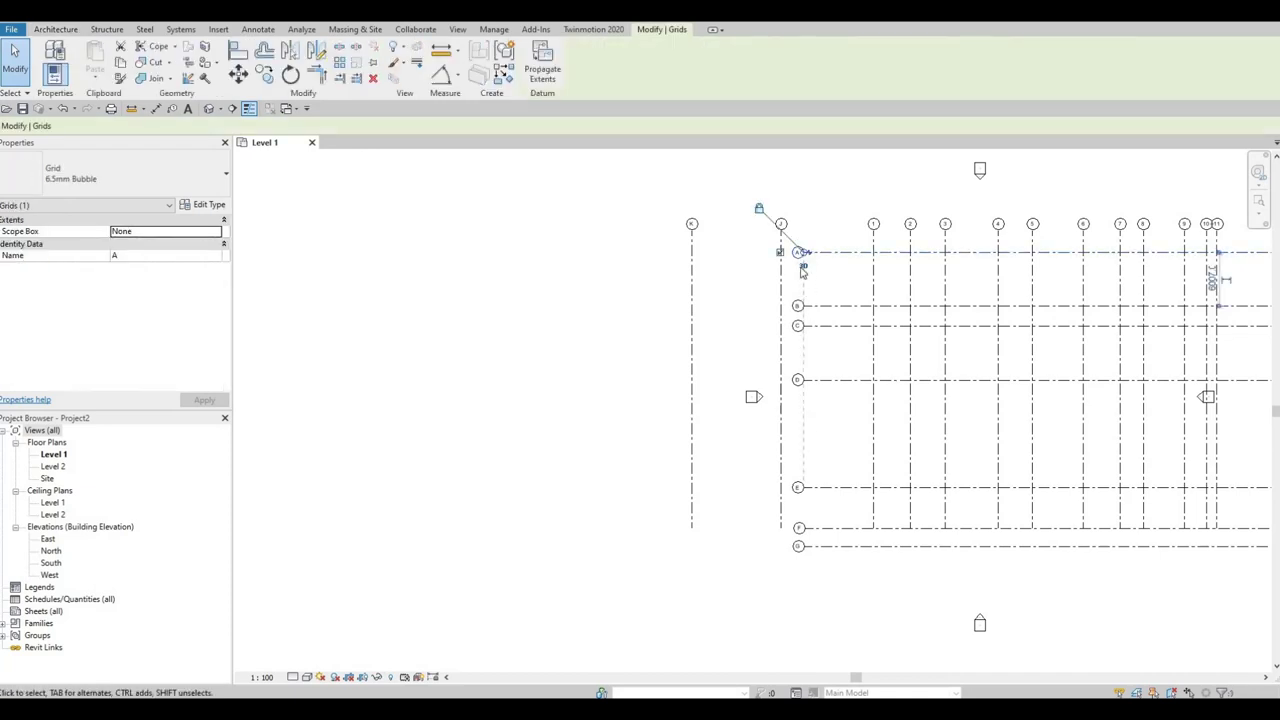
{"action": "scroll", "coordinate": [803, 250], "scroll_direction": "up", "scroll_amount": 4}
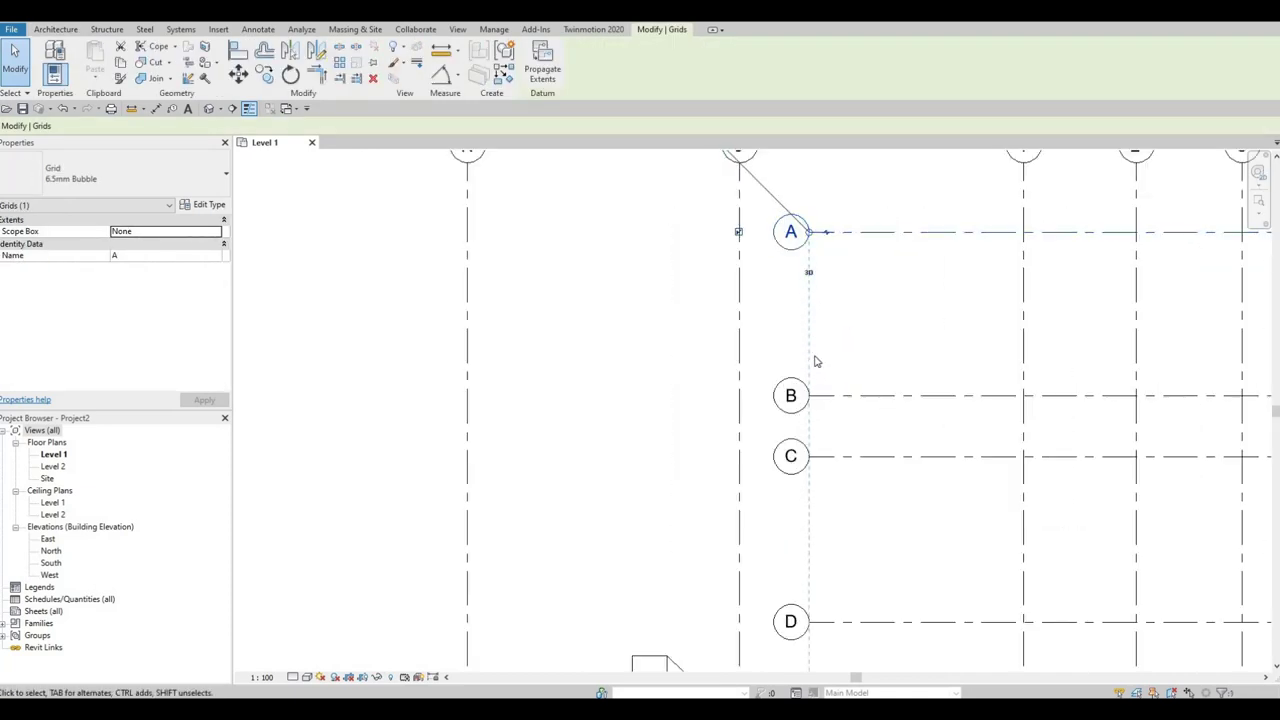
{"action": "scroll", "coordinate": [815, 361], "scroll_direction": "down", "scroll_amount": 2}
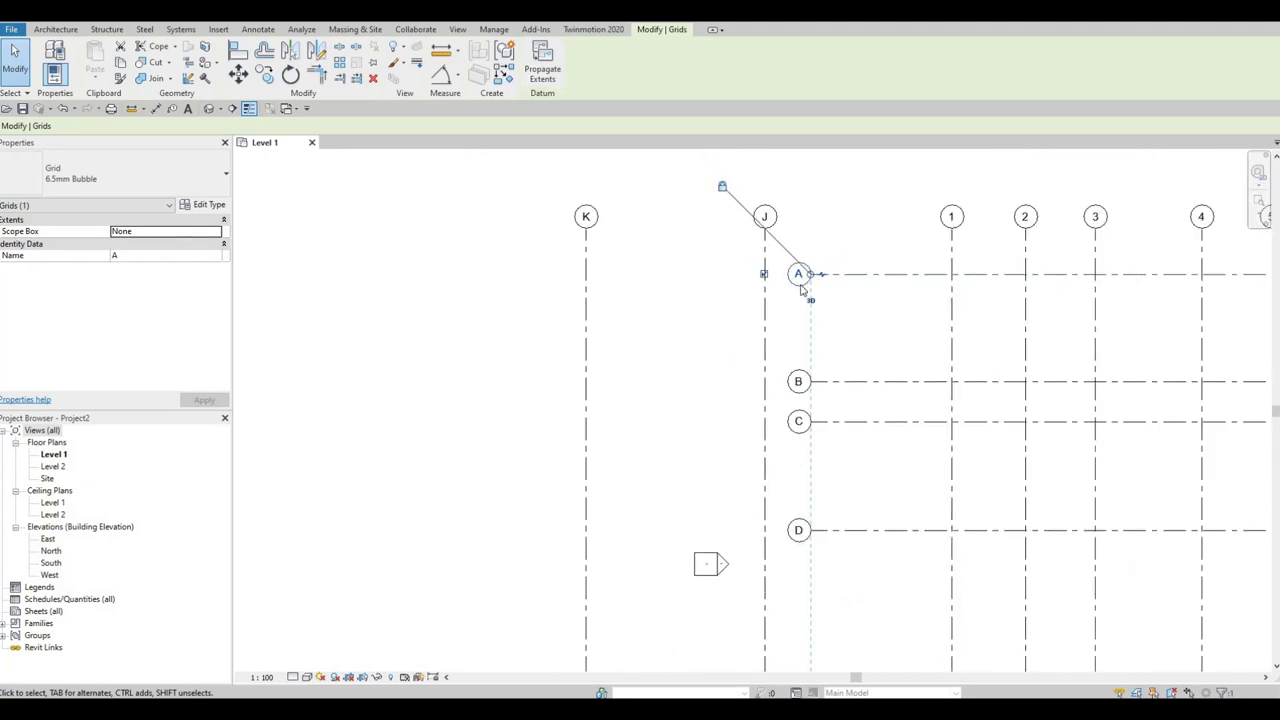
{"action": "scroll", "coordinate": [811, 312], "scroll_direction": "down", "scroll_amount": 2}
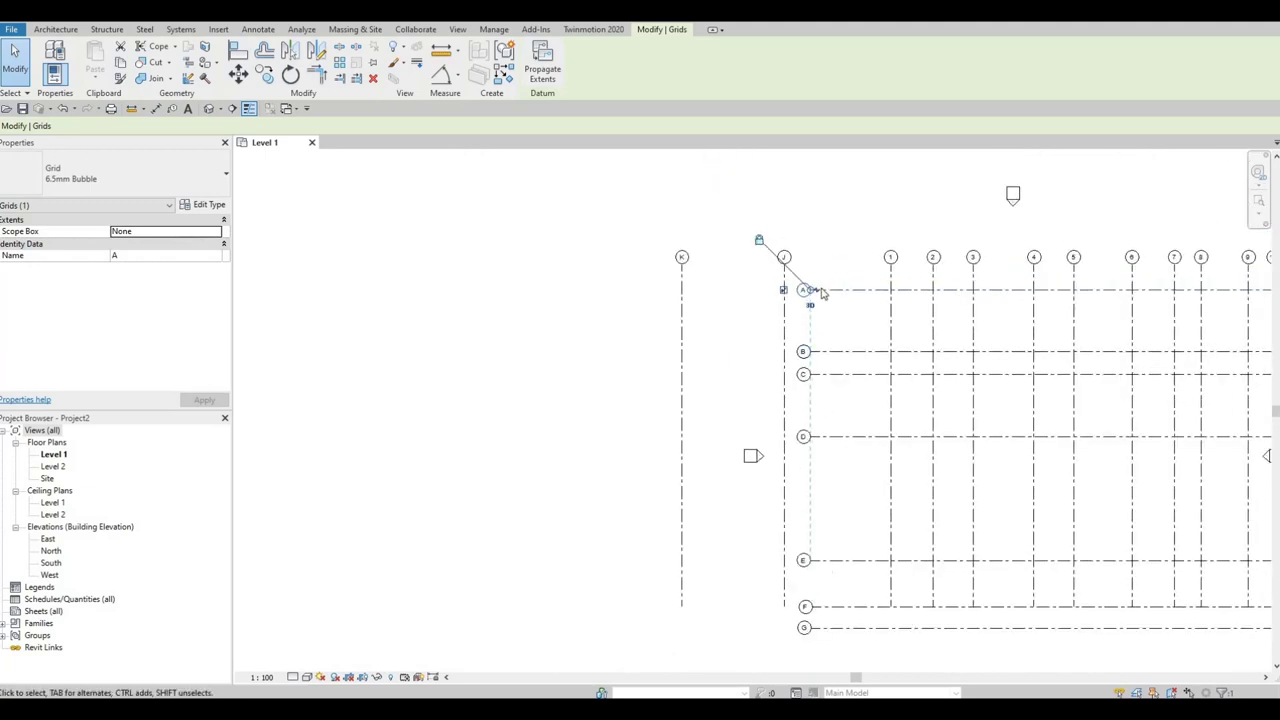
{"action": "left_click_drag", "start_coordinate": [812, 290], "coordinate": [627, 302]}
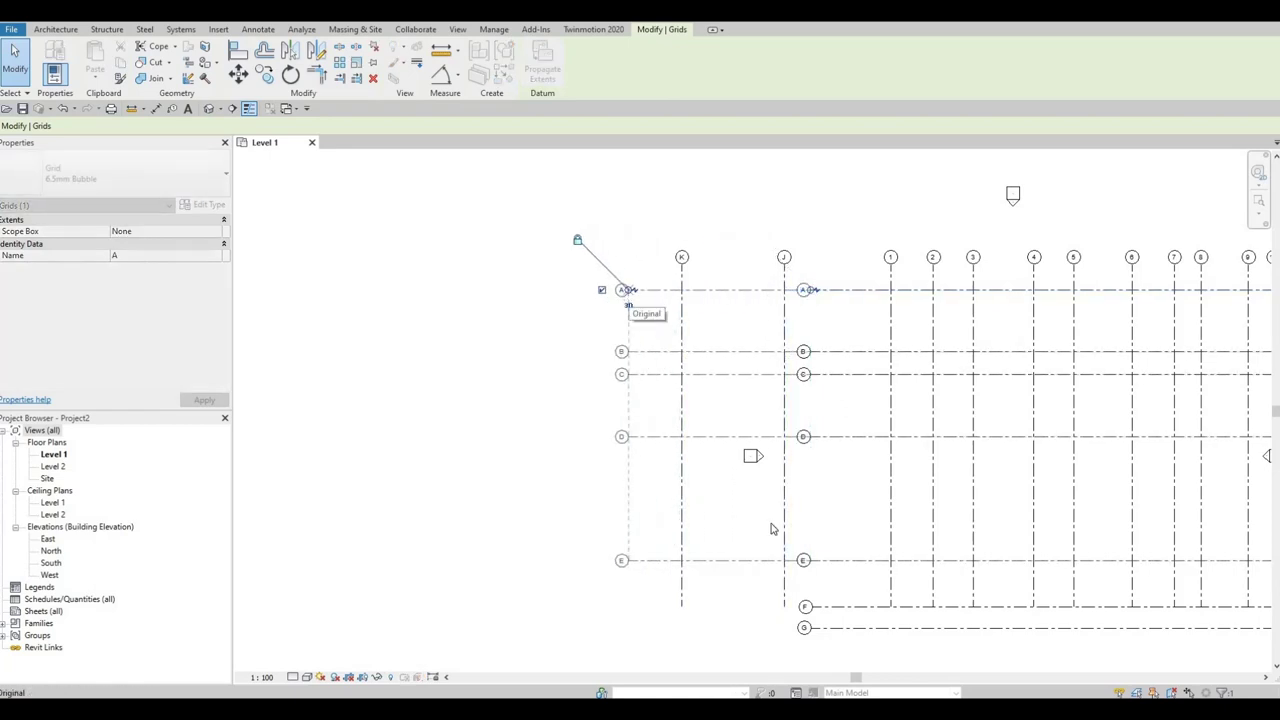
{"action": "key", "text": "Escape"}
{"action": "key", "text": "Escape"}
- Extend the west ends of horizontal grids F and G to line up with the ends of grids A to E
{"action": "left_click", "coordinate": [807, 606]}
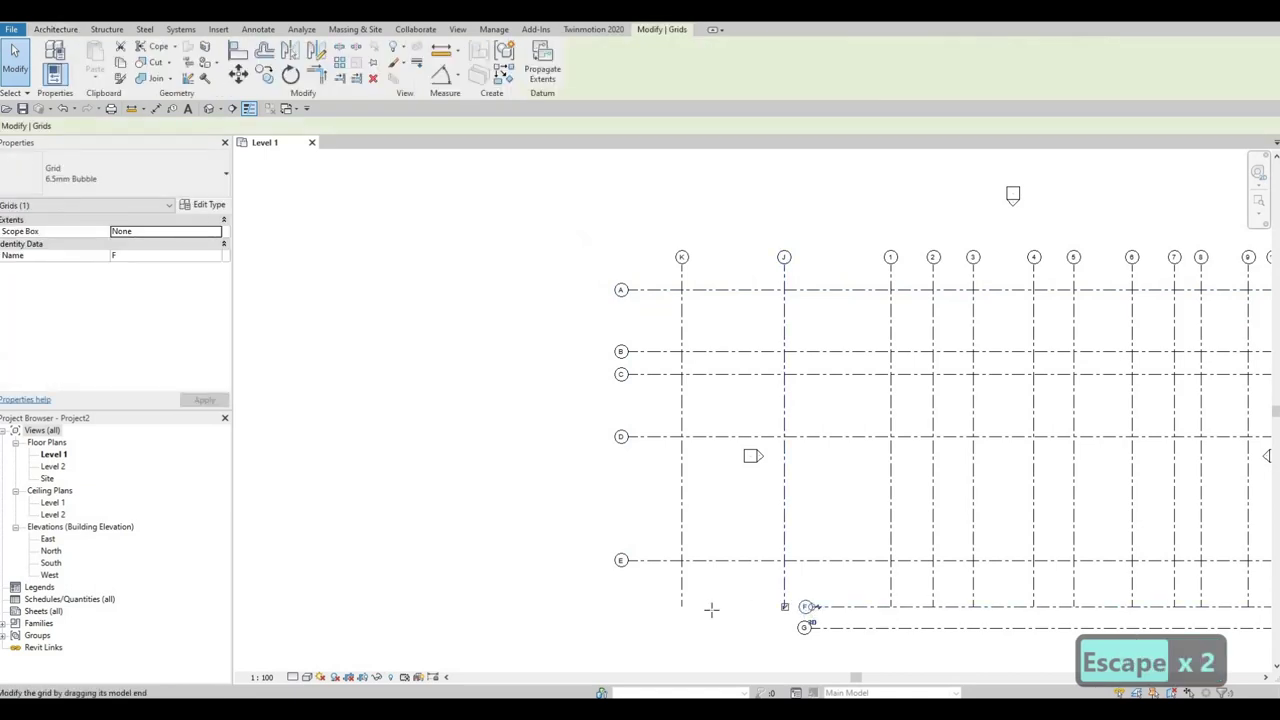
{"action": "left_click_drag", "start_coordinate": [711, 609], "coordinate": [622, 608]}
{"action": "key", "text": "Escape"}
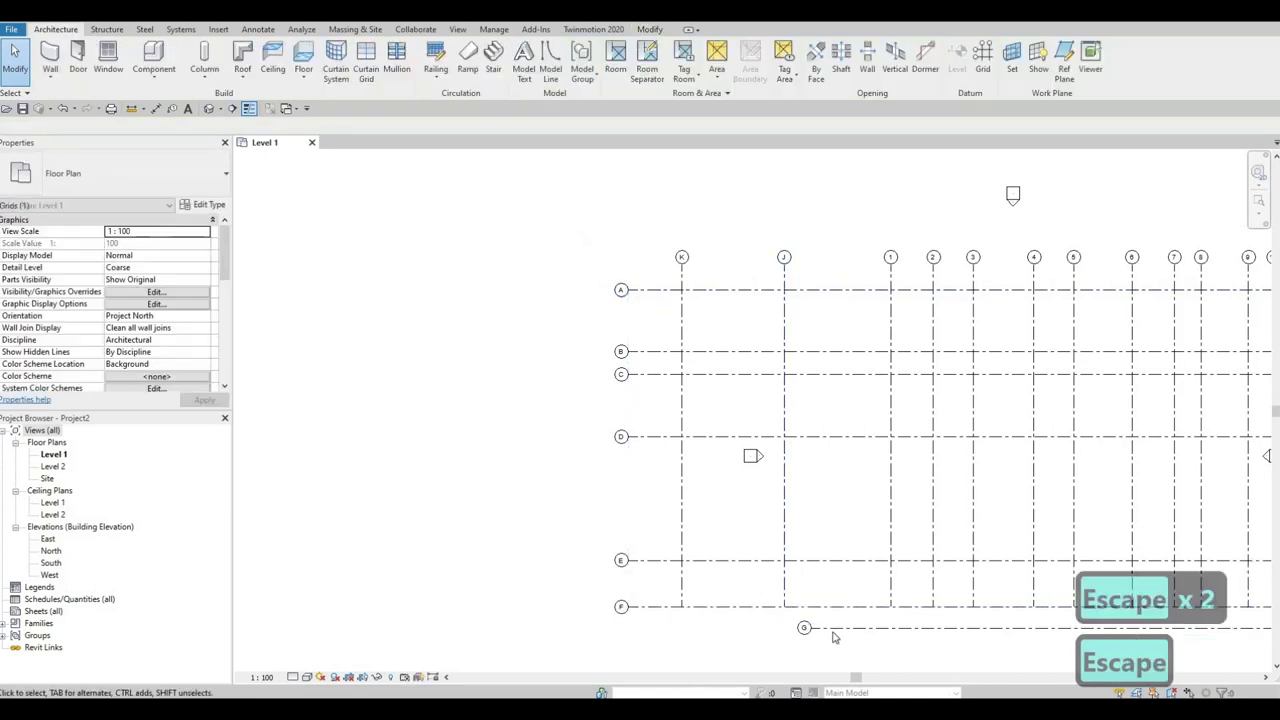
{"action": "left_click", "coordinate": [809, 630]}
{"action": "left_click_drag", "start_coordinate": [809, 630], "coordinate": [622, 628]}
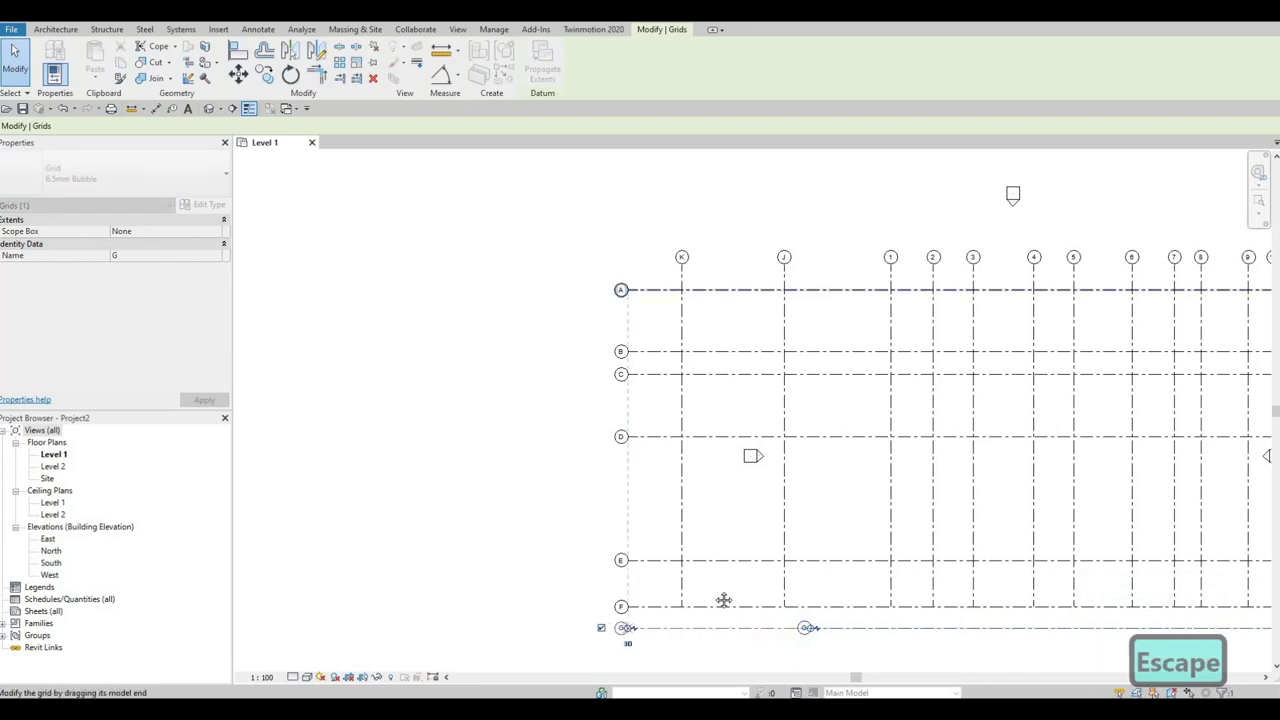
{"action": "key", "text": "Escape"}
{"action": "key", "text": "Escape"}
- Extend the south ends of all aligned vertical grids past horizontal grid G
{"action": "scroll", "coordinate": [711, 476], "scroll_direction": "down", "scroll_amount": 2}
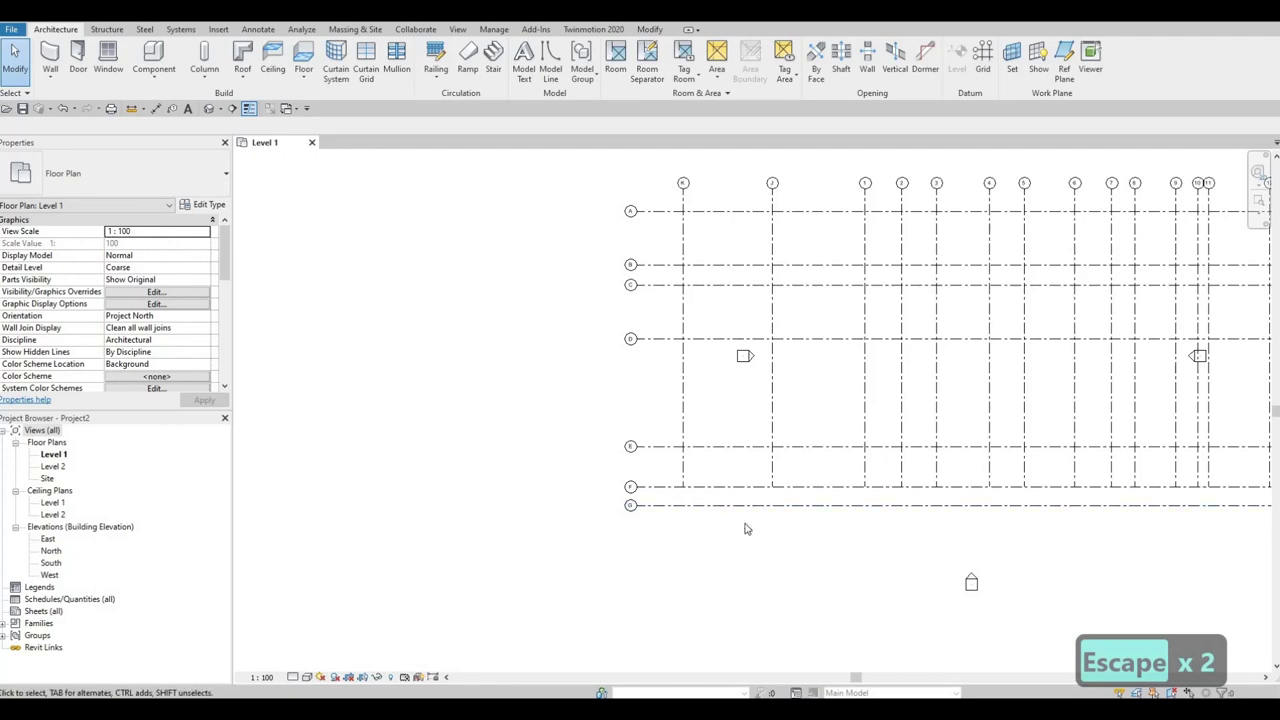
{"action": "scroll", "coordinate": [698, 401], "scroll_direction": "down", "scroll_amount": 2}
{"action": "left_click", "coordinate": [682, 383]}
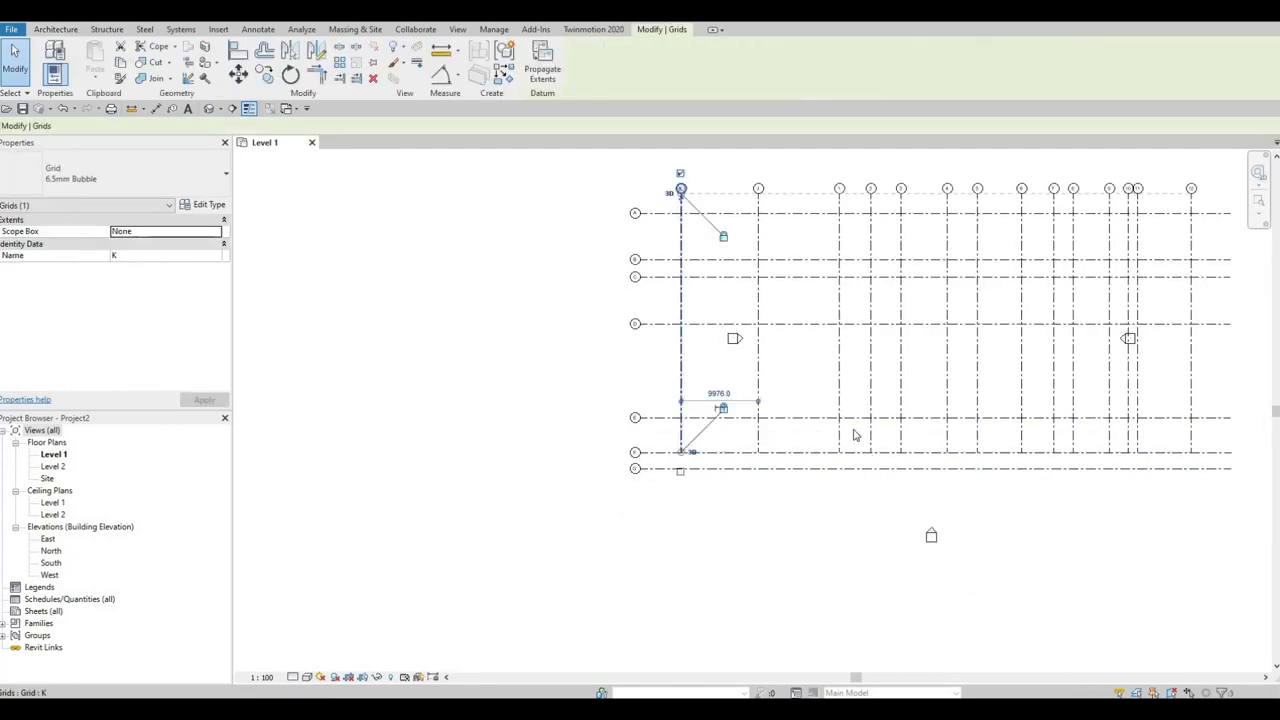
{"action": "key", "text": "Escape"}
{"action": "left_click", "coordinate": [839, 472]}
{"action": "scroll", "coordinate": [843, 457], "scroll_direction": "up", "scroll_amount": 3}
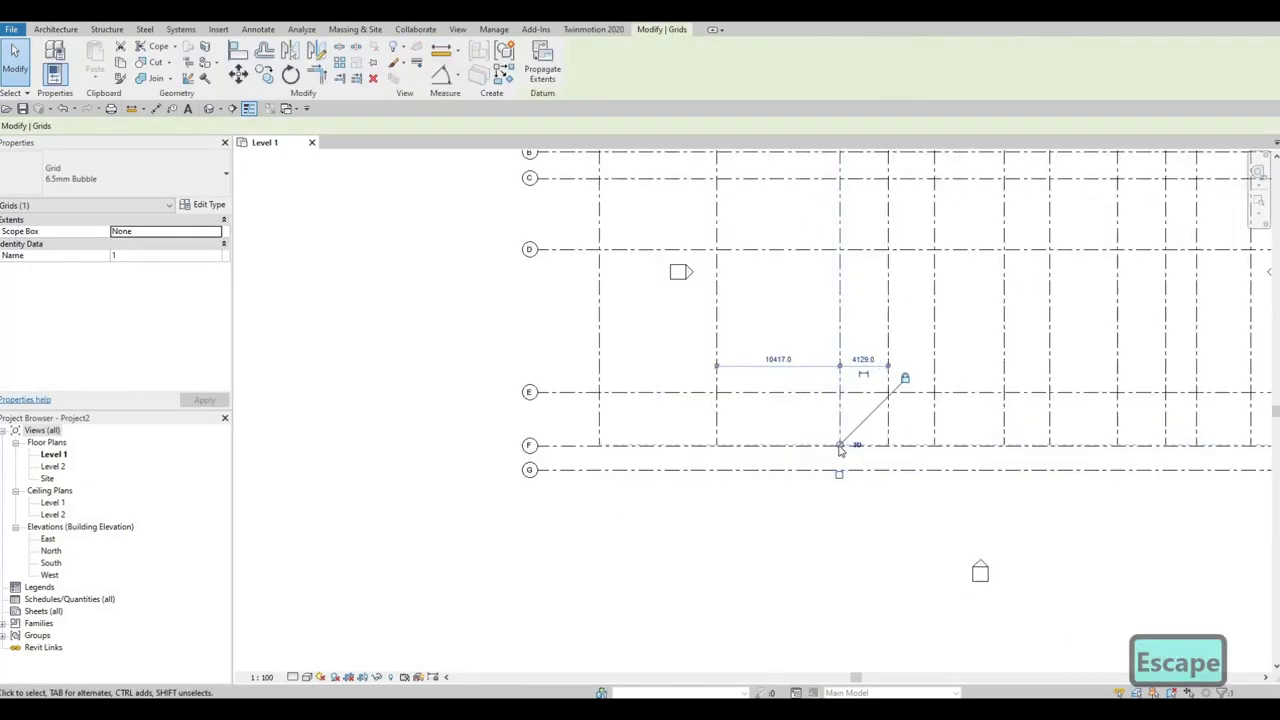
{"action": "scroll", "coordinate": [845, 450], "scroll_direction": "down", "scroll_amount": 4}
{"action": "scroll", "coordinate": [845, 450], "scroll_direction": "up", "scroll_amount": 2}
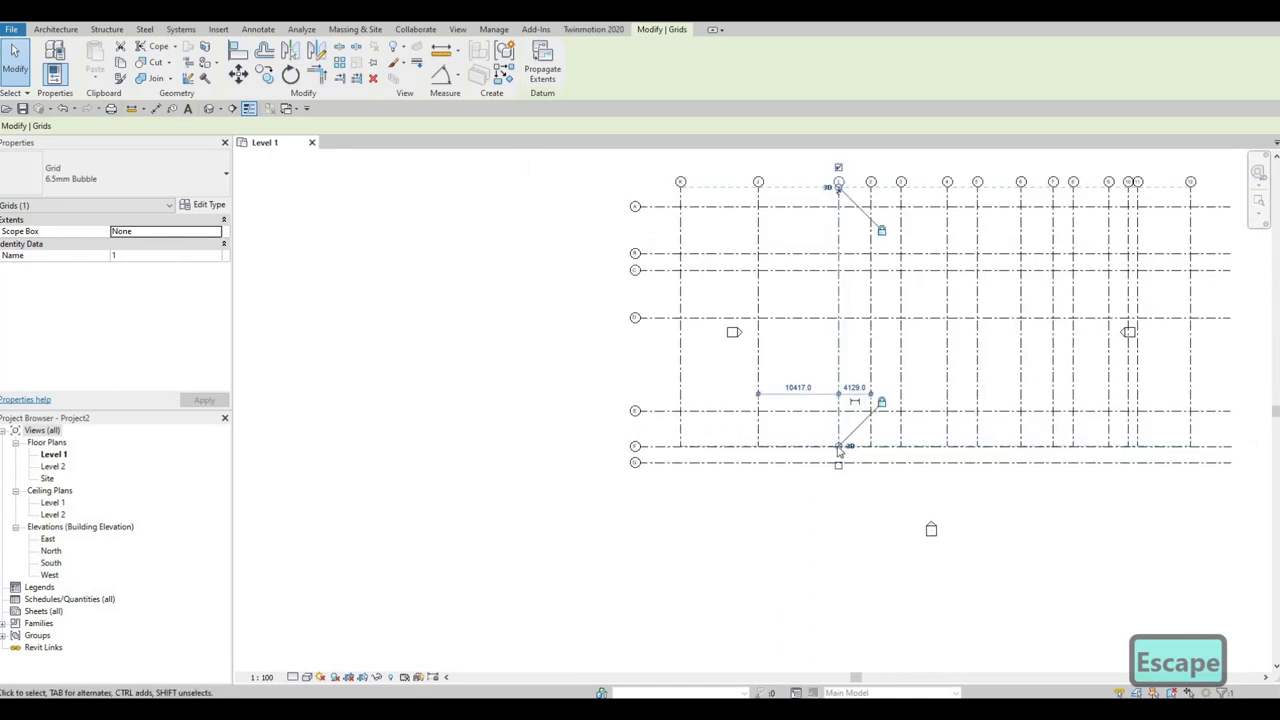
{"action": "left_click_drag", "start_coordinate": [838, 446], "coordinate": [838, 509]}
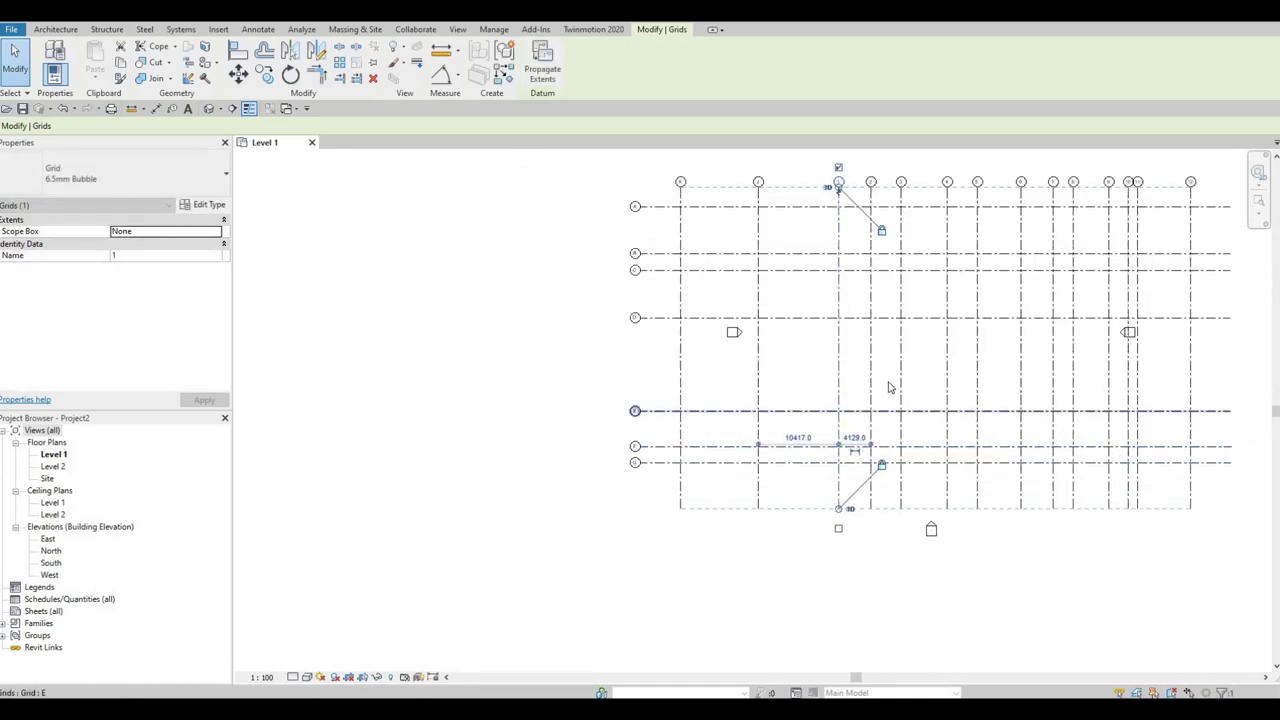
{"action": "scroll", "coordinate": [891, 360], "scroll_direction": "up", "scroll_amount": 3}
{"action": "key", "text": "Escape"}
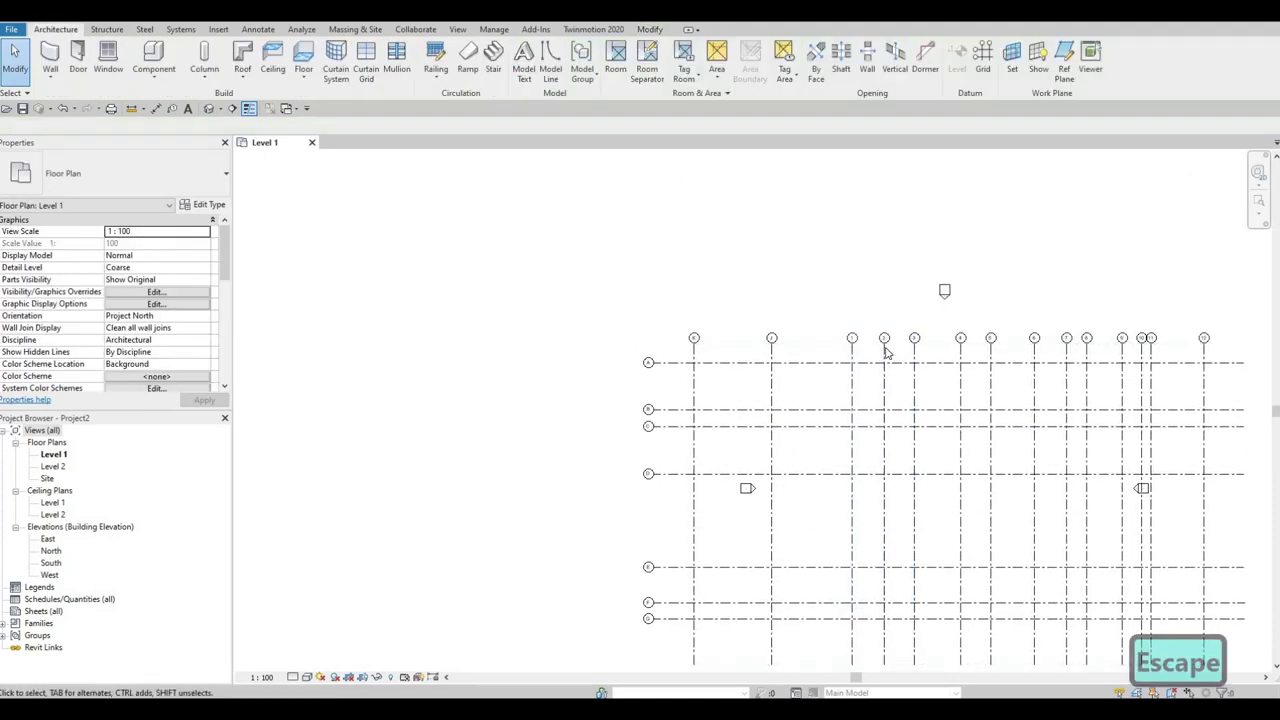
- Undo the accidental change and extend the bubble ends of all vertical grids north beyond the north elevation marker
{"action": "left_click", "coordinate": [885, 357]}
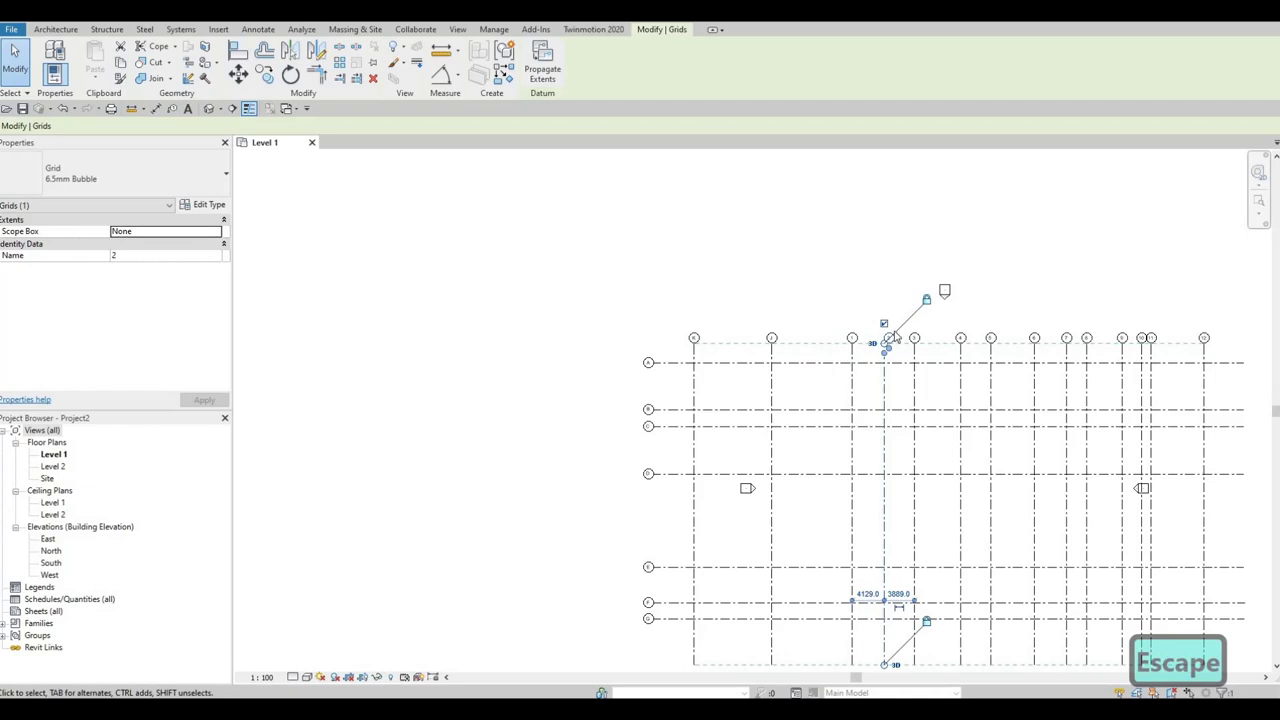
{"action": "key", "text": "ctrl+z"}
{"action": "scroll", "coordinate": [890, 330], "scroll_direction": "up", "scroll_amount": 3}
{"action": "left_click", "coordinate": [886, 398]}
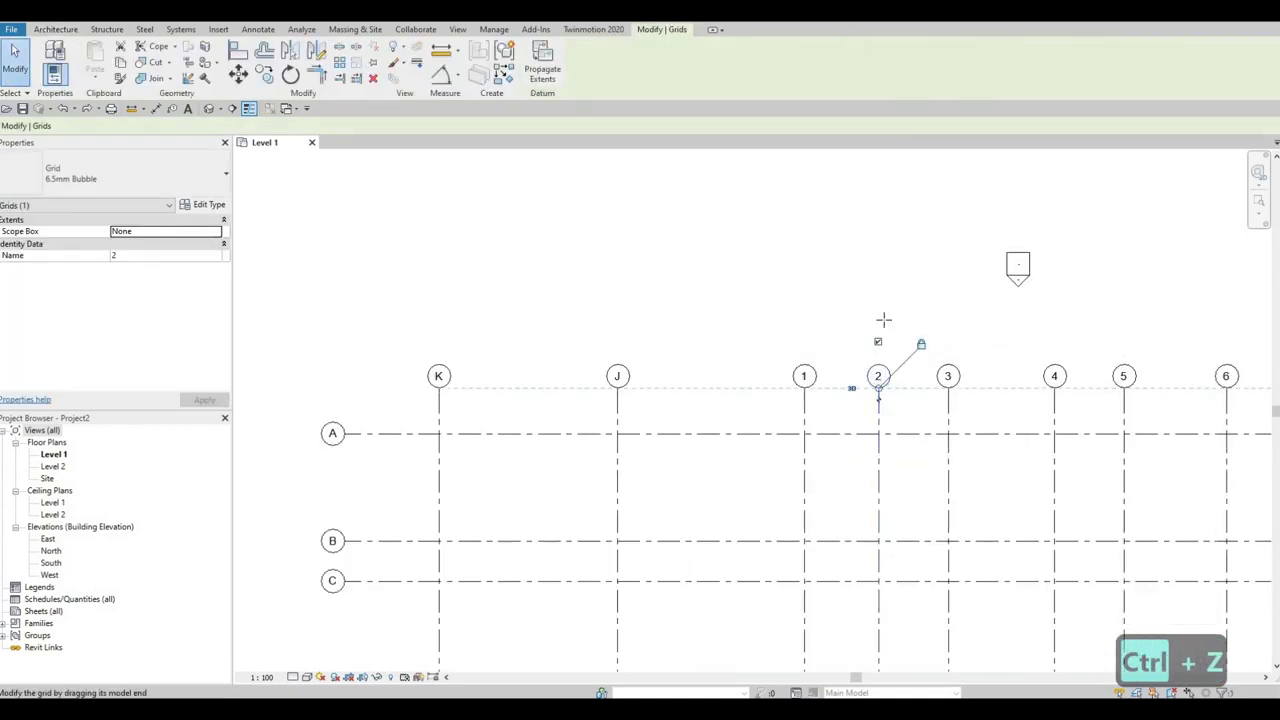
{"action": "left_click_drag", "start_coordinate": [892, 202], "coordinate": [891, 198]}
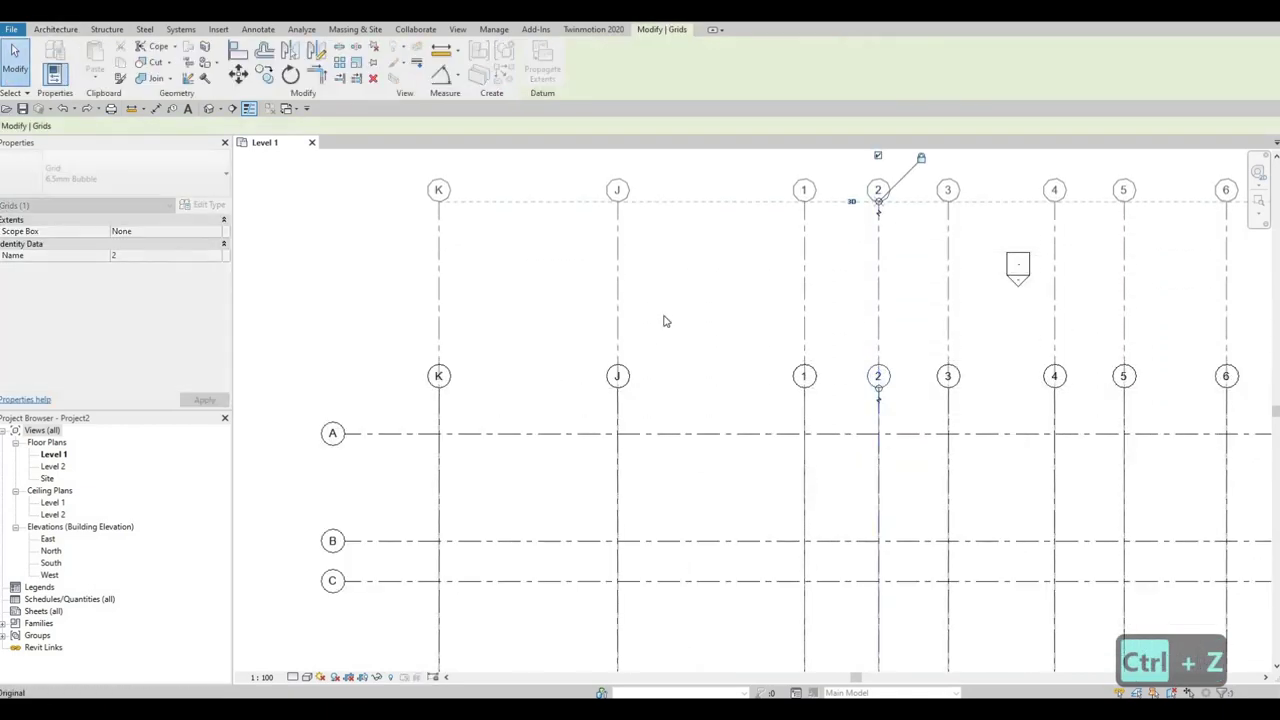
{"action": "scroll", "coordinate": [640, 322], "scroll_direction": "down", "scroll_amount": 2}
{"action": "scroll", "coordinate": [562, 390], "scroll_direction": "down", "scroll_amount": 2}
{"action": "key", "text": "Escape"}
- Extend the west ends of horizontal grids A to G farther away from vertical grid K
{"action": "left_click", "coordinate": [516, 388]}
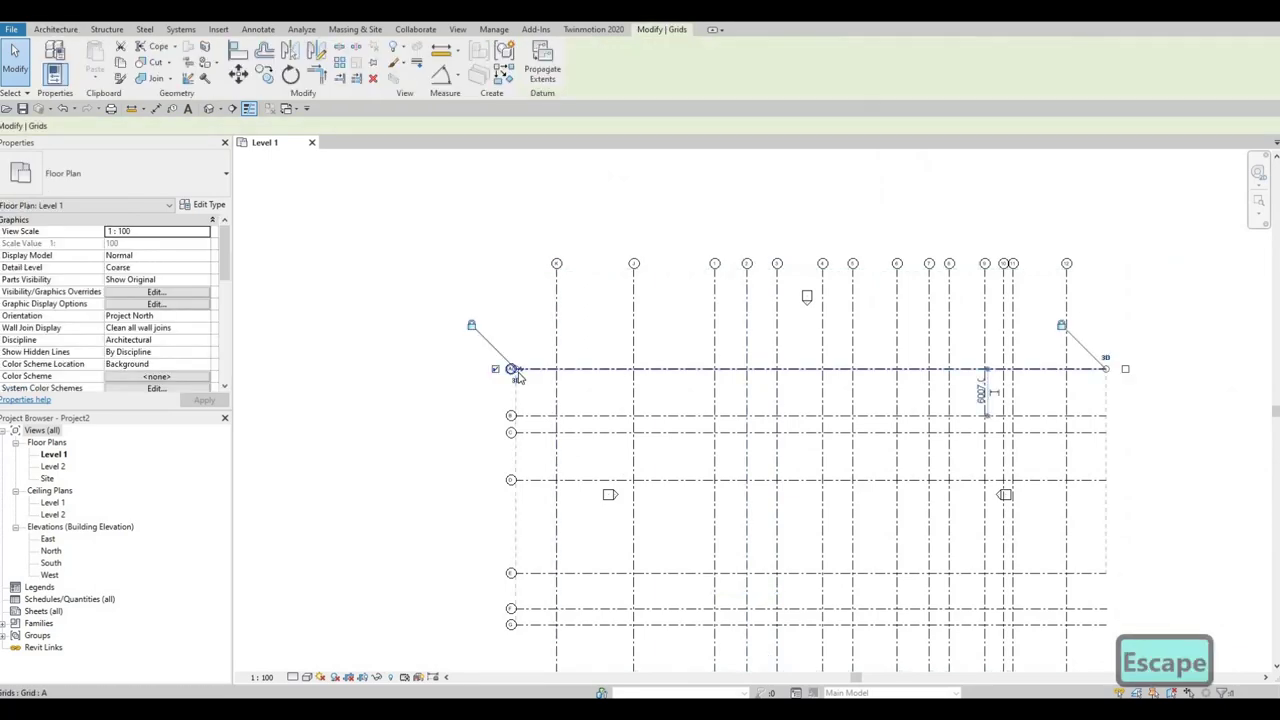
{"action": "scroll", "coordinate": [512, 372], "scroll_direction": "up", "scroll_amount": 4}
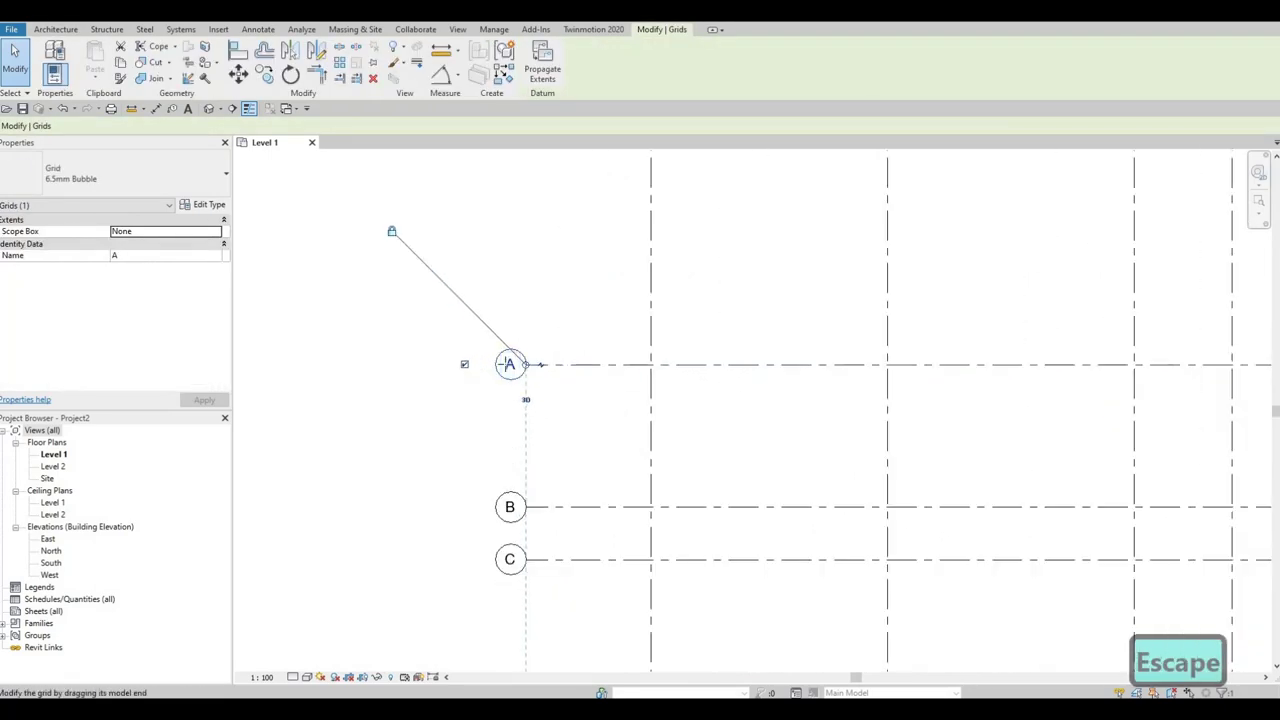
{"action": "left_click_drag", "start_coordinate": [320, 342], "coordinate": [392, 343]}
{"action": "key", "text": "Escape"}
{"action": "scroll", "coordinate": [645, 370], "scroll_direction": "down", "scroll_amount": 5}
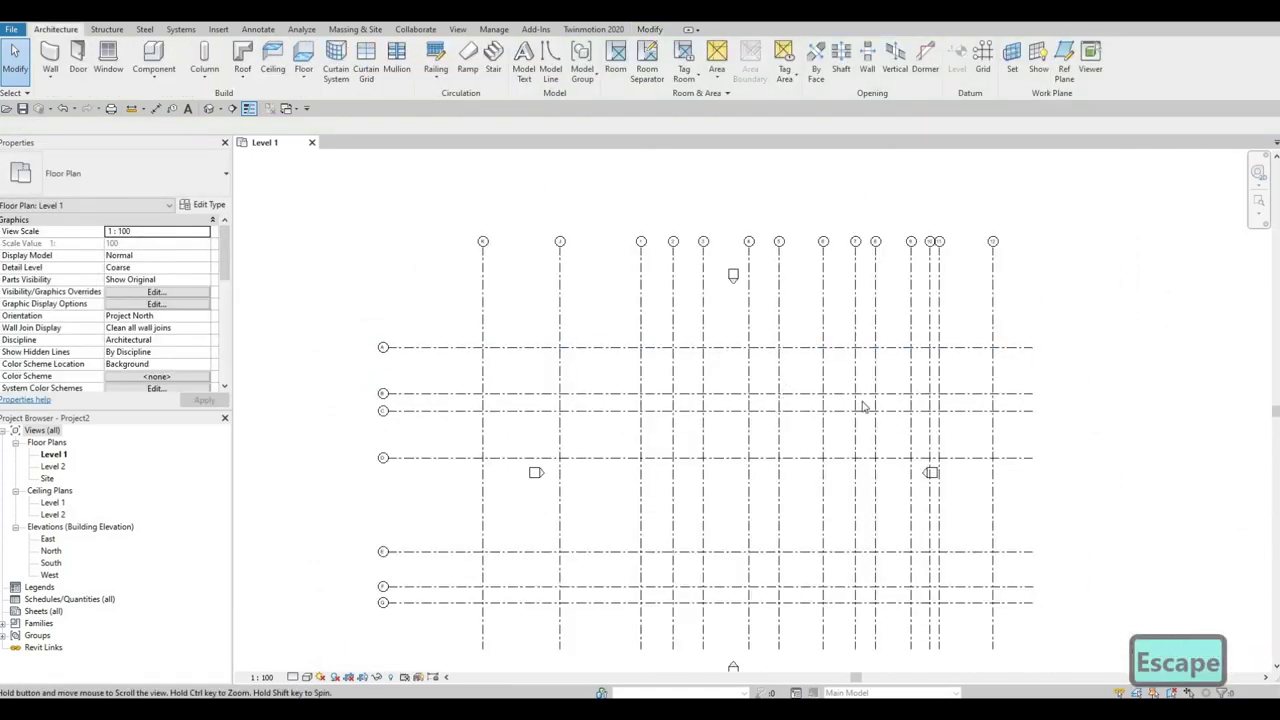
- Move the east elevation marker outside the grid layout, east of vertical grid 12
{"action": "scroll", "coordinate": [900, 378], "scroll_direction": "down", "scroll_amount": 1}
{"action": "scroll", "coordinate": [900, 378], "scroll_direction": "up", "scroll_amount": 3}
{"action": "left_click_drag", "start_coordinate": [862, 346], "coordinate": [983, 461]}
{"action": "scroll", "coordinate": [840, 413], "scroll_direction": "down", "scroll_amount": 2}
{"action": "middle_click_drag", "start_coordinate": [809, 363], "coordinate": [680, 299]}
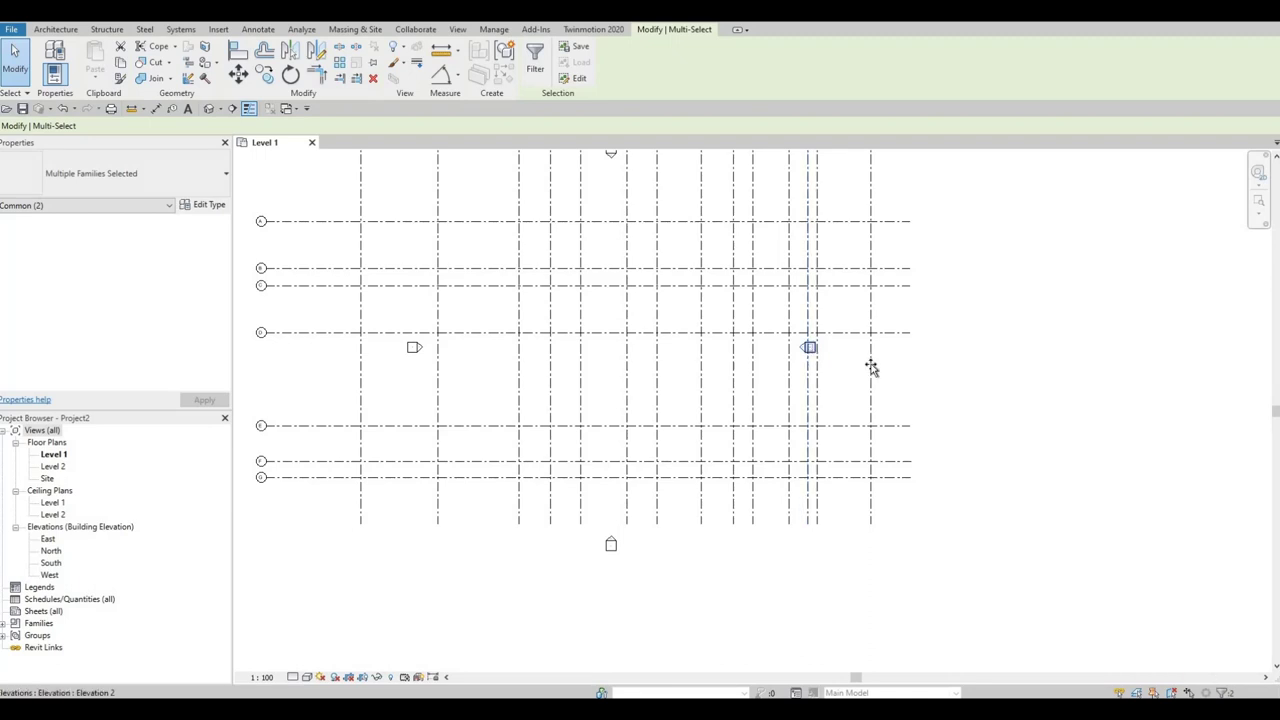
{"action": "left_click_drag", "start_coordinate": [929, 362], "coordinate": [947, 350]}
{"action": "scroll", "coordinate": [948, 352], "scroll_direction": "down", "scroll_amount": 2}
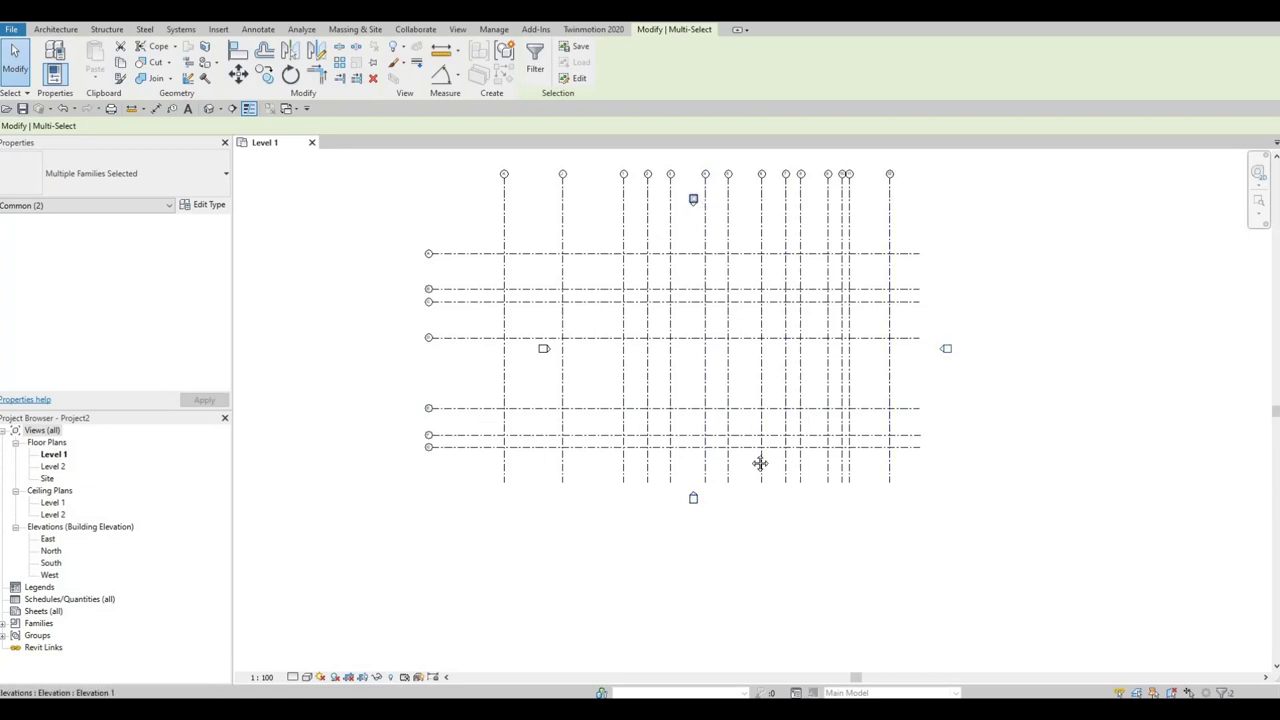
- Move the west elevation marker west of vertical grid K and clear the selection
{"action": "middle_click_drag", "start_coordinate": [517, 322], "coordinate": [863, 369]}
{"action": "scroll", "coordinate": [872, 394], "scroll_direction": "up", "scroll_amount": 2}
{"action": "left_click_drag", "start_coordinate": [908, 440], "coordinate": [896, 400]}
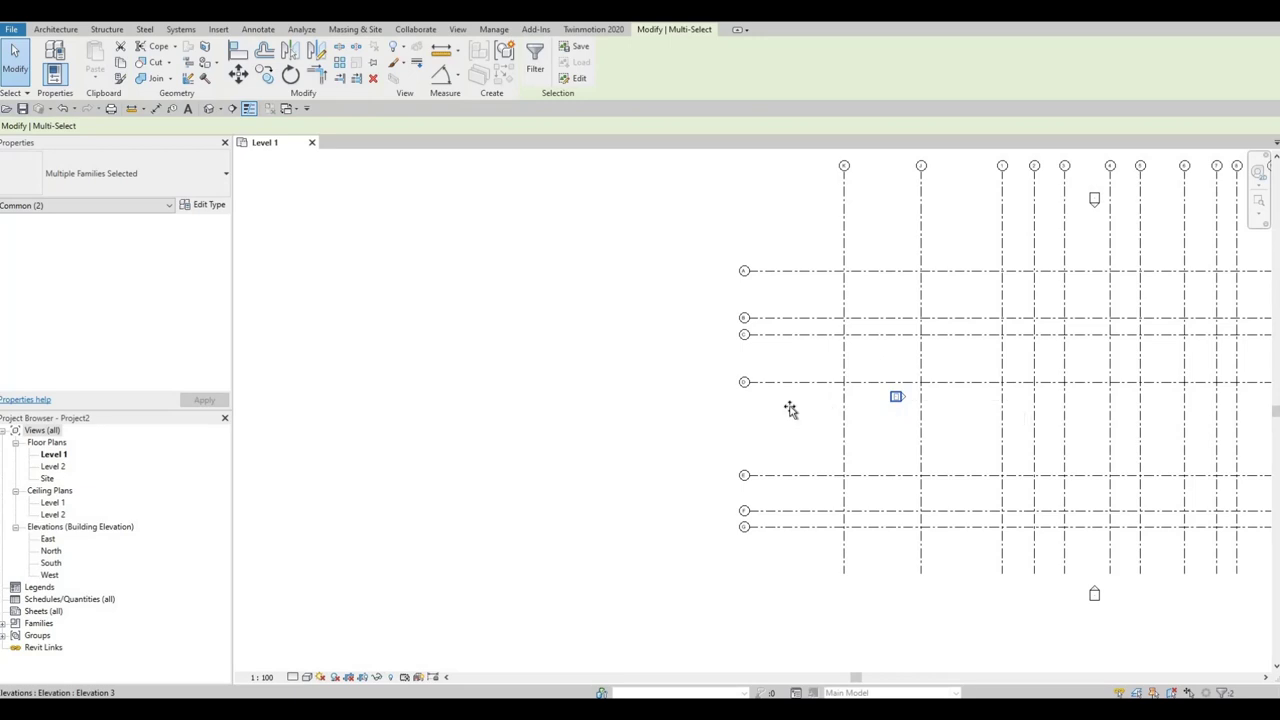
{"action": "left_click_drag", "start_coordinate": [790, 409], "coordinate": [826, 434]}
{"action": "key", "text": "Escape"}
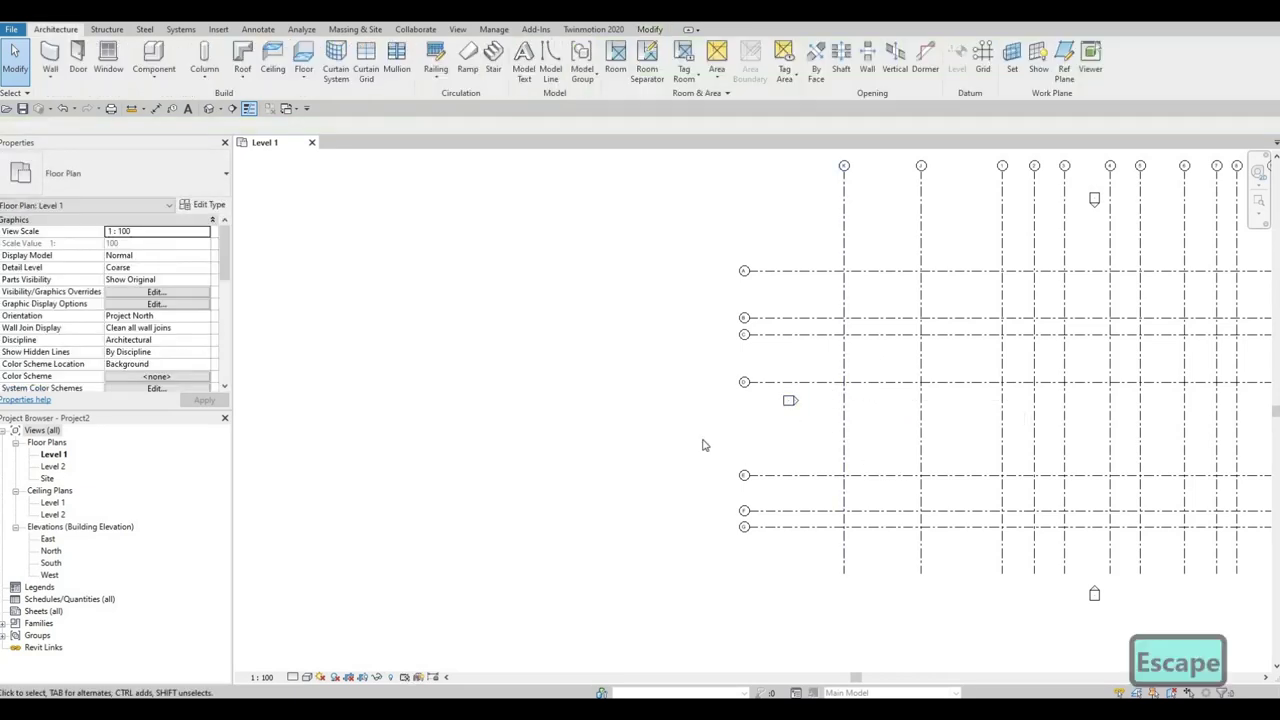
- Show the grid bubbles at the east ends of horizontal grids A, B, C and D
{"action": "middle_click_drag", "start_coordinate": [1083, 495], "coordinate": [906, 481]}
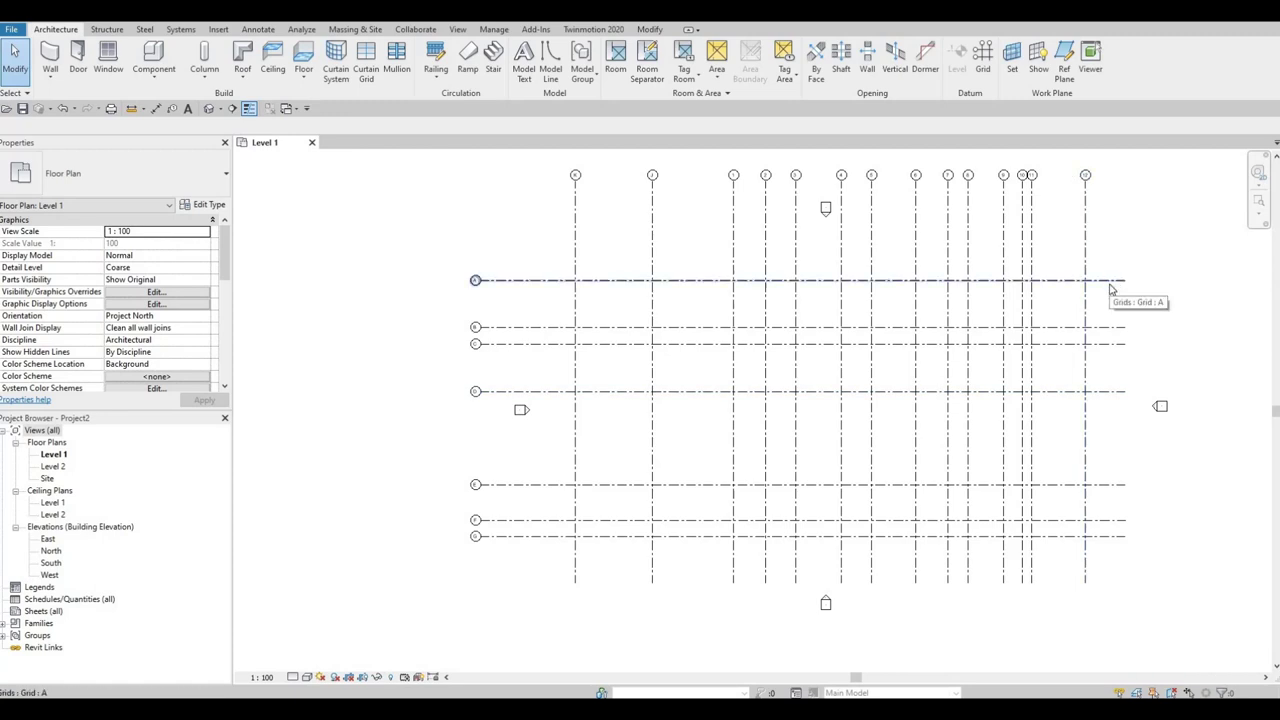
{"action": "left_click", "coordinate": [1168, 300]}
{"action": "scroll", "coordinate": [1140, 290], "scroll_direction": "up", "scroll_amount": 2}
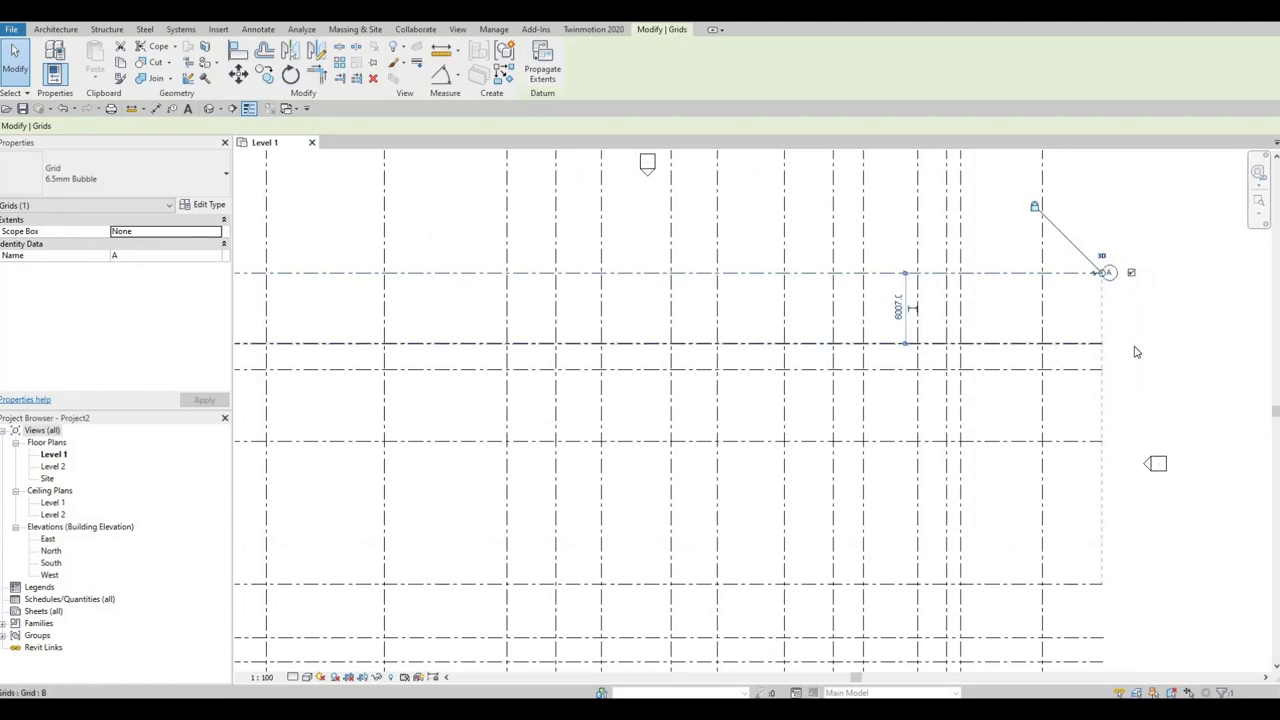
{"action": "left_click", "coordinate": [1076, 346]}
{"action": "left_click", "coordinate": [1092, 369]}
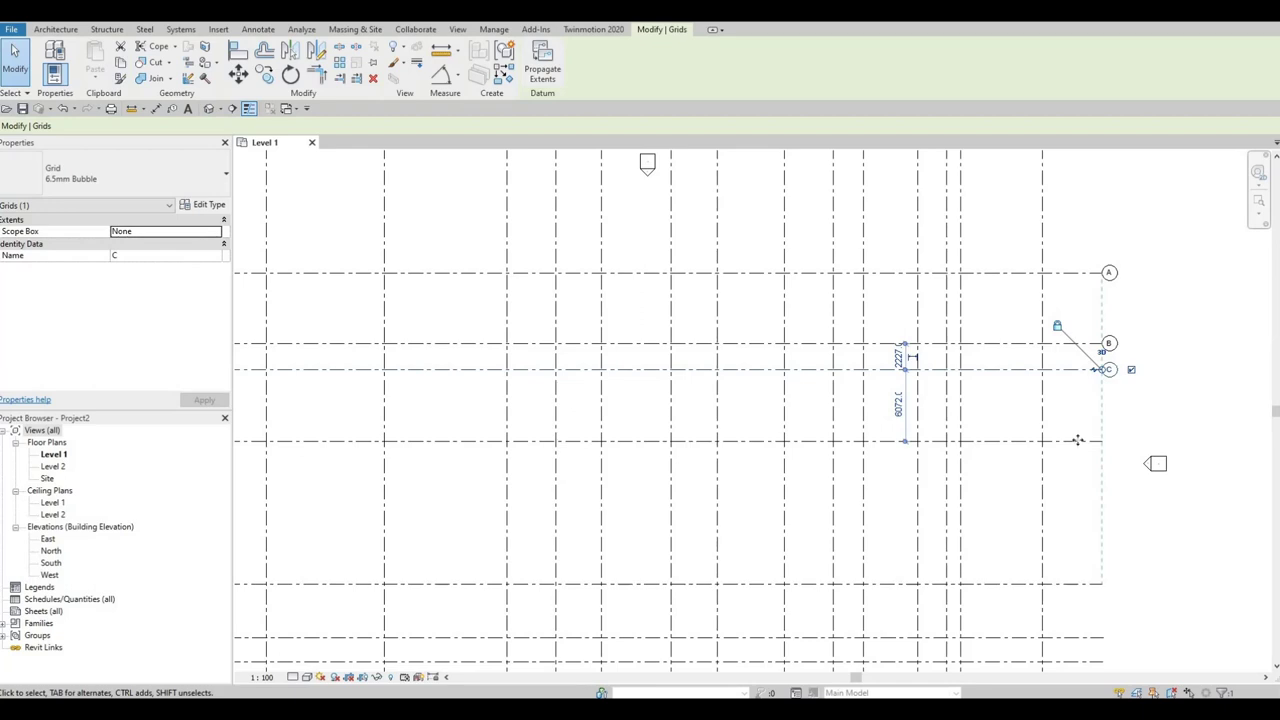
{"action": "left_click", "coordinate": [1124, 443]}
{"action": "scroll", "coordinate": [1124, 443], "scroll_direction": "up", "scroll_amount": 1}
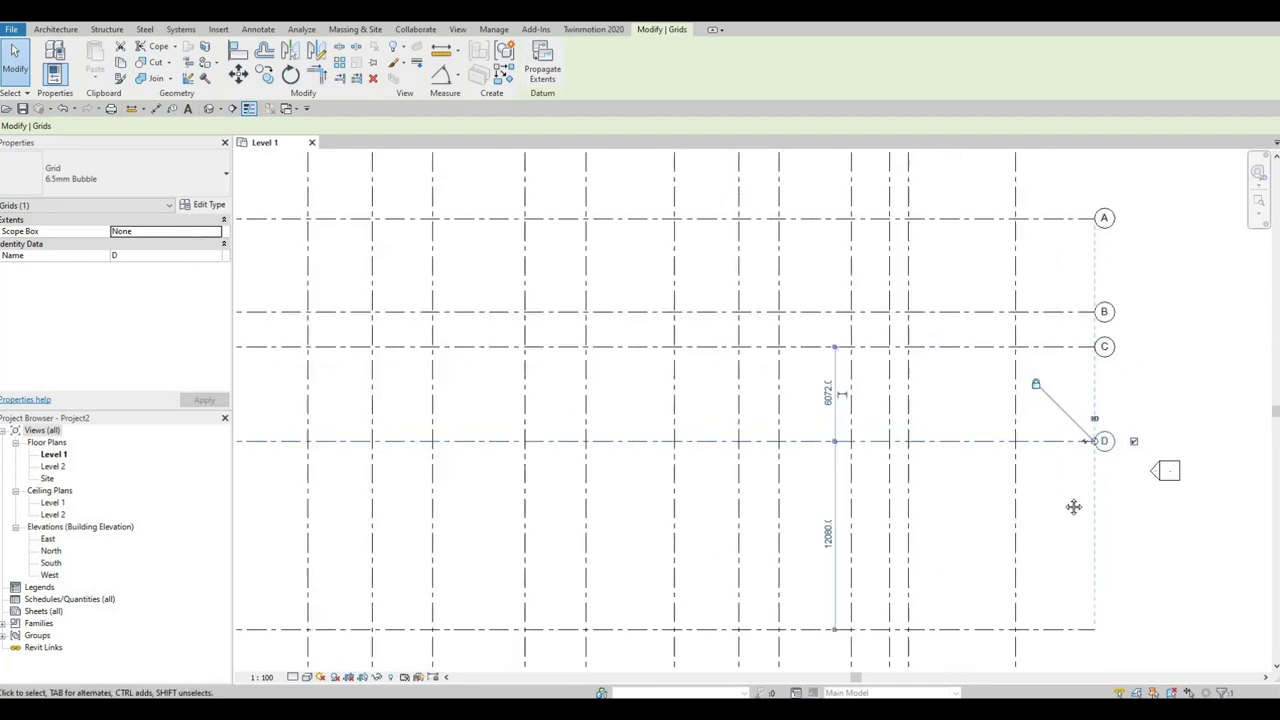
- Show the grid bubbles at the east ends of horizontal grids E, F and G
{"action": "scroll", "coordinate": [1075, 400], "scroll_direction": "up", "scroll_amount": 1}
{"action": "scroll", "coordinate": [1080, 277], "scroll_direction": "down", "scroll_amount": 3}
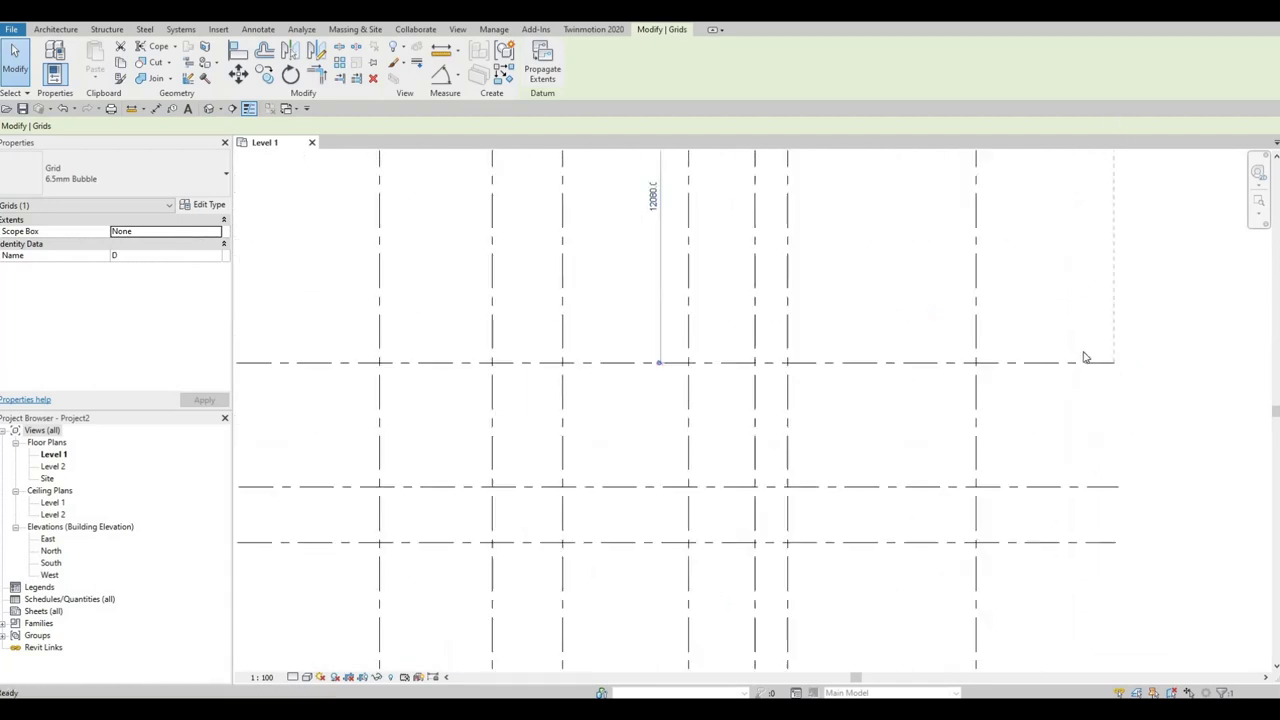
{"action": "left_click", "coordinate": [1165, 363]}
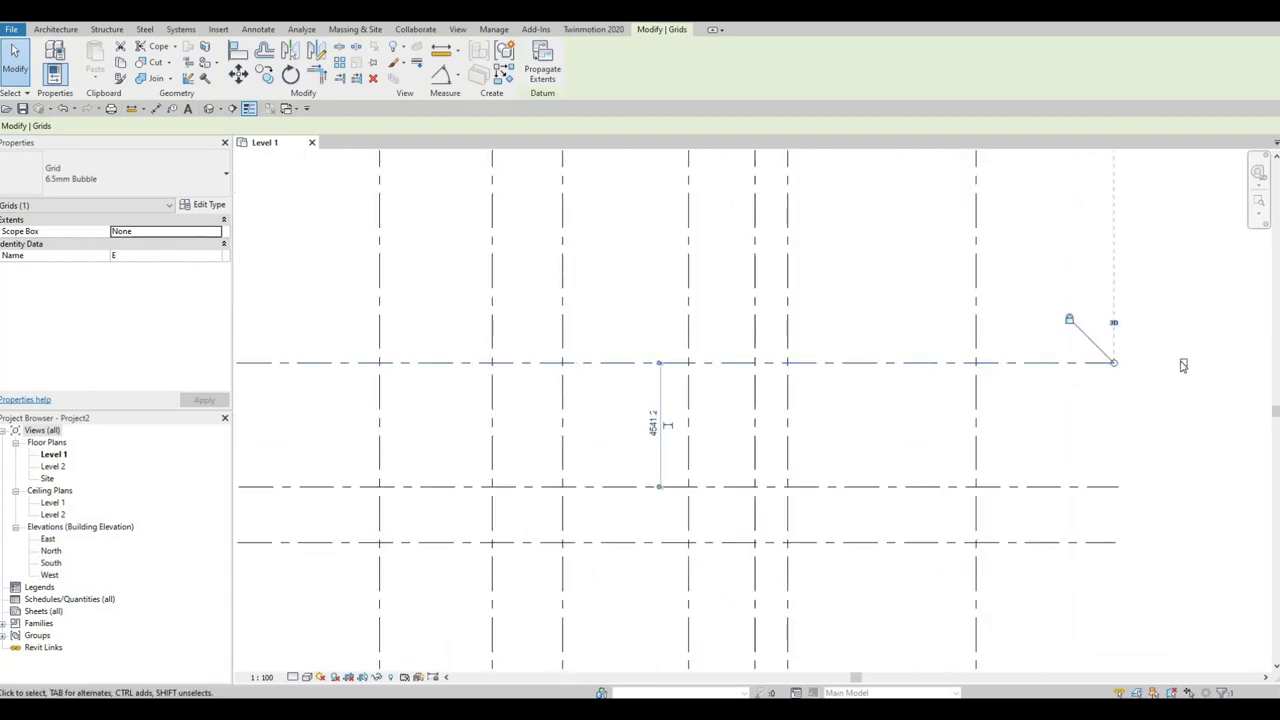
{"action": "left_click", "coordinate": [1158, 489]}
{"action": "left_click", "coordinate": [1088, 542]}
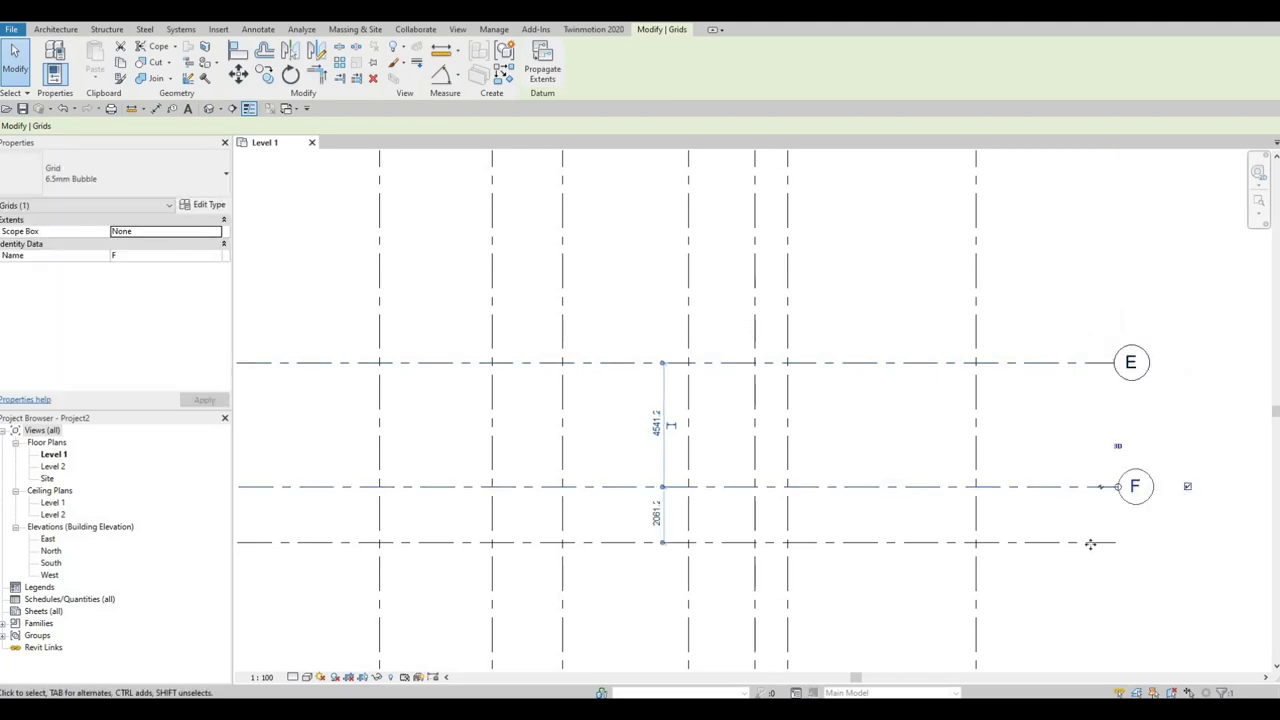
{"action": "left_click", "coordinate": [1184, 542]}
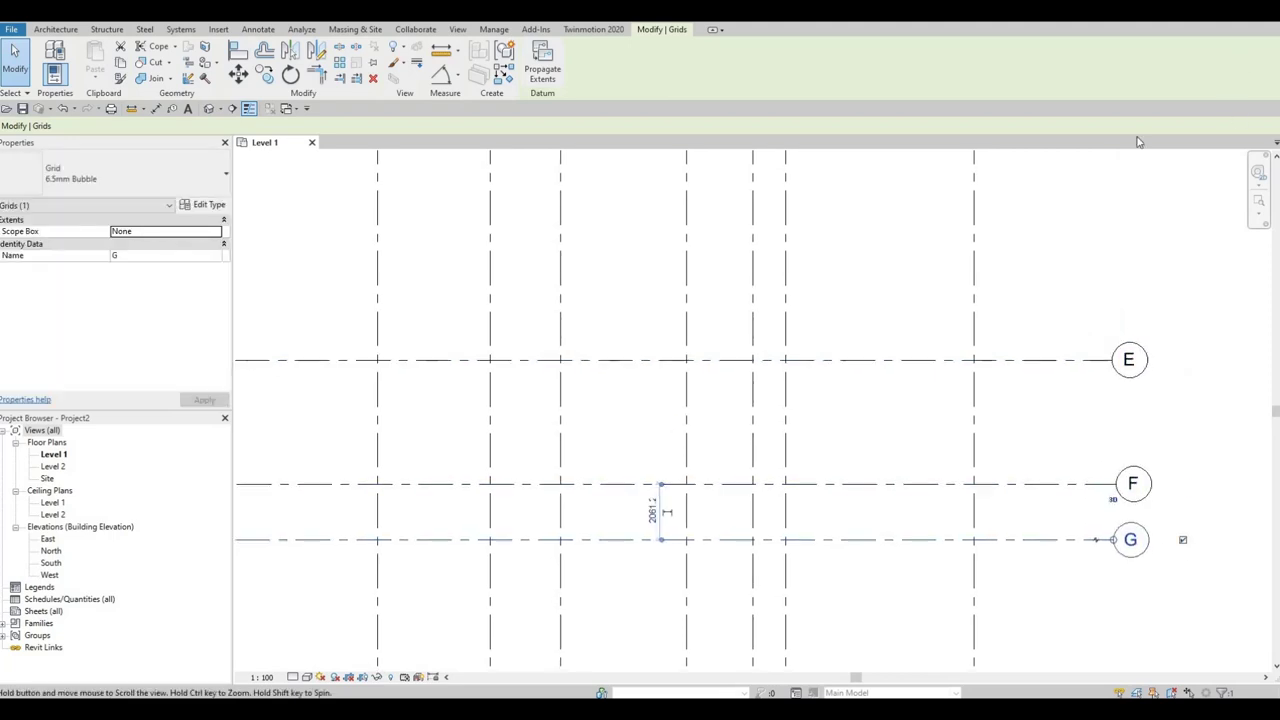
{"action": "middle_click_drag", "start_coordinate": [1184, 542], "coordinate": [1038, 362]}
{"action": "middle_click_drag", "start_coordinate": [661, 341], "coordinate": [931, 433]}
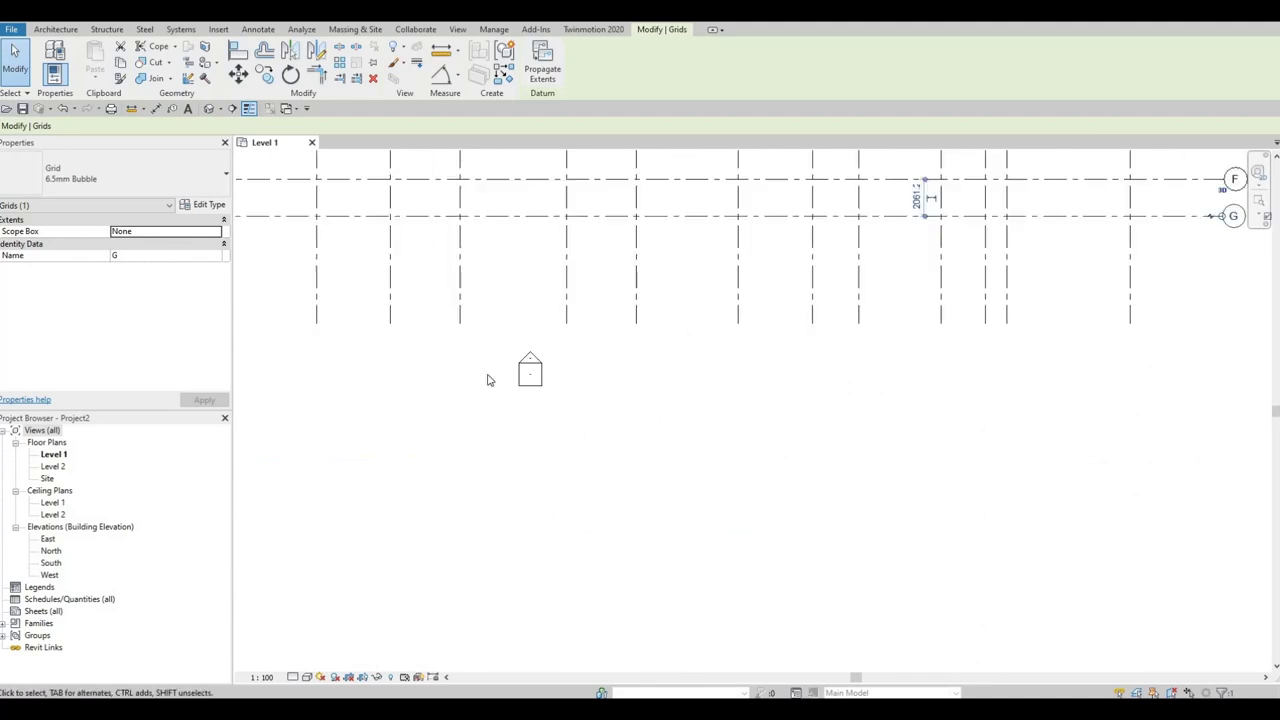
- Show the grid bubbles at the south ends of vertical grids K, J and 1
{"action": "middle_click_drag", "start_coordinate": [489, 380], "coordinate": [591, 406]}
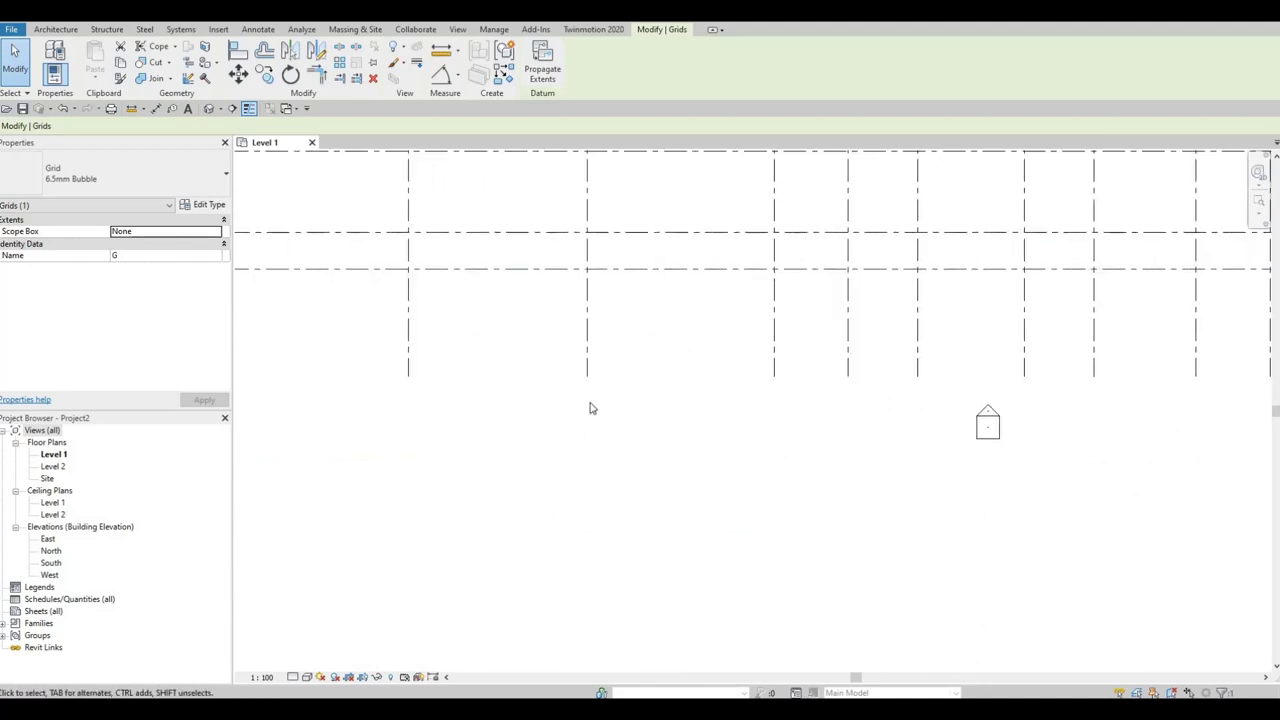
{"action": "left_click", "coordinate": [501, 438]}
{"action": "left_click", "coordinate": [497, 431]}
{"action": "left_click", "coordinate": [653, 438]}
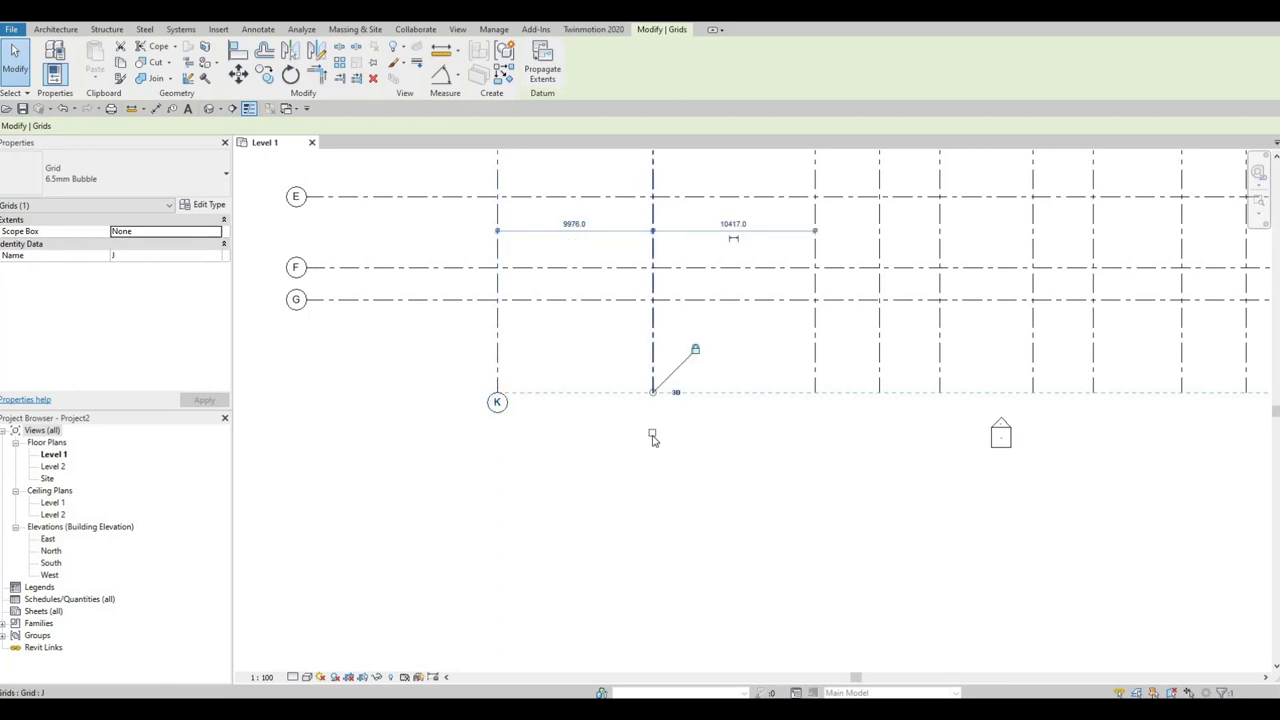
{"action": "left_click", "coordinate": [652, 435]}
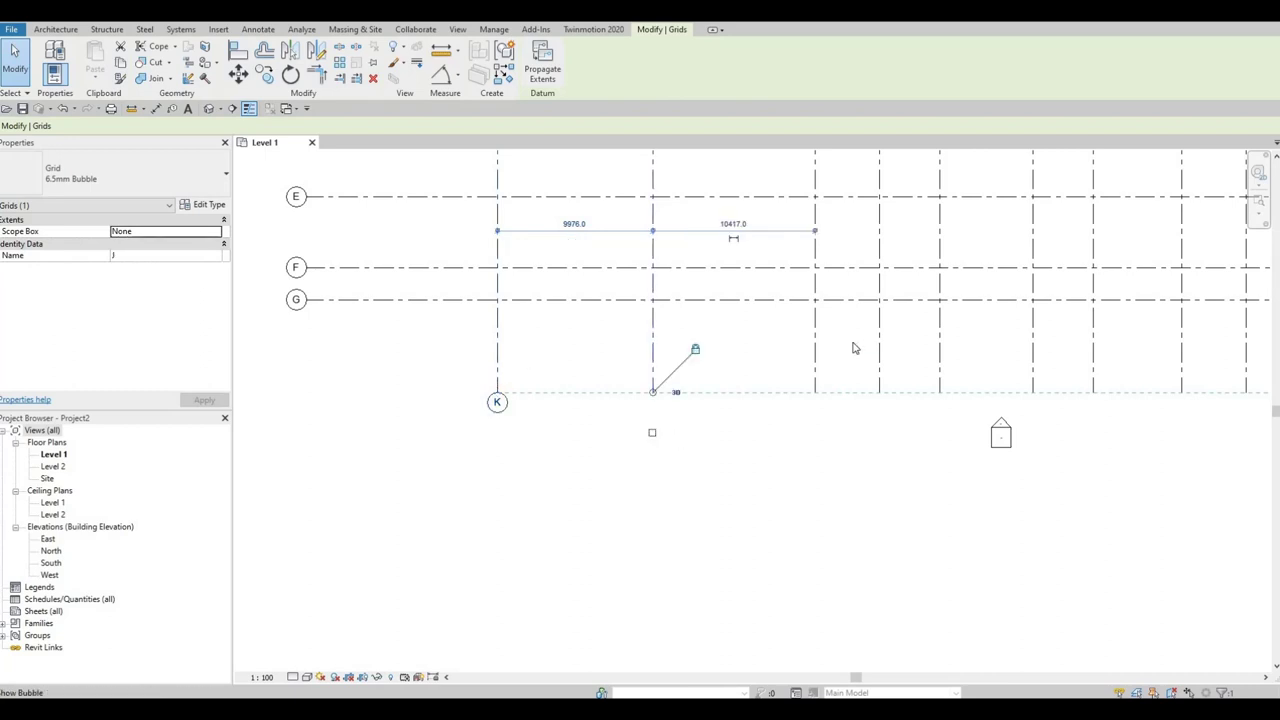
{"action": "left_click", "coordinate": [815, 438]}
{"action": "left_click", "coordinate": [814, 432]}
- Show the grid bubbles at the south ends of vertical grids 2, 3, 4 and 5
{"action": "left_click", "coordinate": [879, 436]}
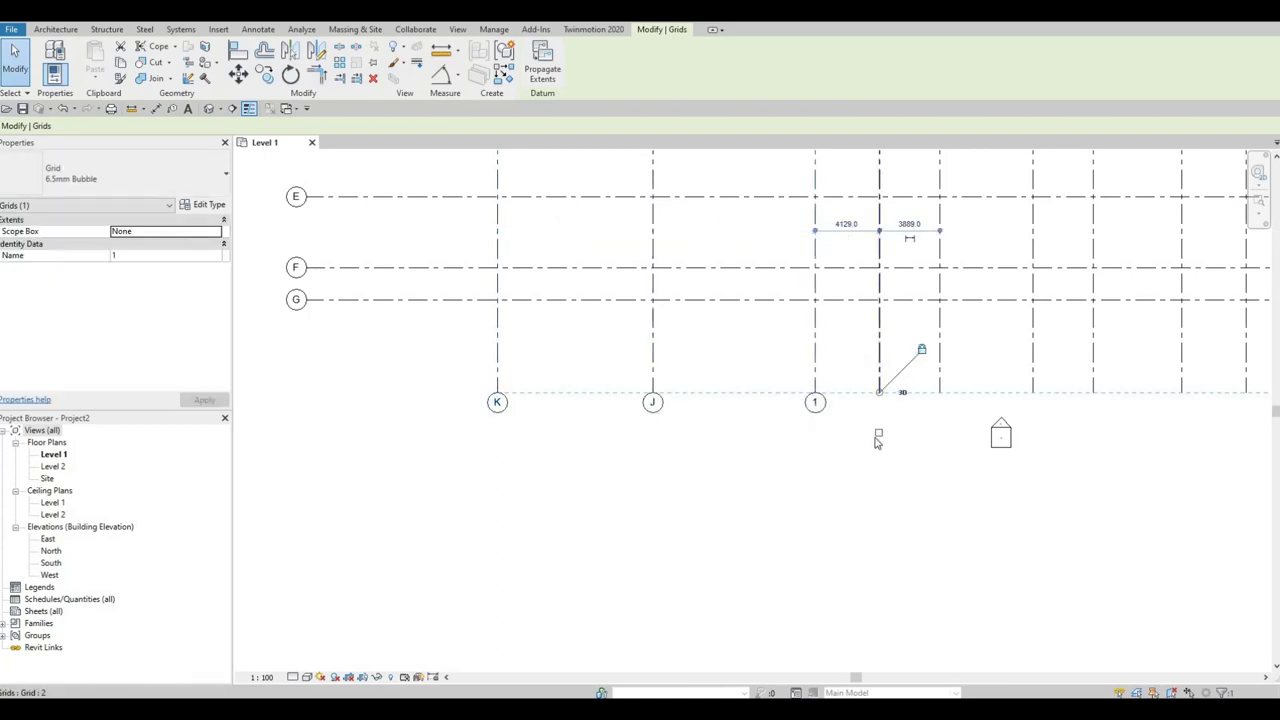
{"action": "left_click", "coordinate": [878, 432]}
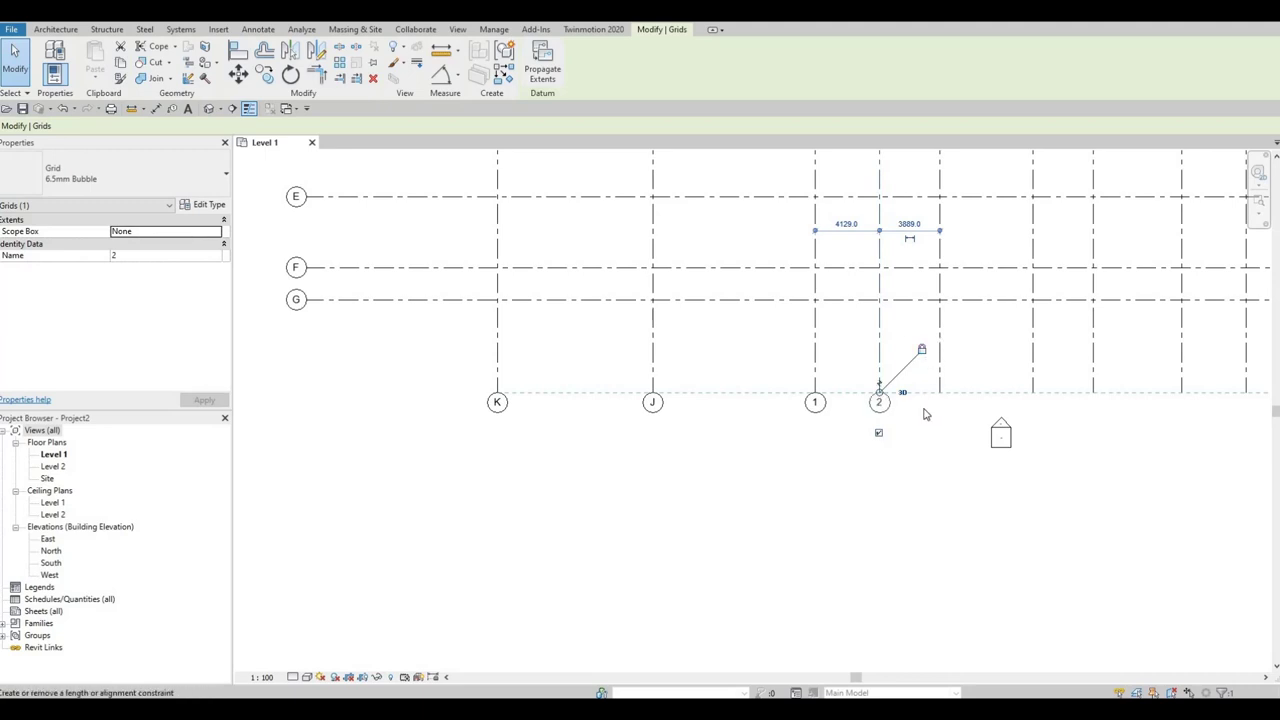
{"action": "left_click", "coordinate": [940, 385]}
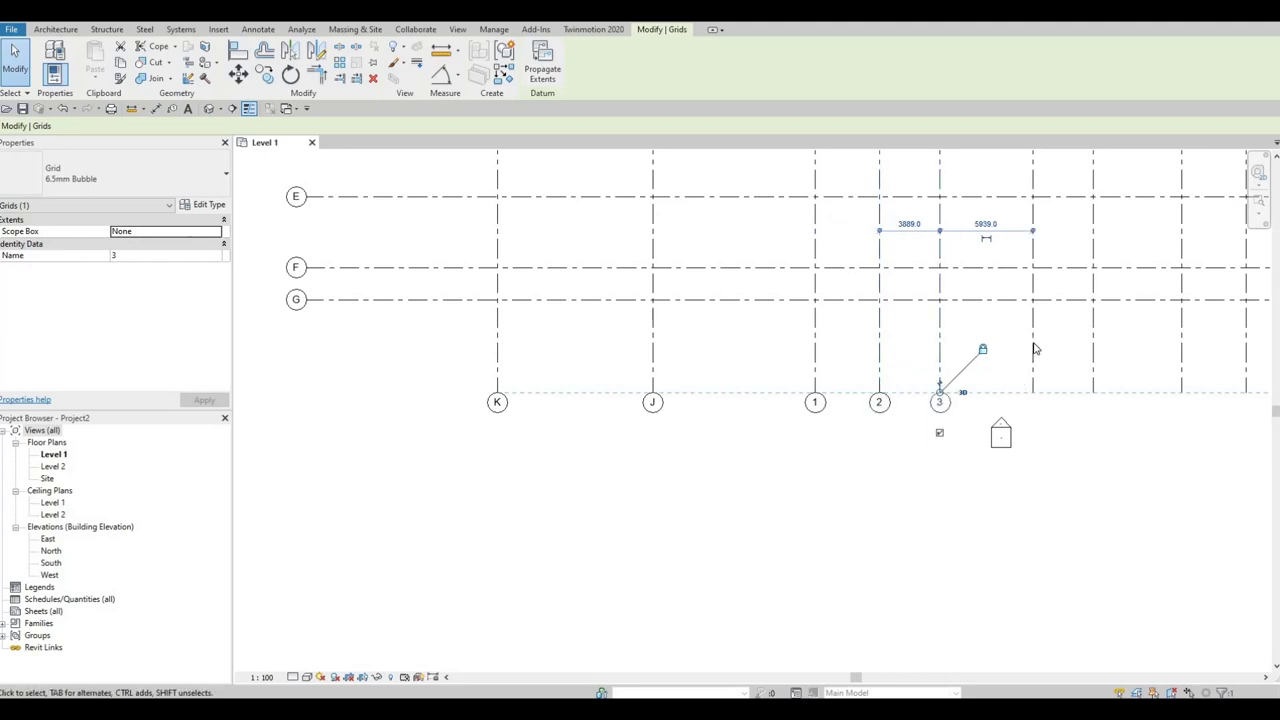
{"action": "left_click", "coordinate": [1034, 438]}
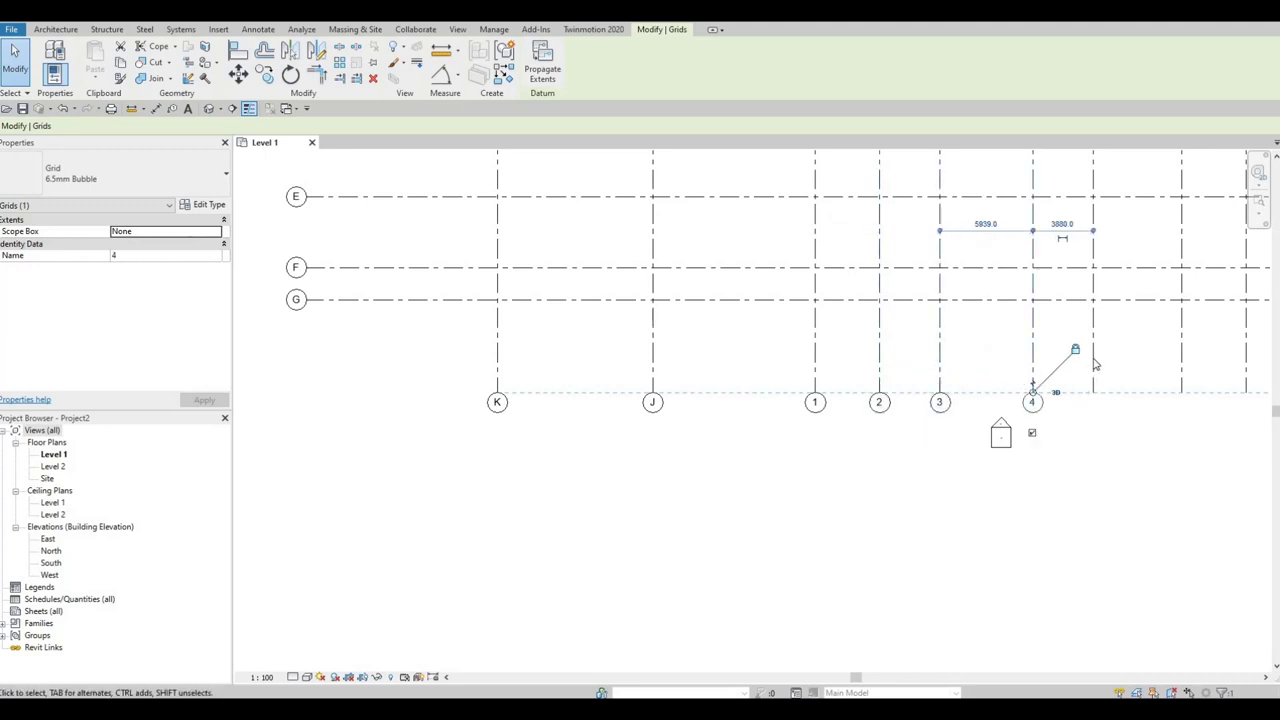
{"action": "left_click", "coordinate": [1093, 432]}
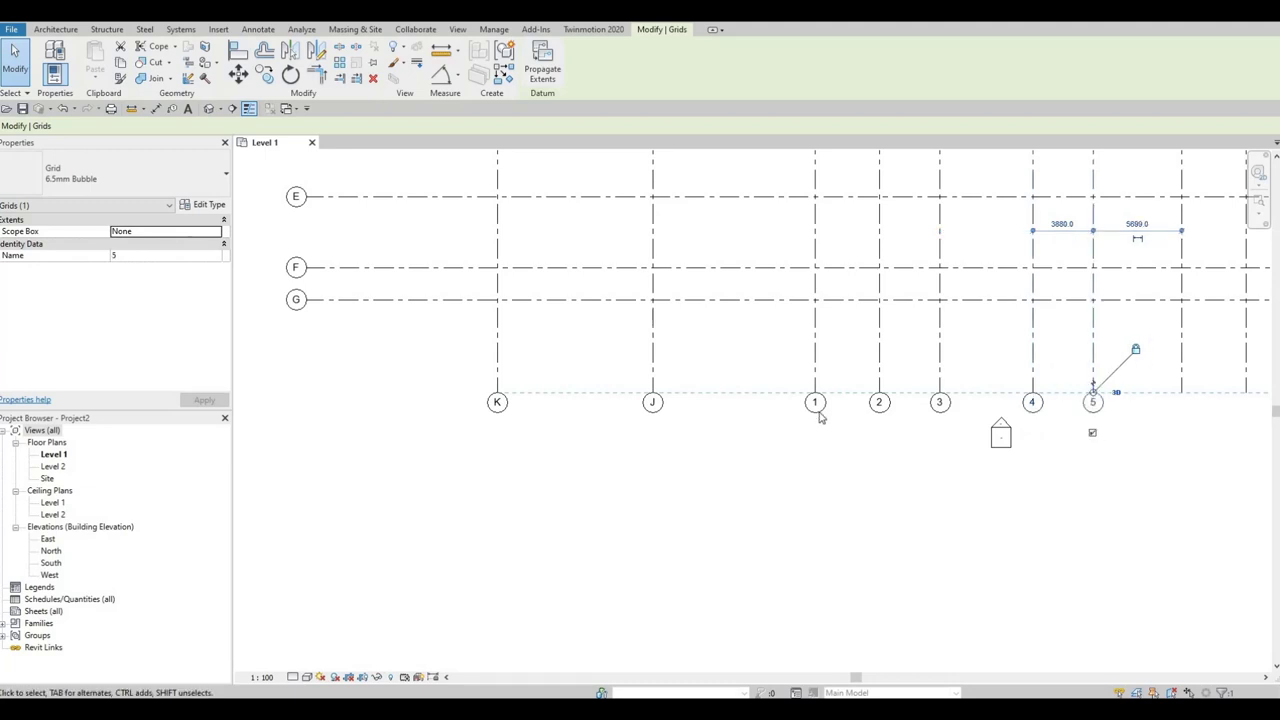
- Show the grid bubbles at the south ends of vertical grids 6, 7 and 8
{"action": "middle_click_drag", "start_coordinate": [1160, 440], "coordinate": [823, 406]}
{"action": "scroll", "coordinate": [861, 345], "scroll_direction": "up", "scroll_amount": 2}
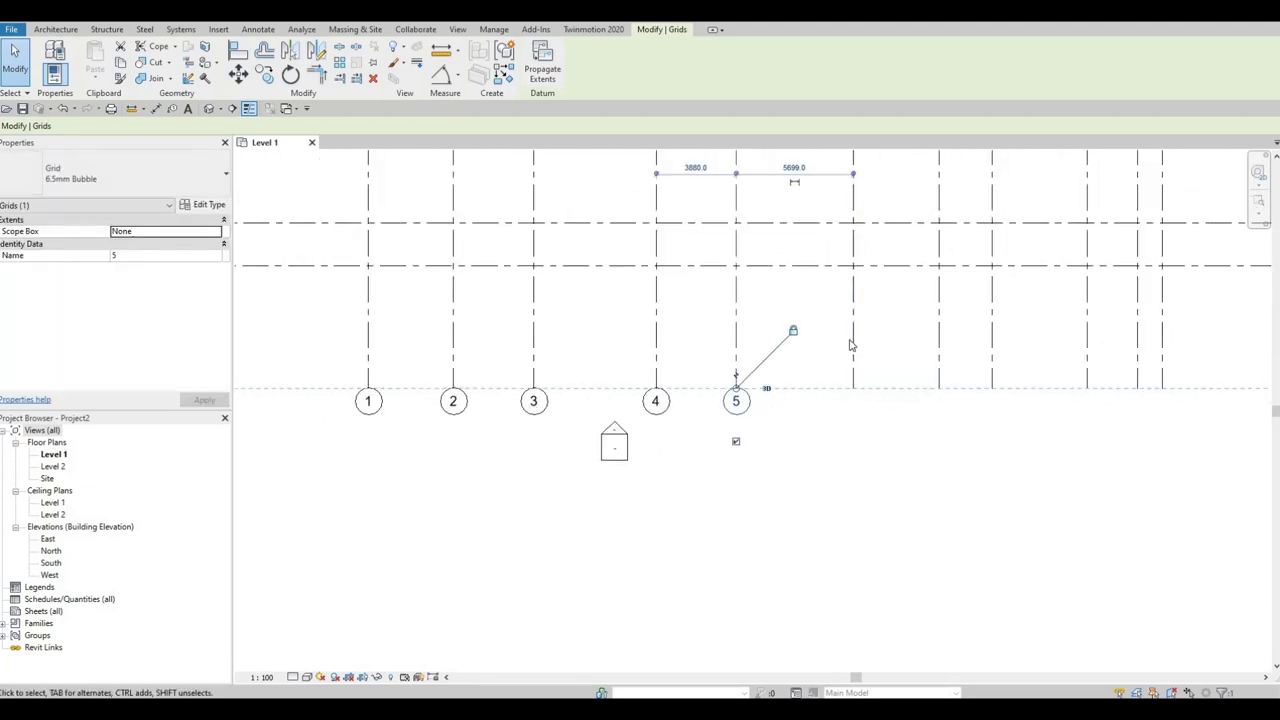
{"action": "left_click", "coordinate": [843, 443]}
{"action": "left_click", "coordinate": [853, 370]}
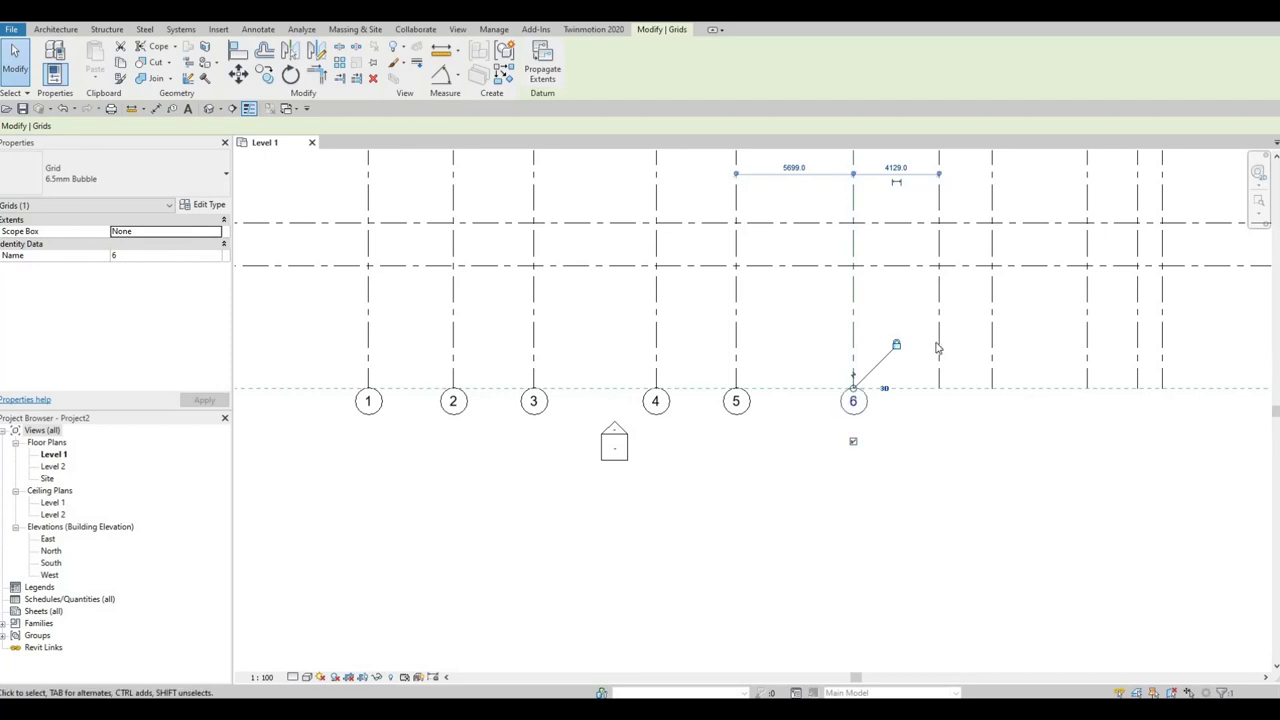
{"action": "left_click", "coordinate": [937, 440]}
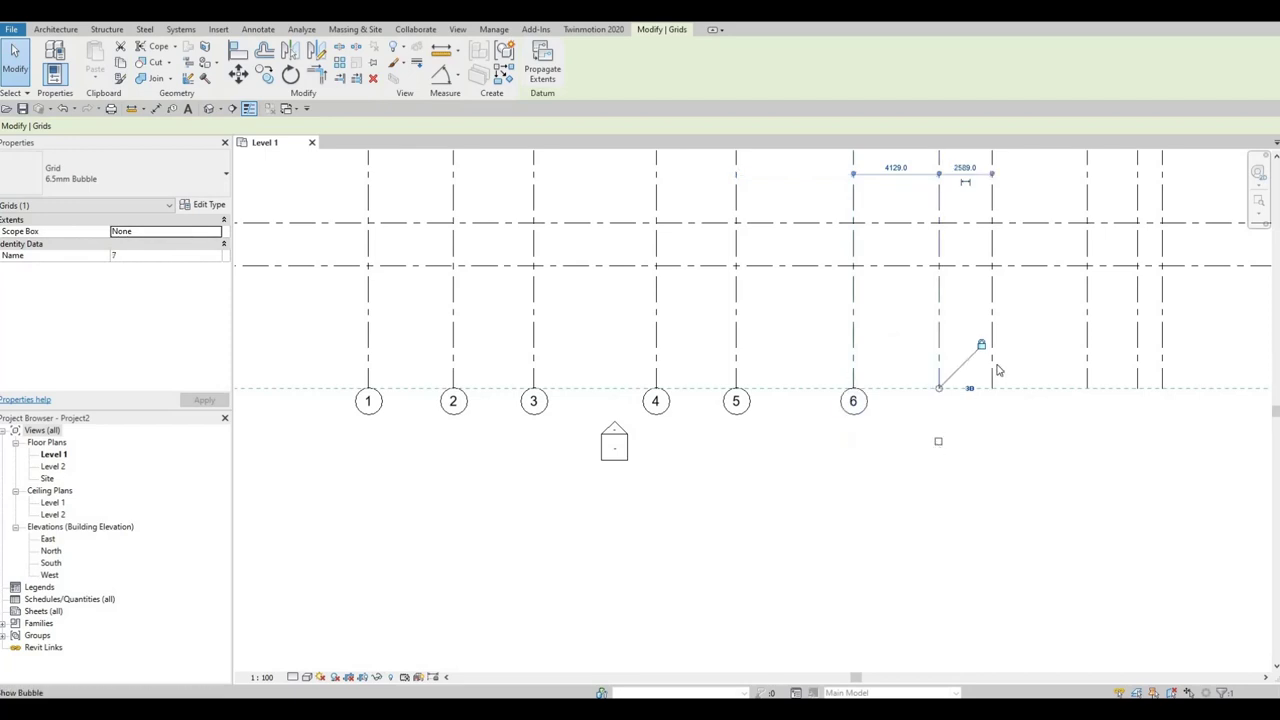
{"action": "left_click", "coordinate": [991, 442]}
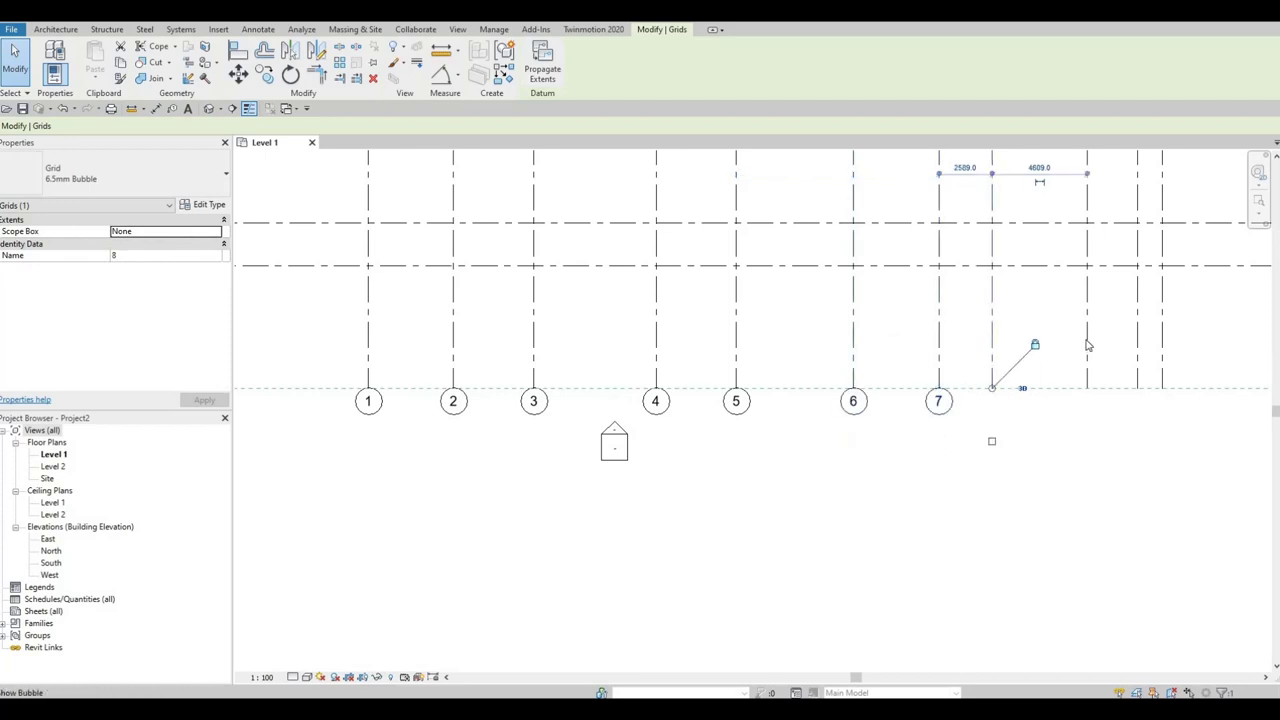
- Show the grid bubbles at the south ends of vertical grids 9, 10 and 11
{"action": "left_click", "coordinate": [1087, 444]}
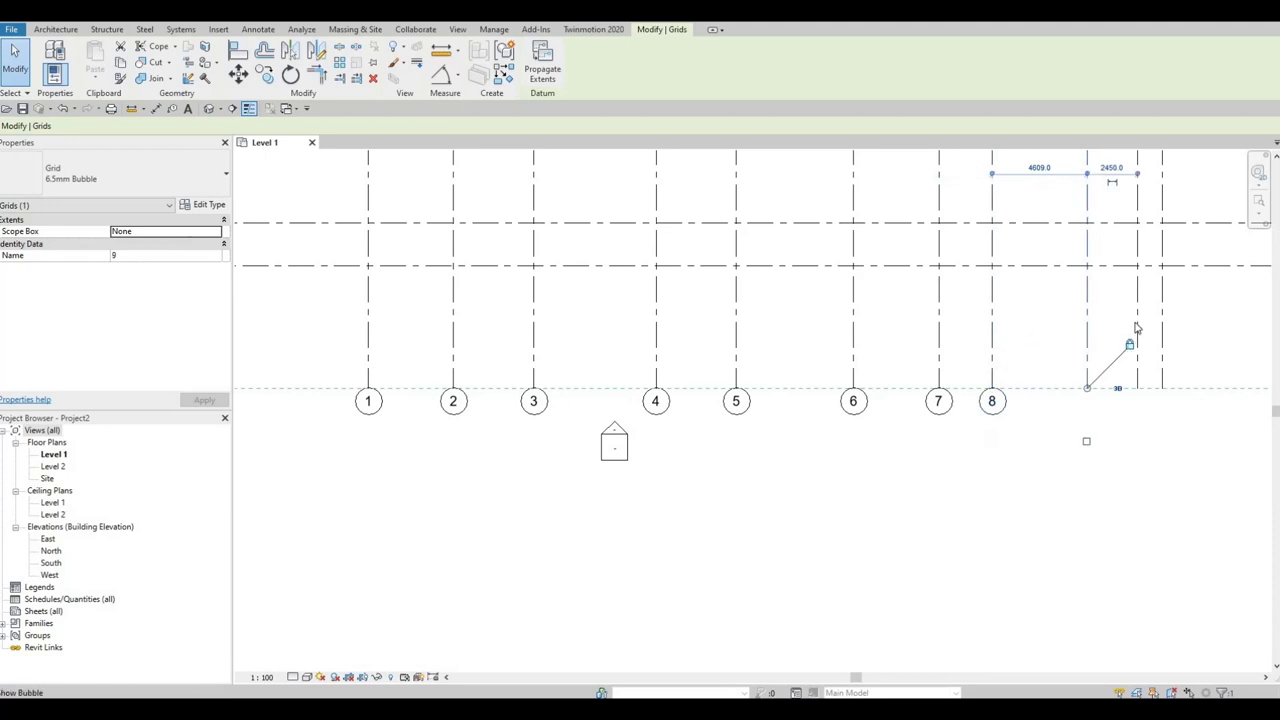
{"action": "left_click", "coordinate": [1138, 444]}
{"action": "left_click", "coordinate": [1156, 340]}
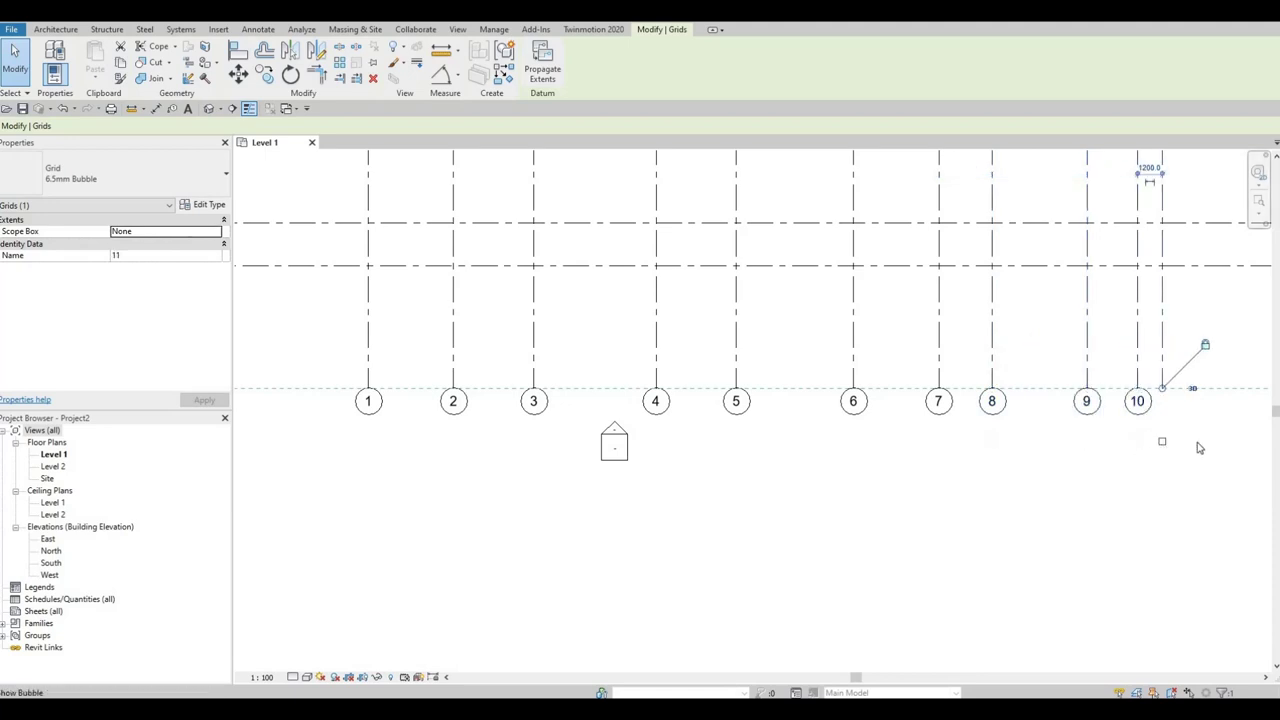
{"action": "scroll", "coordinate": [1050, 380], "scroll_direction": "up", "scroll_amount": 5}
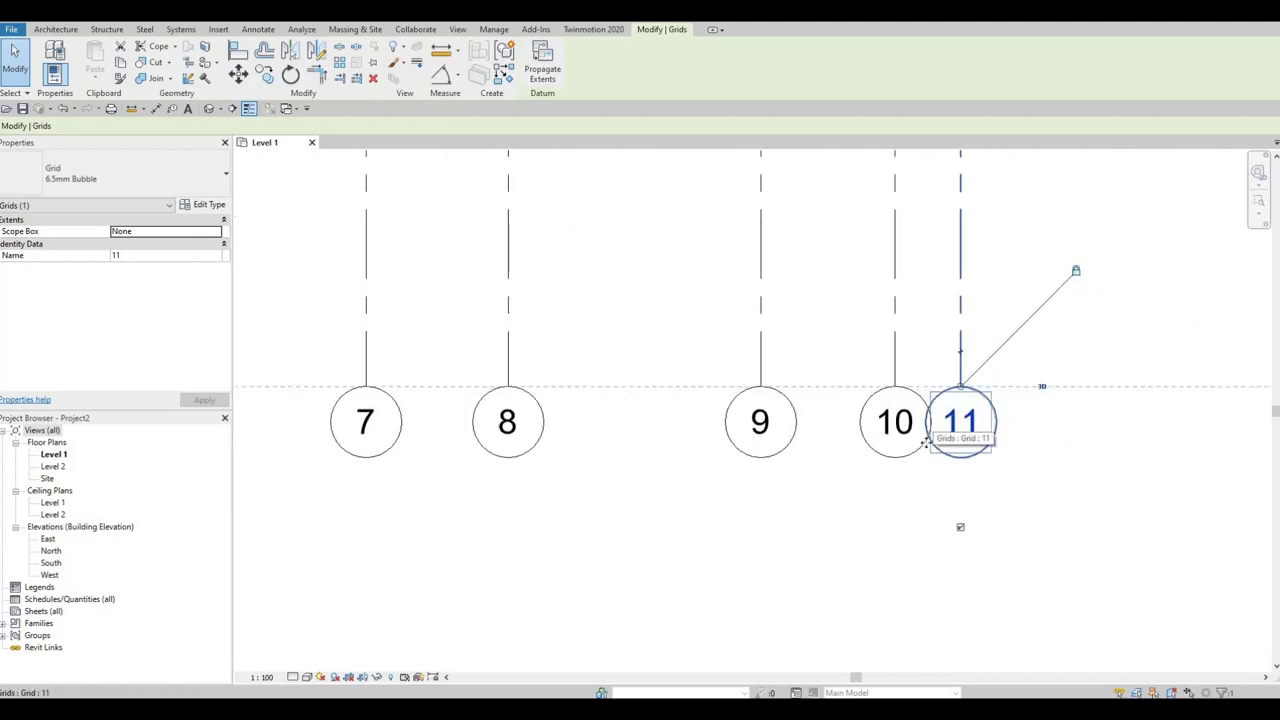
- Add an elbow at the south end of grid 11 and offset its bubble east, clear of the grid 10 bubble
{"action": "left_click", "coordinate": [962, 355]}
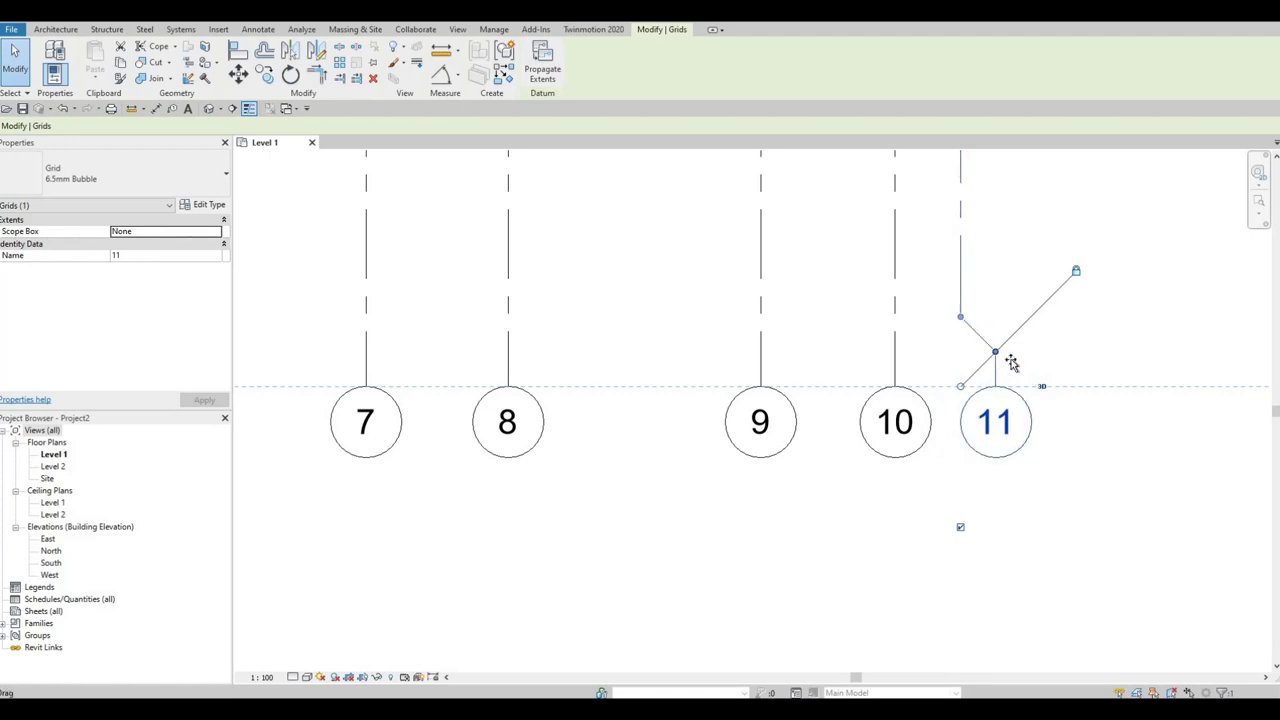
{"action": "left_click_drag", "start_coordinate": [1035, 370], "coordinate": [1010, 376]}
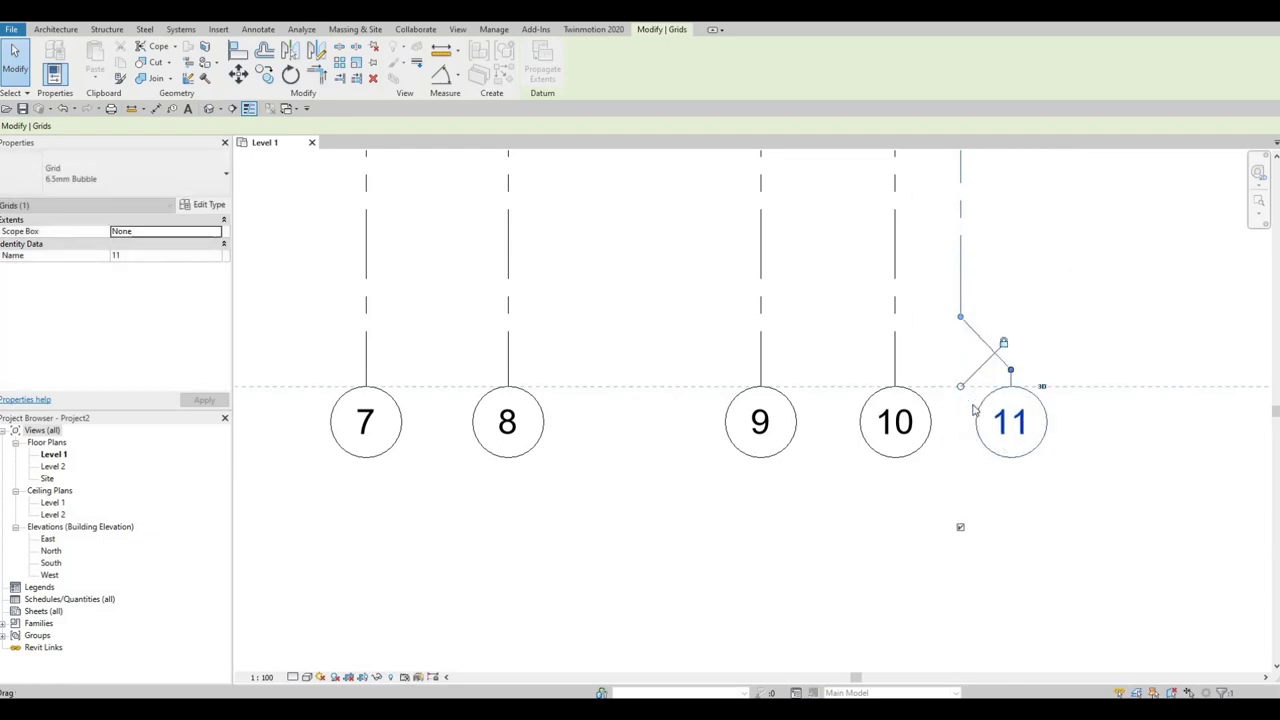
{"action": "key", "text": "Escape"}
- Show the grid bubble at the south end of vertical grid 12
{"action": "scroll", "coordinate": [965, 380], "scroll_direction": "down", "scroll_amount": 5}
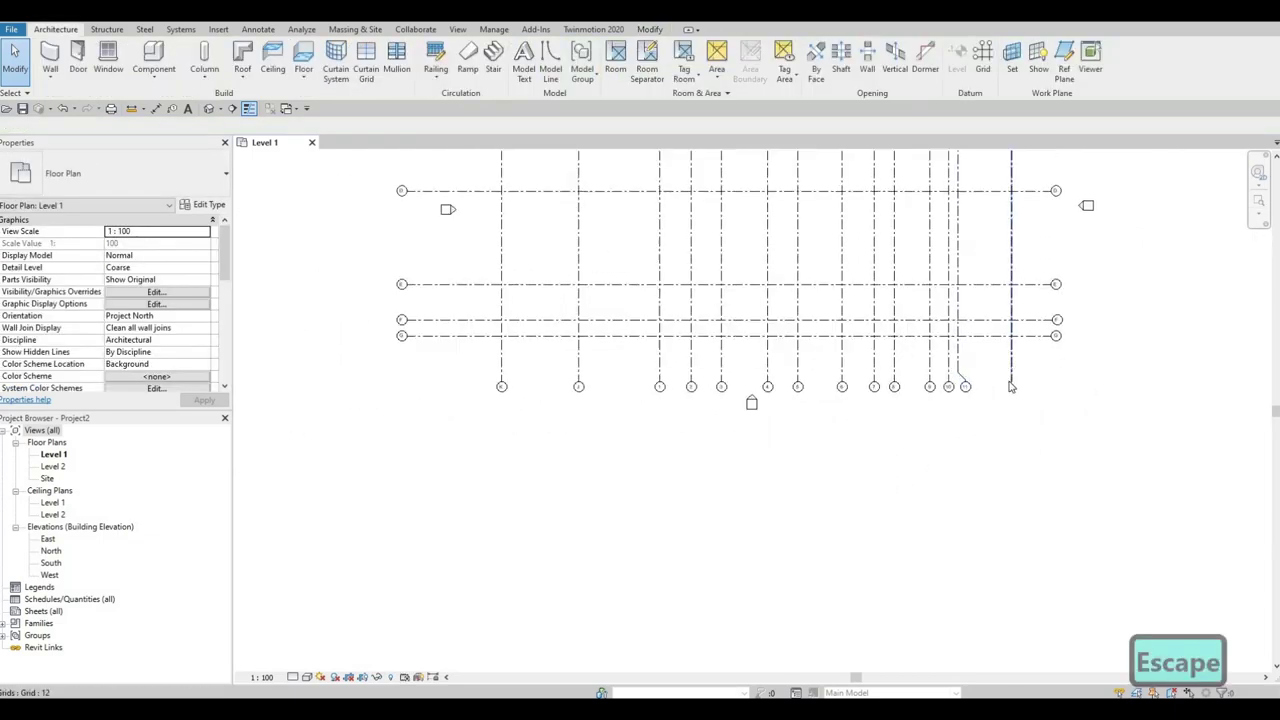
{"action": "left_click", "coordinate": [1009, 392]}
{"action": "scroll", "coordinate": [1007, 417], "scroll_direction": "up", "scroll_amount": 2}
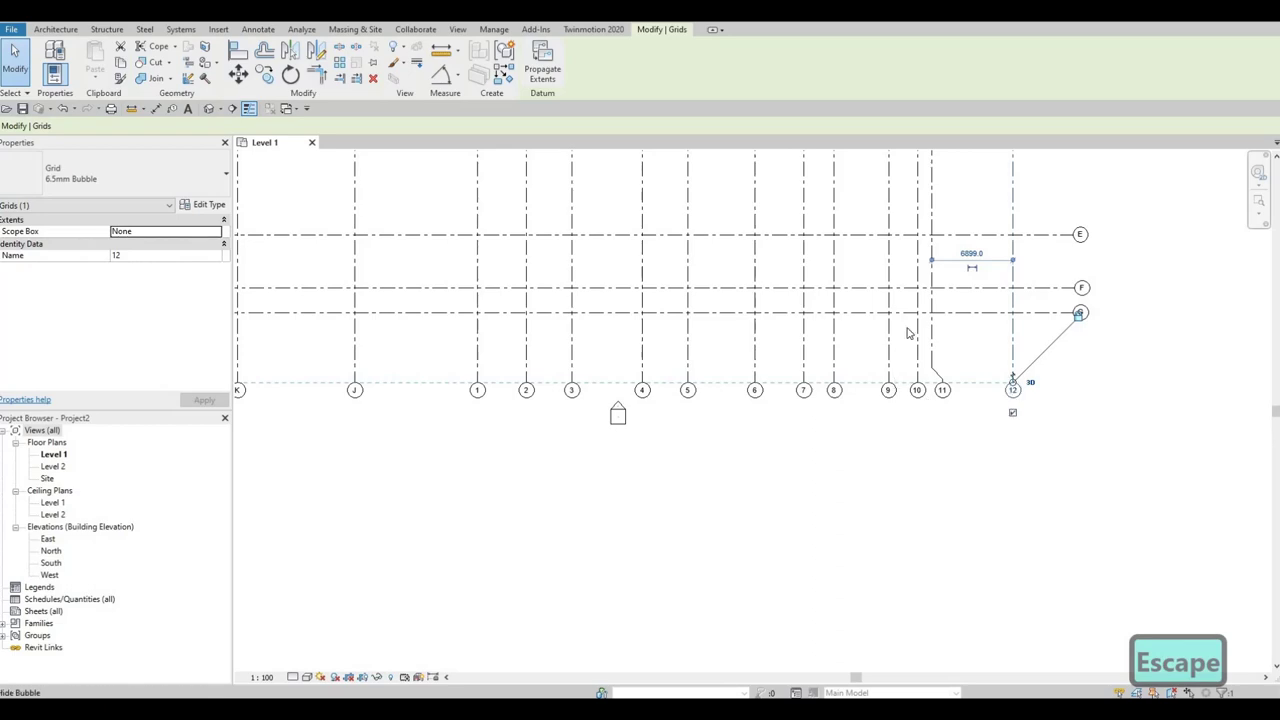
- Add an elbow at the north end of grid 11 to offset its bubble east of grid 10, and clear the selection
{"action": "scroll", "coordinate": [868, 520], "scroll_direction": "down", "scroll_amount": 3}
{"action": "scroll", "coordinate": [894, 340], "scroll_direction": "up", "scroll_amount": 4}
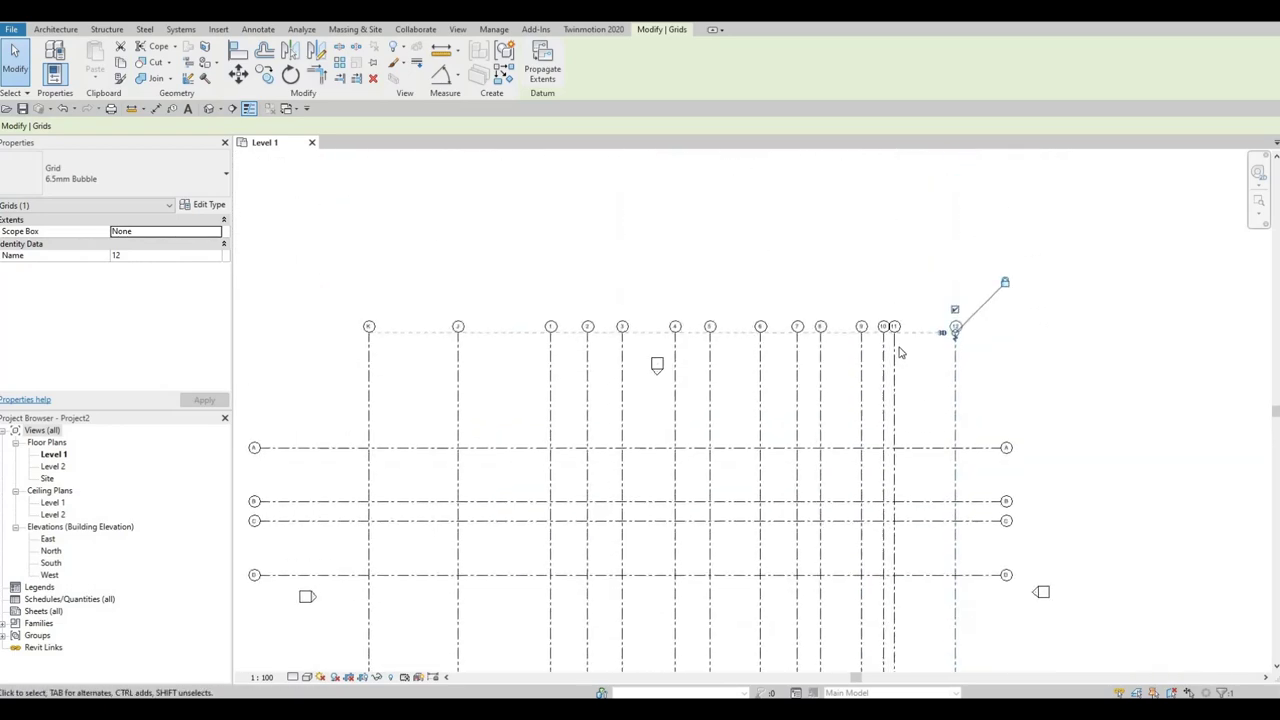
{"action": "left_click", "coordinate": [889, 320]}
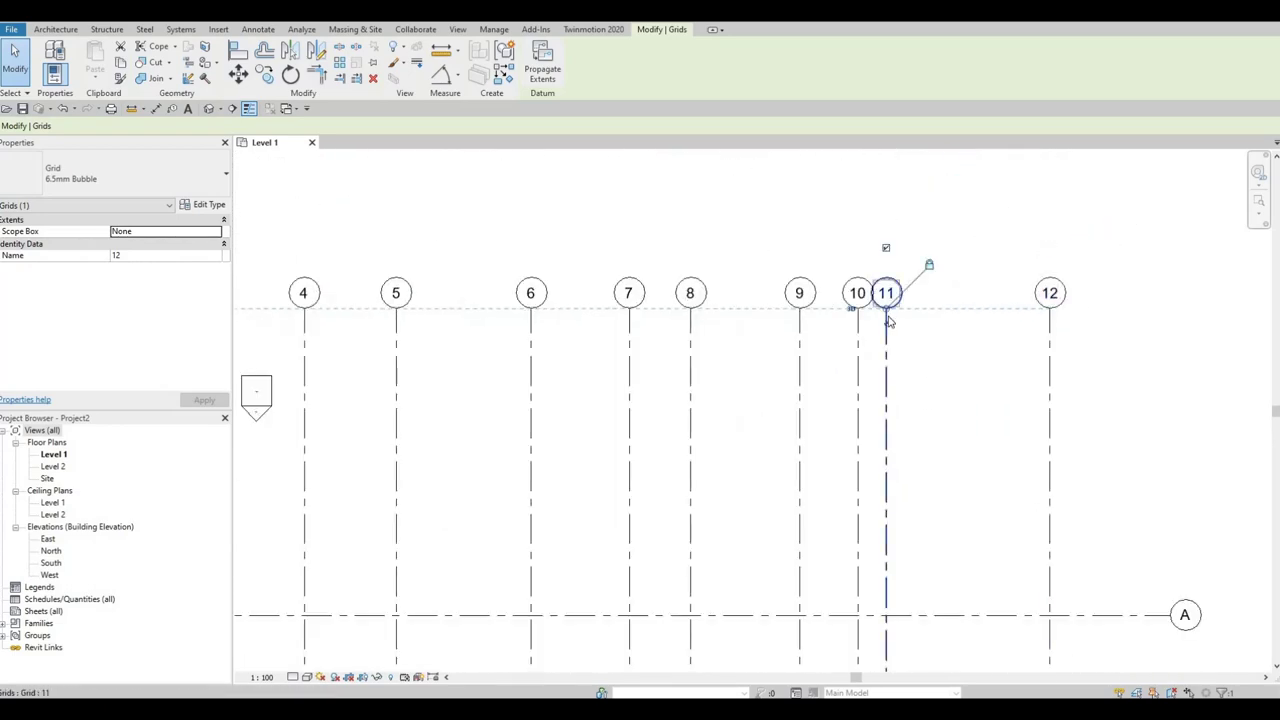
{"action": "left_click", "coordinate": [900, 305]}
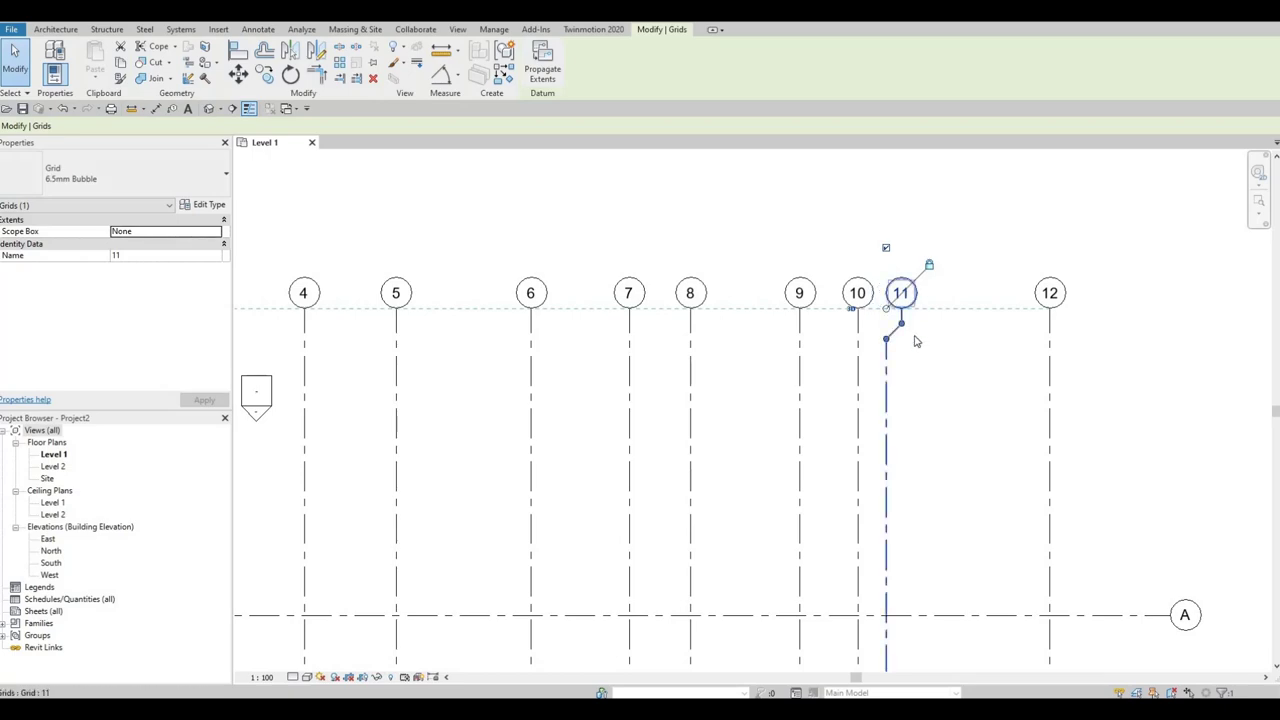
{"action": "scroll", "coordinate": [888, 310], "scroll_direction": "up", "scroll_amount": 2}
{"action": "key", "text": "Escape"}
{"action": "scroll", "coordinate": [887, 313], "scroll_direction": "down", "scroll_amount": 3}
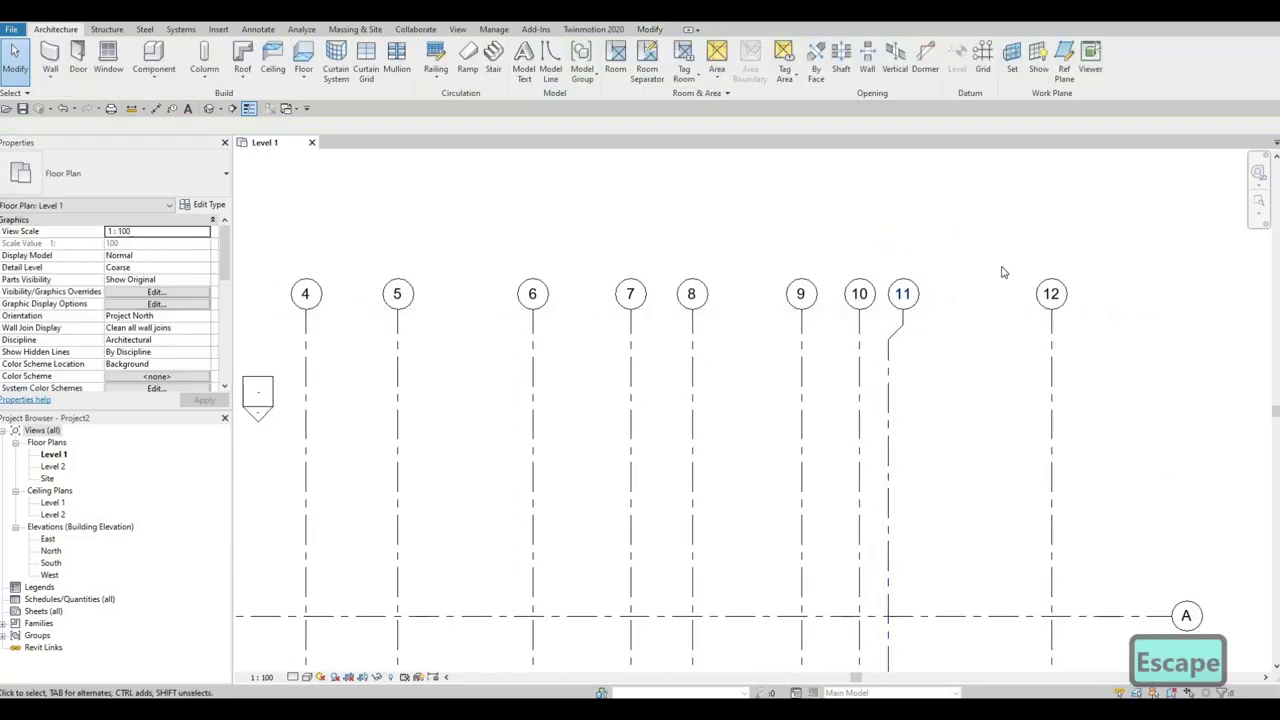
- Begin a continuous aligned dimension string north of grid A, referencing vertical grids K, J, 1, 2 and 3
{"action": "scroll", "coordinate": [1049, 303], "scroll_direction": "down", "scroll_amount": 2}
{"action": "scroll", "coordinate": [1024, 322], "scroll_direction": "up", "scroll_amount": 1}
{"action": "scroll", "coordinate": [1024, 322], "scroll_direction": "down", "scroll_amount": 2}
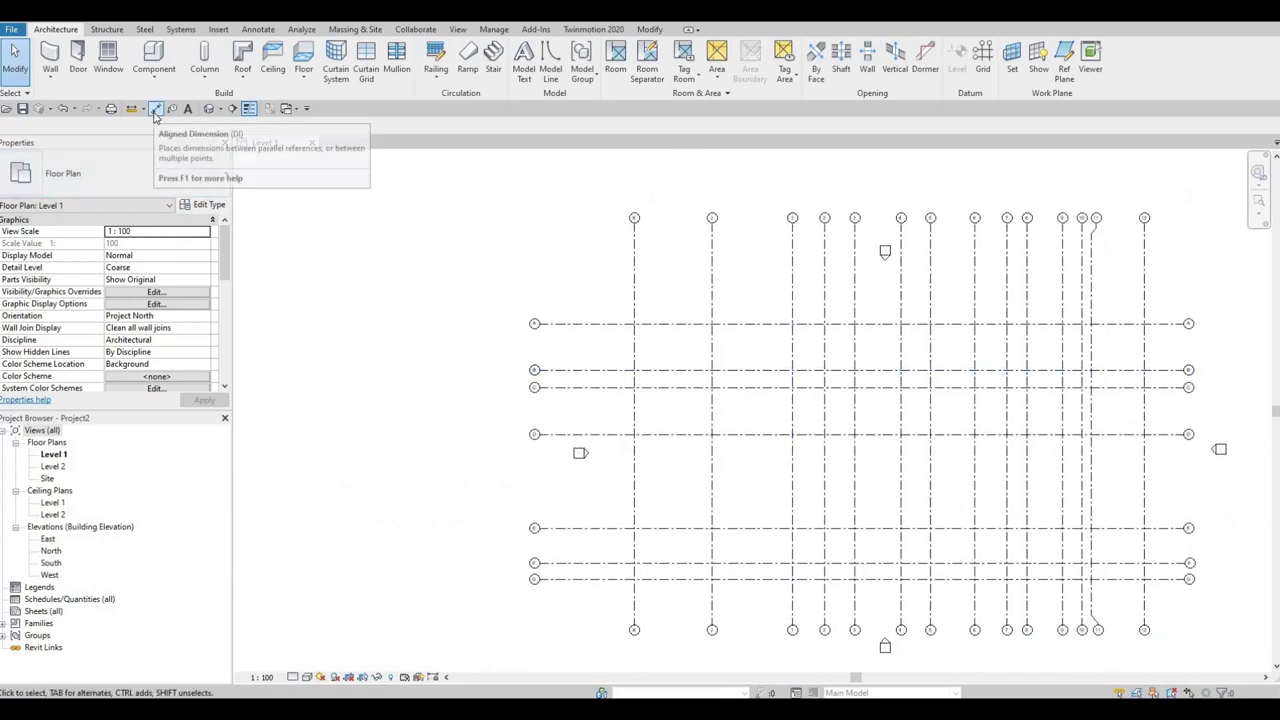
{"action": "key", "text": "d"}
{"action": "key", "text": "i"}
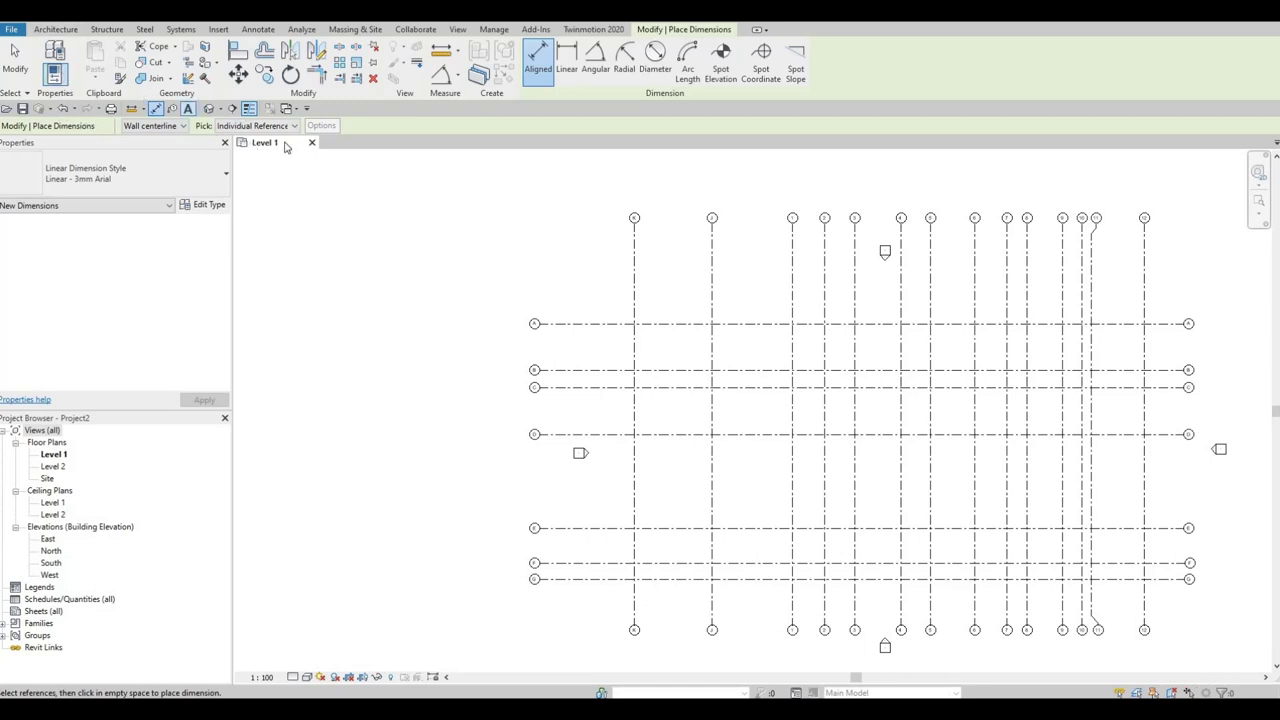
{"action": "scroll", "coordinate": [645, 289], "scroll_direction": "up", "scroll_amount": 2}
{"action": "left_click", "coordinate": [641, 285]}
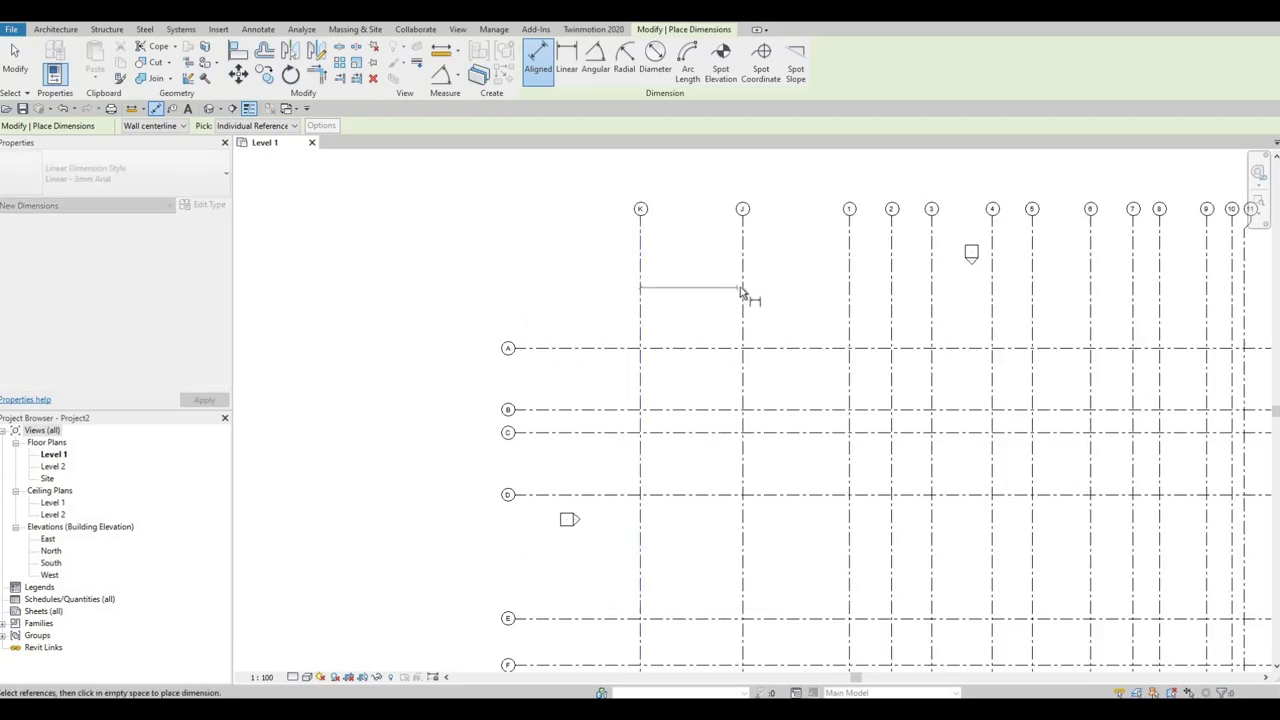
{"action": "left_click", "coordinate": [742, 290]}
{"action": "left_click", "coordinate": [850, 292]}
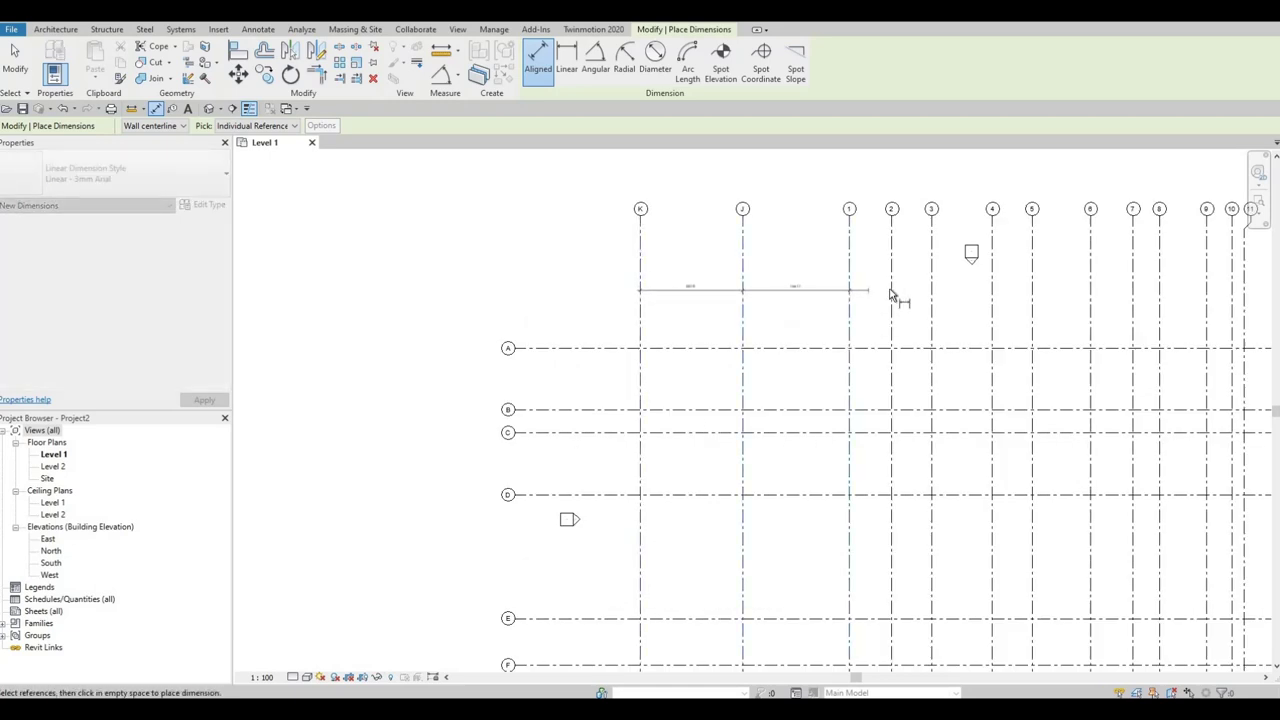
{"action": "left_click", "coordinate": [891, 295]}
{"action": "left_click", "coordinate": [931, 296]}
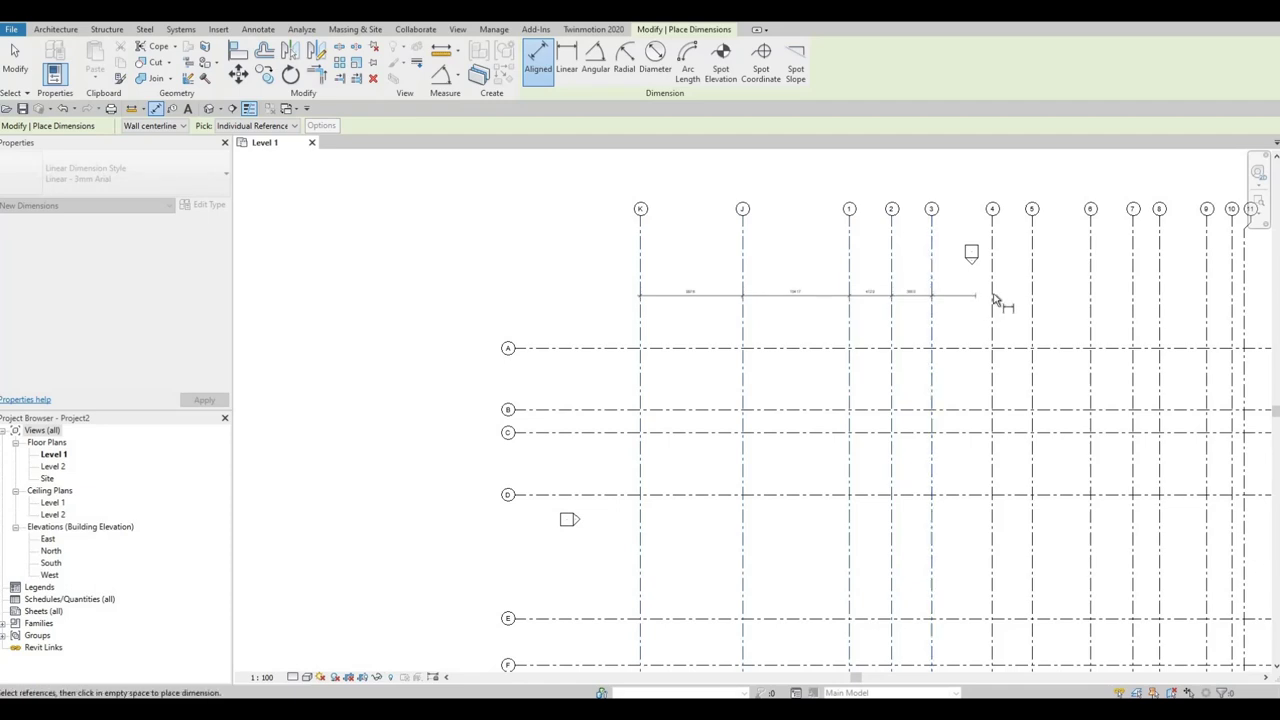
- Continue the aligned dimension string across vertical grids 4, 5, 6, 7 and 8
{"action": "left_click", "coordinate": [992, 296]}
{"action": "left_click", "coordinate": [1032, 296]}
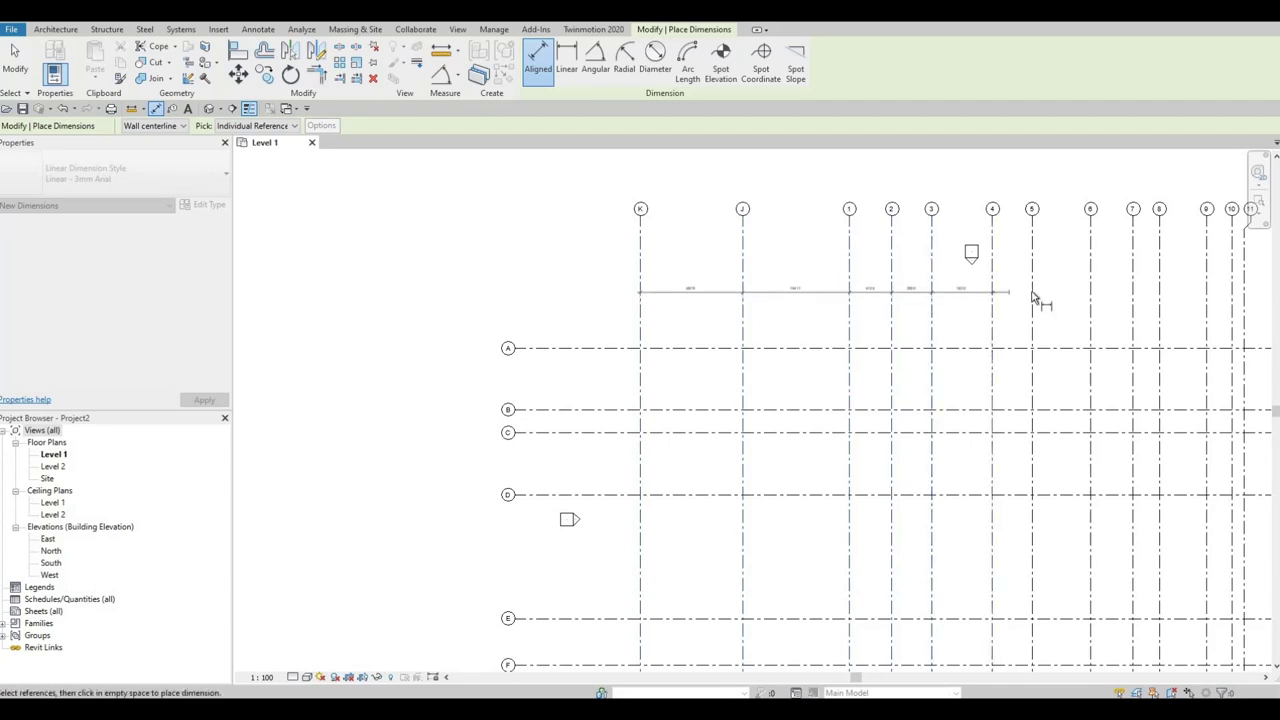
{"action": "left_click", "coordinate": [1090, 296]}
{"action": "middle_click_drag", "start_coordinate": [1114, 331], "coordinate": [694, 311]}
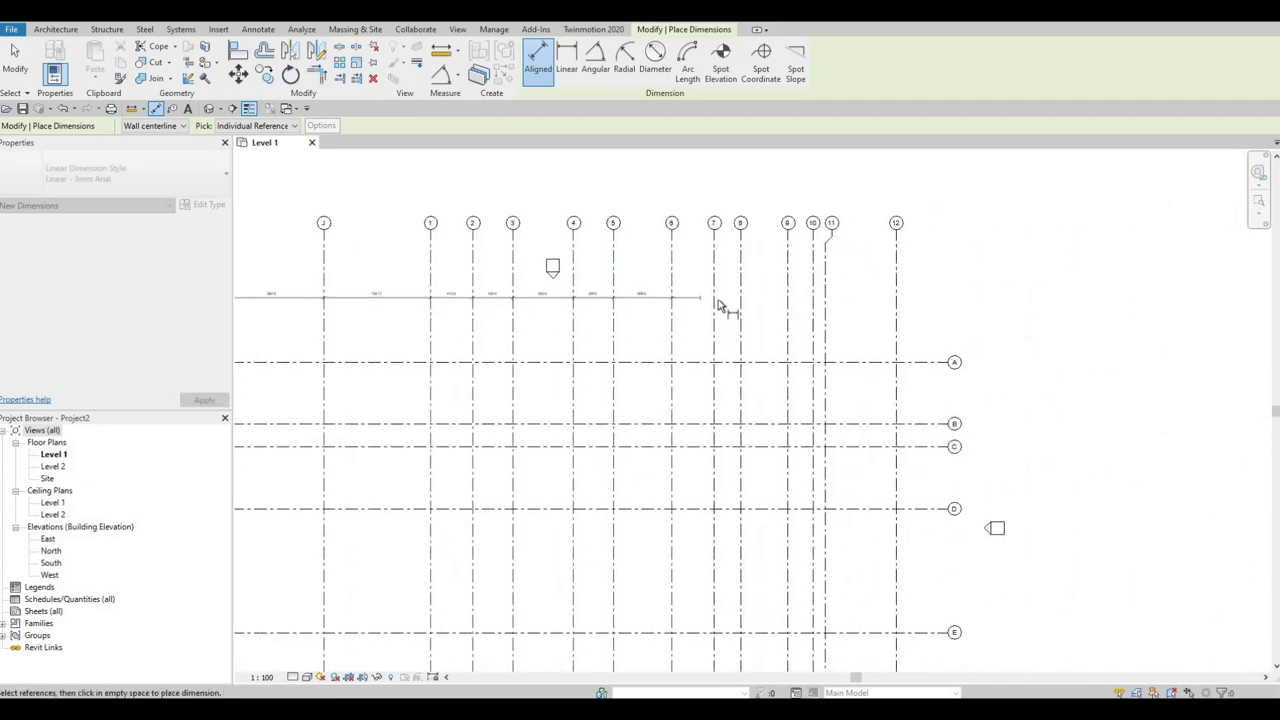
{"action": "left_click", "coordinate": [714, 302]}
{"action": "left_click", "coordinate": [740, 302]}
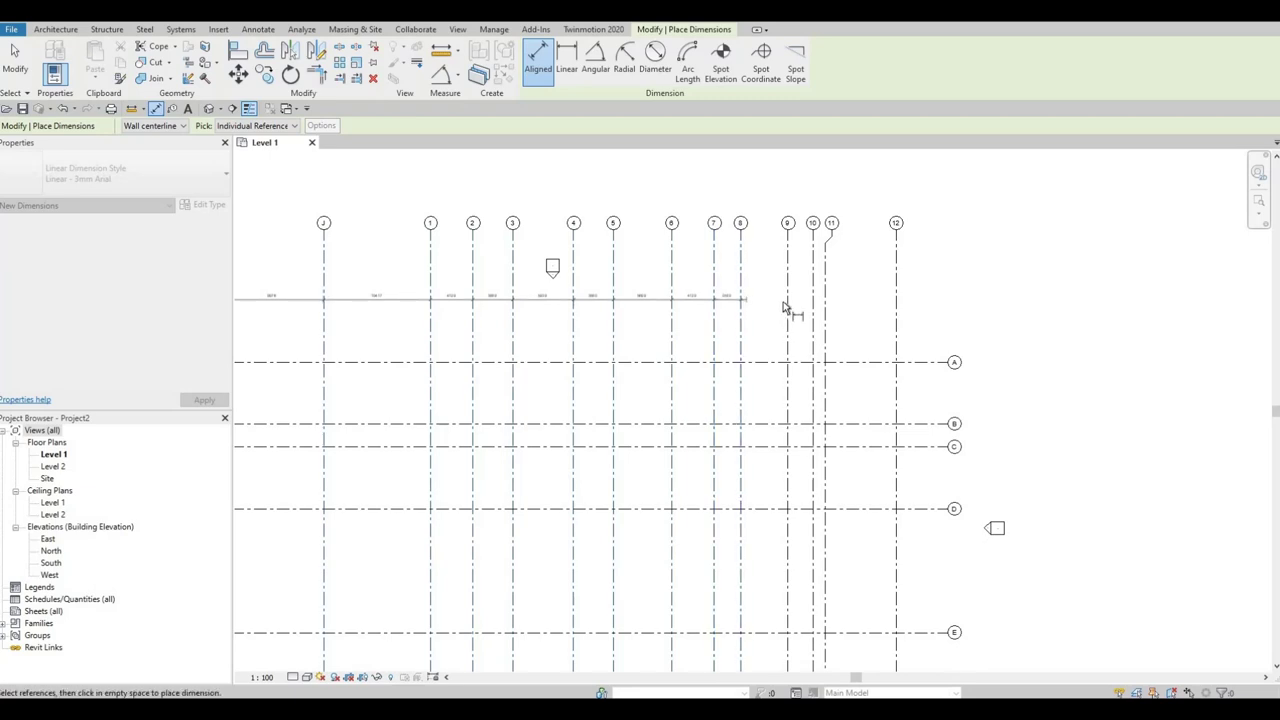
- Extend the aligned dimension string across vertical grids 9, 10, 11 and 12 and place it north of grid A
{"action": "left_click", "coordinate": [789, 306]}
{"action": "left_click", "coordinate": [815, 306]}
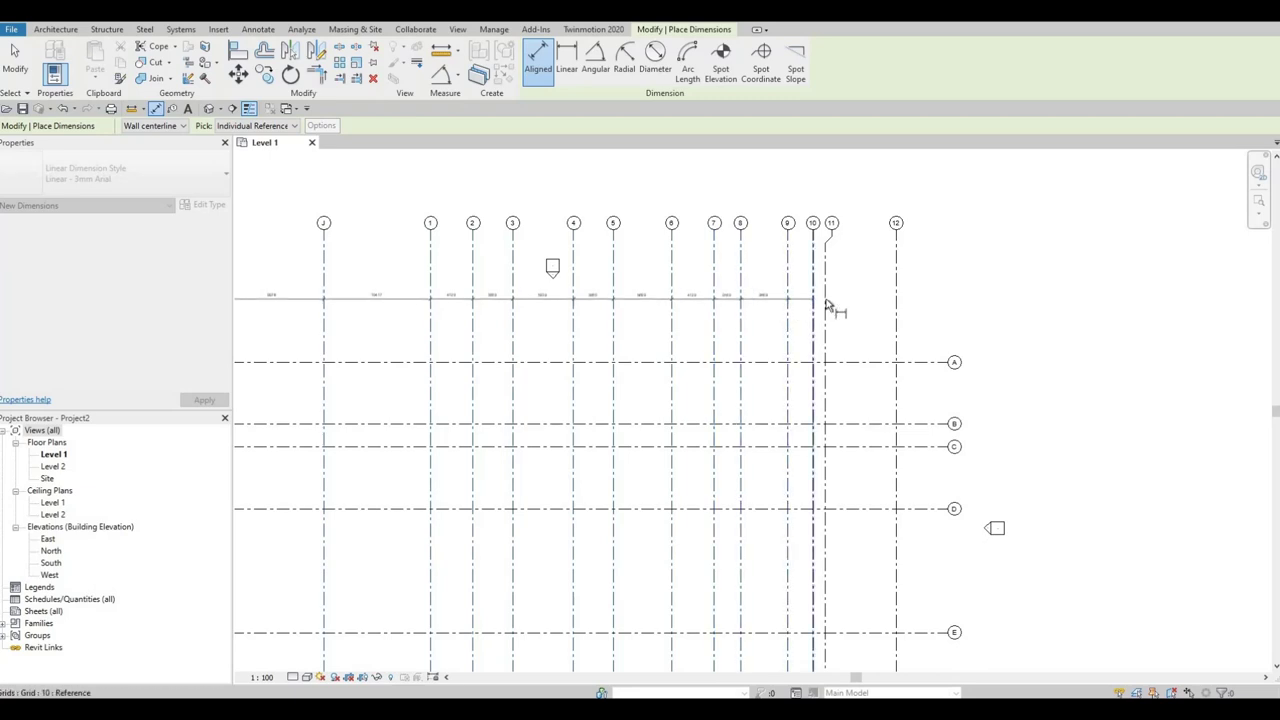
{"action": "left_click", "coordinate": [895, 306]}
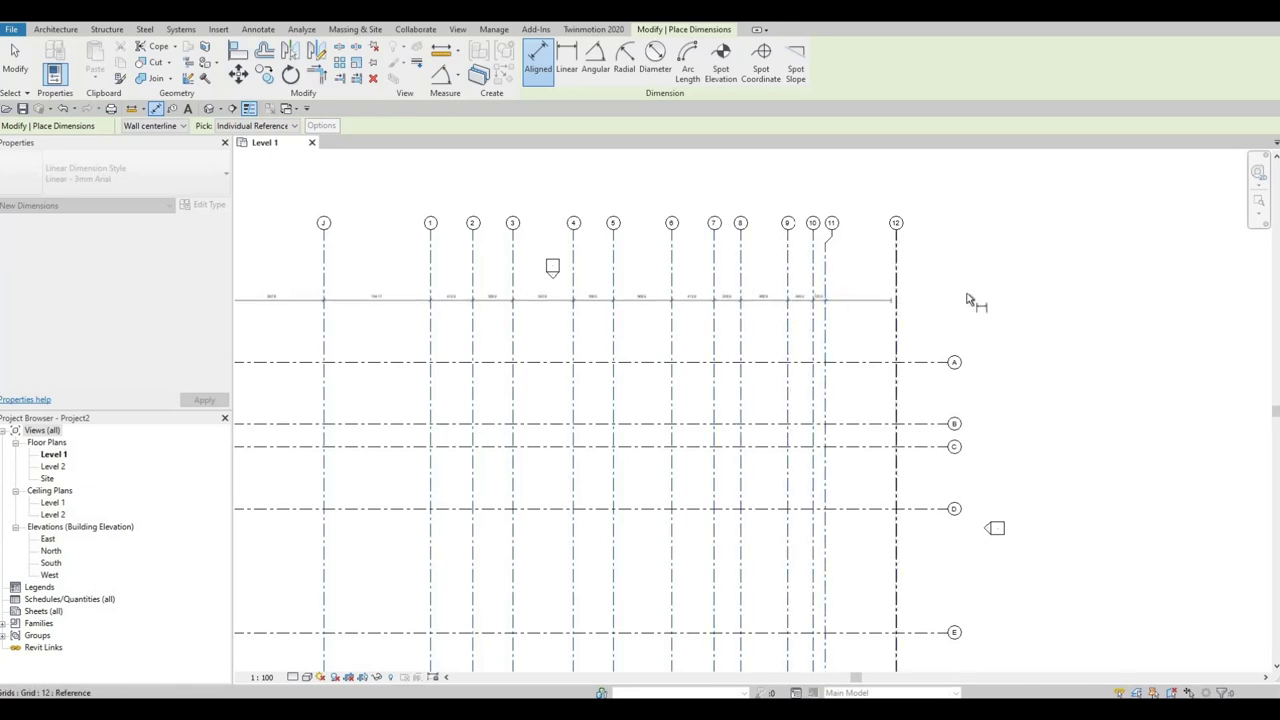
- Place an overall aligned dimension from grid 12 to grid K, north of the grid spacing string
{"action": "left_click", "coordinate": [902, 279]}
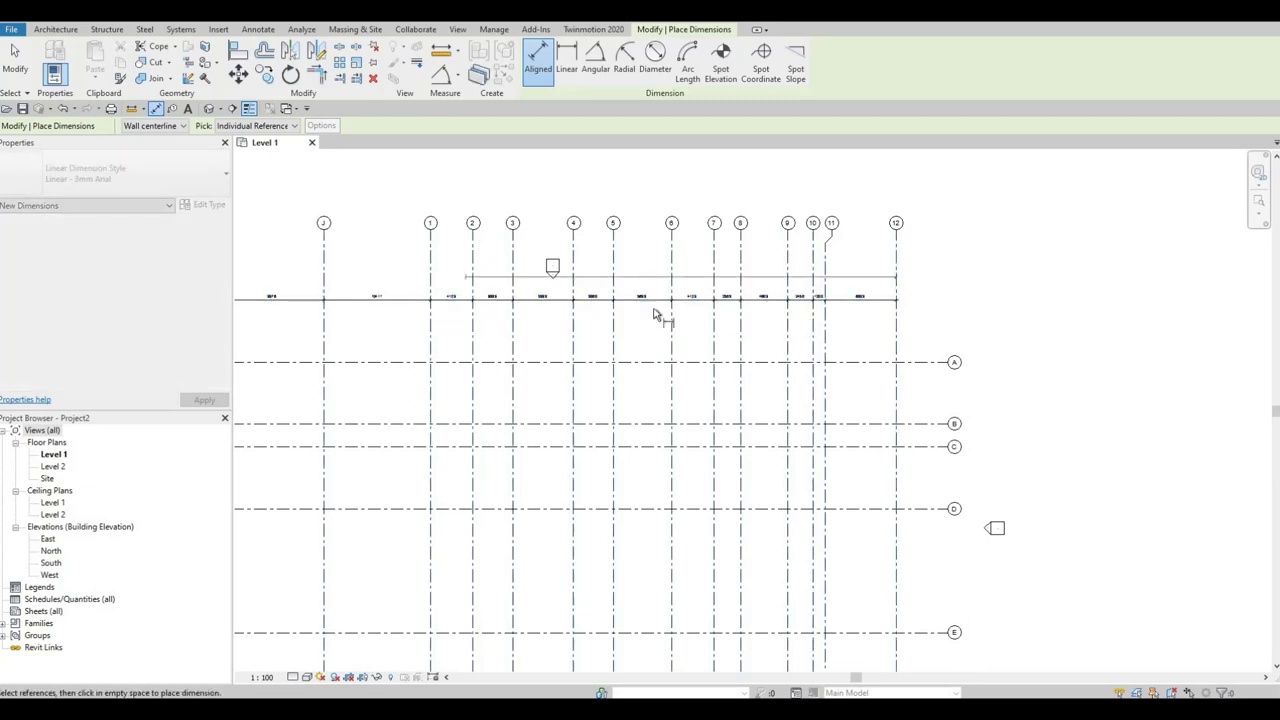
{"action": "middle_click_drag", "start_coordinate": [657, 314], "coordinate": [594, 320]}
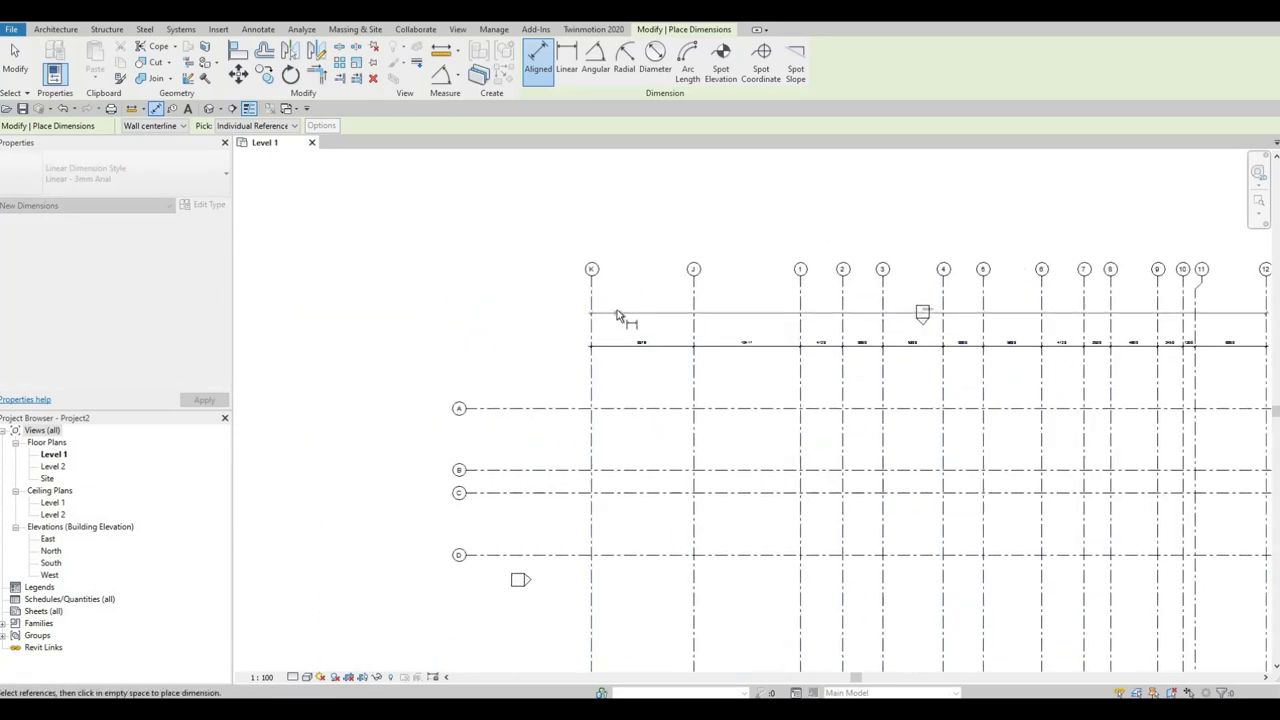
{"action": "middle_click_drag", "start_coordinate": [538, 415], "coordinate": [620, 322]}
{"action": "key", "text": "Escape"}
- Place an aligned dimension string across horizontal grids A, B, C, D, E, F and G, just west of grid K
{"action": "left_click", "coordinate": [622, 317]}
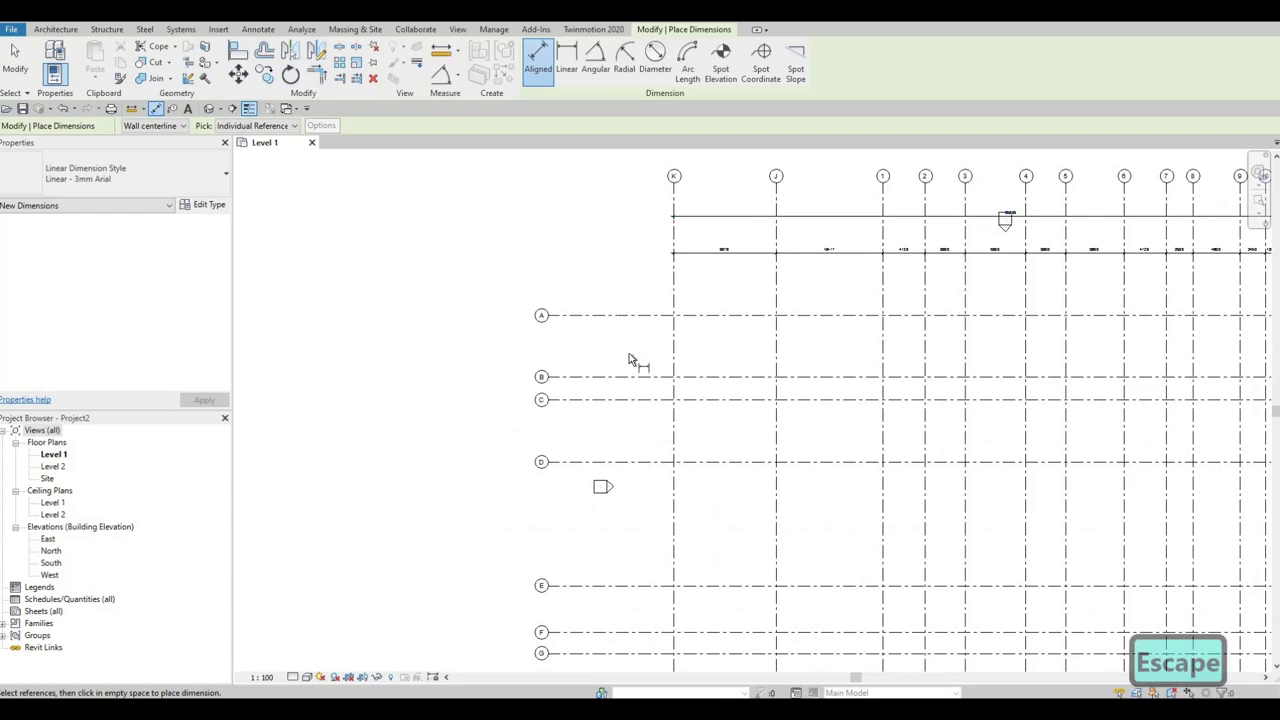
{"action": "left_click", "coordinate": [632, 376]}
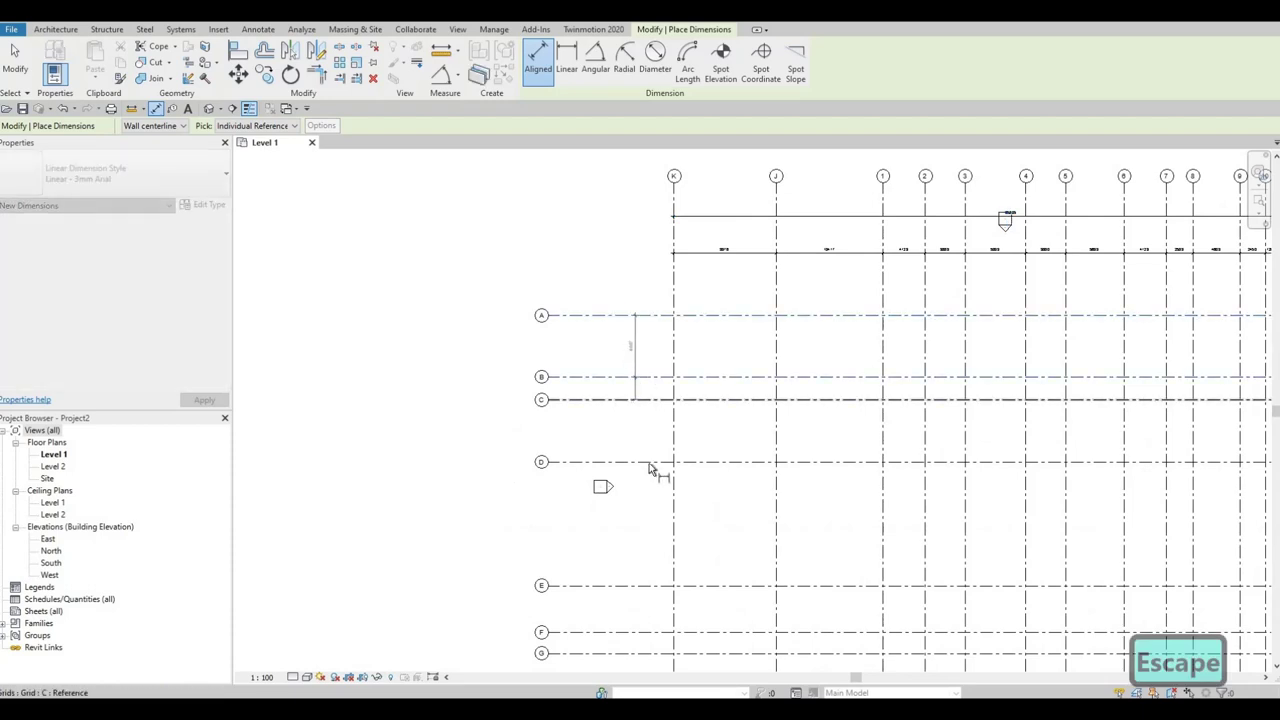
{"action": "middle_click_drag", "start_coordinate": [643, 593], "coordinate": [678, 322]}
{"action": "left_click", "coordinate": [677, 315]}
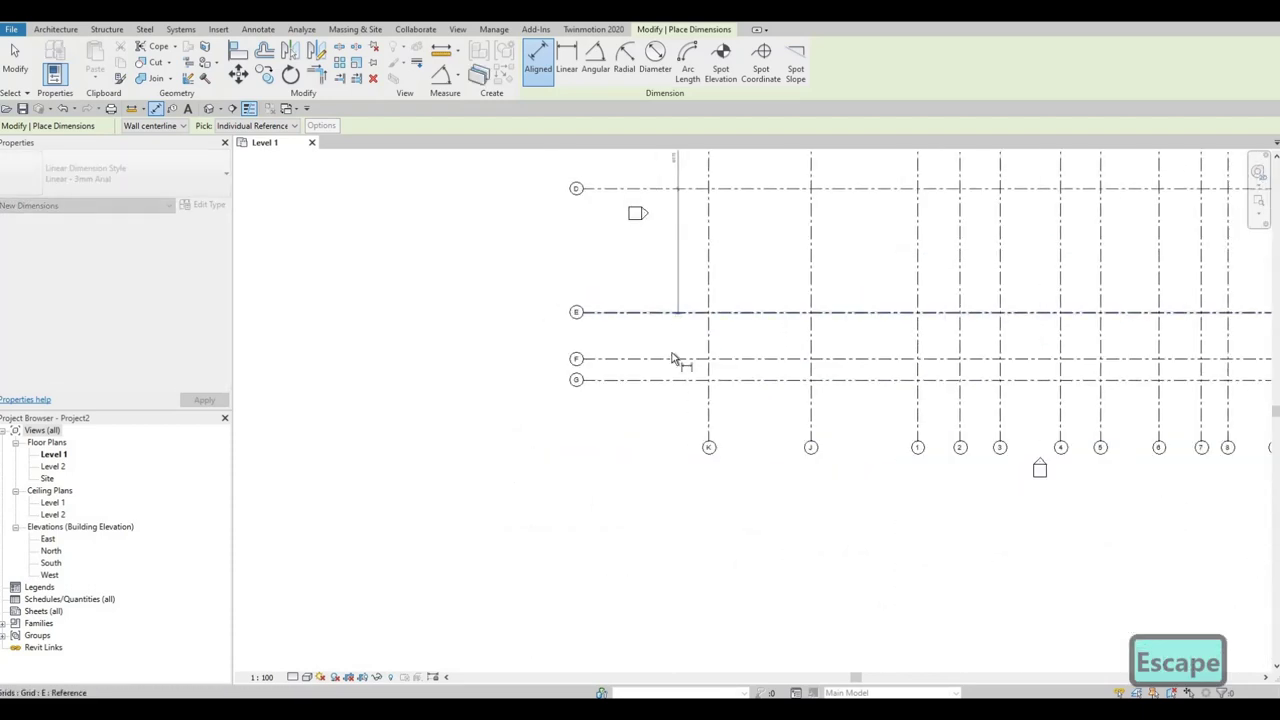
{"action": "left_click", "coordinate": [673, 359]}
{"action": "left_click", "coordinate": [670, 379]}
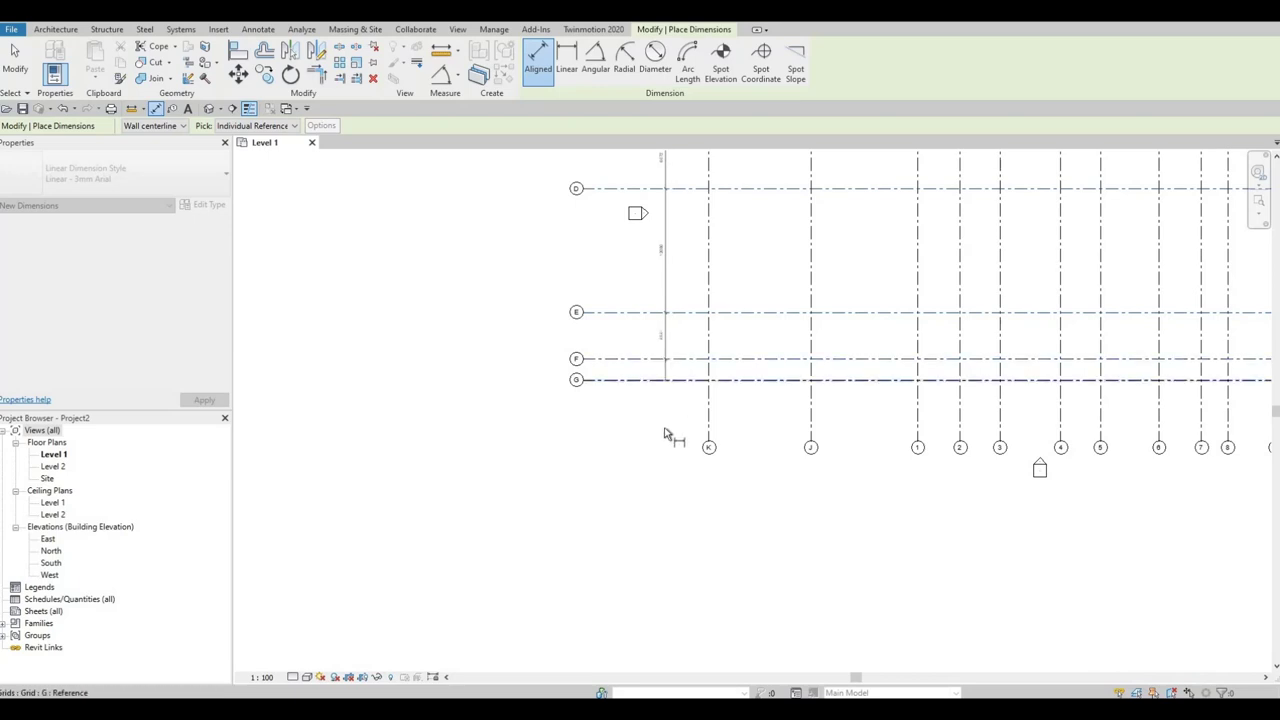
{"action": "left_click", "coordinate": [626, 394]}
{"action": "key", "text": "Escape"}
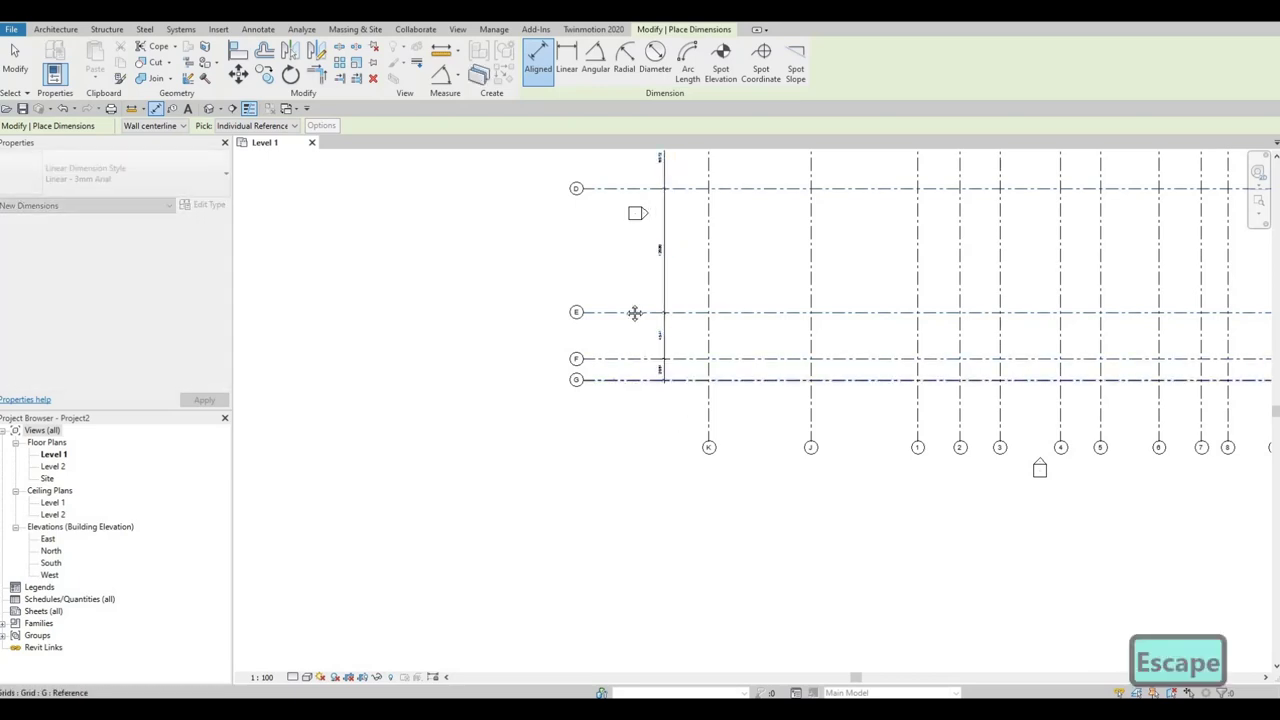
- Add an overall aligned dimension between grids G and A, west of the spacing string, and end dimensioning
{"action": "middle_click_drag", "start_coordinate": [645, 342], "coordinate": [653, 584]}
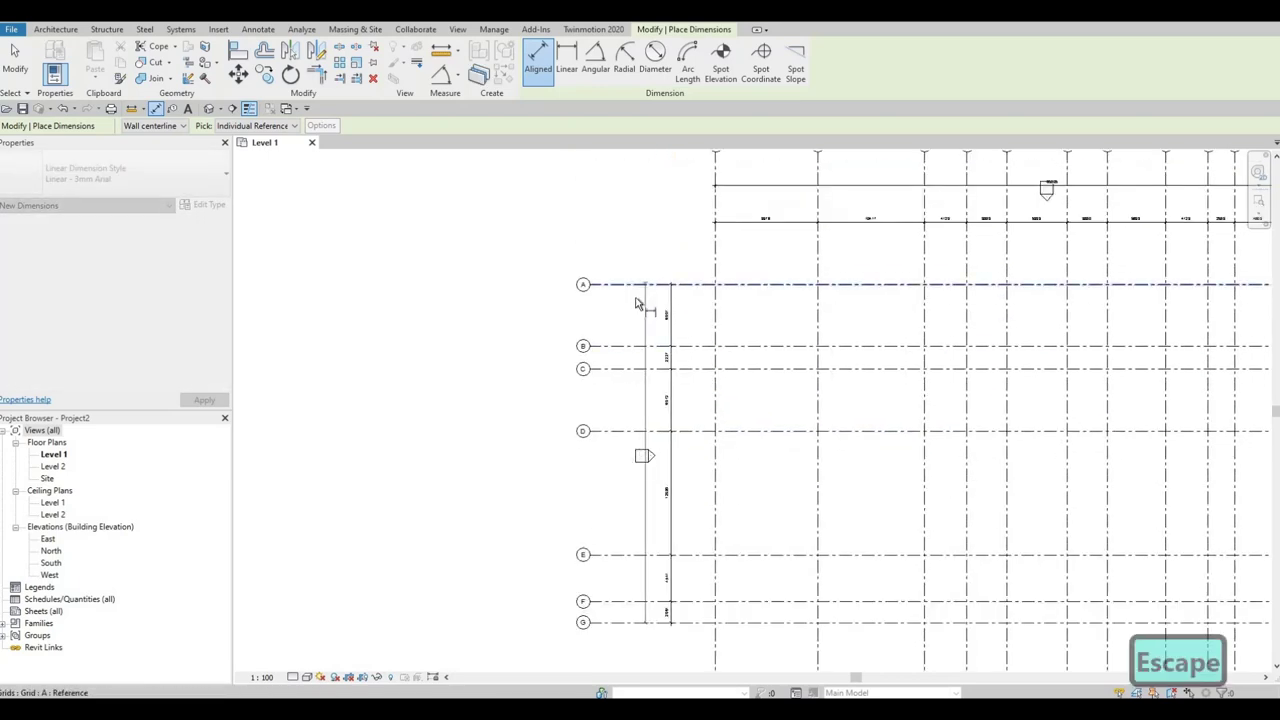
{"action": "key", "text": "Escape"}
{"action": "scroll", "coordinate": [646, 311], "scroll_direction": "down", "scroll_amount": 2}
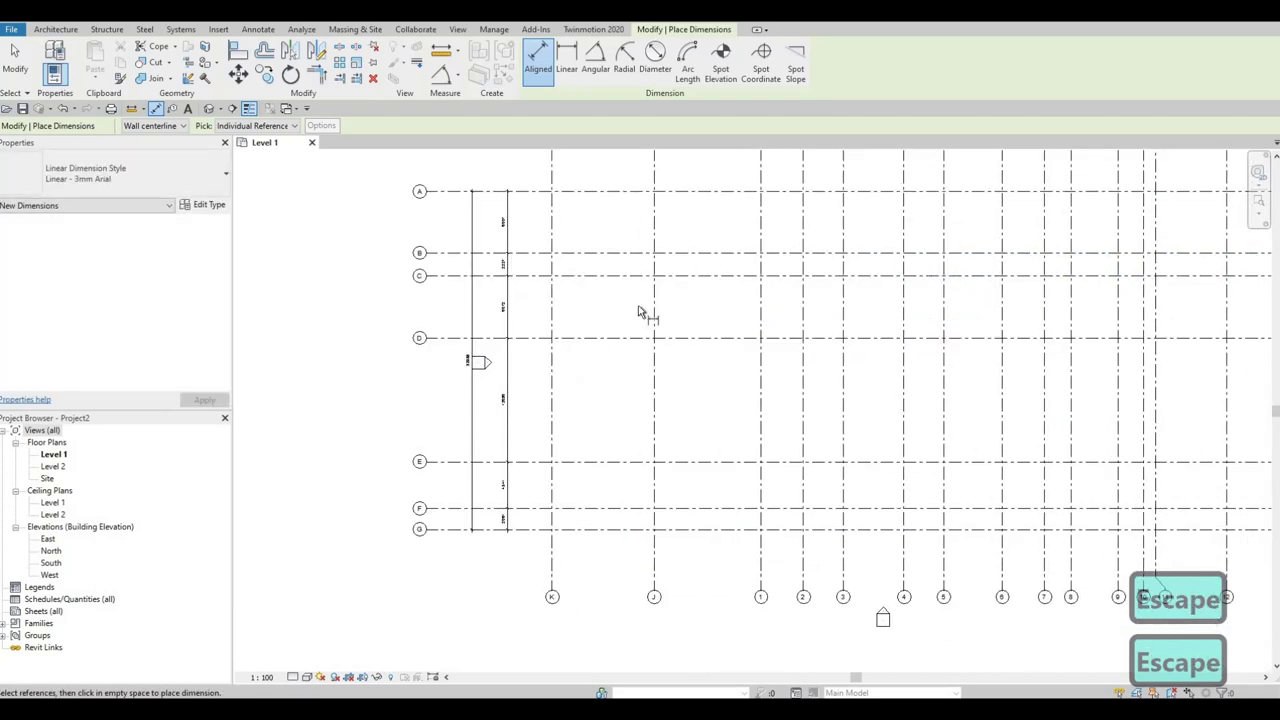
{"action": "scroll", "coordinate": [646, 381], "scroll_direction": "down", "scroll_amount": 1}
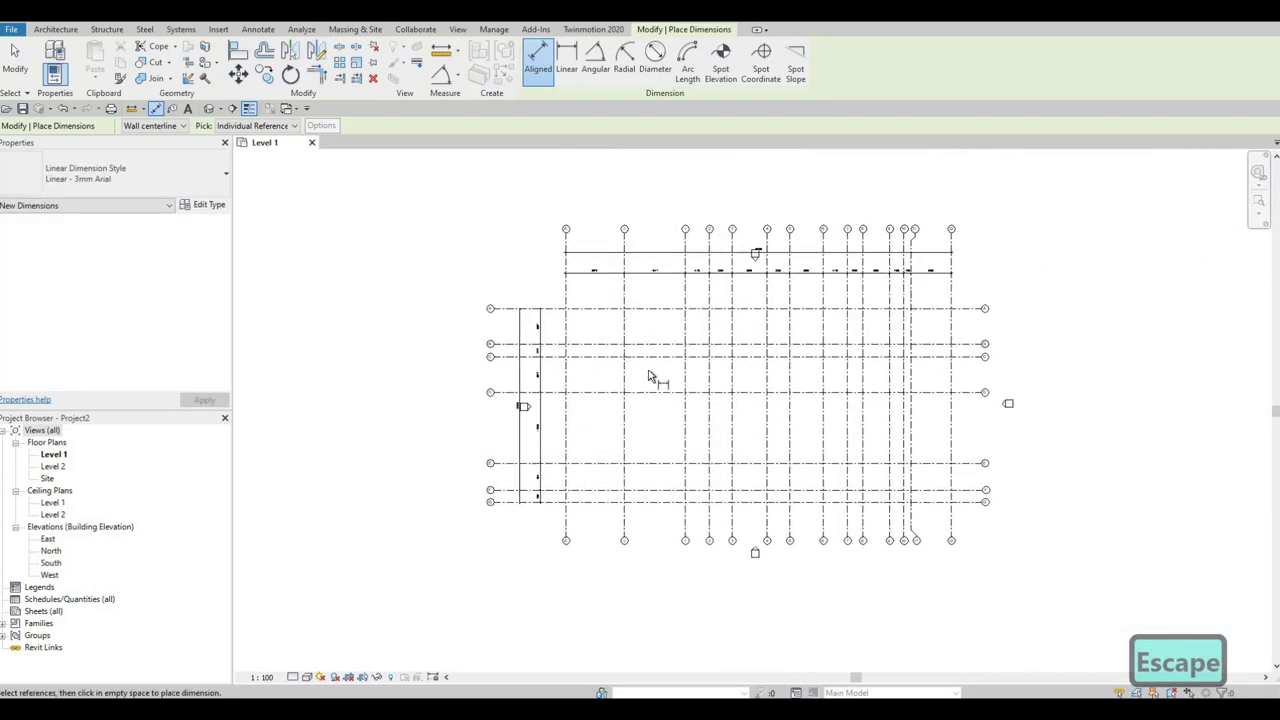
{"action": "key", "text": "Escape"}
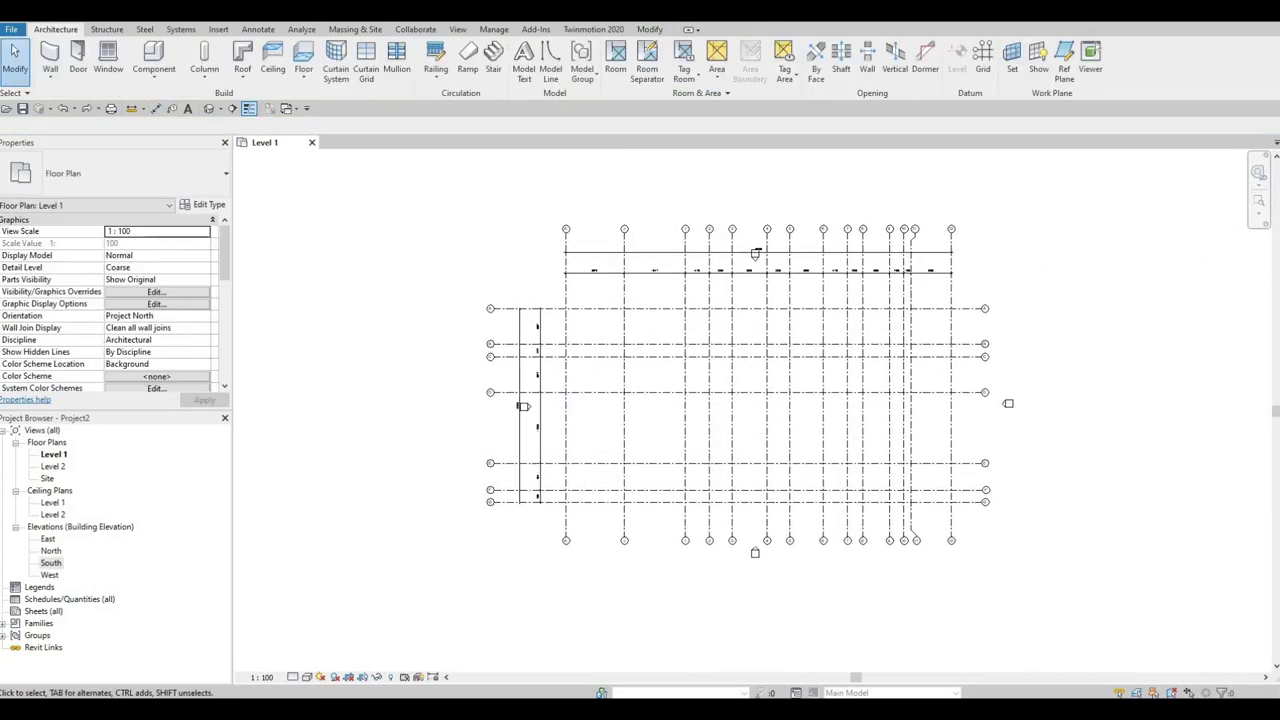
- In the South elevation, extend the west ends of the Level 1 and Level 2 lines past grid K
{"action": "double_click", "coordinate": [50, 564]}
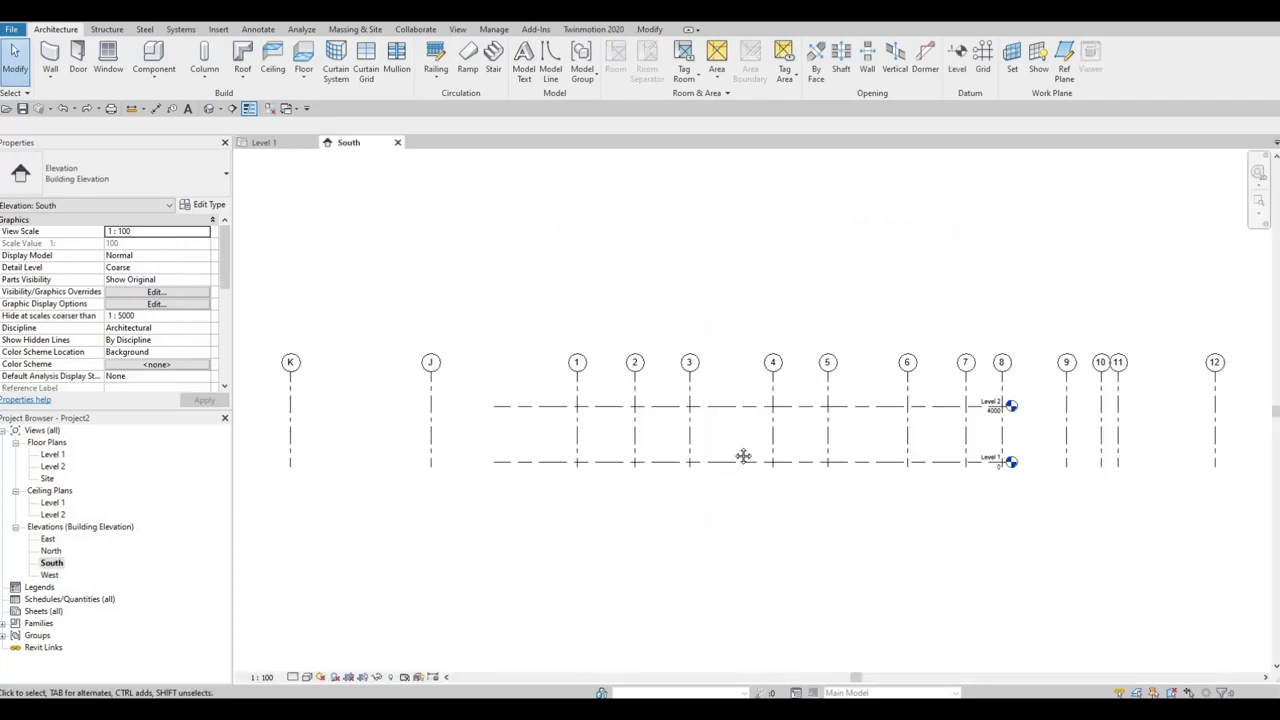
{"action": "left_click", "coordinate": [533, 444]}
{"action": "left_click_drag", "start_coordinate": [495, 443], "coordinate": [300, 445]}
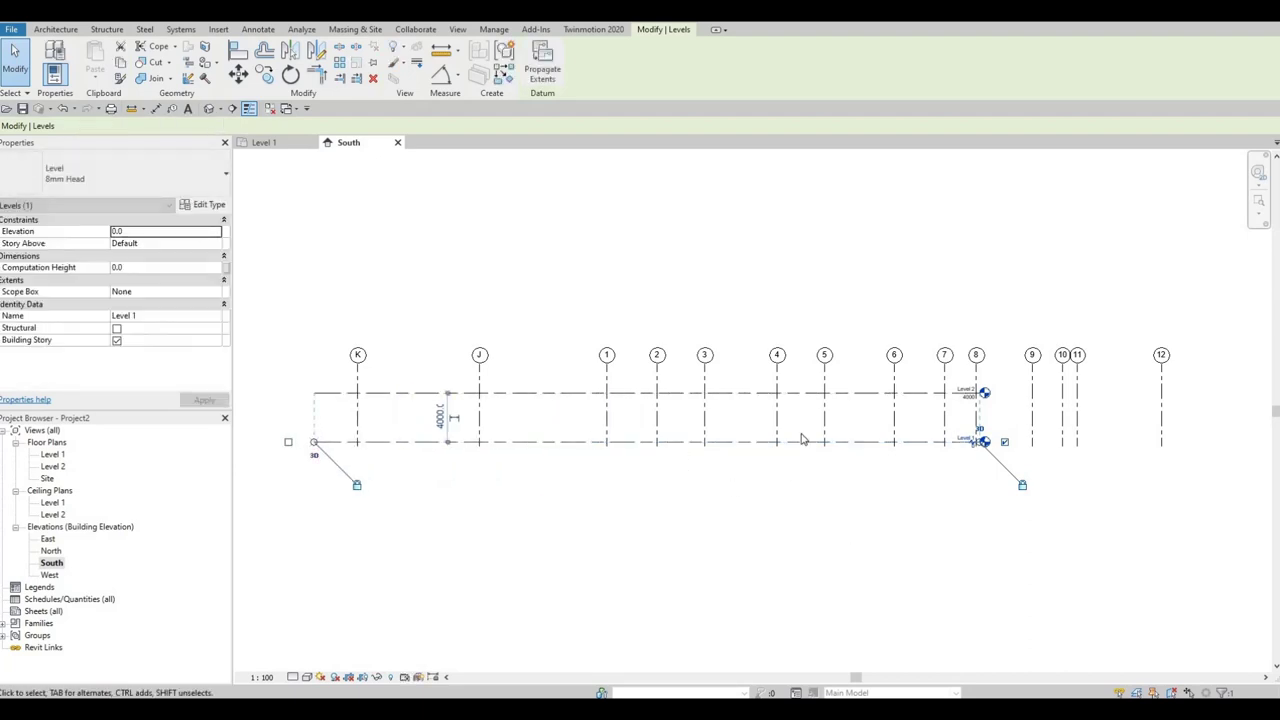
{"action": "scroll", "coordinate": [790, 430], "scroll_direction": "down", "scroll_amount": 1}
{"action": "scroll", "coordinate": [786, 423], "scroll_direction": "up", "scroll_amount": 5}
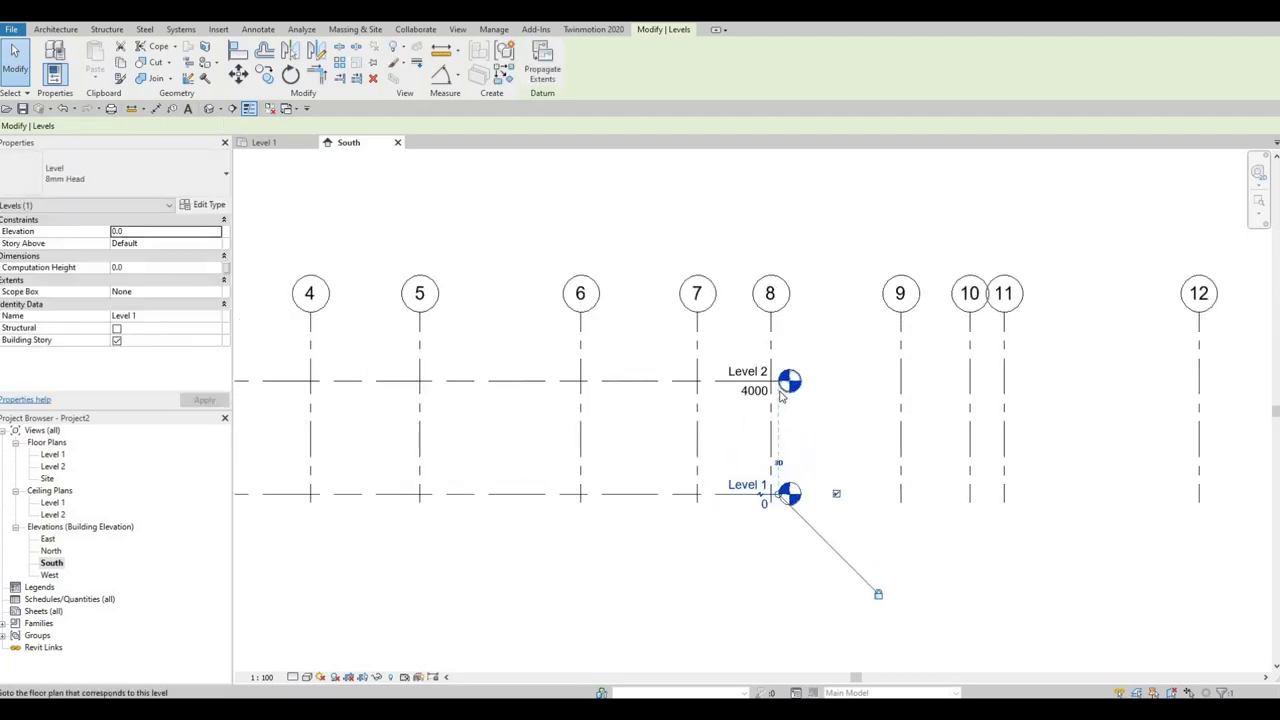
{"action": "key", "text": "Escape"}
{"action": "key", "text": "Escape"}
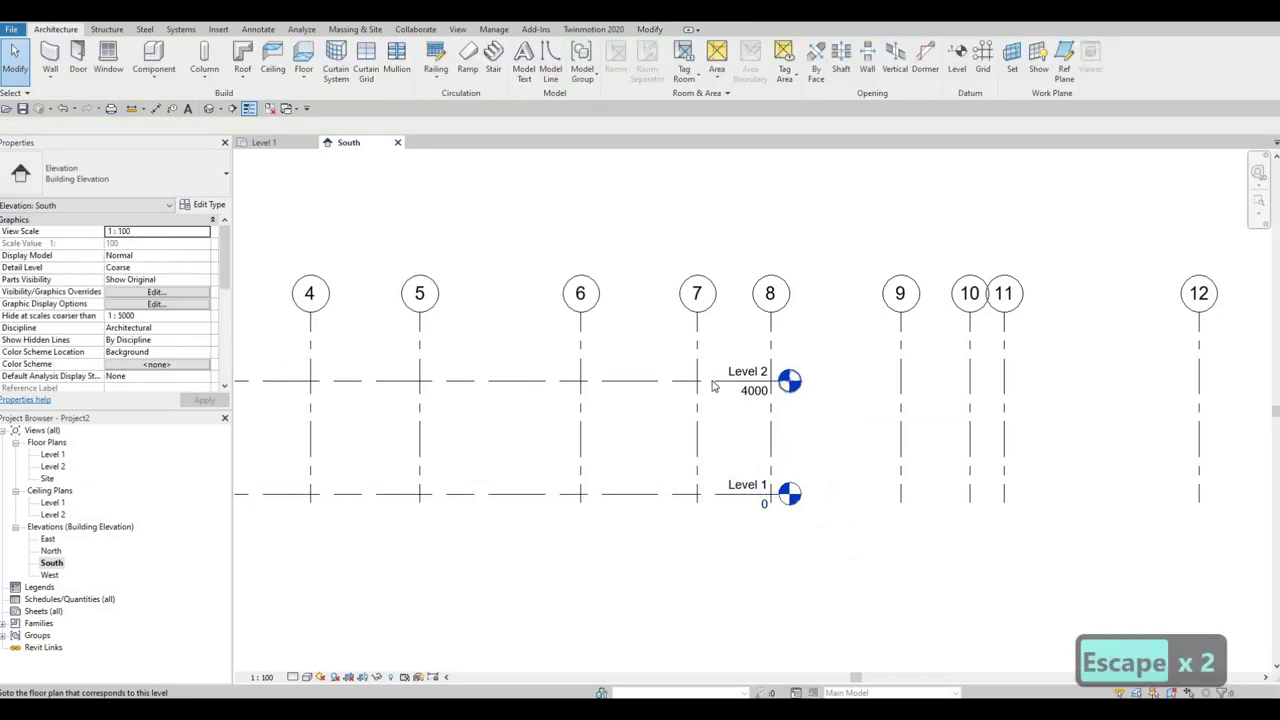
- Extend the east ends of the Level 1 and Level 2 lines past grid 12 and clear the selection
{"action": "left_click", "coordinate": [770, 385]}
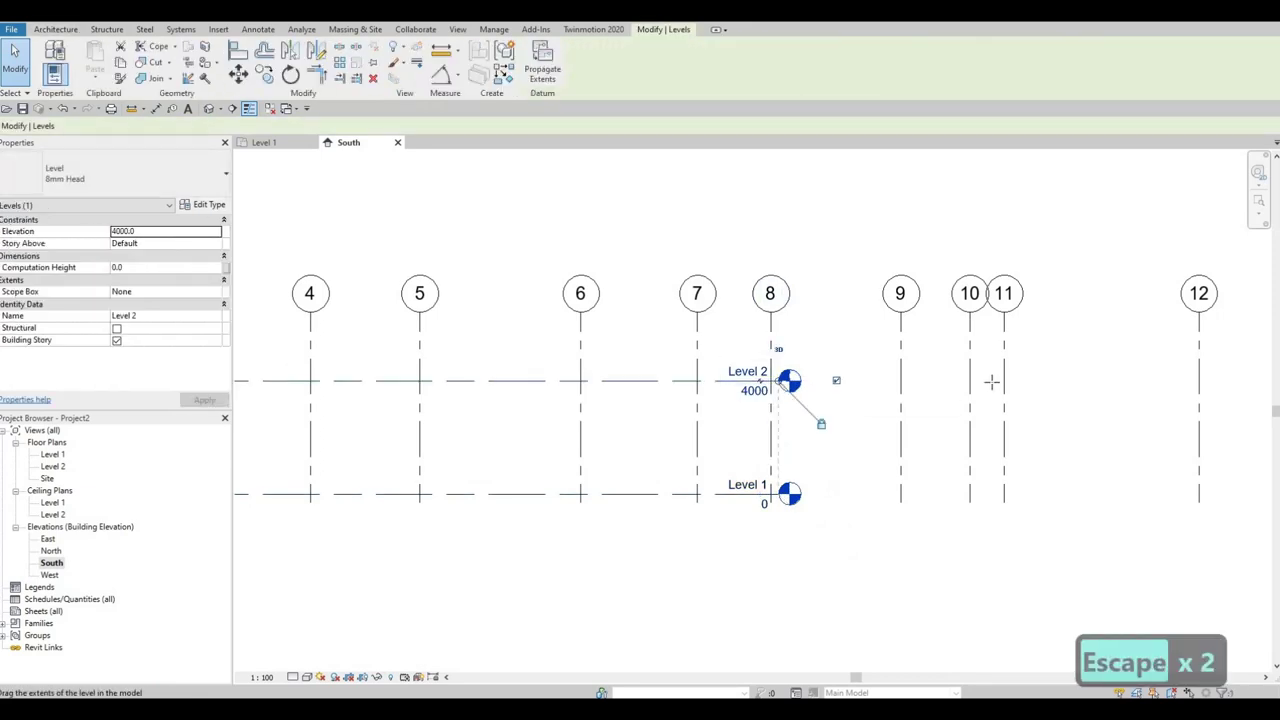
{"action": "scroll", "coordinate": [1154, 383], "scroll_direction": "down", "scroll_amount": 4}
{"action": "left_click_drag", "start_coordinate": [991, 381], "coordinate": [1188, 381]}
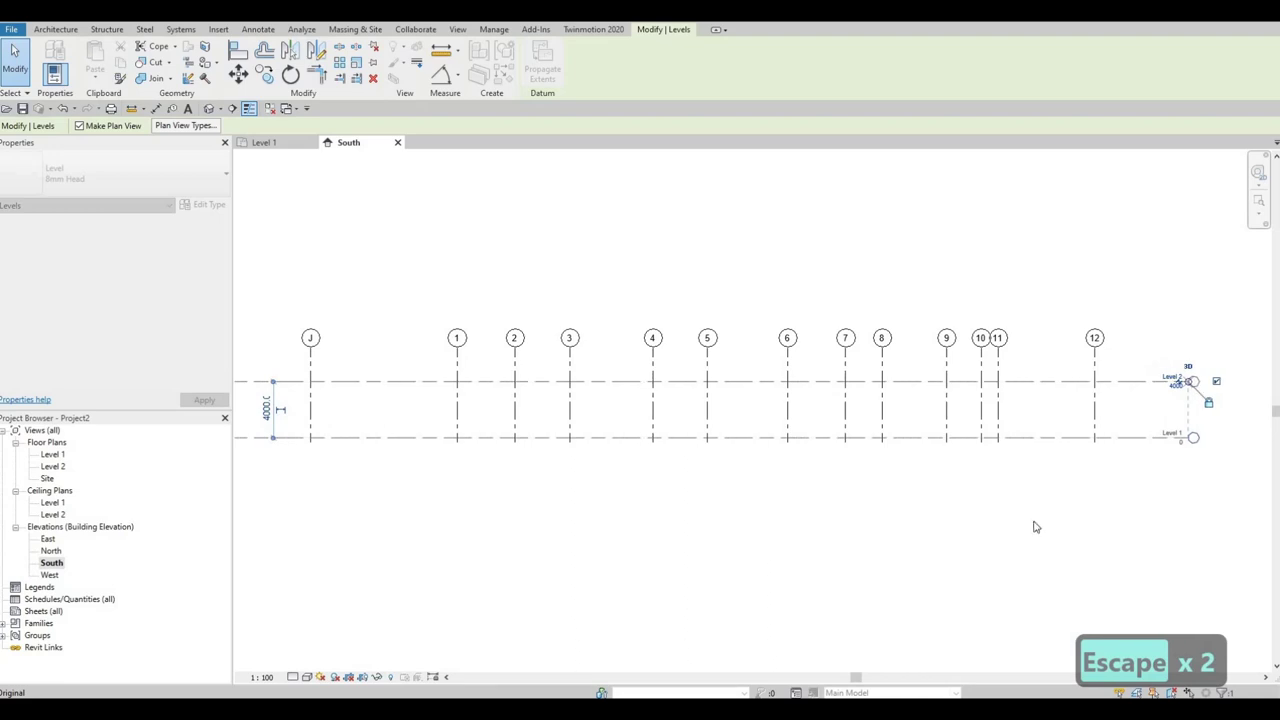
{"action": "key", "text": "Escape"}
- Set the elevation of Level 2 to 6000 and clear the selection
{"action": "scroll", "coordinate": [1049, 389], "scroll_direction": "down", "scroll_amount": 2}
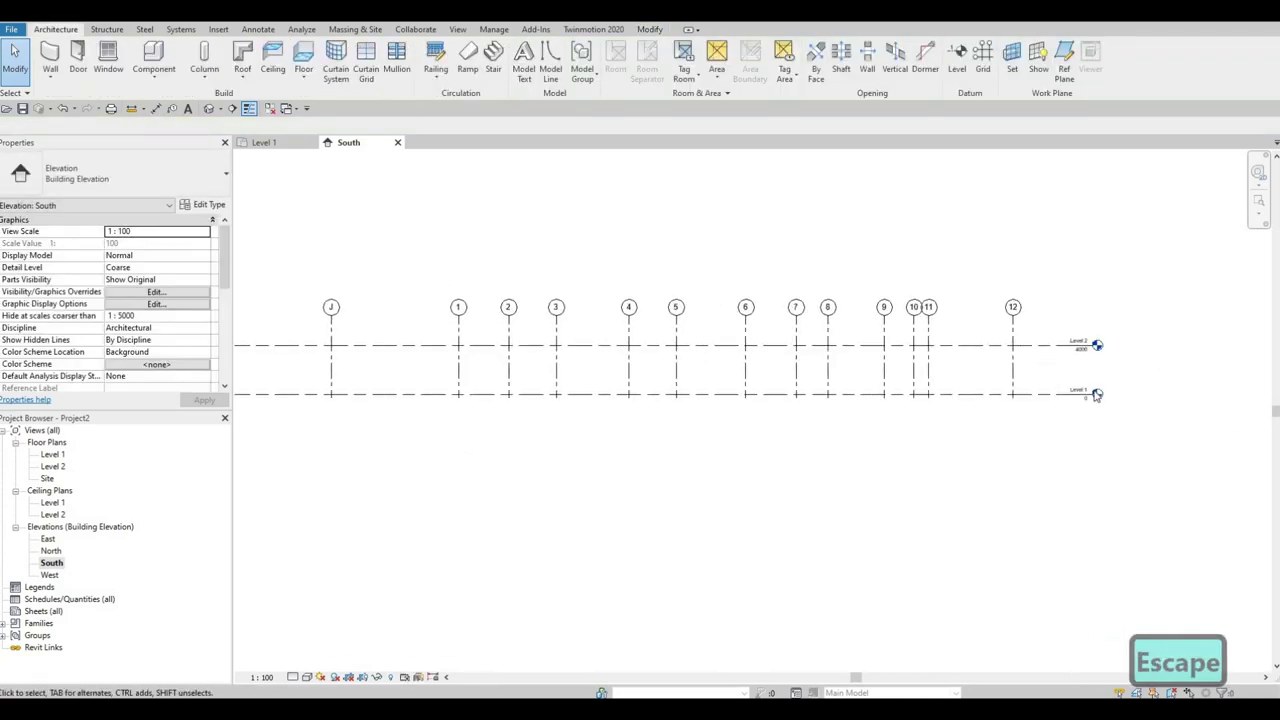
{"action": "scroll", "coordinate": [1097, 395], "scroll_direction": "up", "scroll_amount": 1}
{"action": "scroll", "coordinate": [1092, 395], "scroll_direction": "up", "scroll_amount": 1}
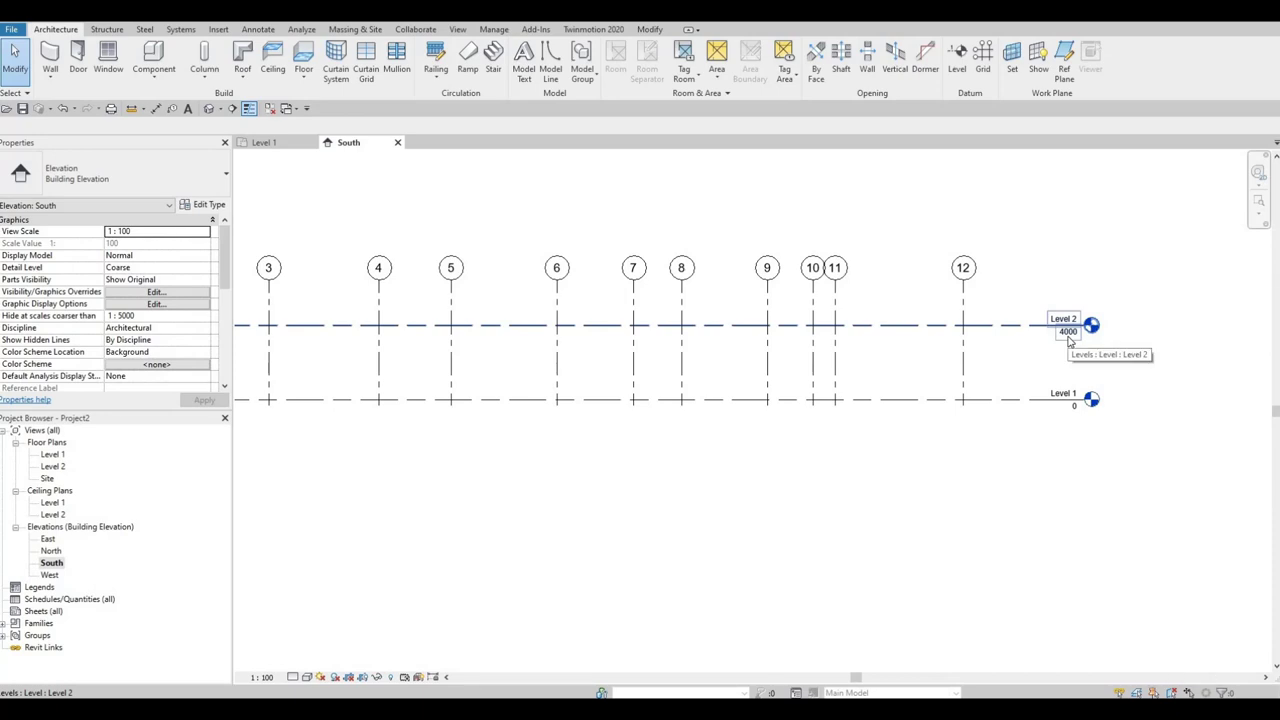
{"action": "left_click", "coordinate": [1068, 341]}
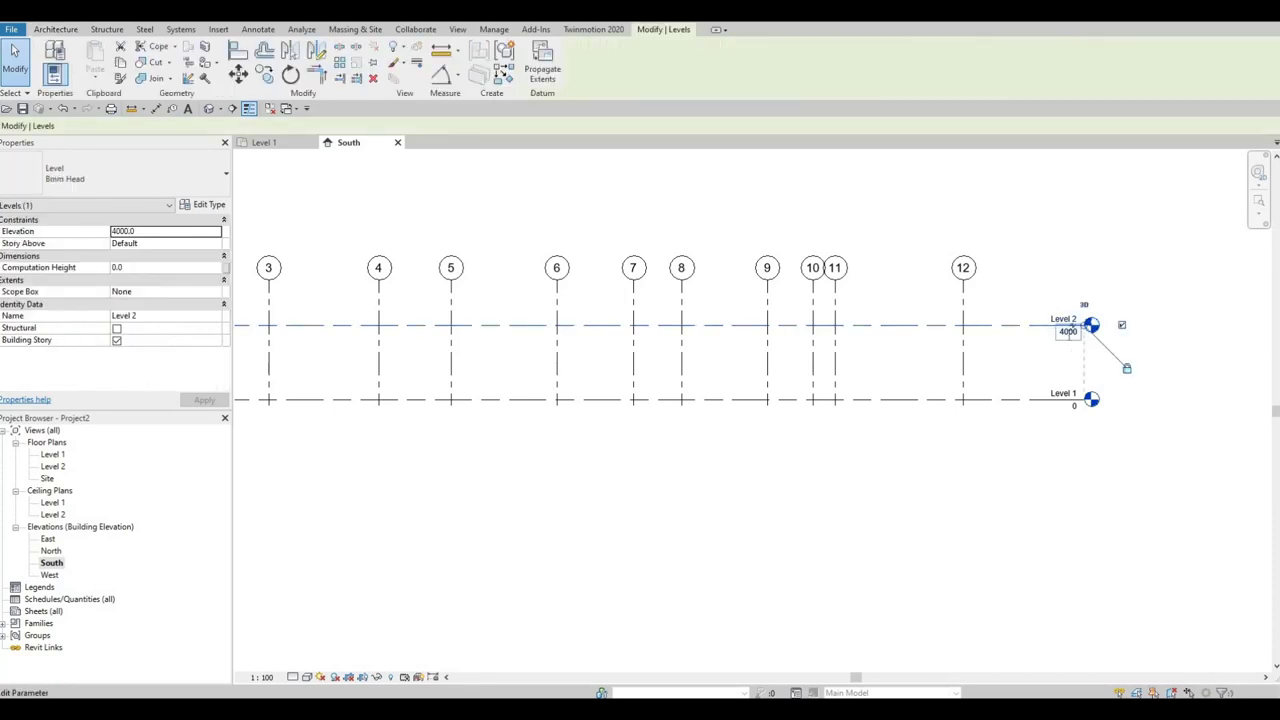
{"action": "left_click", "coordinate": [1068, 332]}
{"action": "type", "text": "600"}
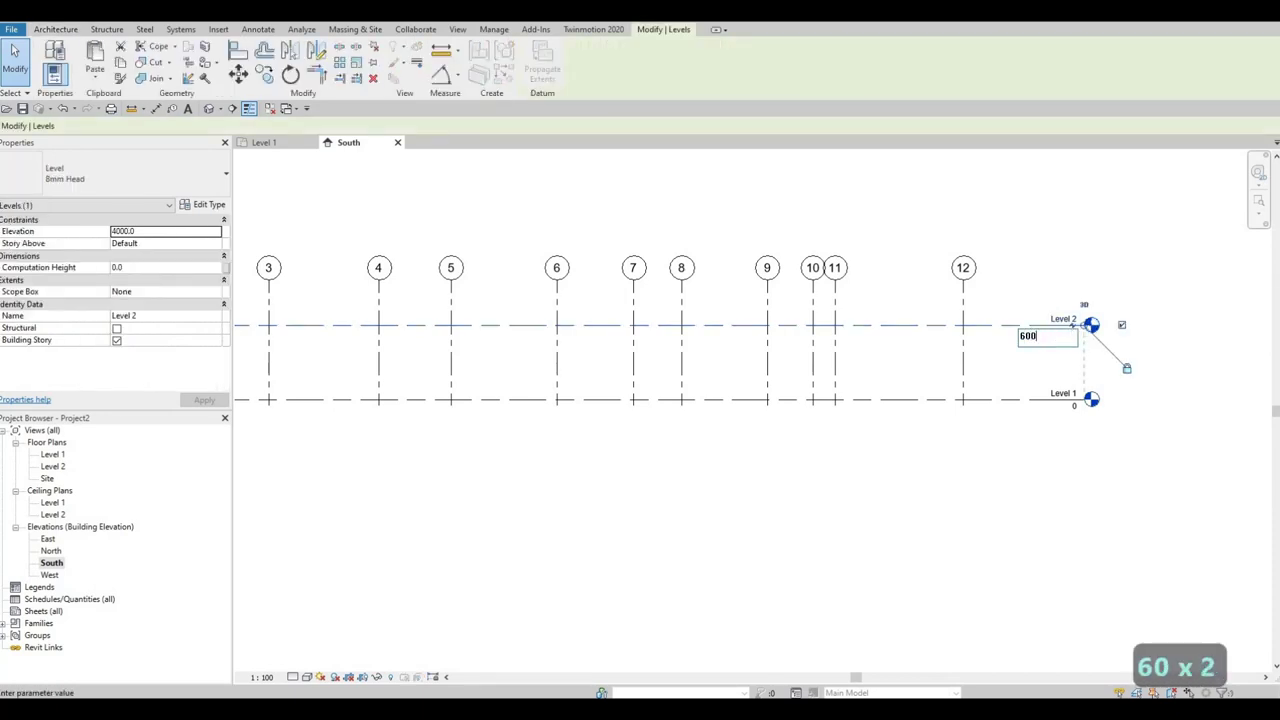
{"action": "type", "text": "0"}
{"action": "key", "text": "Return"}
{"action": "key", "text": "Escape"}
{"action": "key", "text": "Escape"}
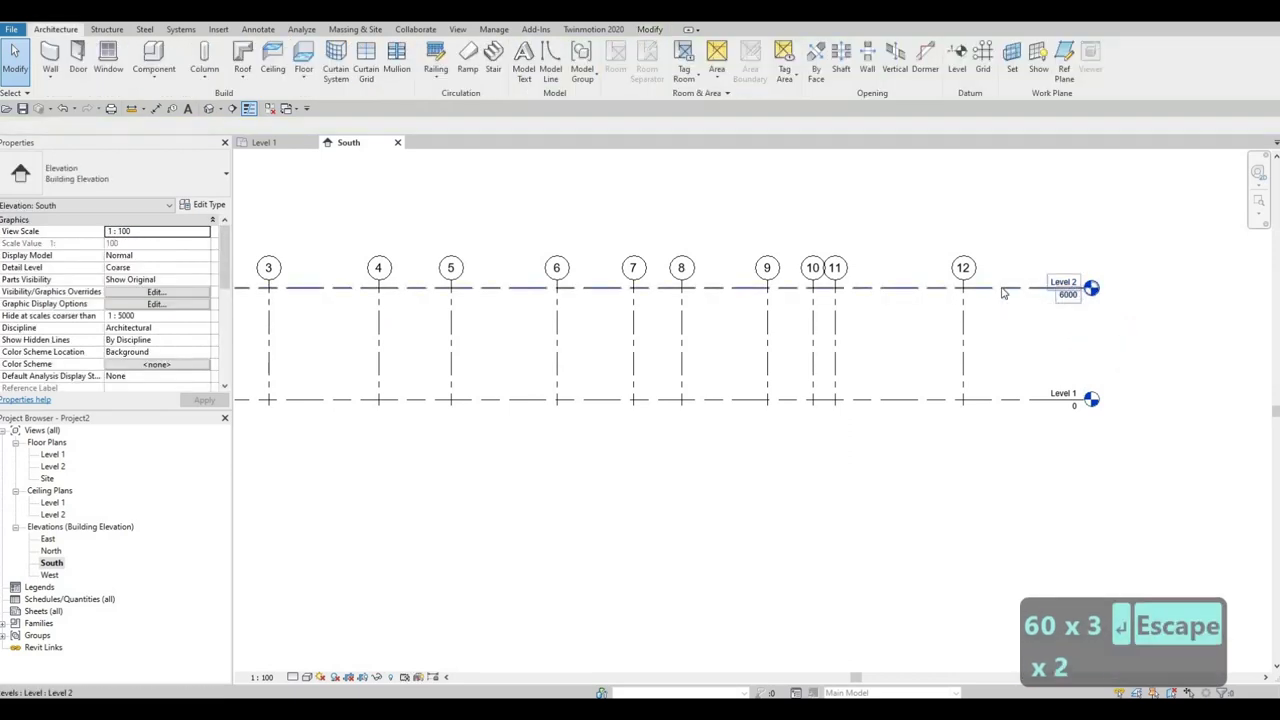
- Copy the Level 2 line straight up by 8000 to add a third level
{"action": "left_click", "coordinate": [1003, 293]}
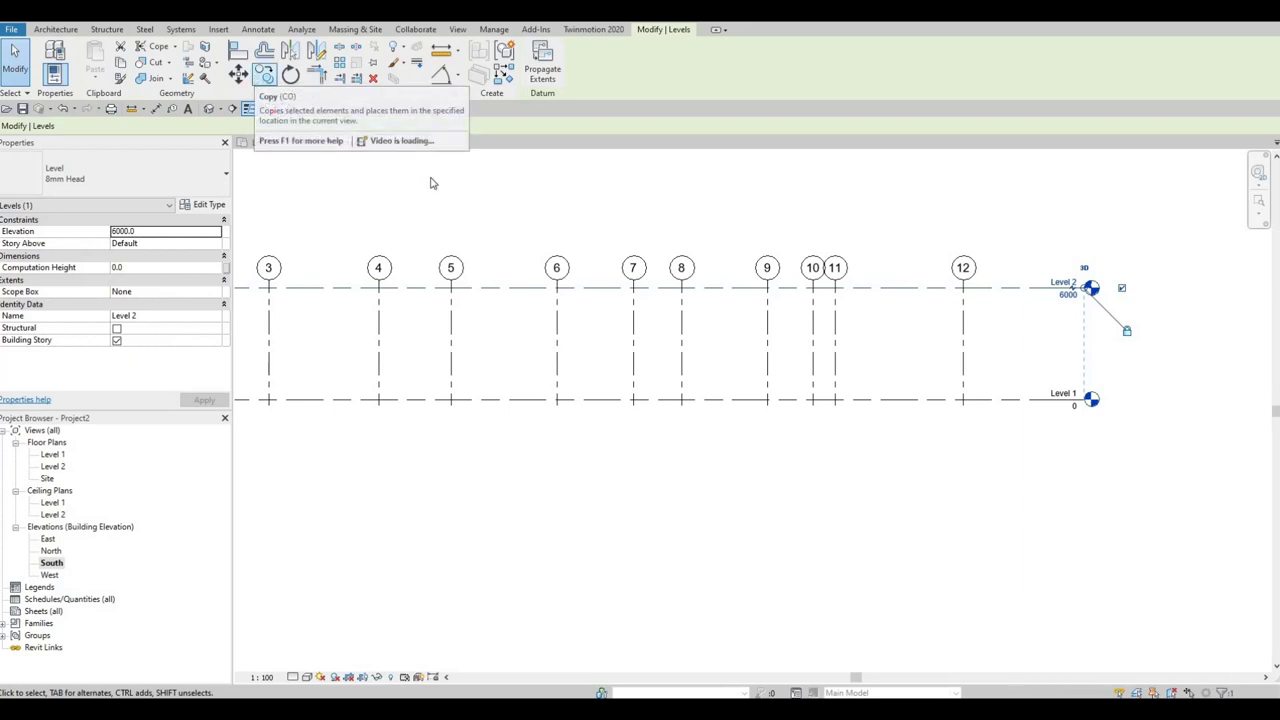
{"action": "key", "text": "c"}
{"action": "key", "text": "o"}
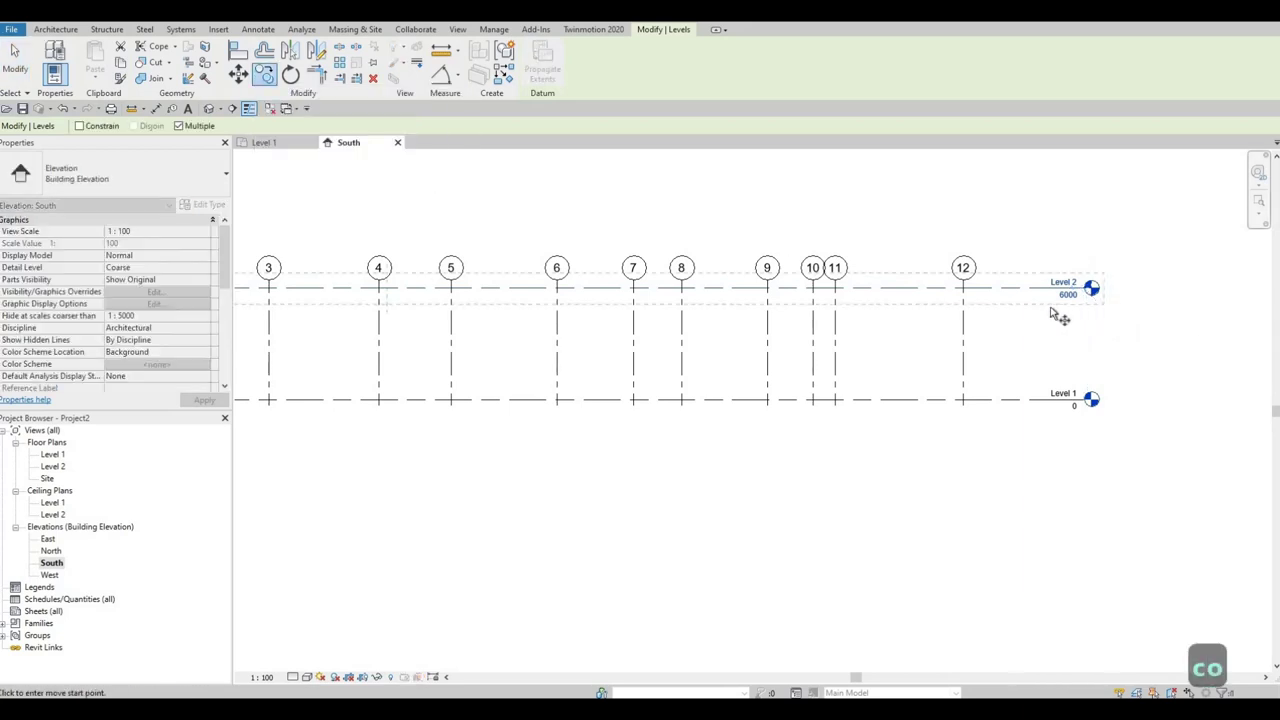
{"action": "left_click", "coordinate": [998, 293]}
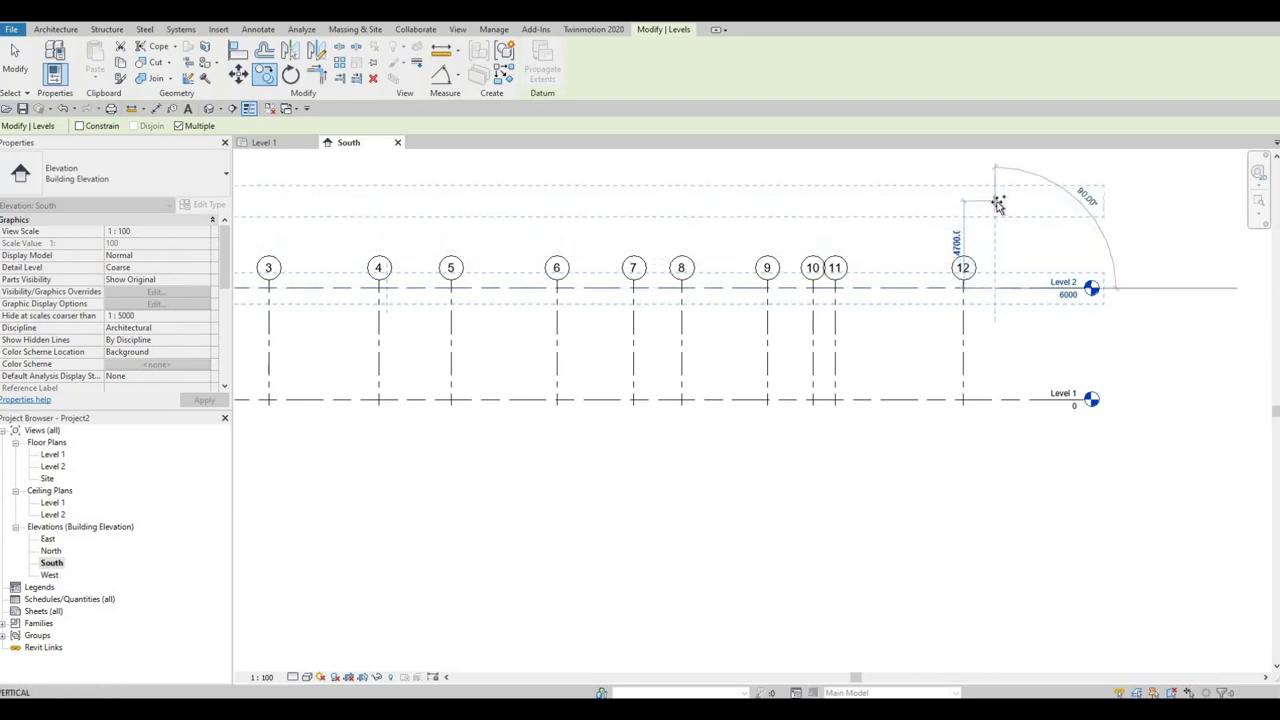
{"action": "type", "text": "8"}
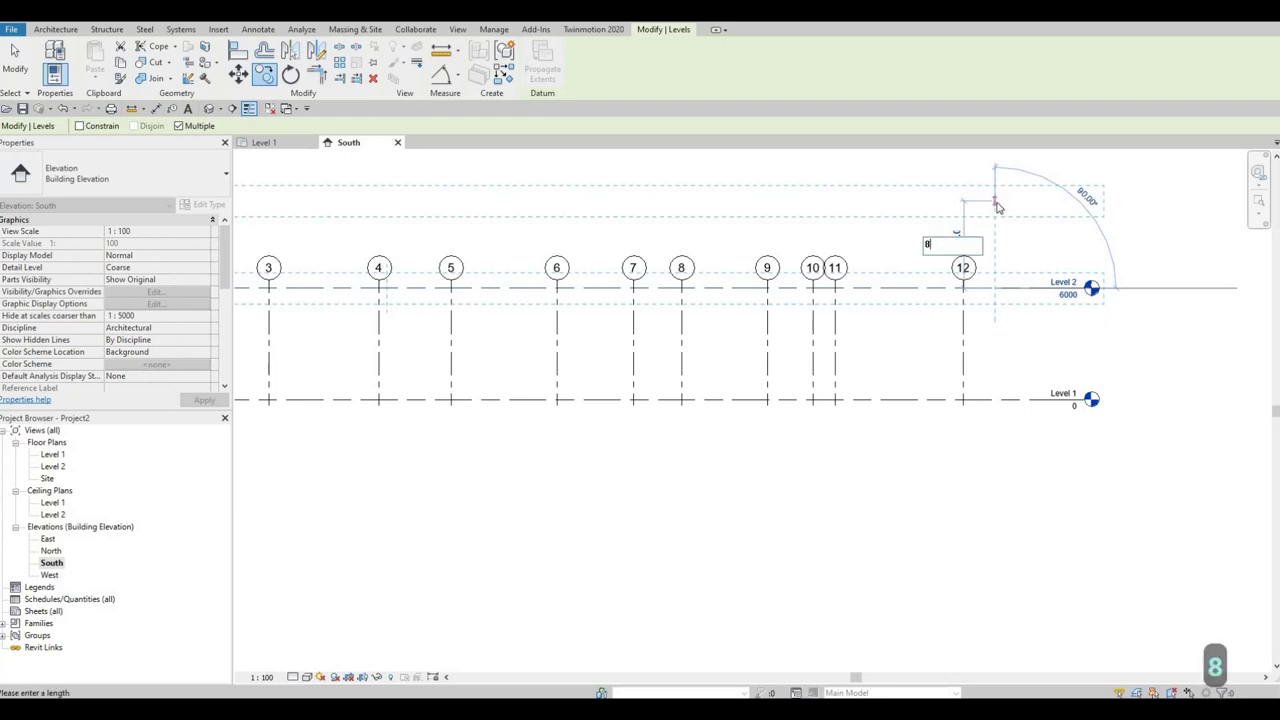
{"action": "type", "text": "000"}
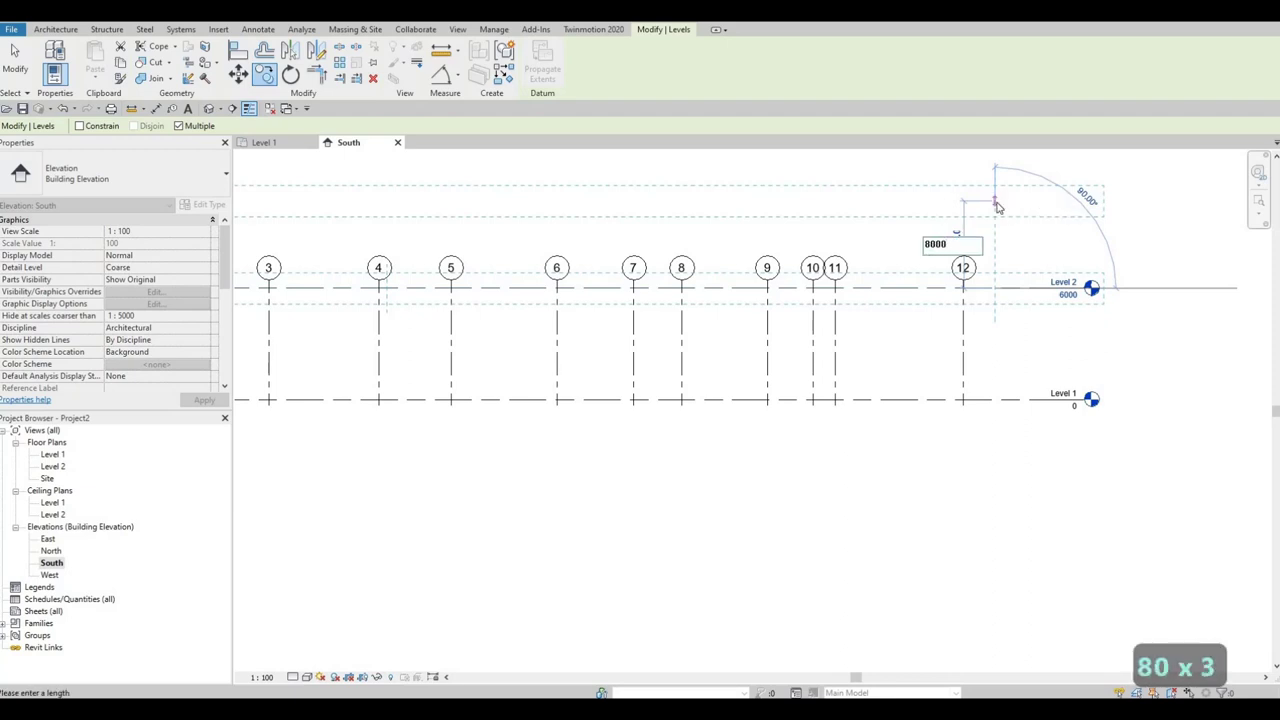
{"action": "key", "text": "Return"}
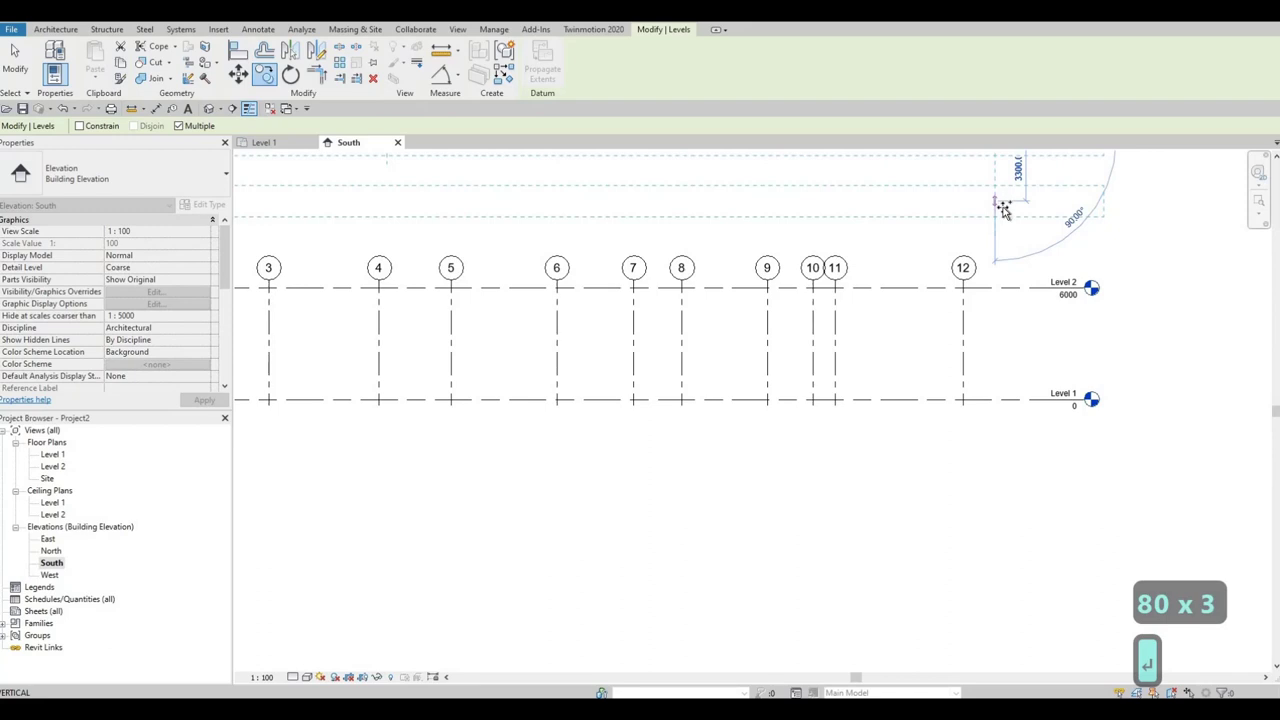
{"action": "scroll", "coordinate": [1003, 208], "scroll_direction": "down", "scroll_amount": 1}
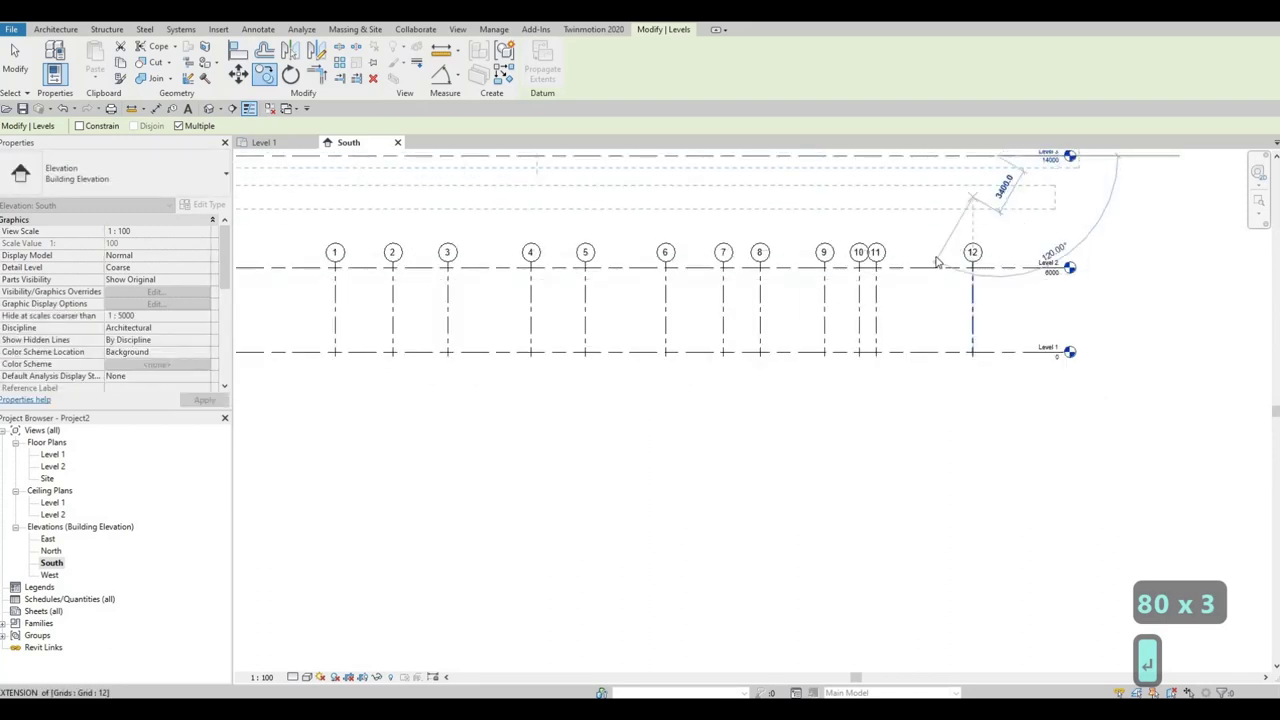
{"action": "key", "text": "Escape"}
{"action": "key", "text": "Escape"}
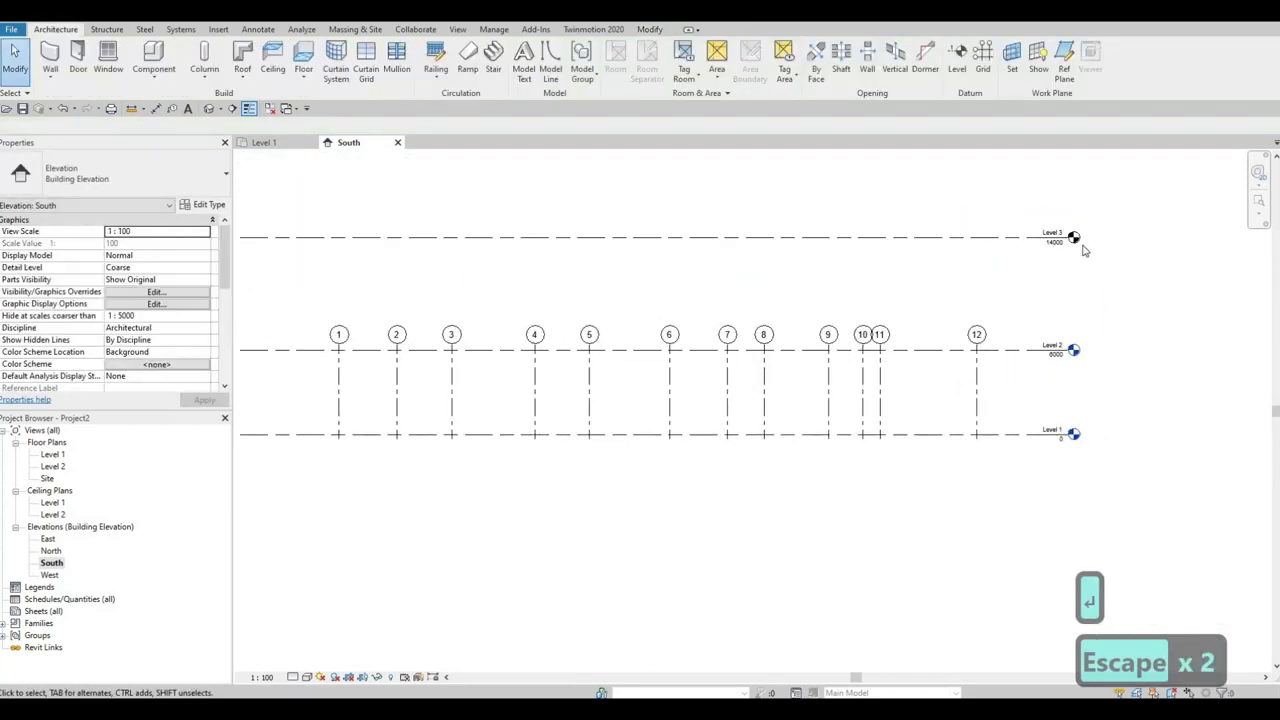
- Set the elevation of Level 3 to 8000 and clear the selection
{"action": "scroll", "coordinate": [1080, 245], "scroll_direction": "up", "scroll_amount": 3}
{"action": "left_click", "coordinate": [1033, 238]}
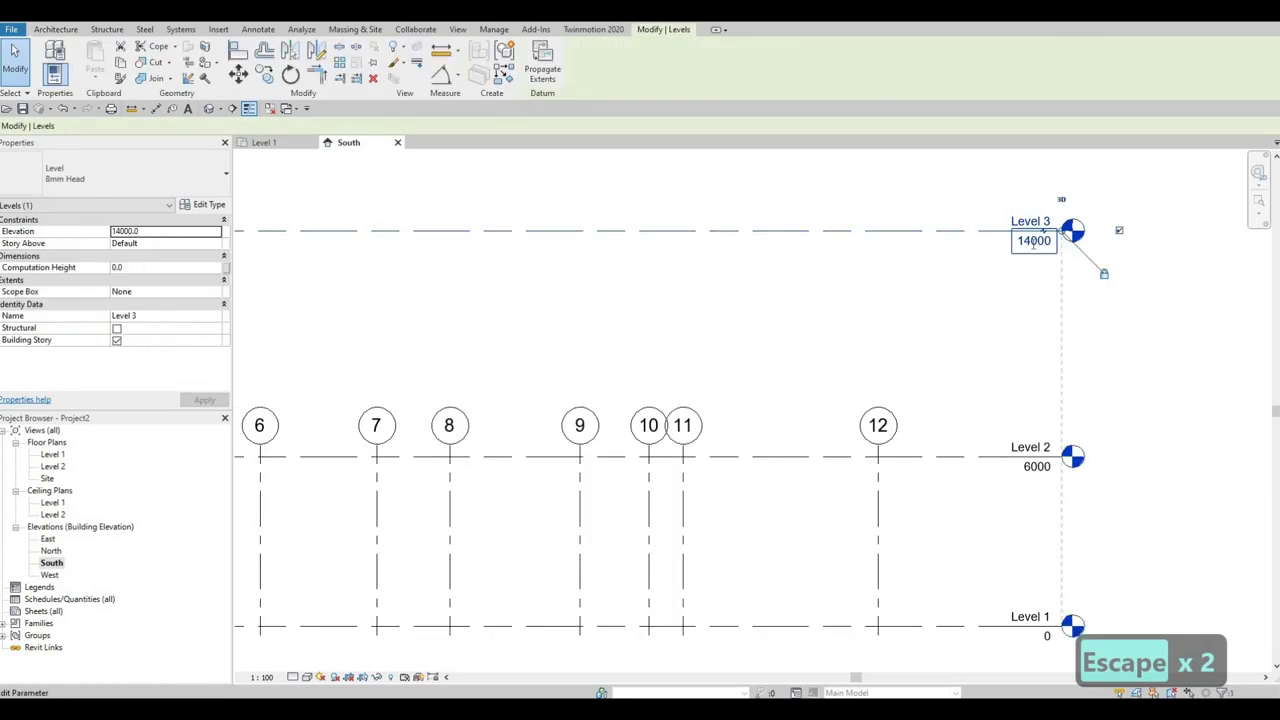
{"action": "left_click", "coordinate": [1033, 241]}
{"action": "type", "text": "8000"}
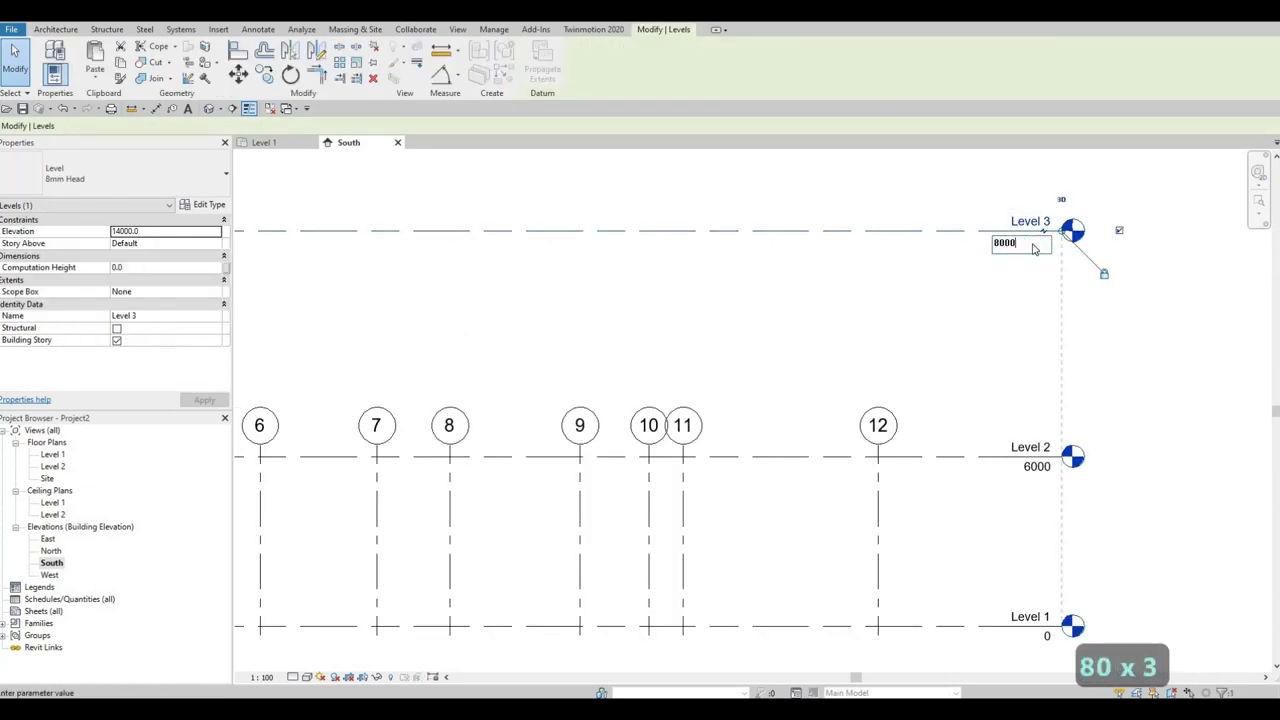
{"action": "key", "text": "Return"}
{"action": "key", "text": "Escape"}
{"action": "key", "text": "Escape"}
- Extend the upper ends of the aligned grid lines above Level 3 in the South elevation and clear the selection
{"action": "scroll", "coordinate": [980, 332], "scroll_direction": "down", "scroll_amount": 4}
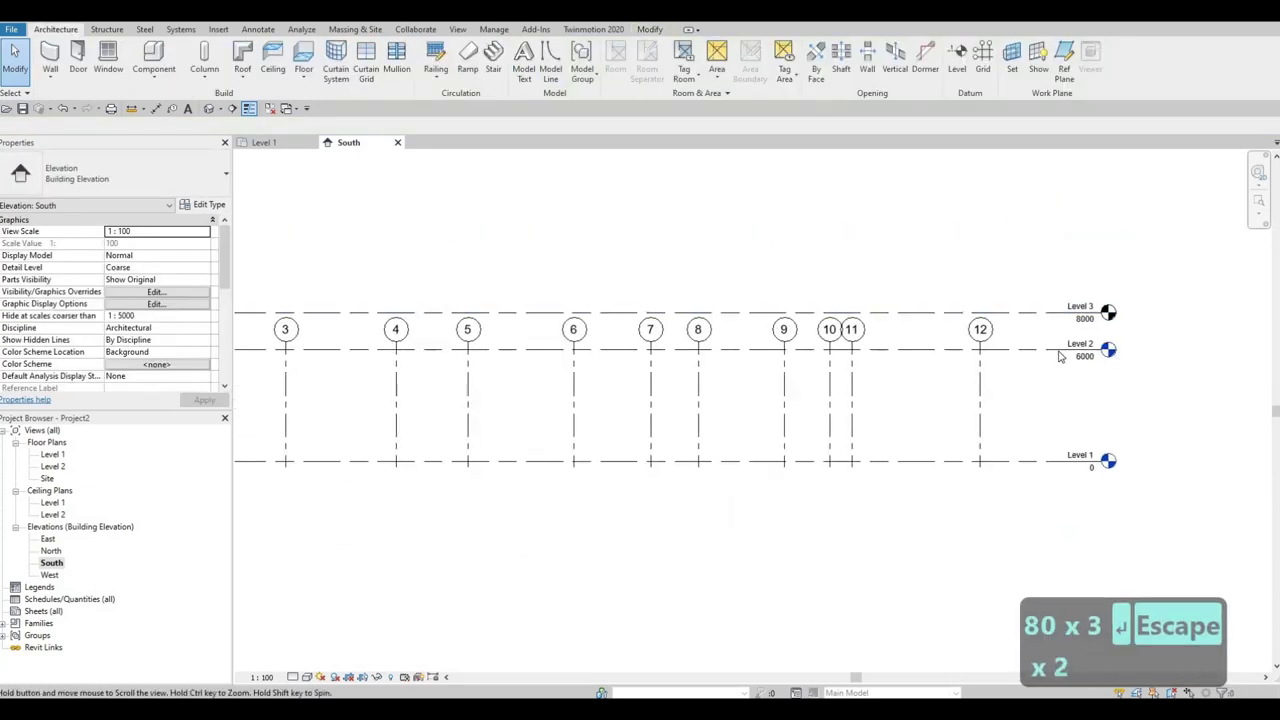
{"action": "scroll", "coordinate": [980, 370], "scroll_direction": "up", "scroll_amount": 2}
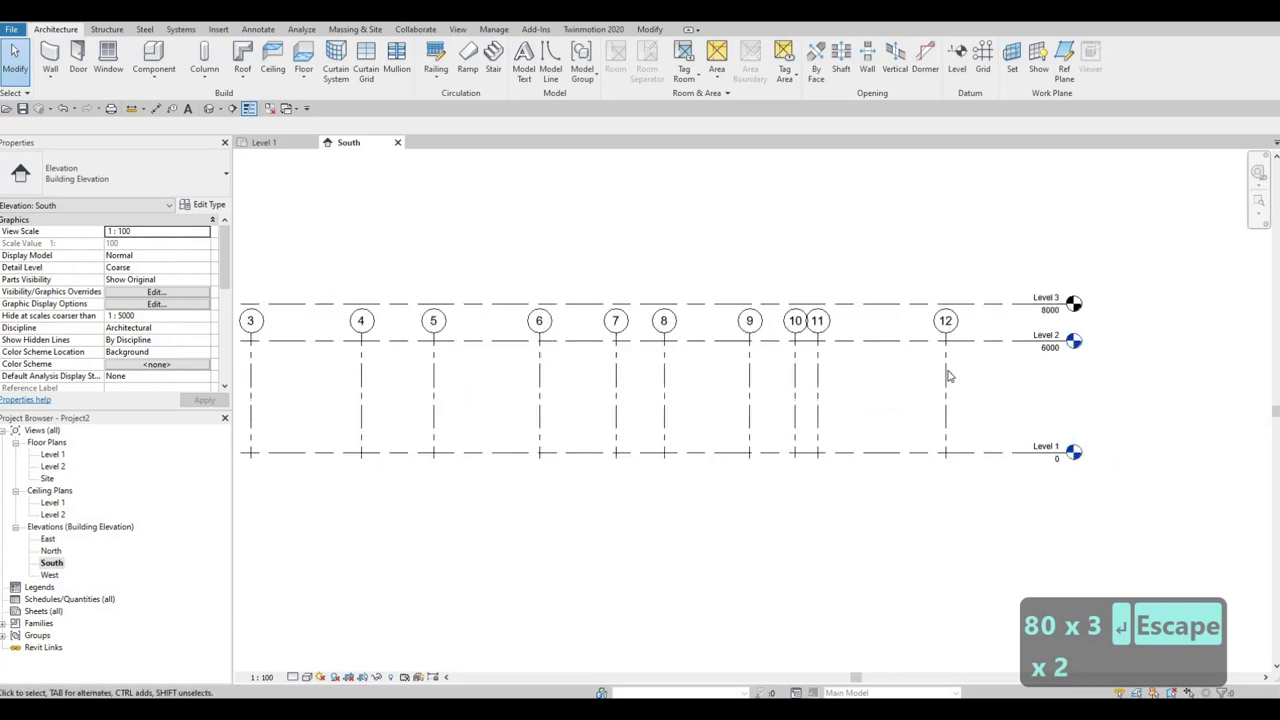
{"action": "left_click", "coordinate": [946, 340]}
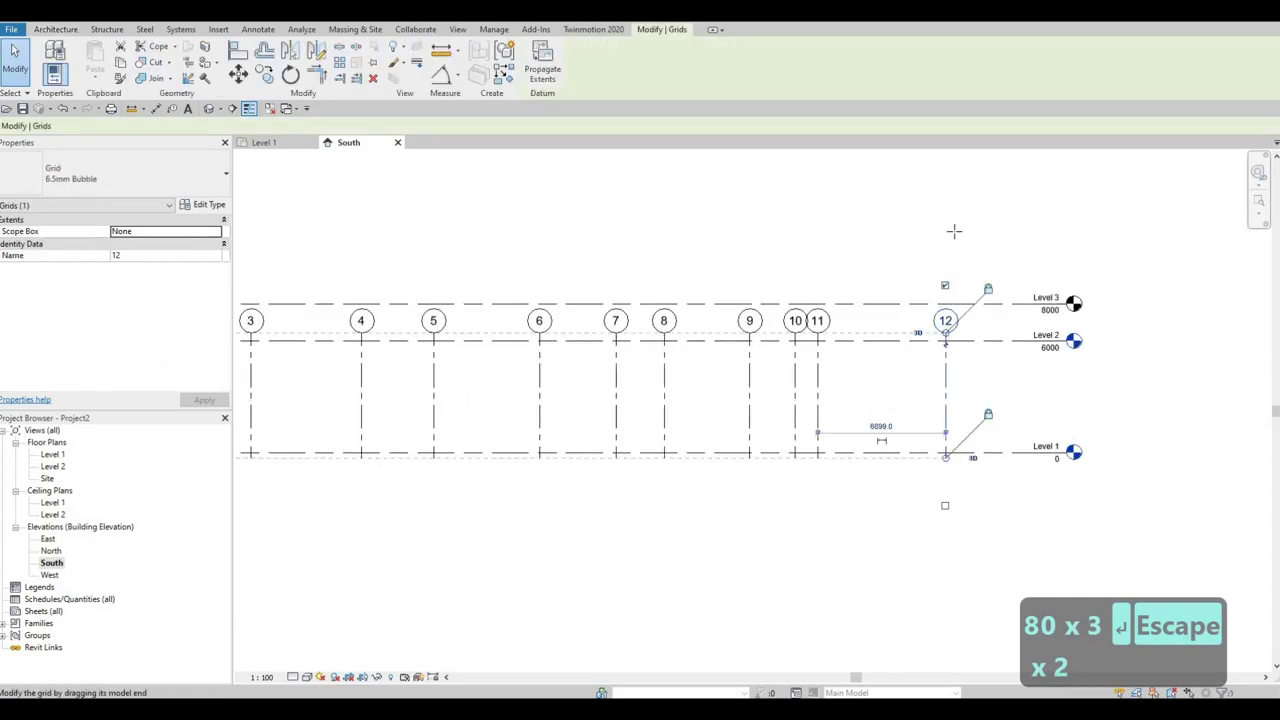
{"action": "left_click_drag", "start_coordinate": [954, 231], "coordinate": [950, 197]}
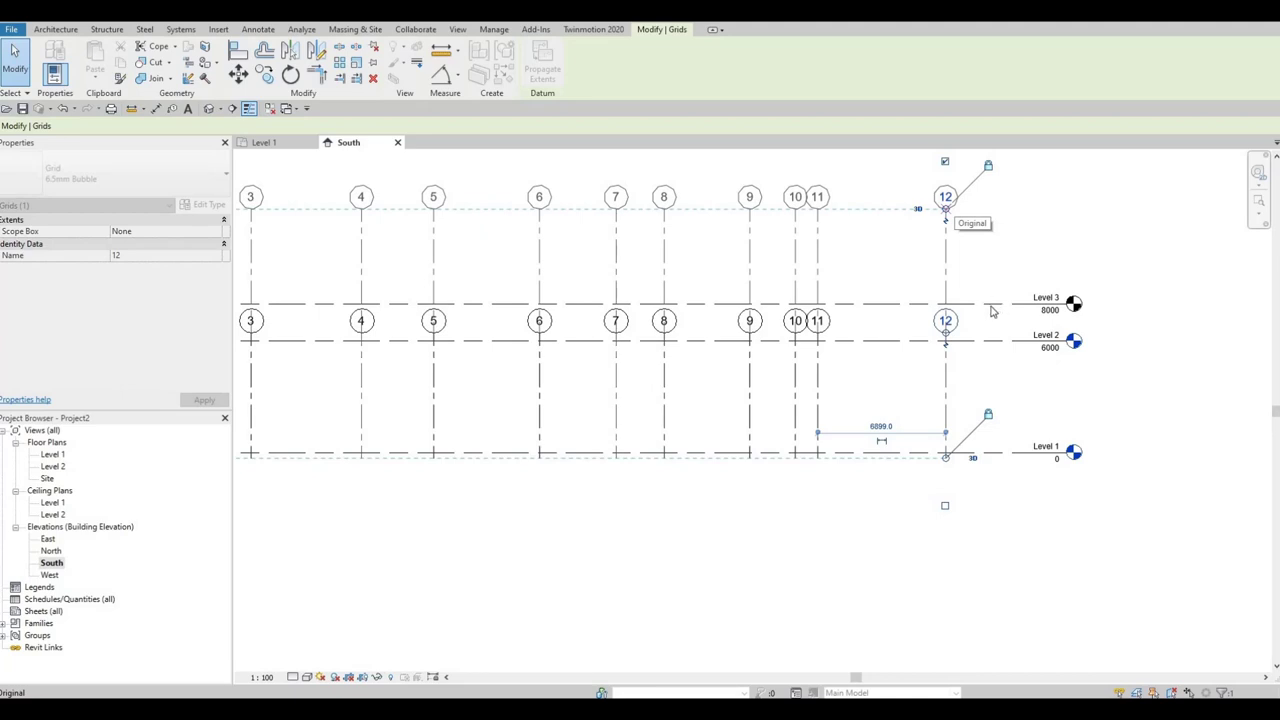
{"action": "key", "text": "Escape"}
{"action": "key", "text": "Escape"}
- Copy the Level 3 line straight up by 2000 to add a fourth level, and end the command
{"action": "left_click", "coordinate": [990, 312]}
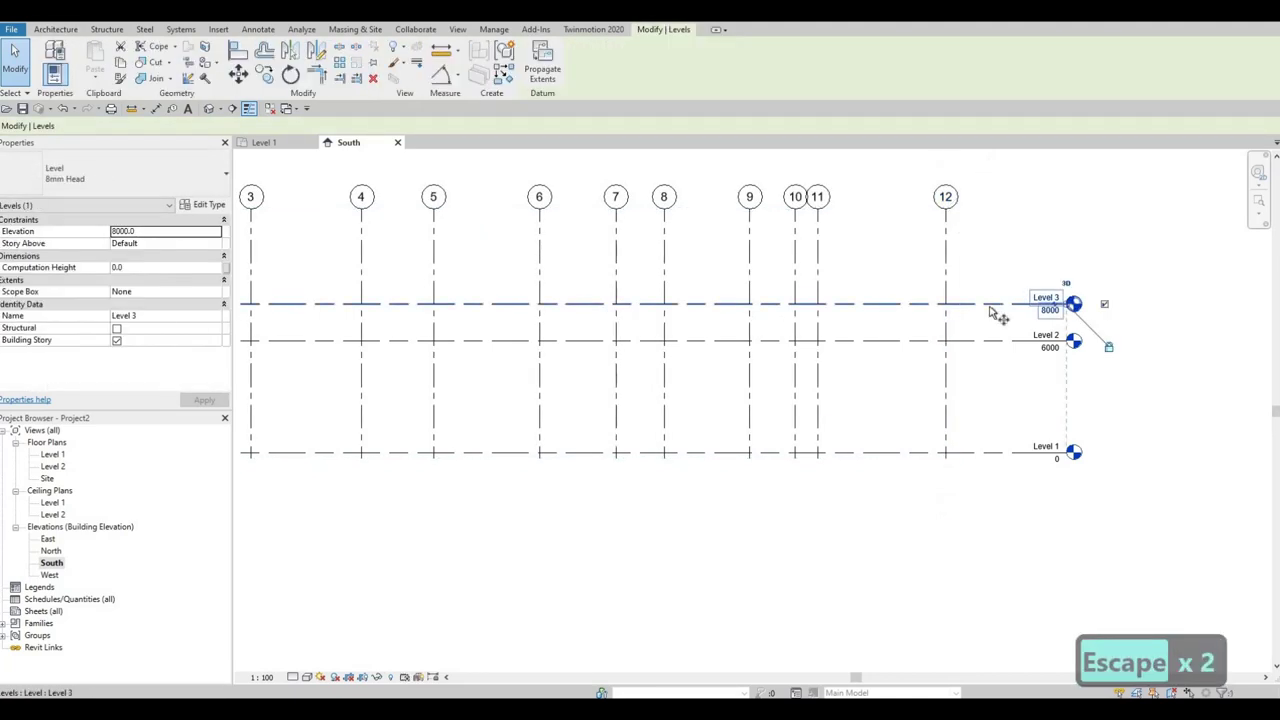
{"action": "key", "text": "c"}
{"action": "key", "text": "o"}
{"action": "left_click", "coordinate": [995, 290]}
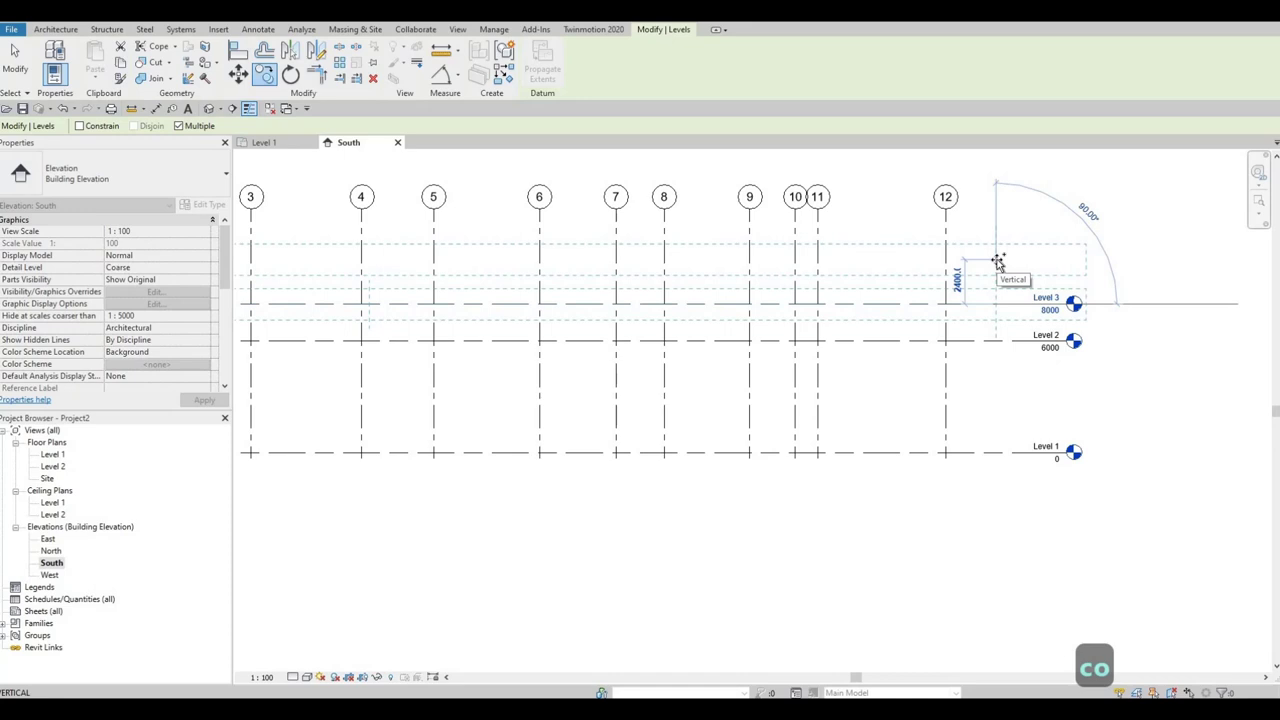
{"action": "type", "text": "8"}
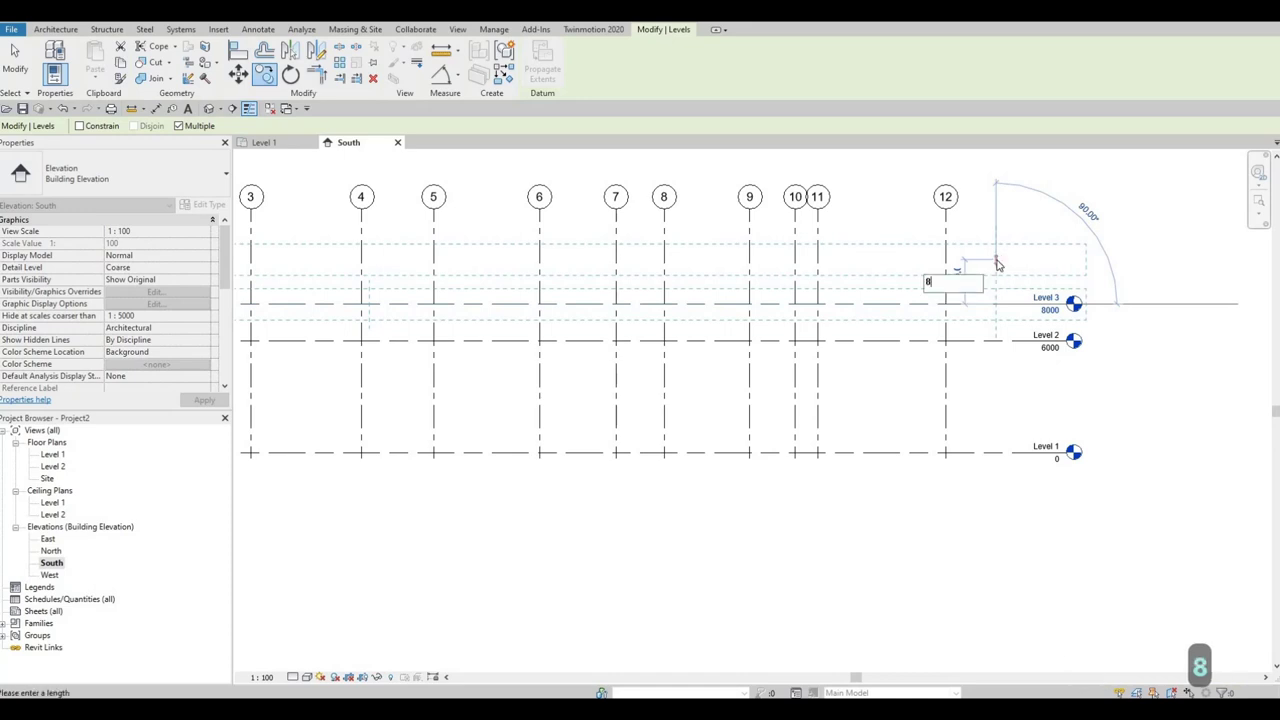
{"action": "key", "text": "BackSpace"}
{"action": "key", "text": "BackSpace"}
{"action": "type", "text": "200"}
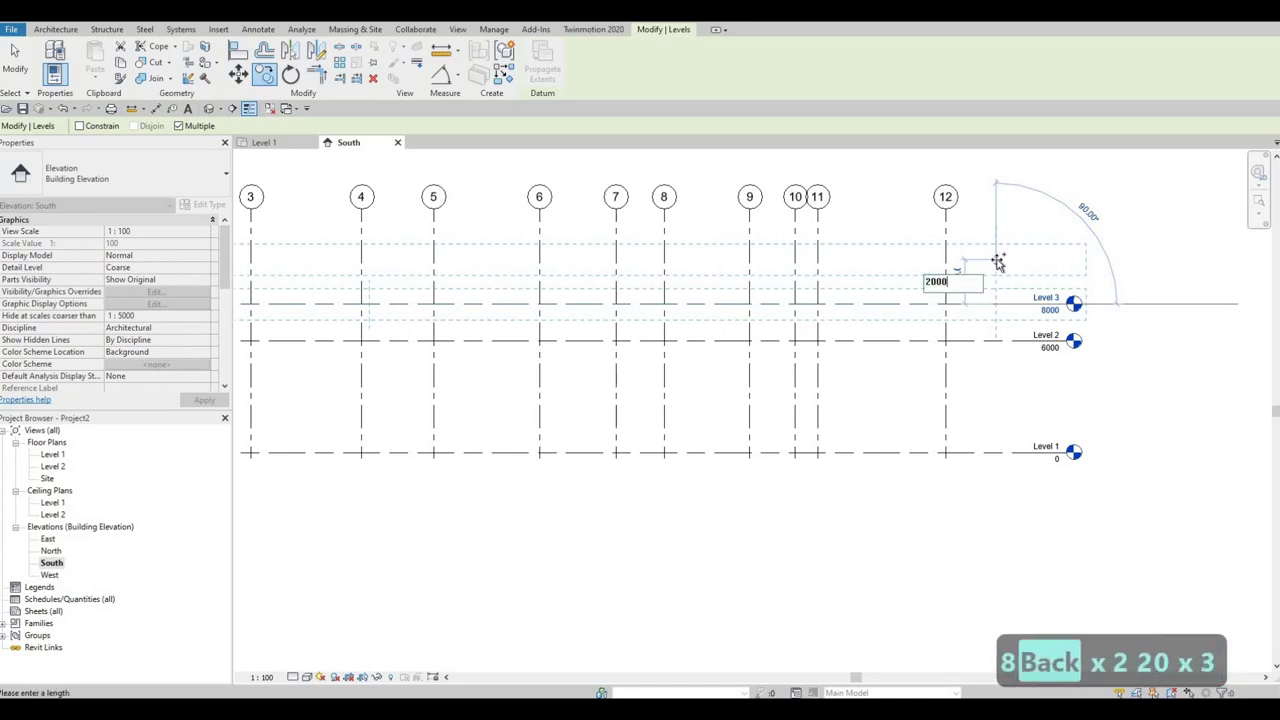
{"action": "type", "text": "0"}
{"action": "key", "text": "Return"}
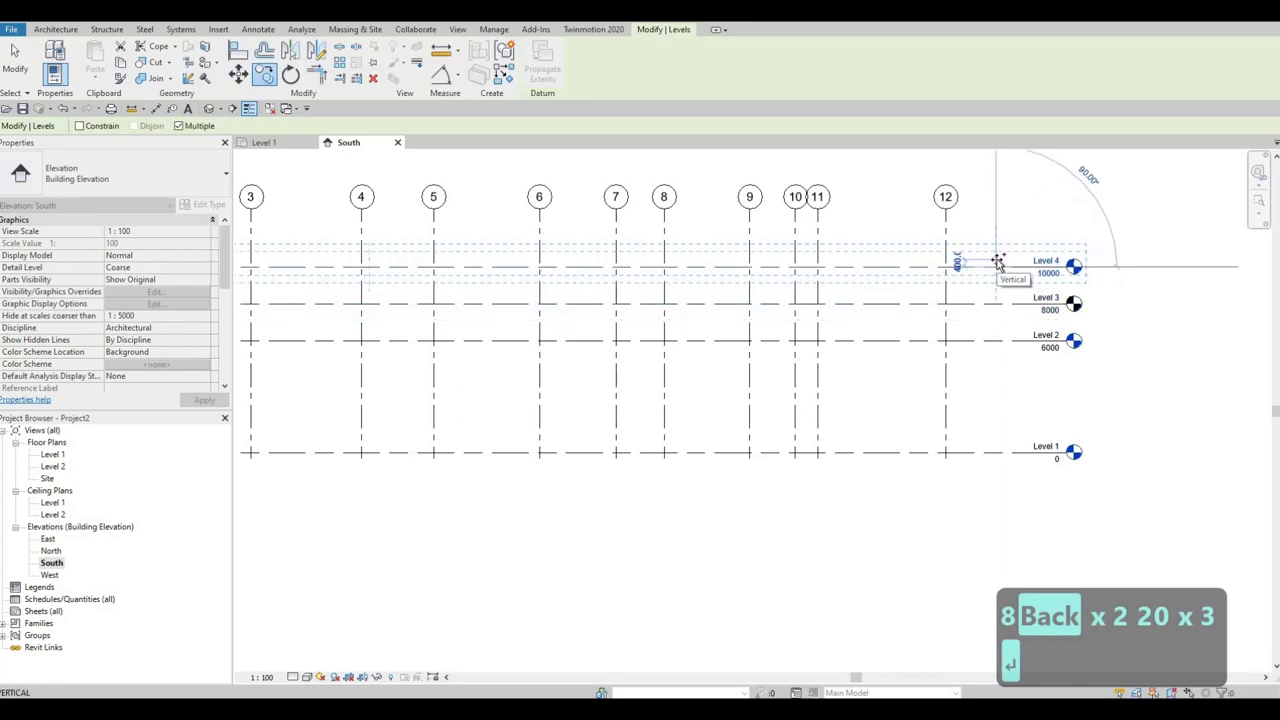
{"action": "key", "text": "Escape"}
{"action": "key", "text": "Escape"}
{"action": "key", "text": "Escape"}
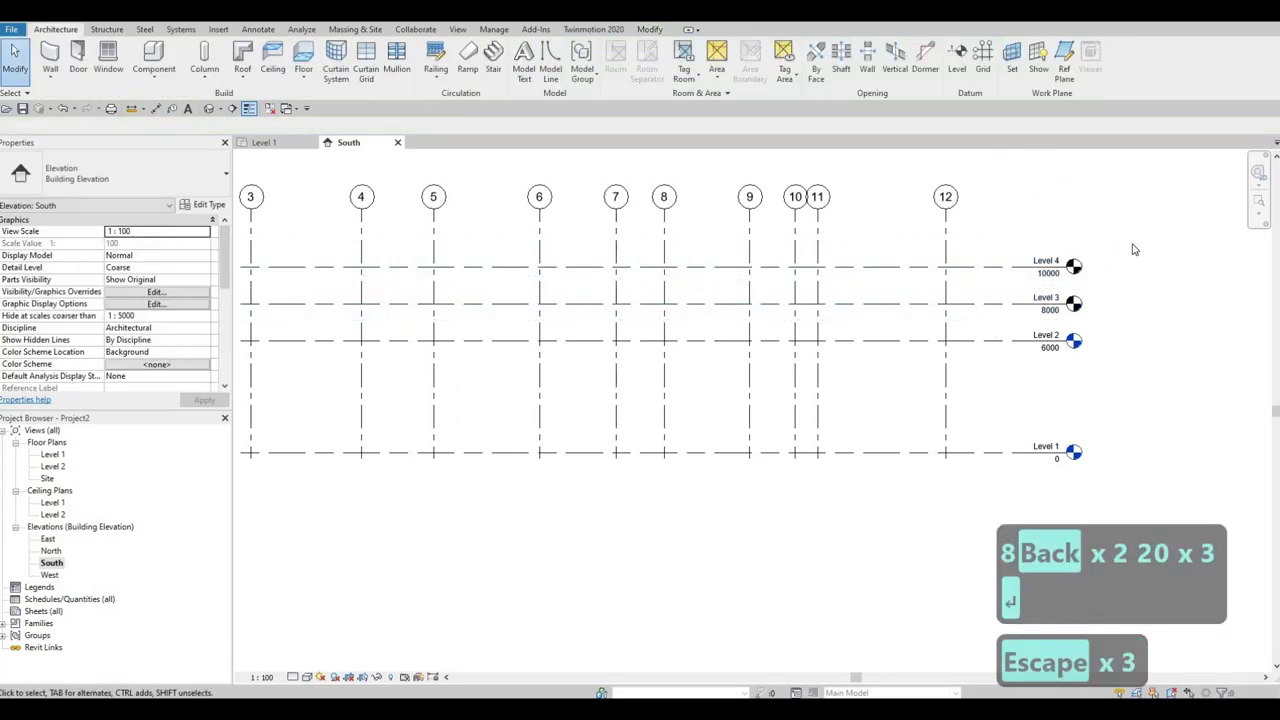
- Examine the level lines, their heads and elevations, and the grid extents across the South elevation
{"action": "scroll", "coordinate": [1150, 280], "scroll_direction": "down", "scroll_amount": 3}
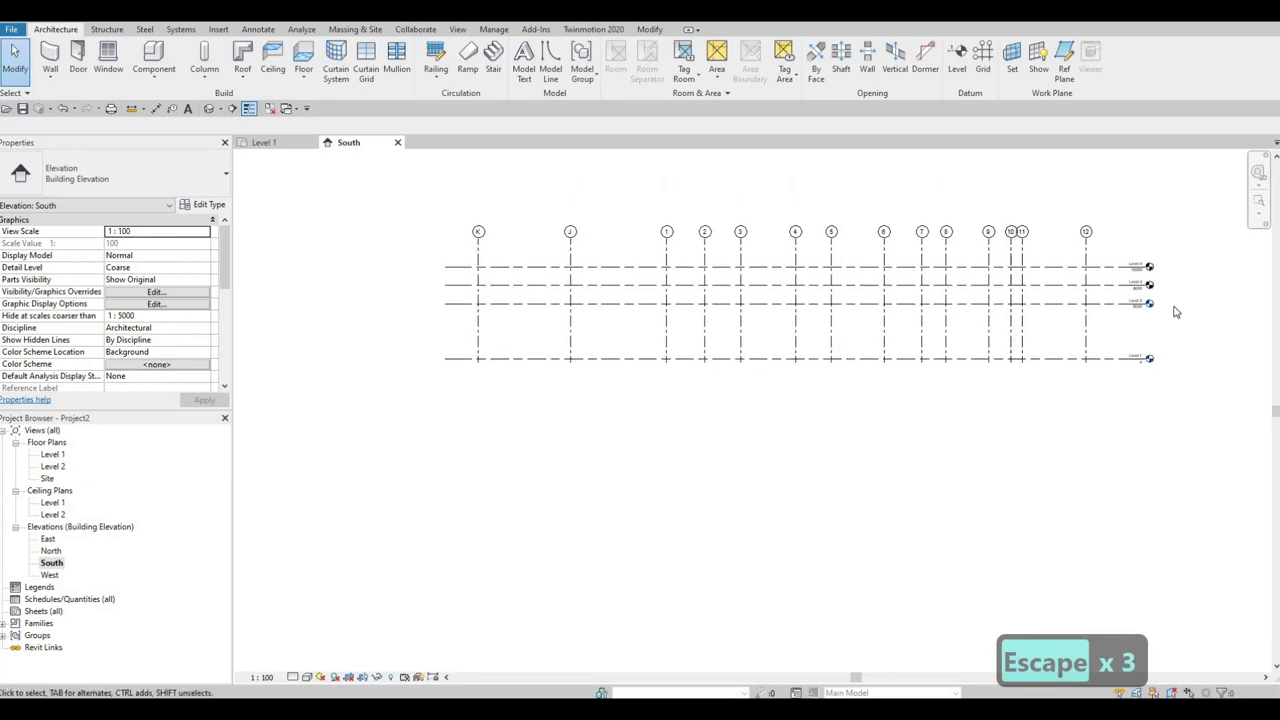
{"action": "scroll", "coordinate": [1176, 312], "scroll_direction": "up", "scroll_amount": 5}
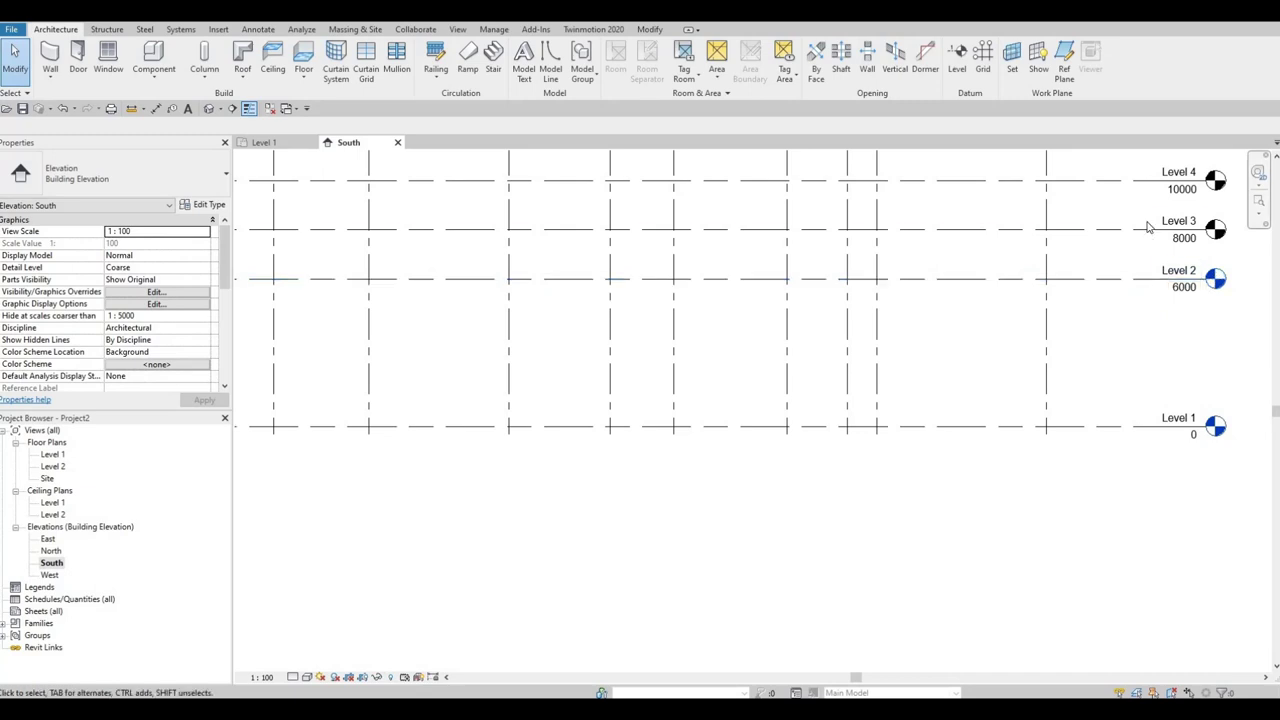
{"action": "scroll", "coordinate": [970, 340], "scroll_direction": "down", "scroll_amount": 4}
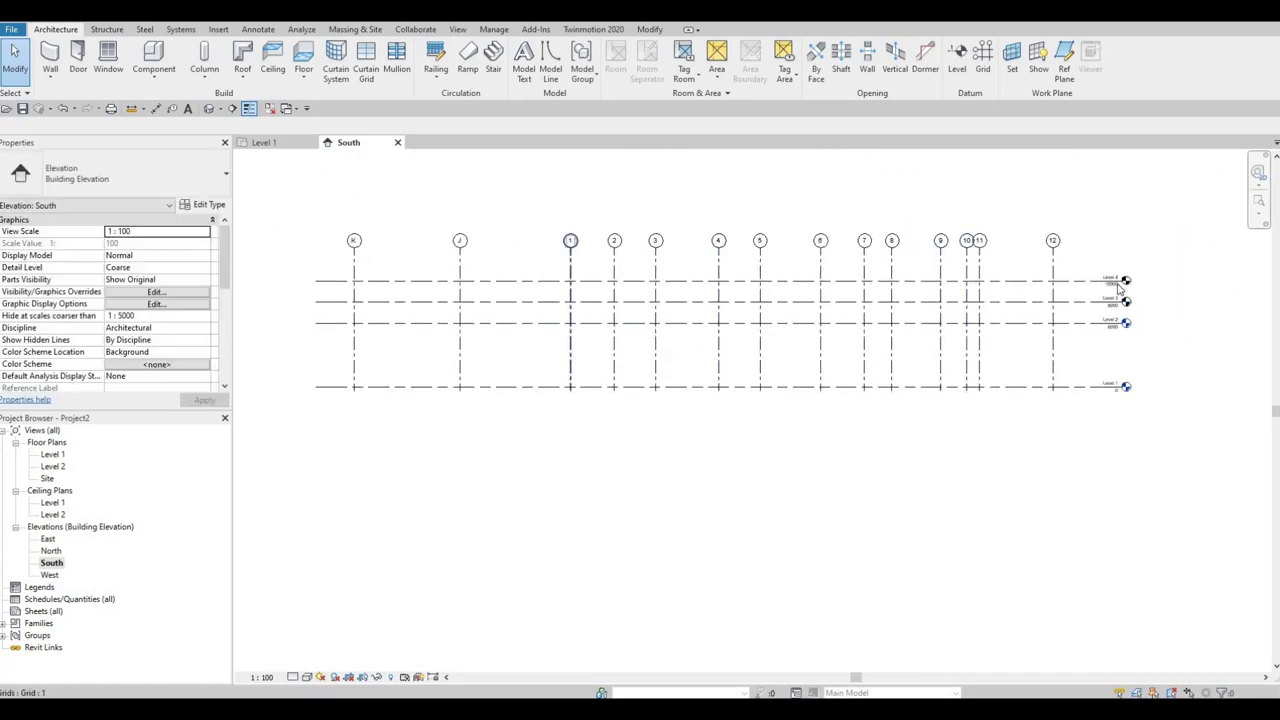
{"action": "scroll", "coordinate": [1080, 289], "scroll_direction": "up", "scroll_amount": 5}
{"action": "scroll", "coordinate": [1100, 279], "scroll_direction": "down", "scroll_amount": 5}
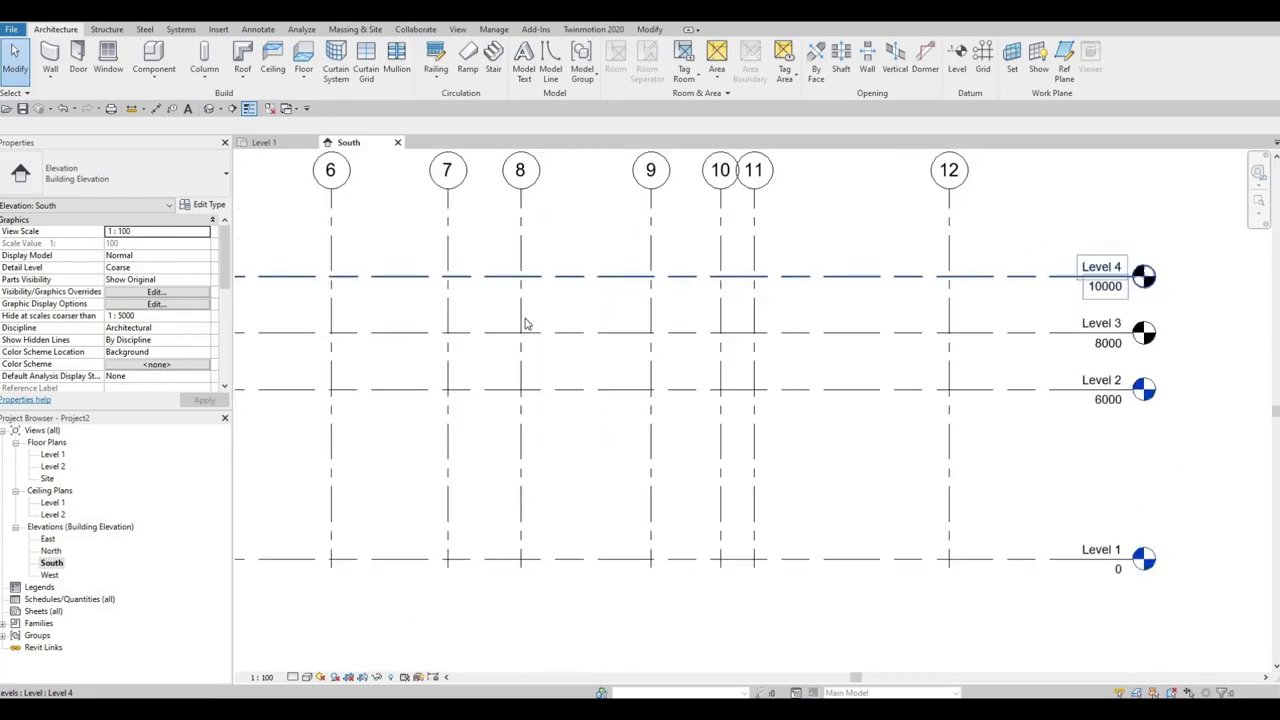
{"action": "scroll", "coordinate": [432, 230], "scroll_direction": "up", "scroll_amount": 2}
{"action": "scroll", "coordinate": [506, 300], "scroll_direction": "down", "scroll_amount": 3}
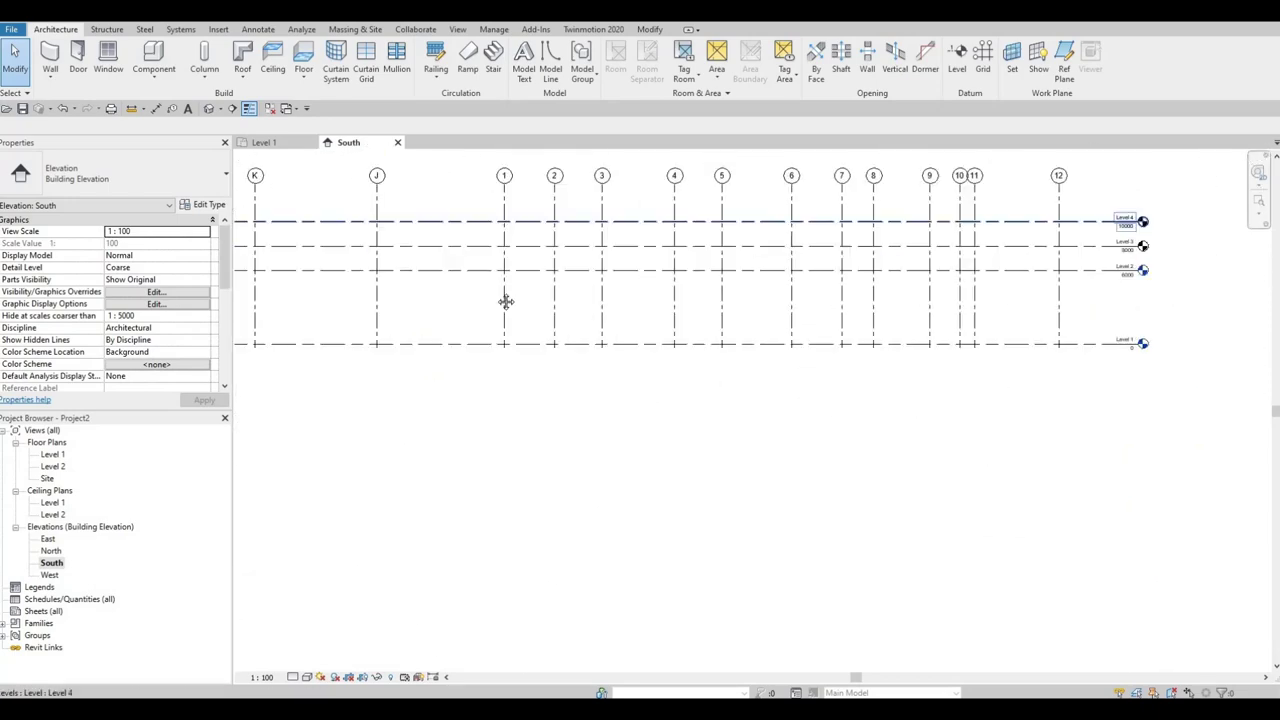
{"action": "scroll", "coordinate": [637, 277], "scroll_direction": "up", "scroll_amount": 3}
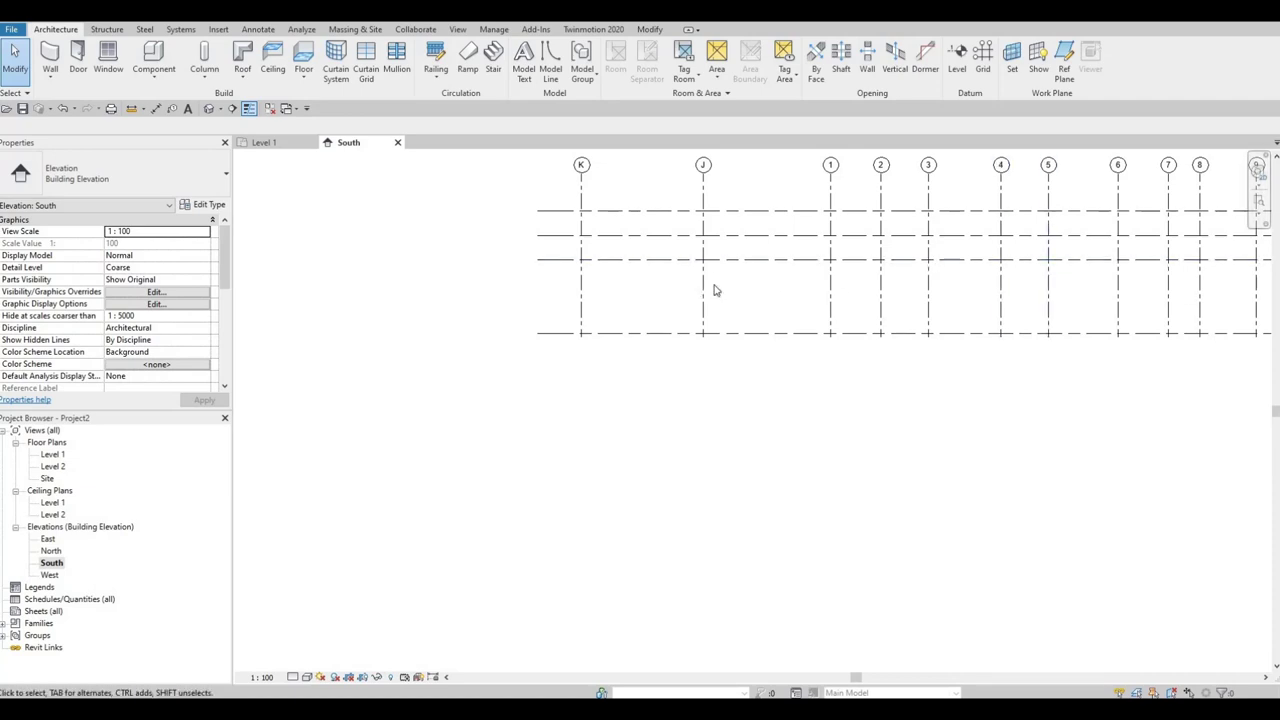
{"action": "scroll", "coordinate": [711, 286], "scroll_direction": "down", "scroll_amount": 2}
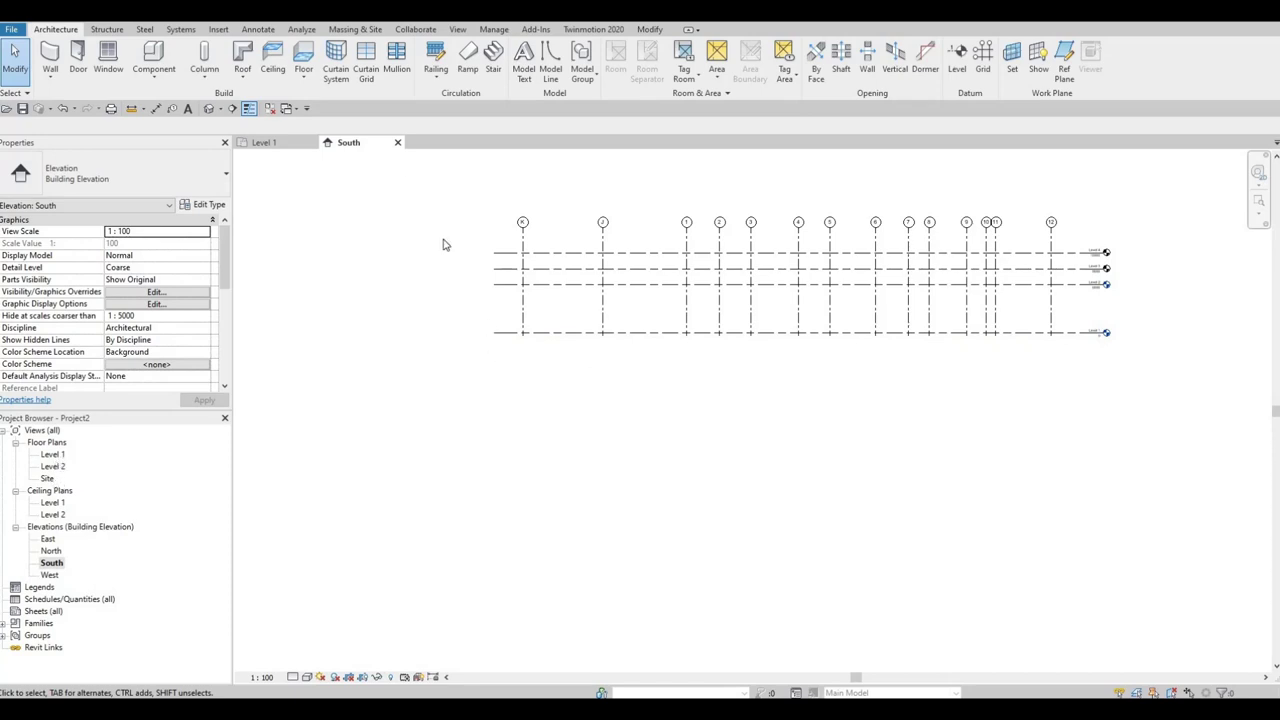
- Create new floor plan views for Level 3 and Level 4
{"action": "left_click", "coordinate": [459, 30]}
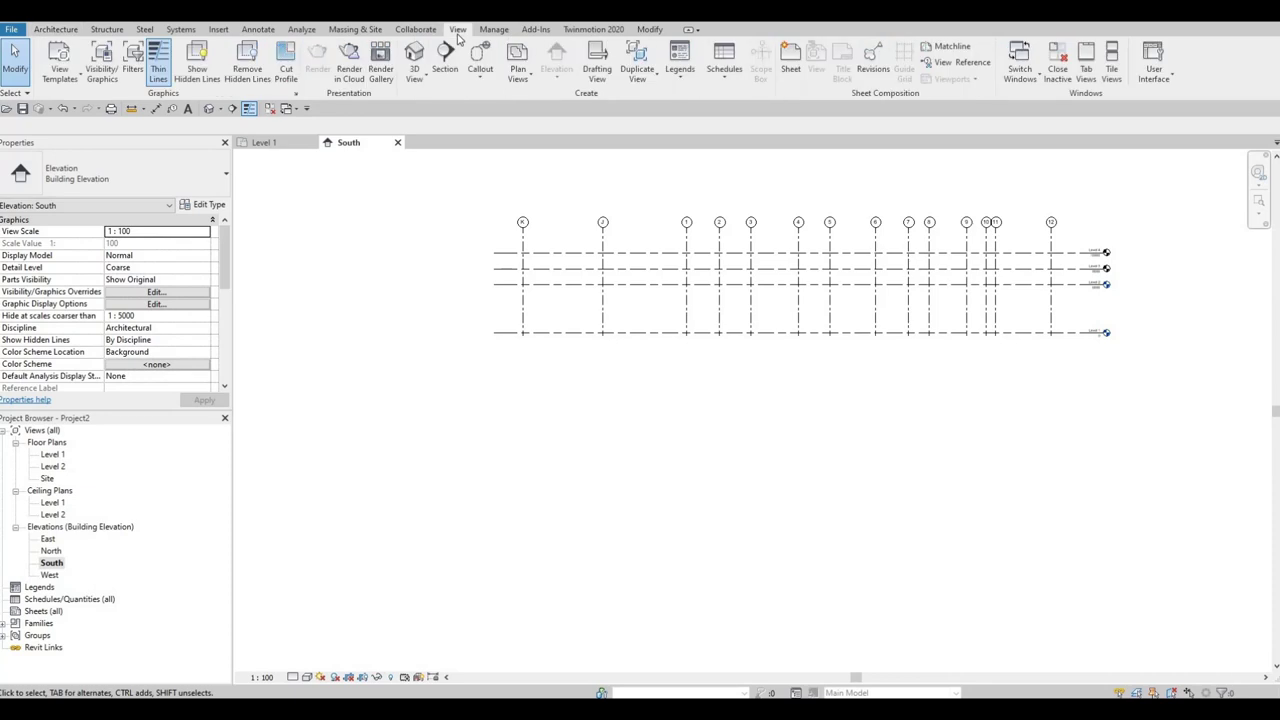
{"action": "left_click", "coordinate": [521, 80]}
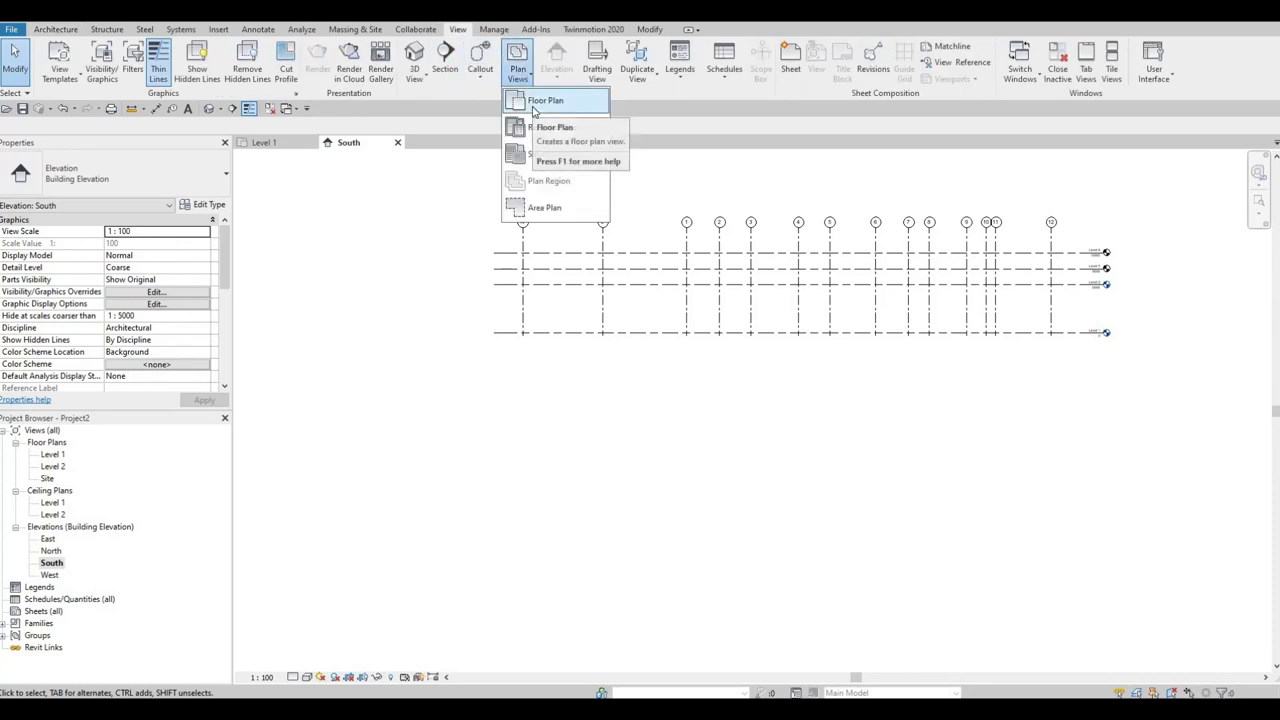
{"action": "left_click", "coordinate": [540, 102]}
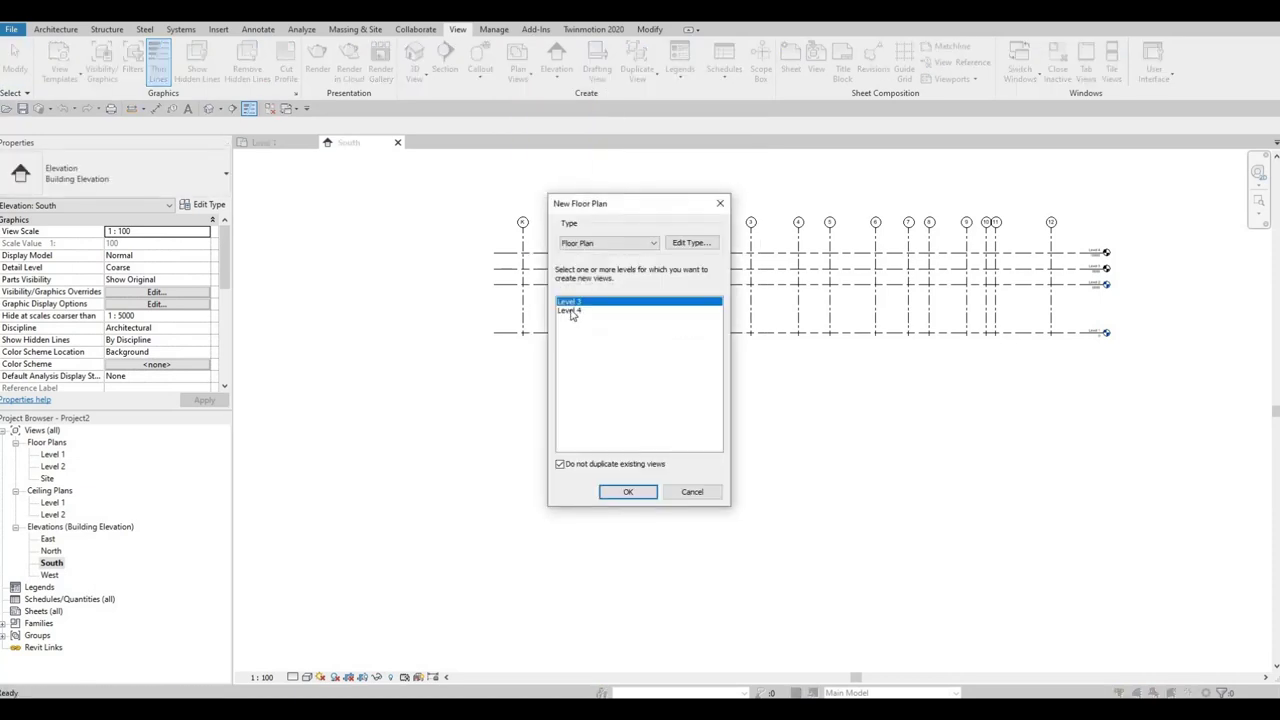
{"action": "left_click", "coordinate": [576, 311], "text": "shift"}
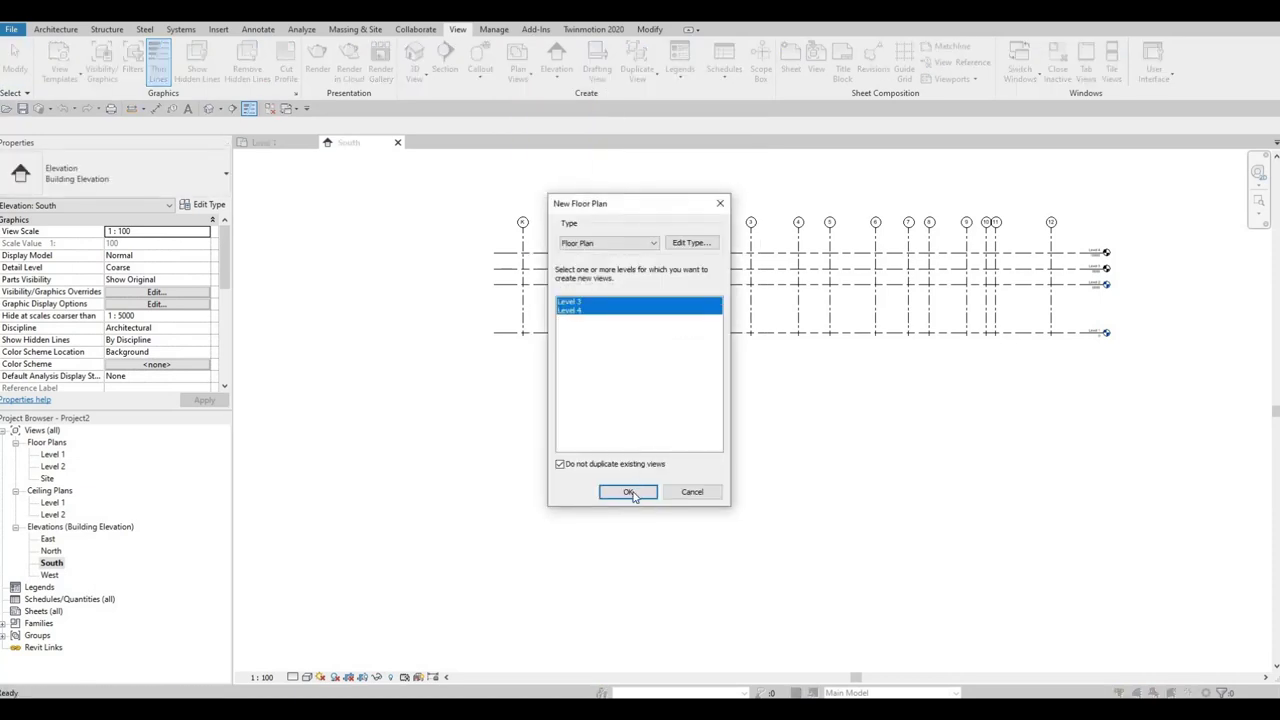
{"action": "left_click", "coordinate": [628, 491]}
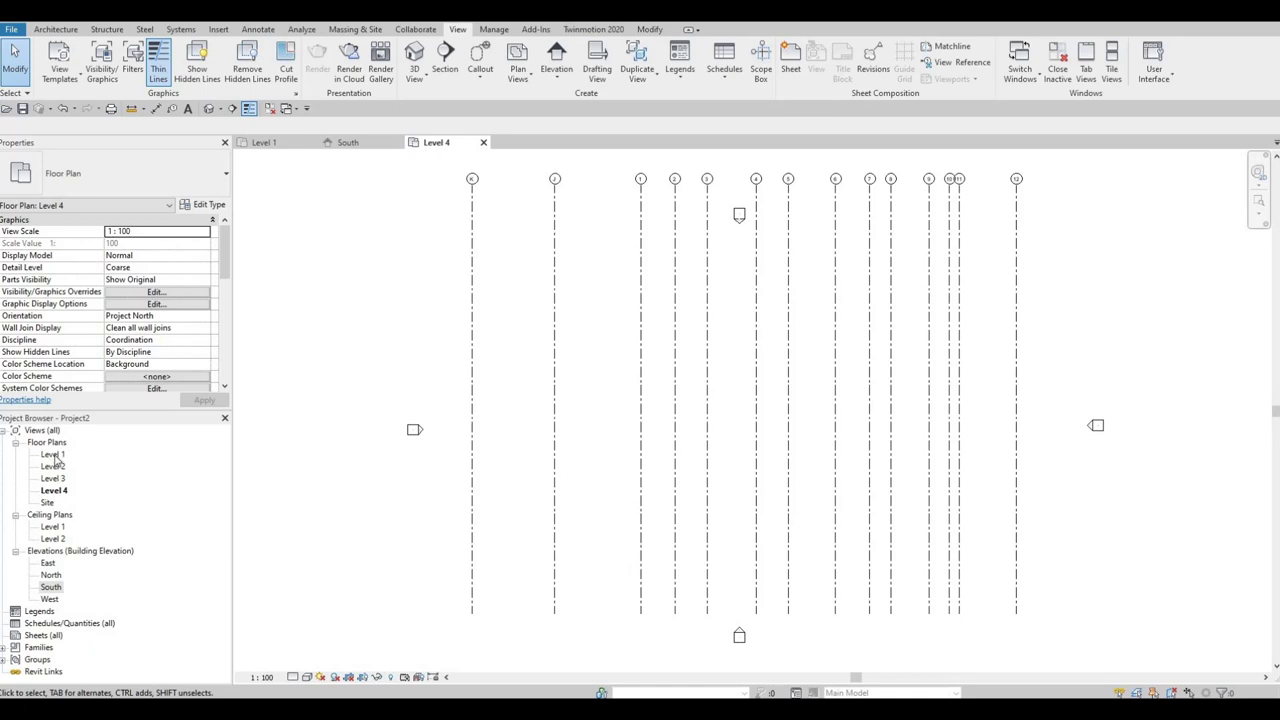
- Open the Level 1 floor plan and start the Wall command with the Exterior - Brick on Mtl. Stud type
{"action": "double_click", "coordinate": [53, 455]}
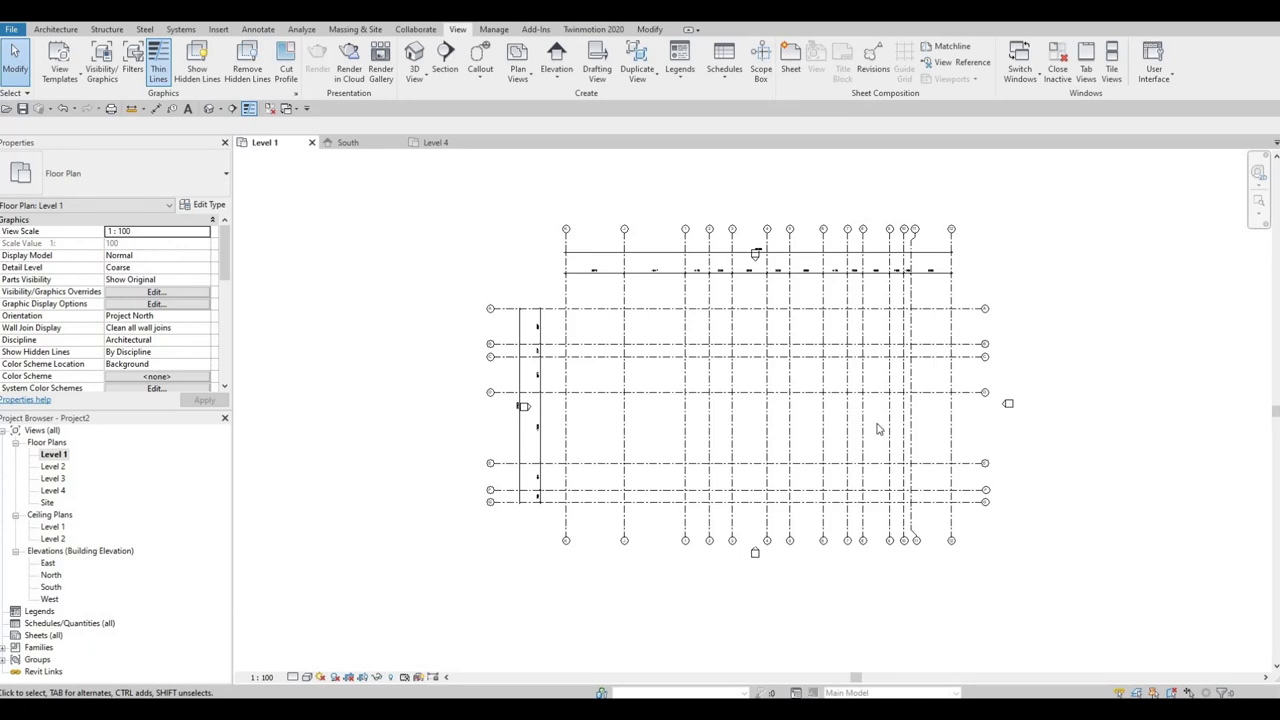
{"action": "middle_click_drag", "start_coordinate": [862, 412], "coordinate": [846, 381]}
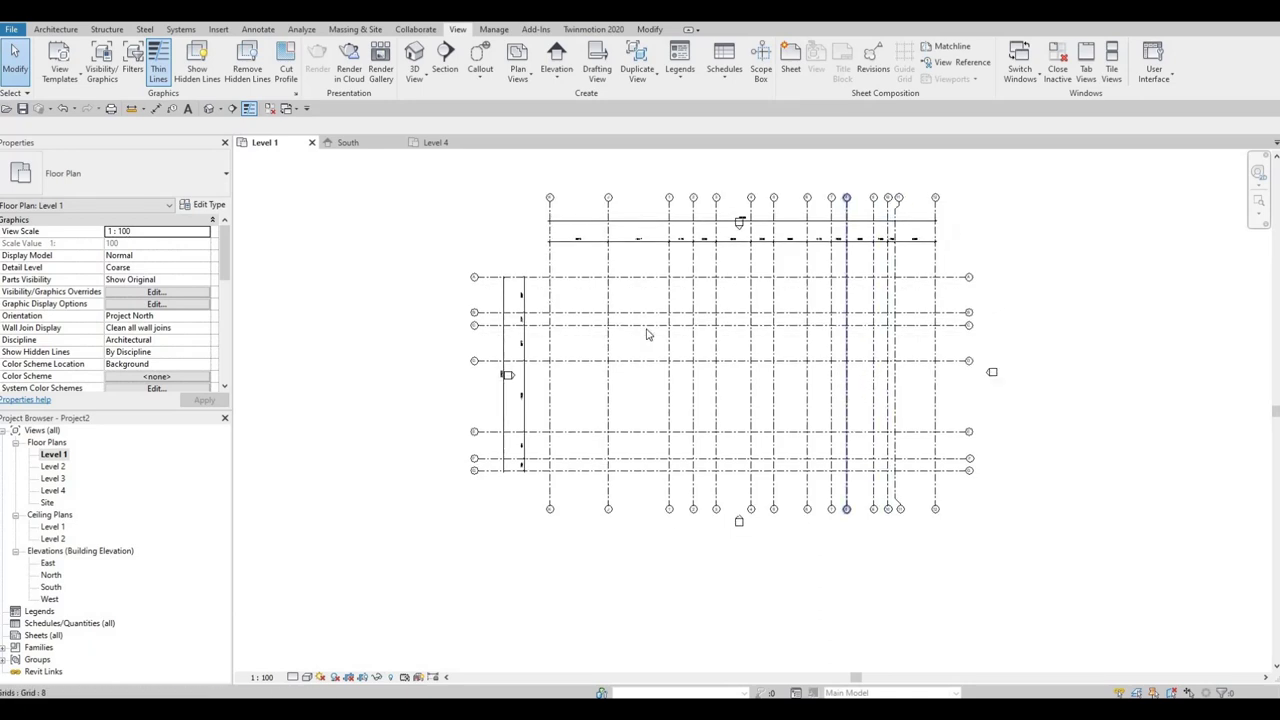
{"action": "left_click", "coordinate": [55, 29]}
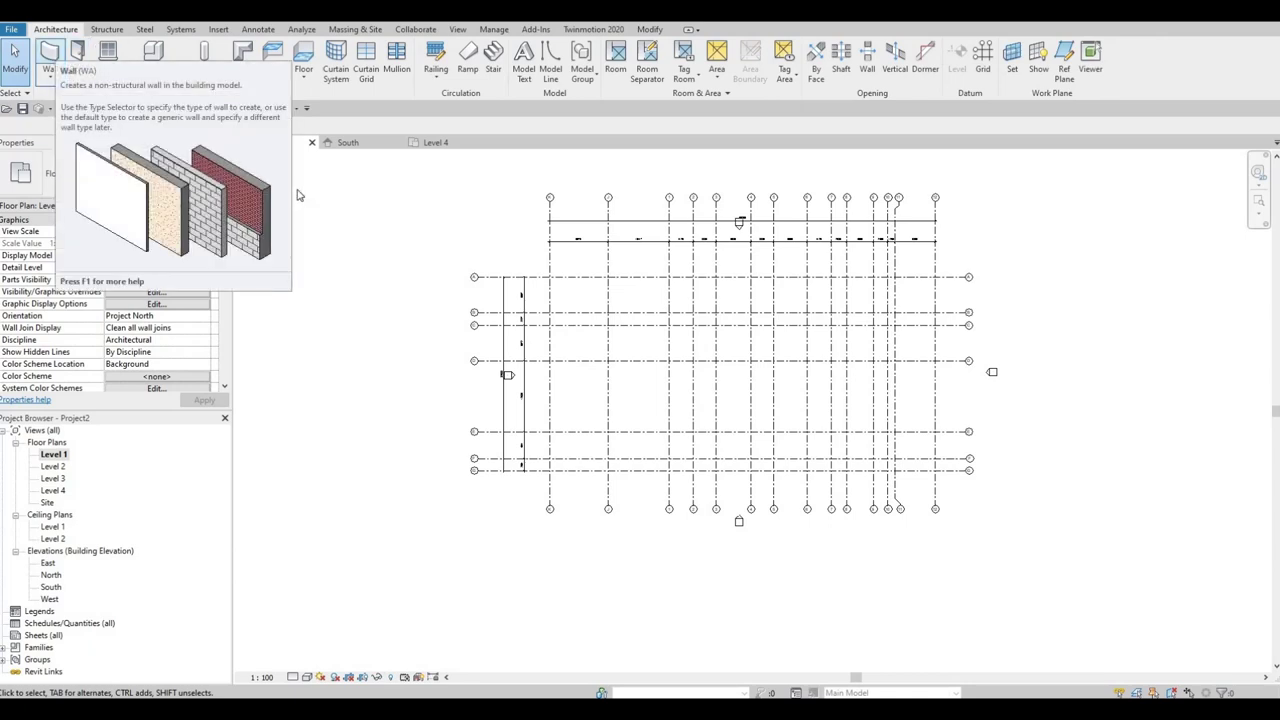
{"action": "key", "text": "w"}
{"action": "key", "text": "a"}
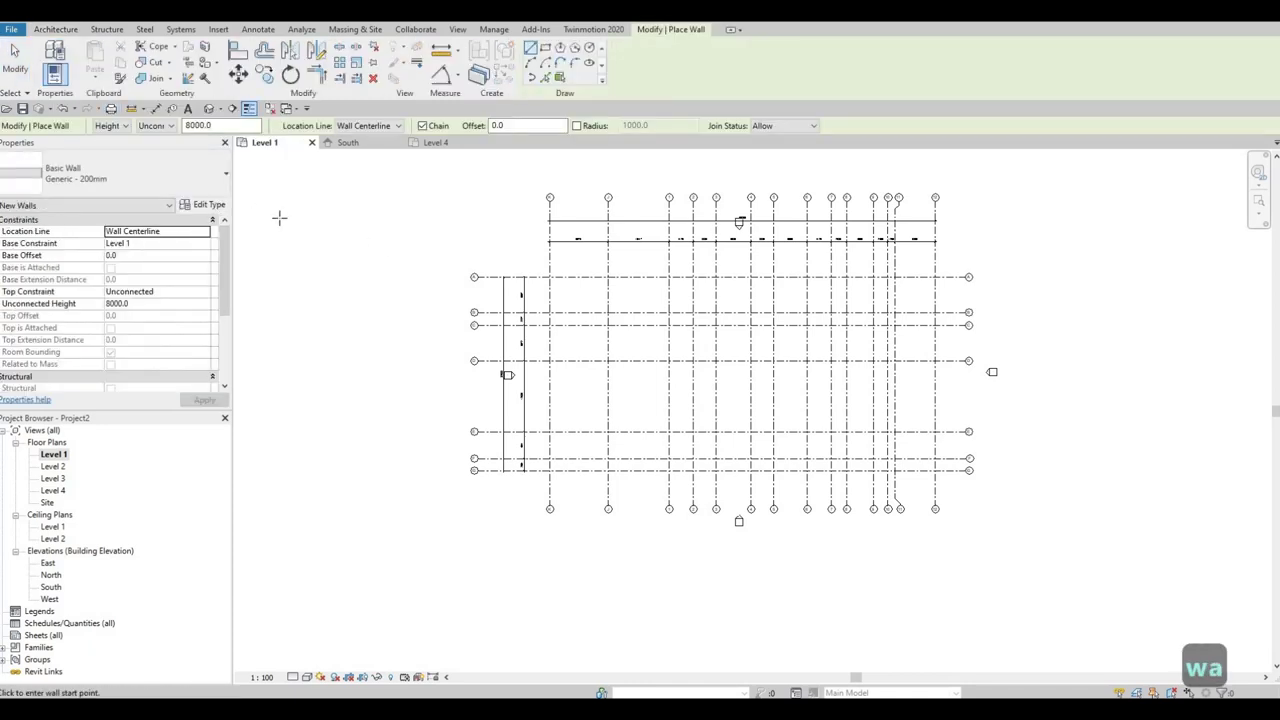
{"action": "left_click", "coordinate": [125, 180]}
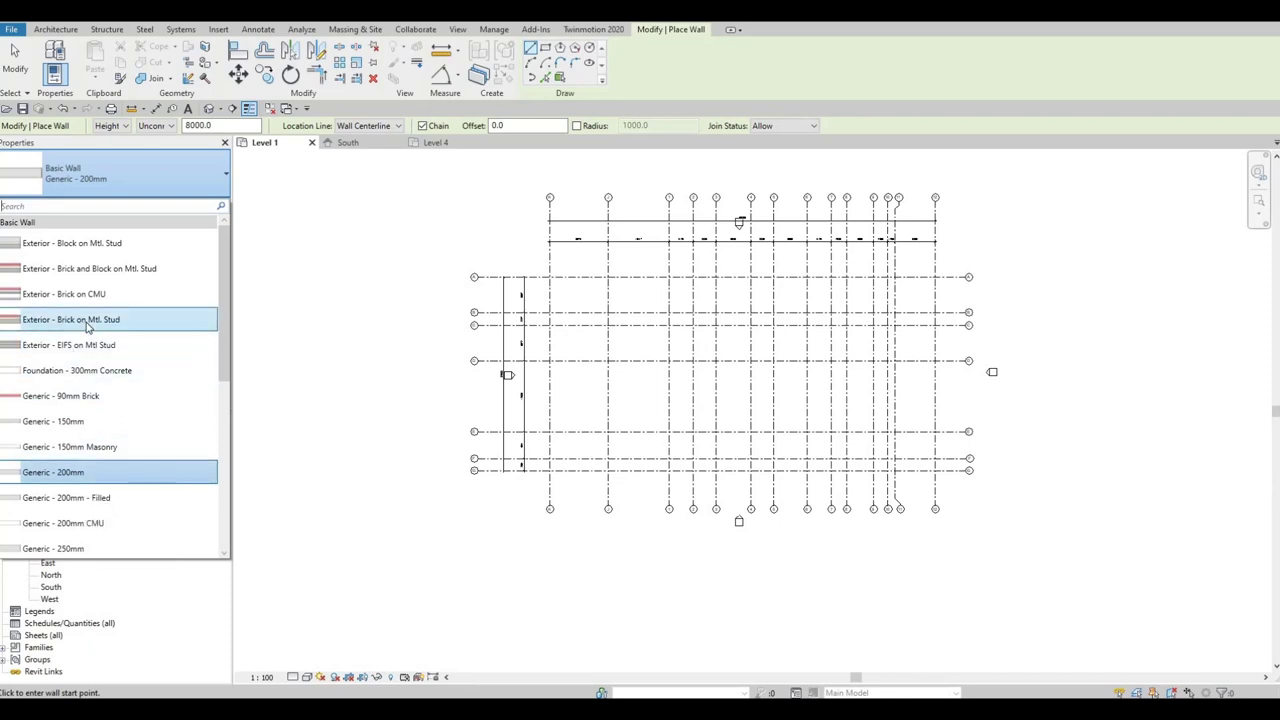
{"action": "left_click", "coordinate": [210, 305]}
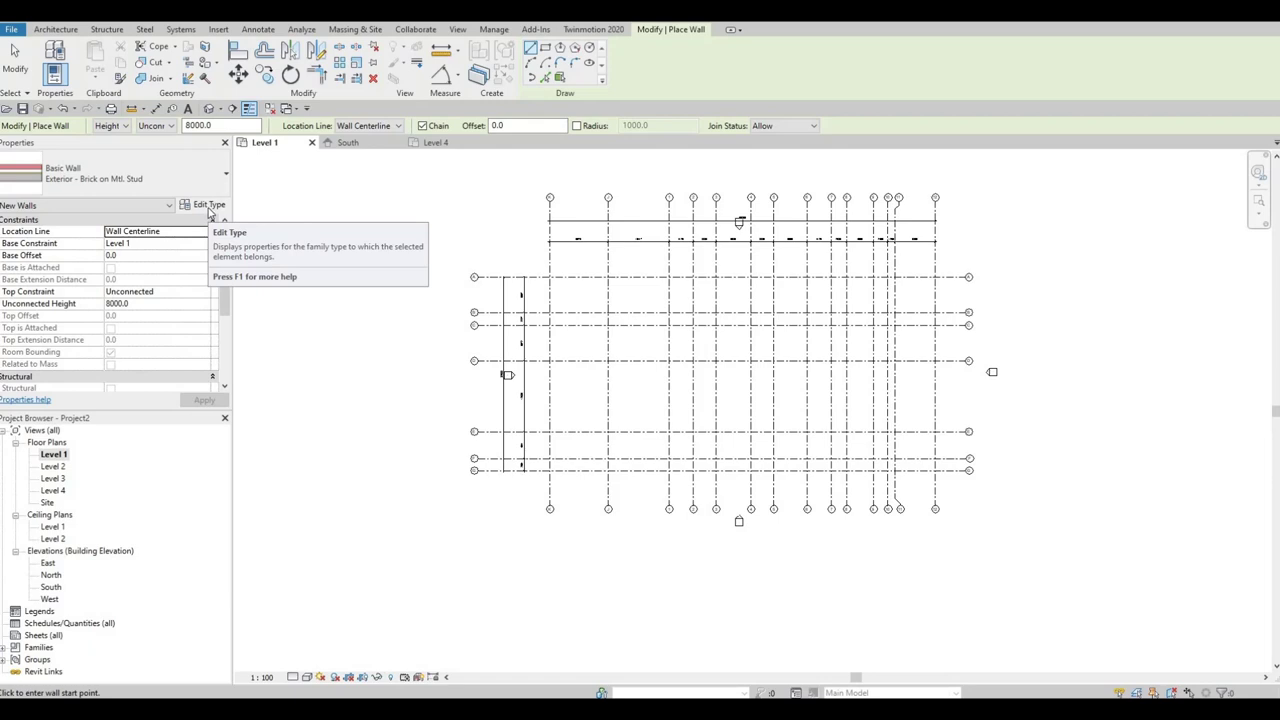
- Duplicate the current wall type under the name EXTERIOR WALL 1
{"action": "left_click", "coordinate": [210, 206]}
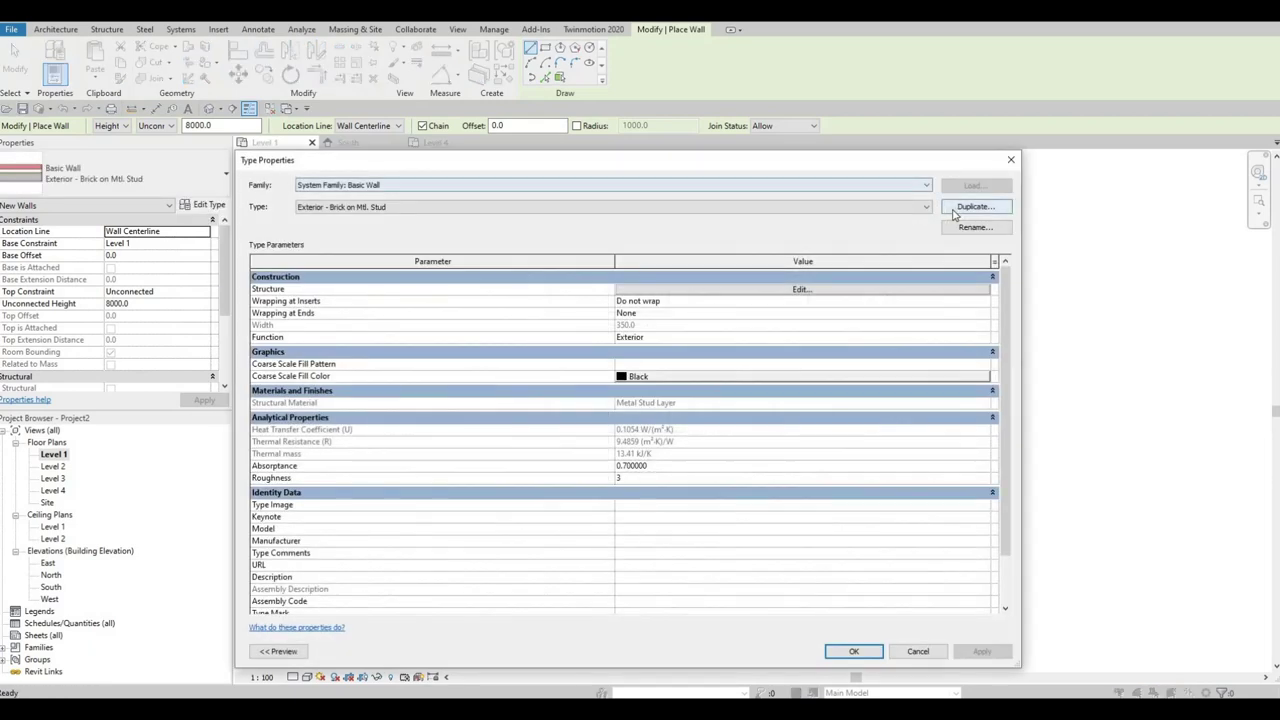
{"action": "key", "text": "Return"}
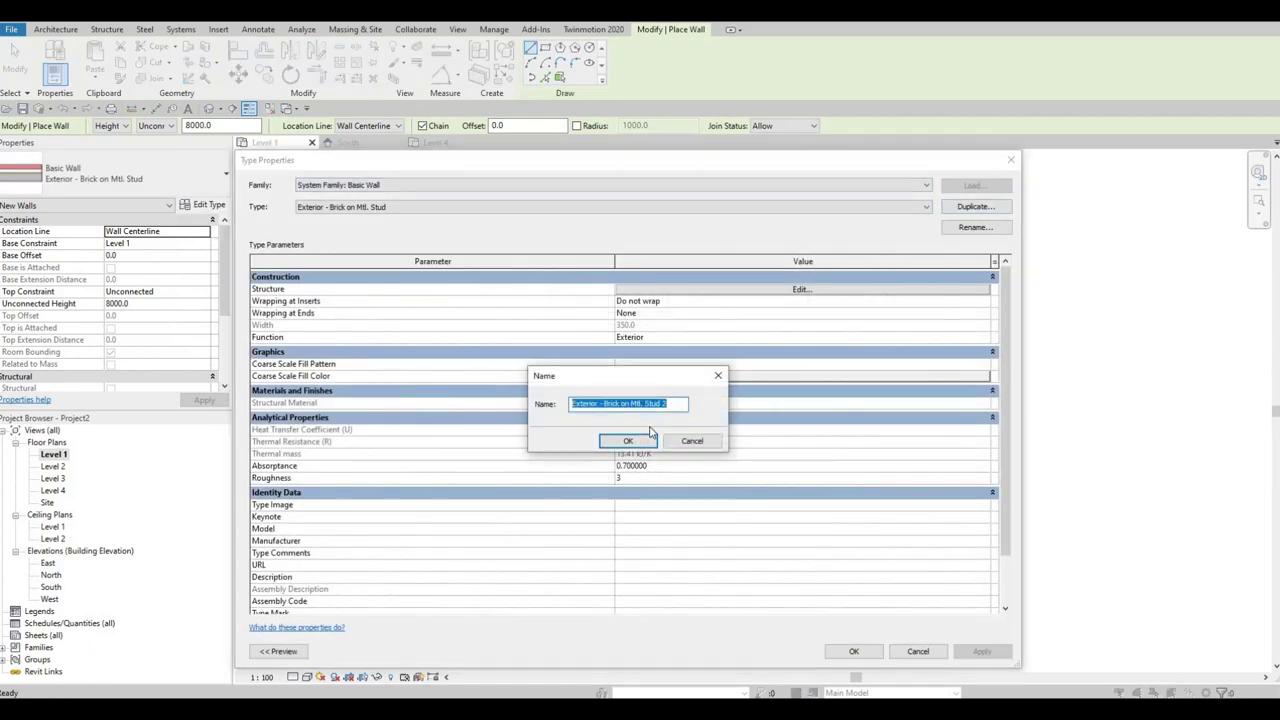
{"action": "type", "text": "EXT"}
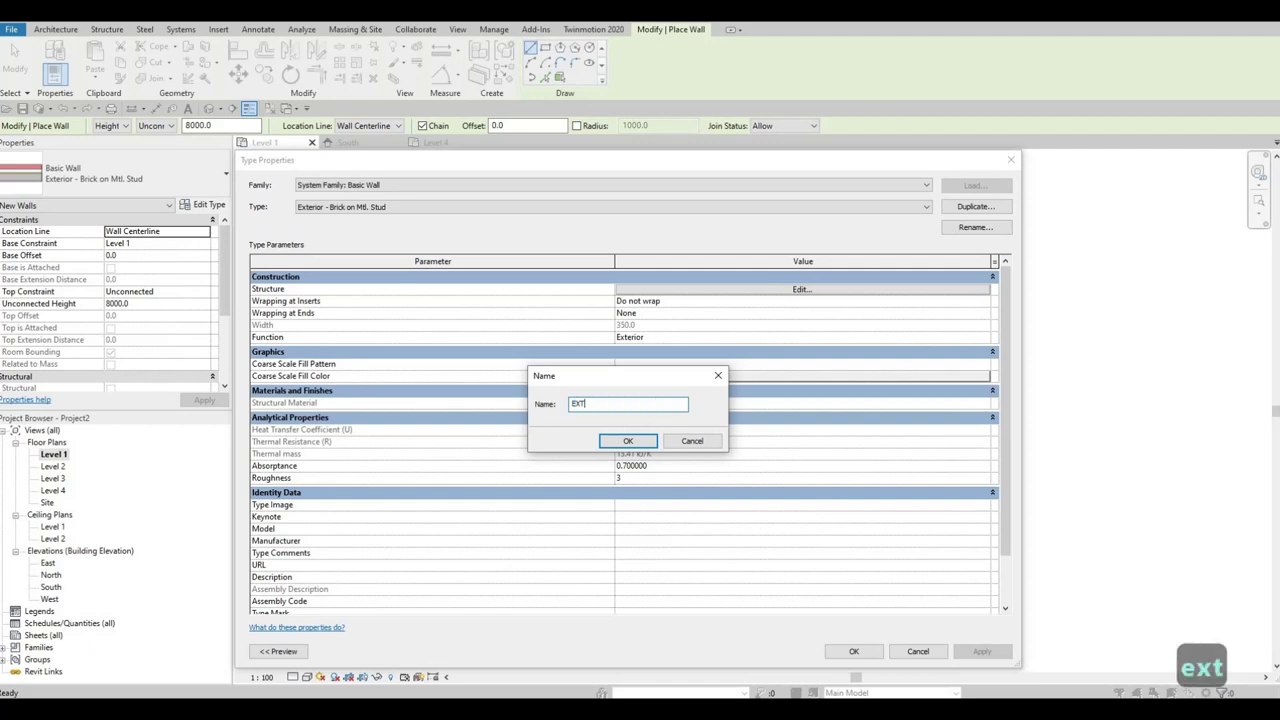
{"action": "type", "text": "ERIOR WALL 1"}
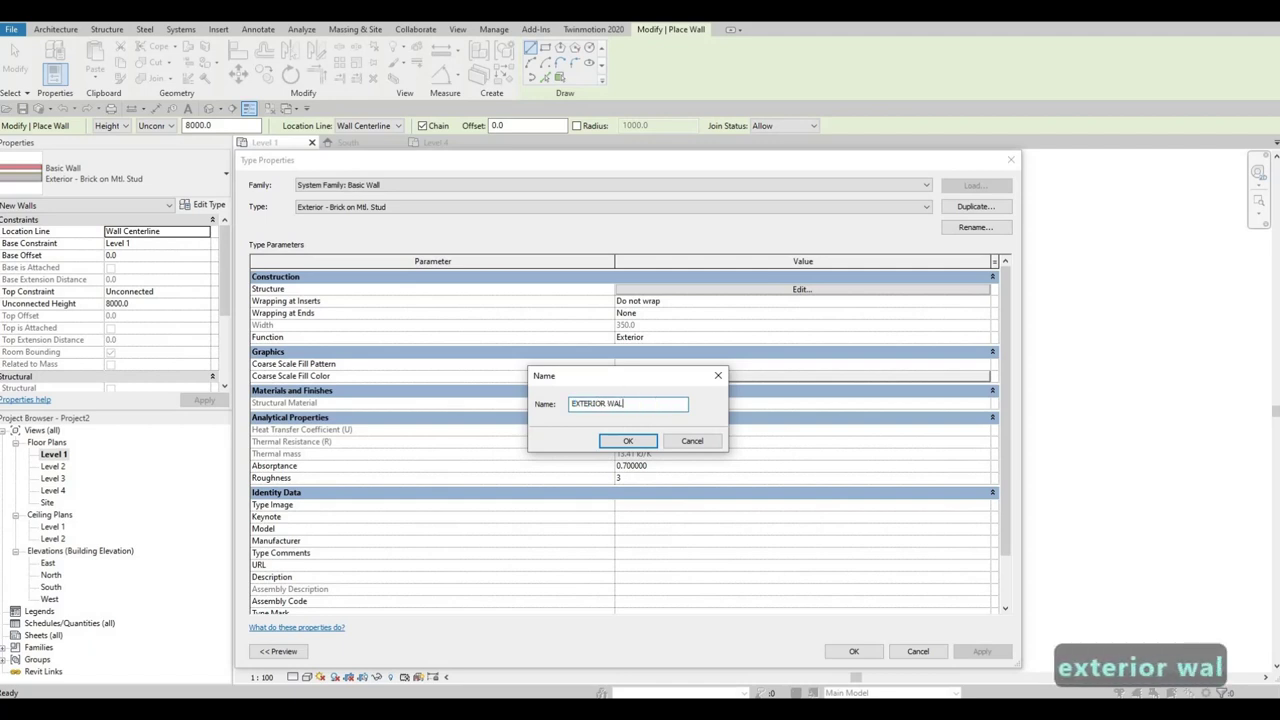
{"action": "left_click", "coordinate": [645, 449]}
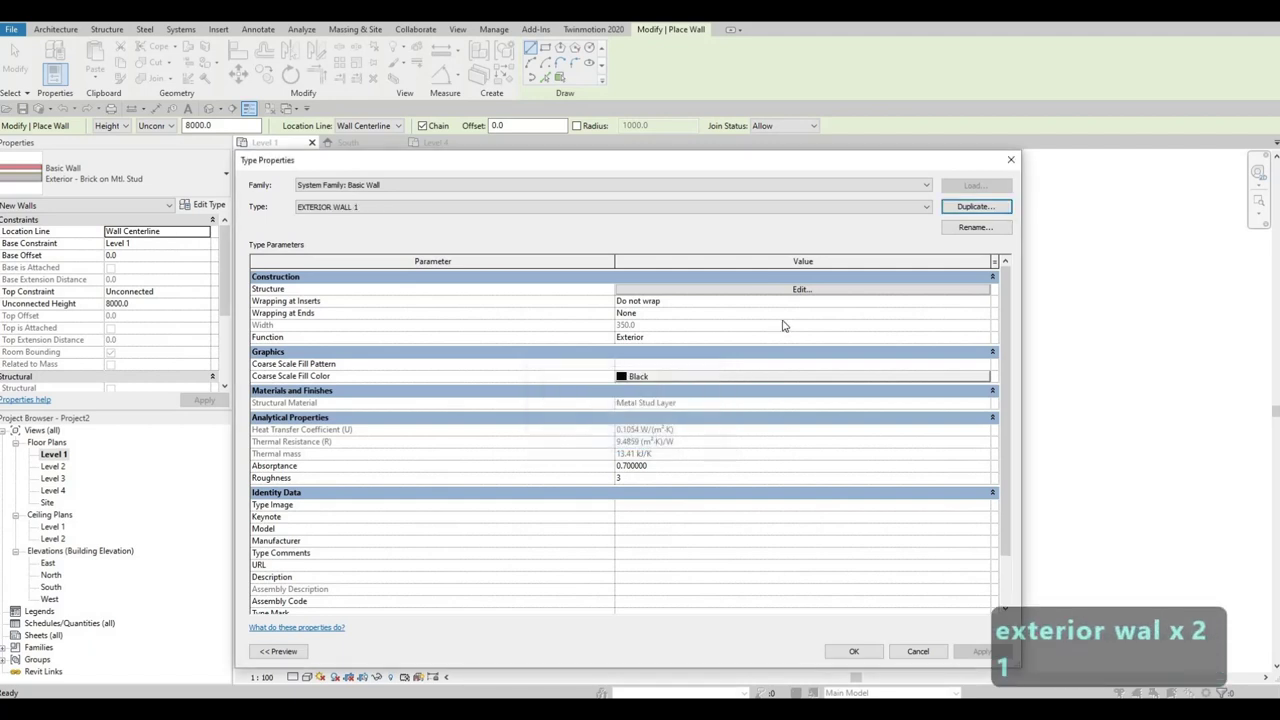
- Open the structure of EXTERIOR WALL 1 and delete the four layers on the exterior side of the core
{"action": "left_click", "coordinate": [798, 290]}
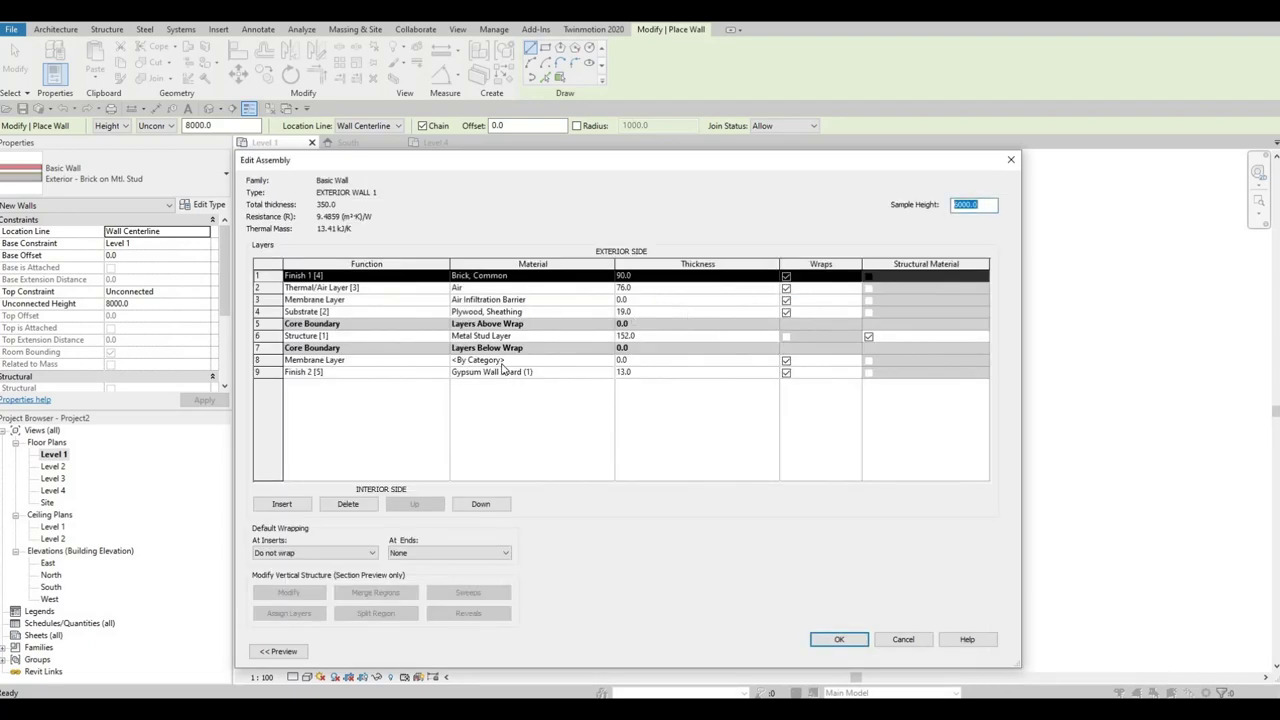
{"action": "left_click", "coordinate": [401, 340]}
{"action": "left_click", "coordinate": [381, 340]}
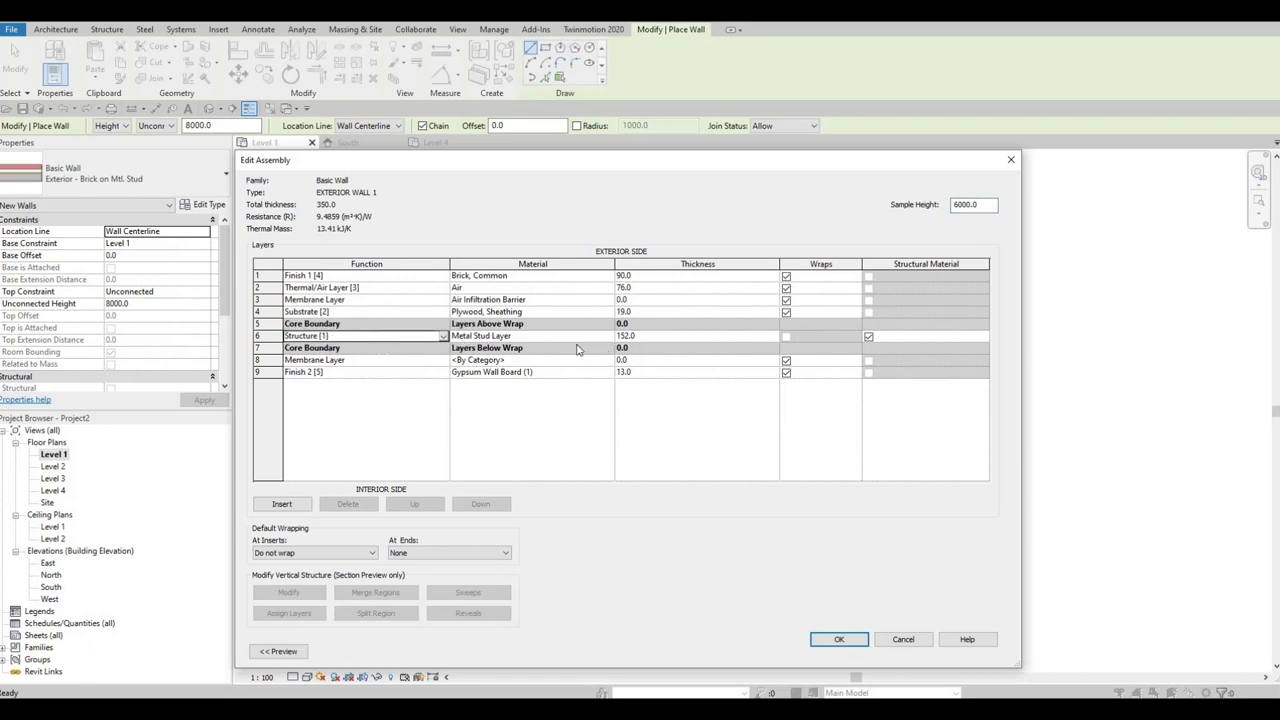
{"action": "left_click", "coordinate": [369, 278]}
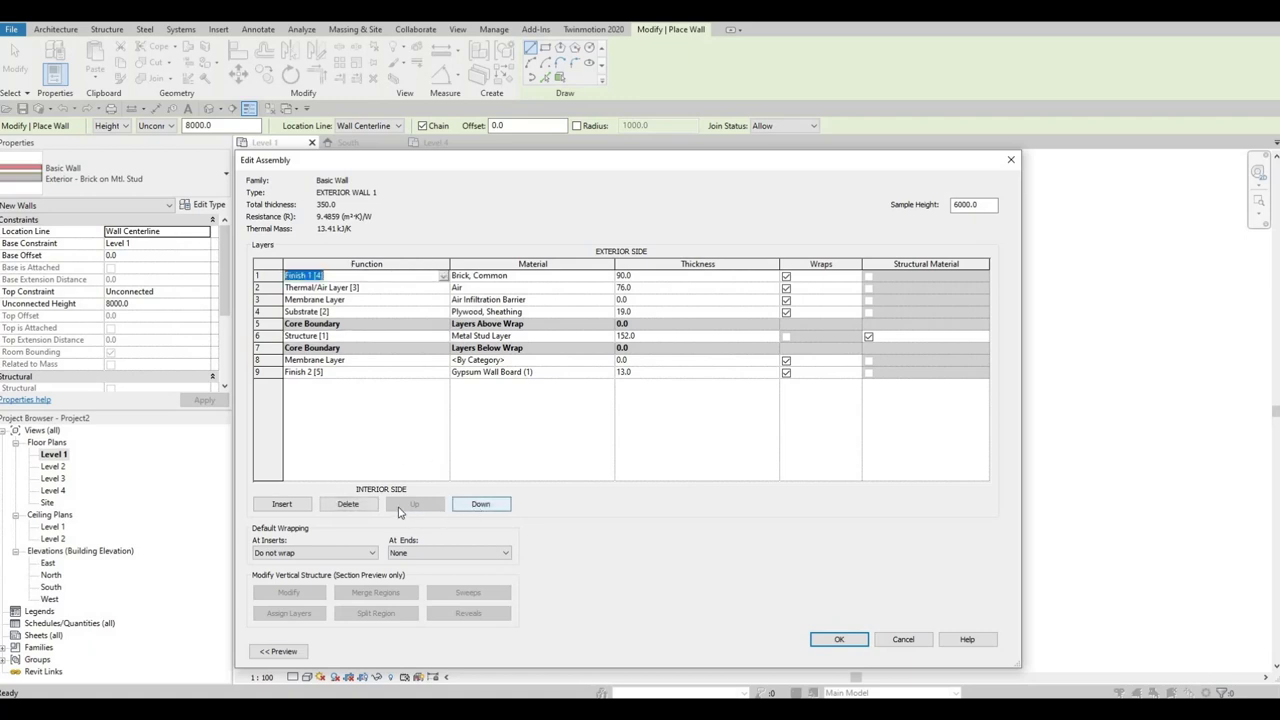
{"action": "left_click", "coordinate": [347, 504]}
{"action": "left_click", "coordinate": [347, 504]}
{"action": "left_click", "coordinate": [347, 504]}
{"action": "left_click", "coordinate": [347, 504]}
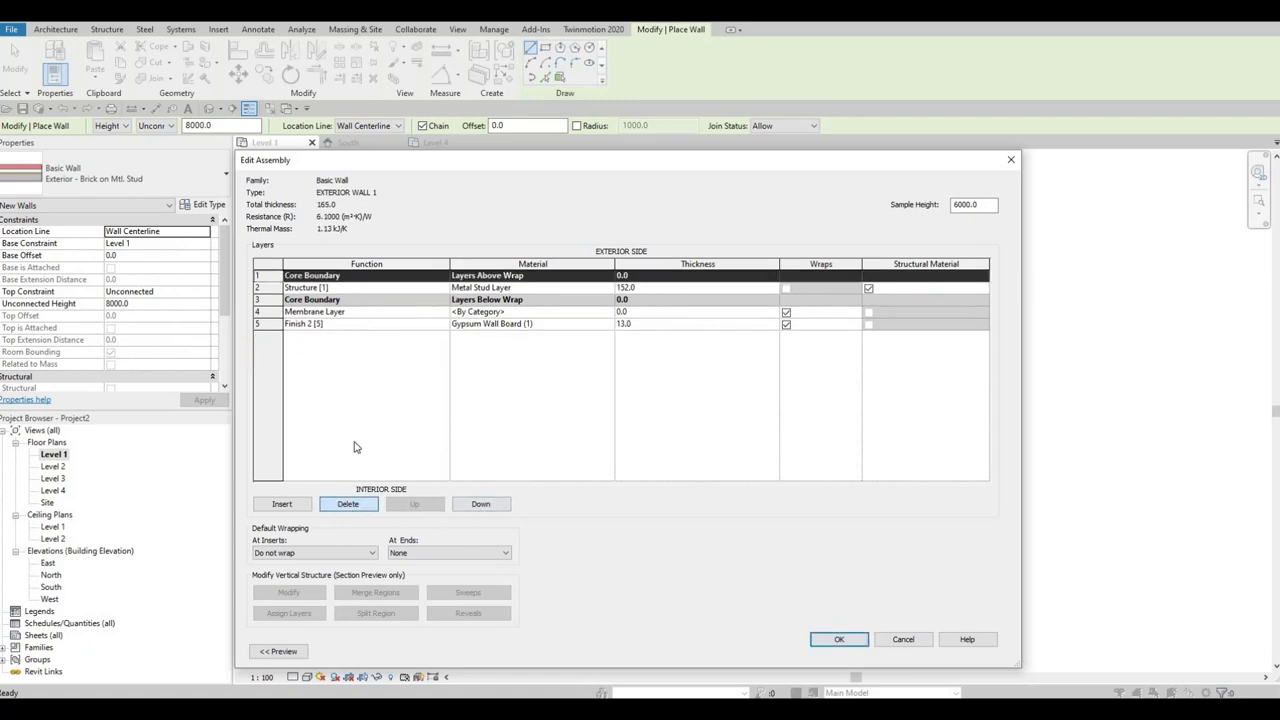
- Delete the membrane layer and the Finish 2 [5] layer on the interior side of the core
{"action": "left_click", "coordinate": [340, 311]}
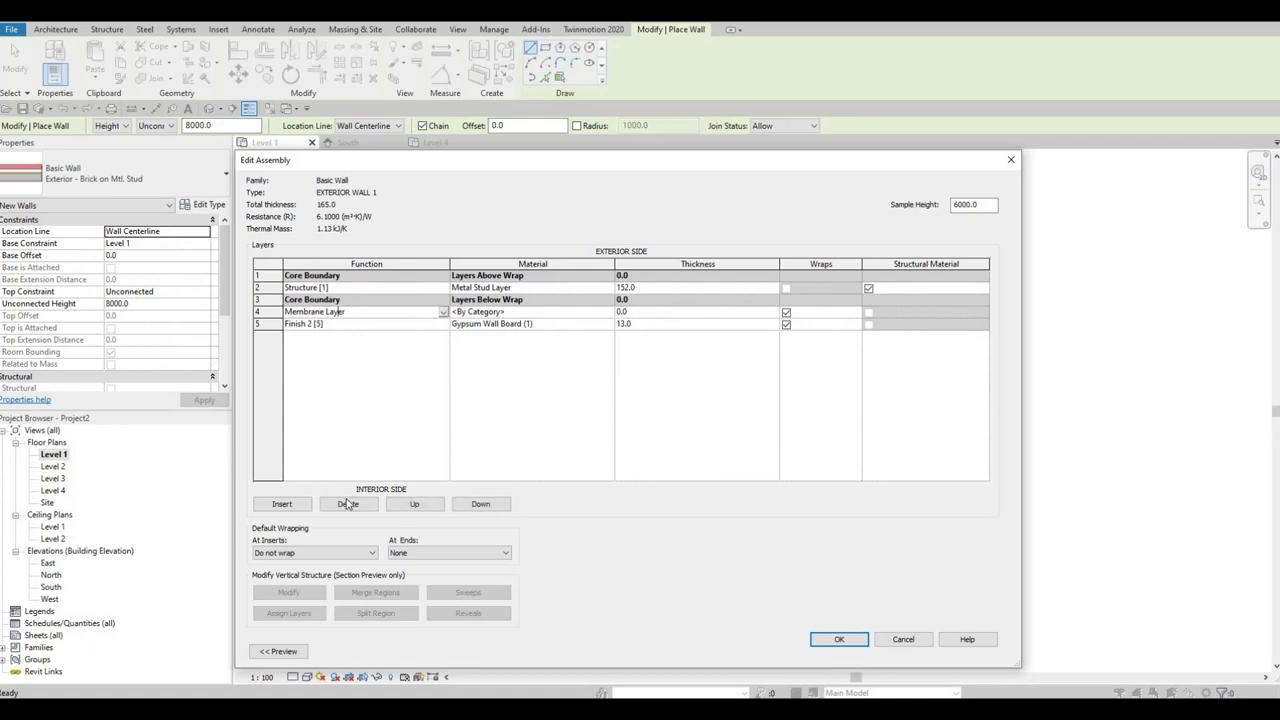
{"action": "left_click", "coordinate": [347, 504]}
{"action": "left_click", "coordinate": [347, 504]}
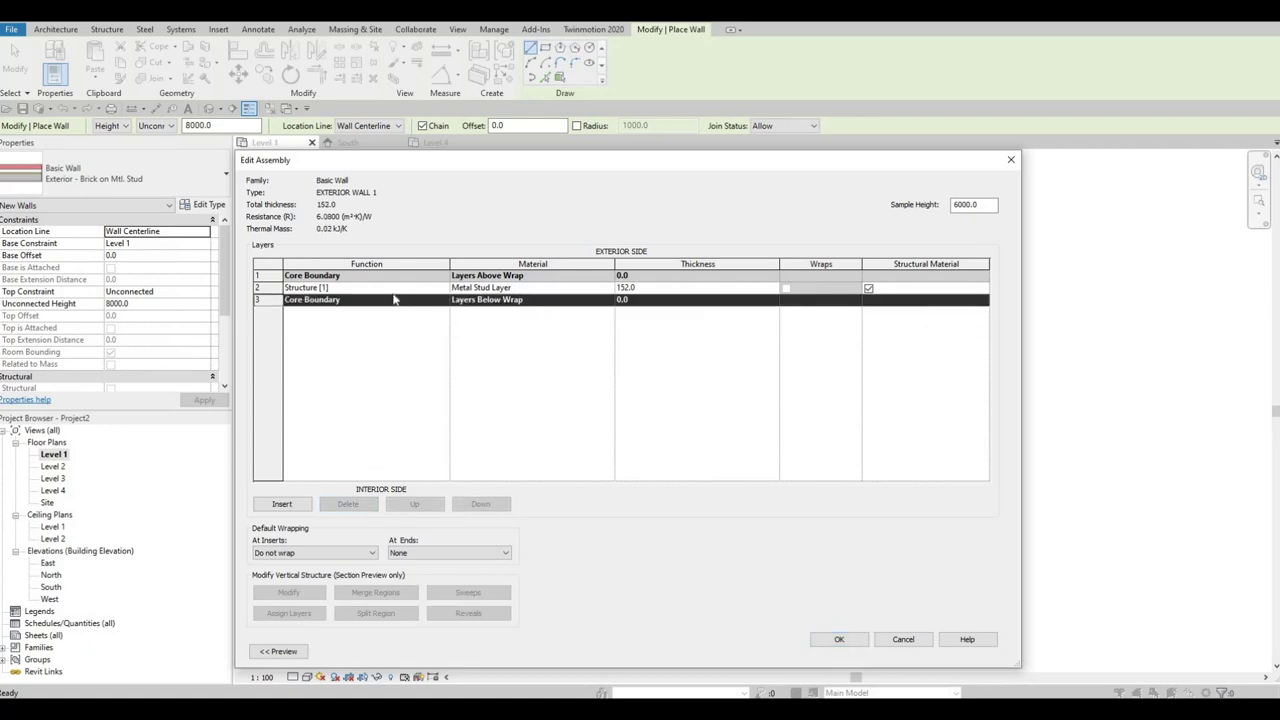
- Set the thickness of the Structure [1] layer to 200 mm
{"action": "left_click", "coordinate": [356, 283]}
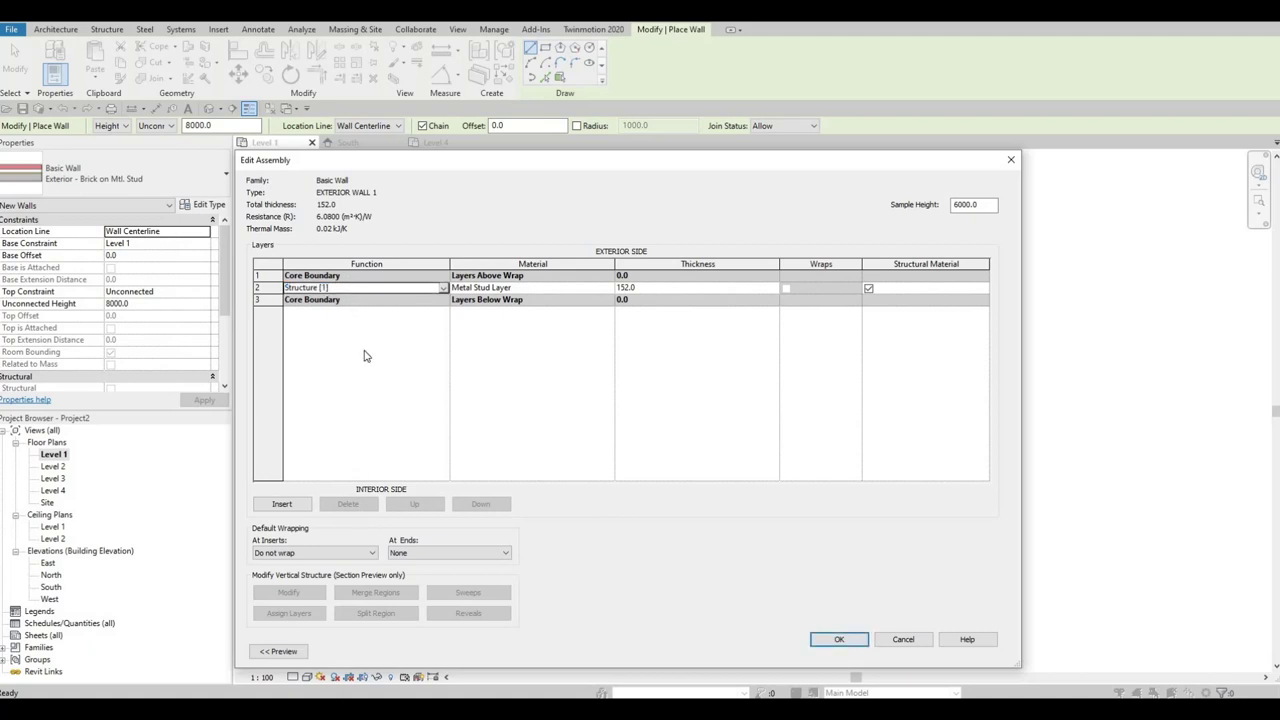
{"action": "left_click", "coordinate": [643, 287]}
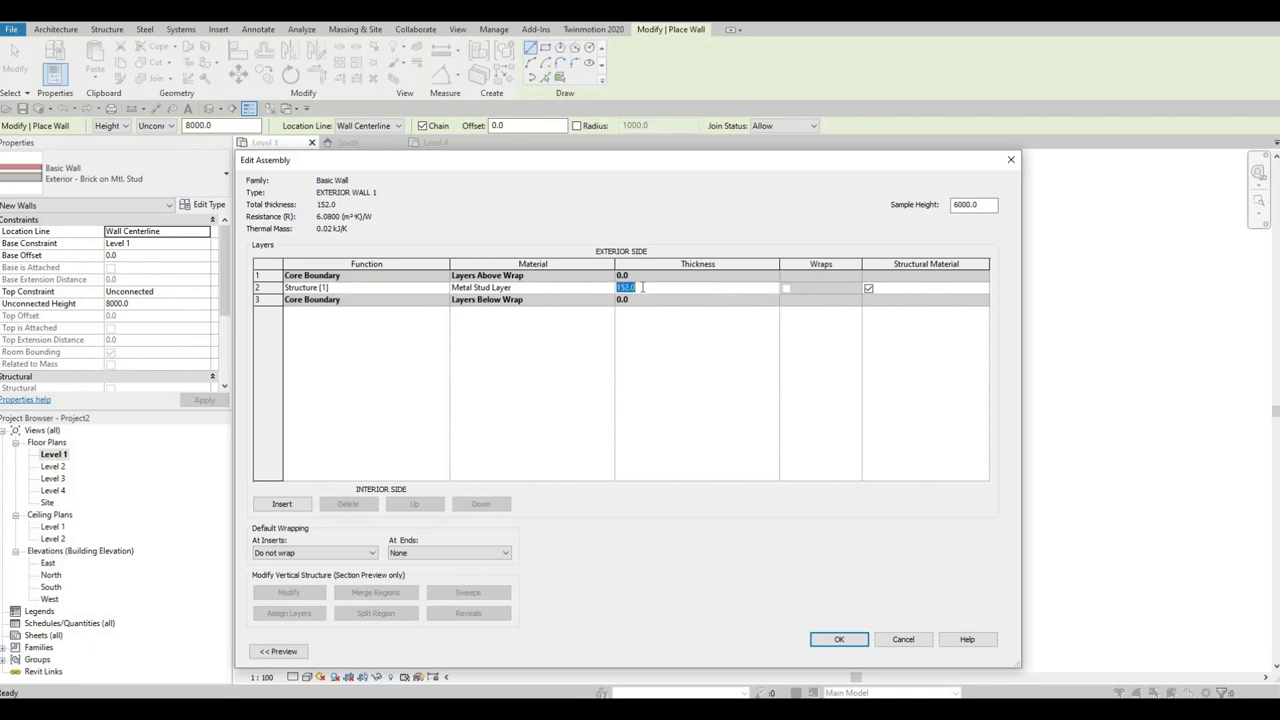
{"action": "type", "text": "200"}
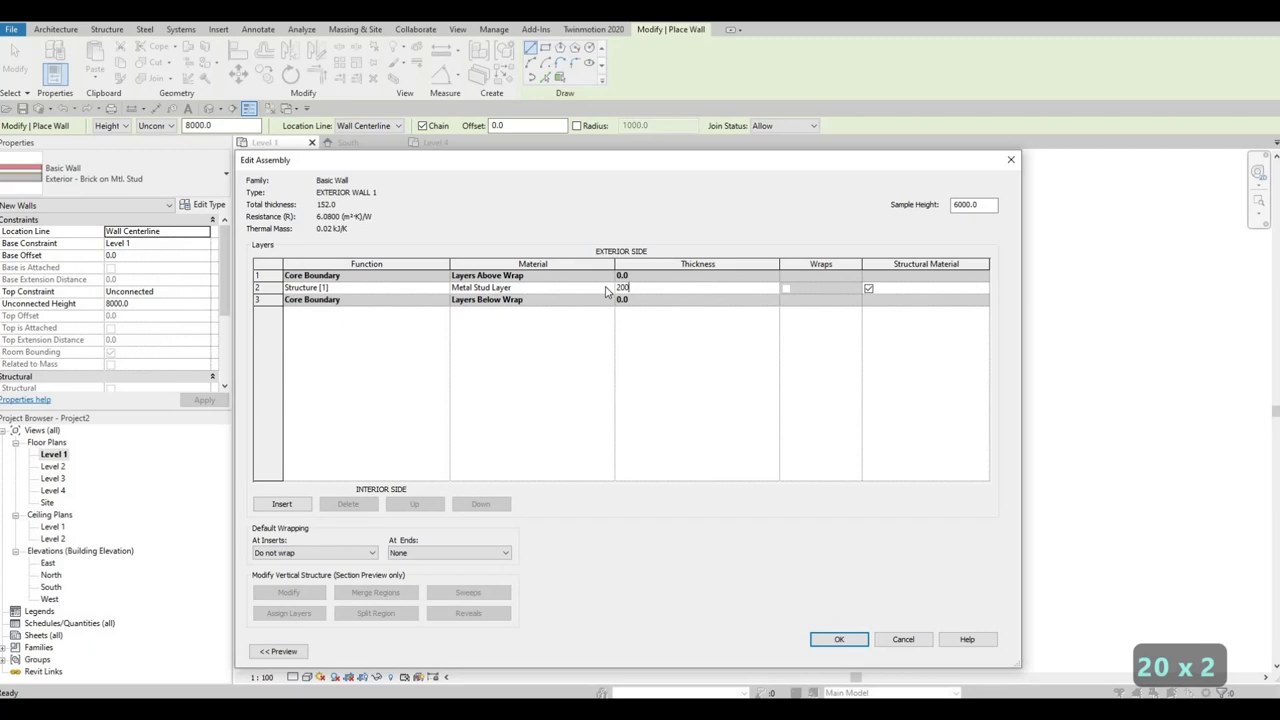
- Search the project materials for GY and assign Gypsum Wall Board to the Structure [1] layer
{"action": "left_click", "coordinate": [605, 288]}
{"action": "left_click", "coordinate": [607, 287]}
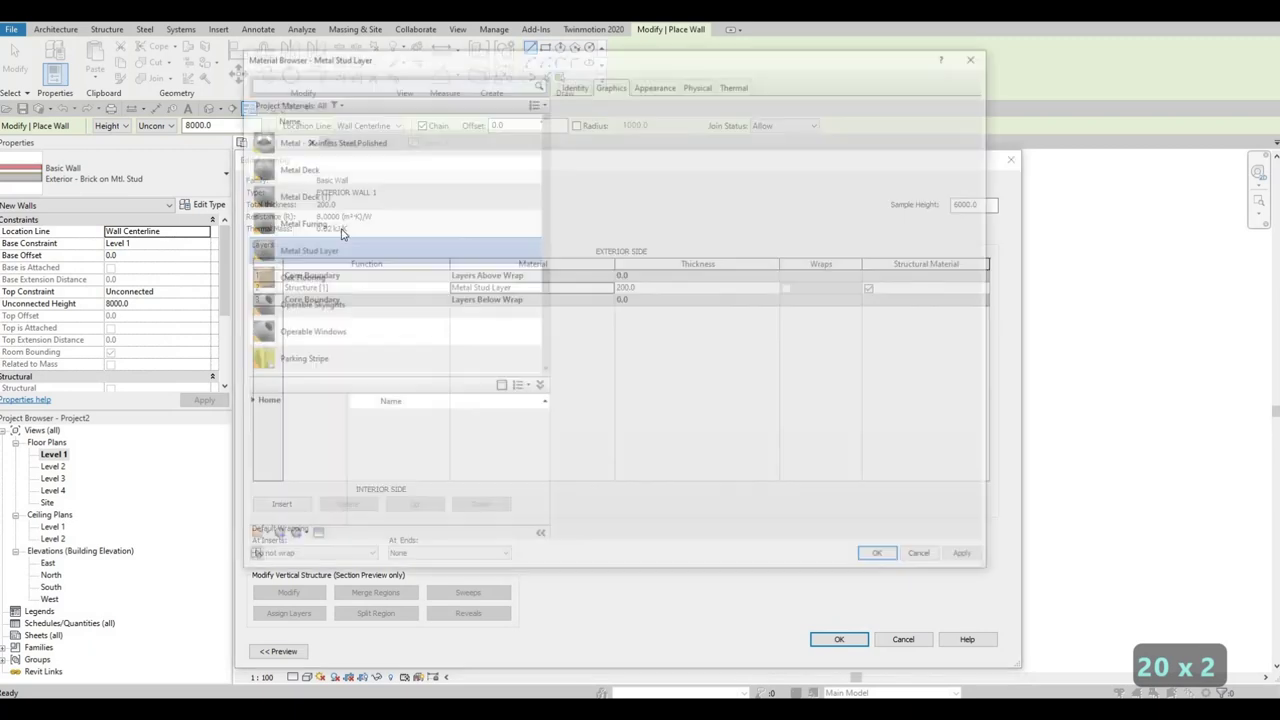
{"action": "scroll", "coordinate": [340, 233], "scroll_direction": "down", "scroll_amount": 5}
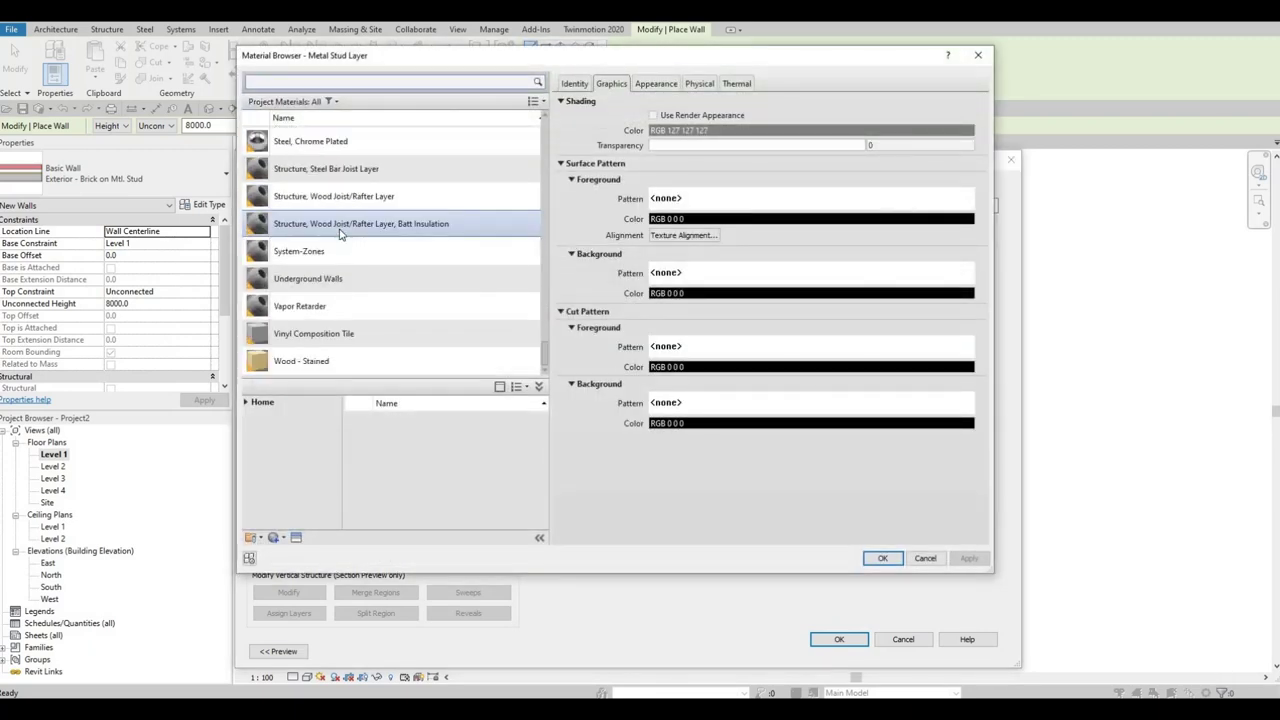
{"action": "type", "text": "gy"}
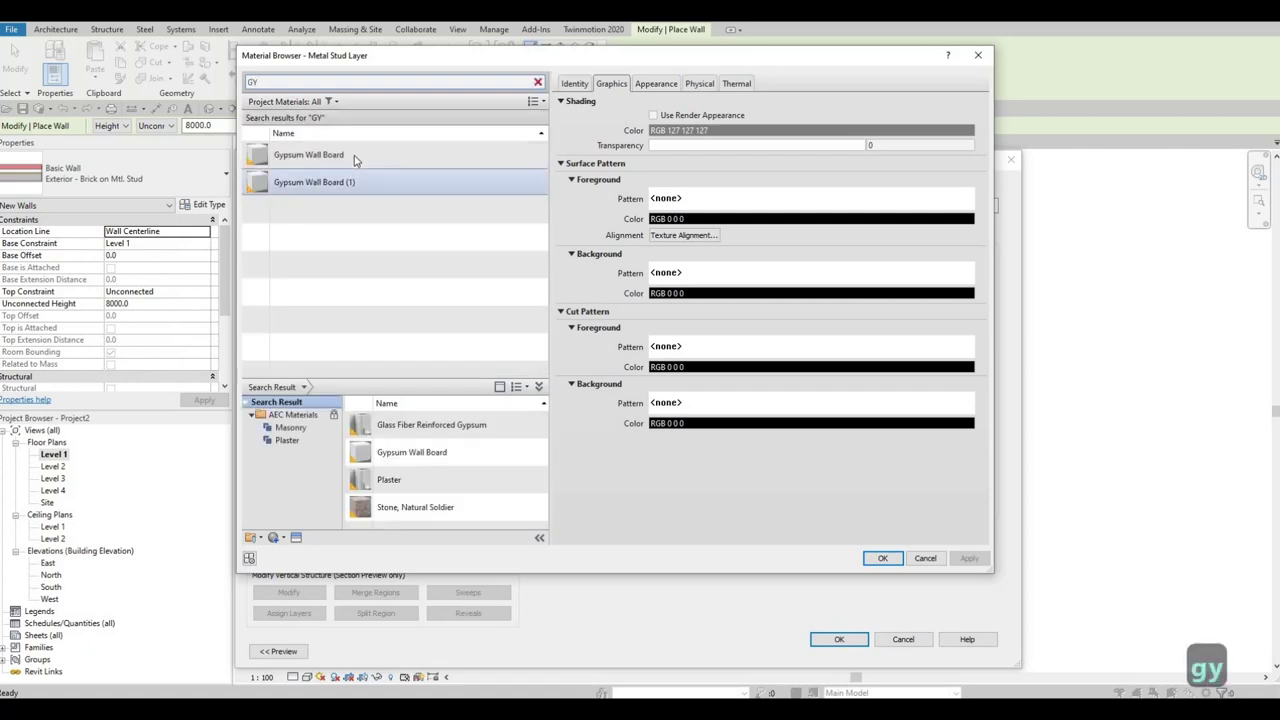
{"action": "left_click", "coordinate": [356, 158]}
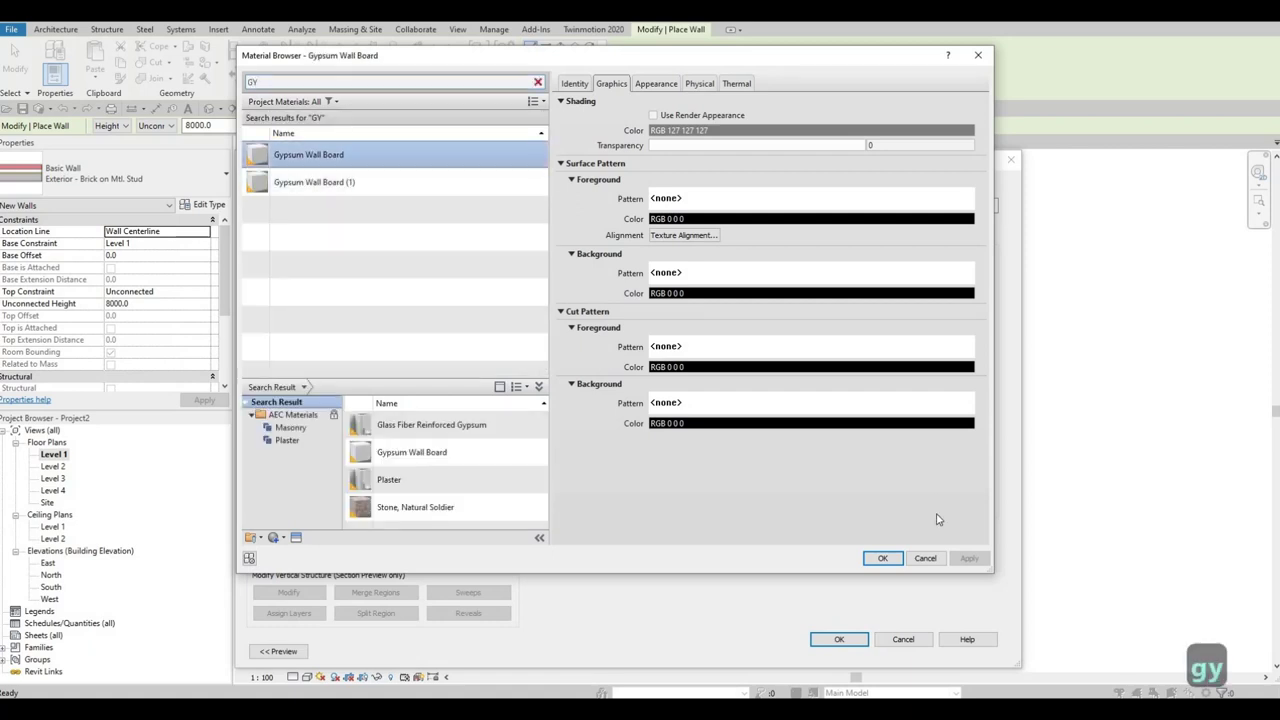
{"action": "left_click", "coordinate": [884, 558]}
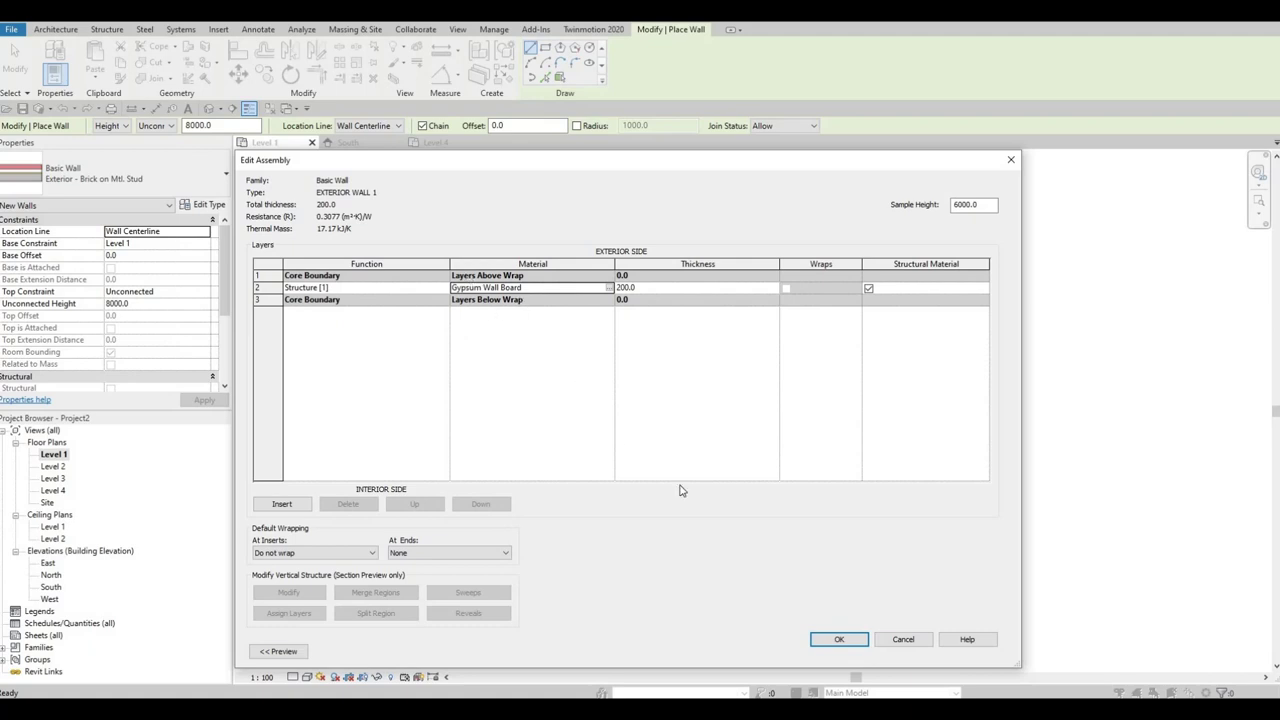
- Review the core layer's function options, keep Structure [1], and accept the edited assembly and type properties
{"action": "left_click", "coordinate": [437, 288]}
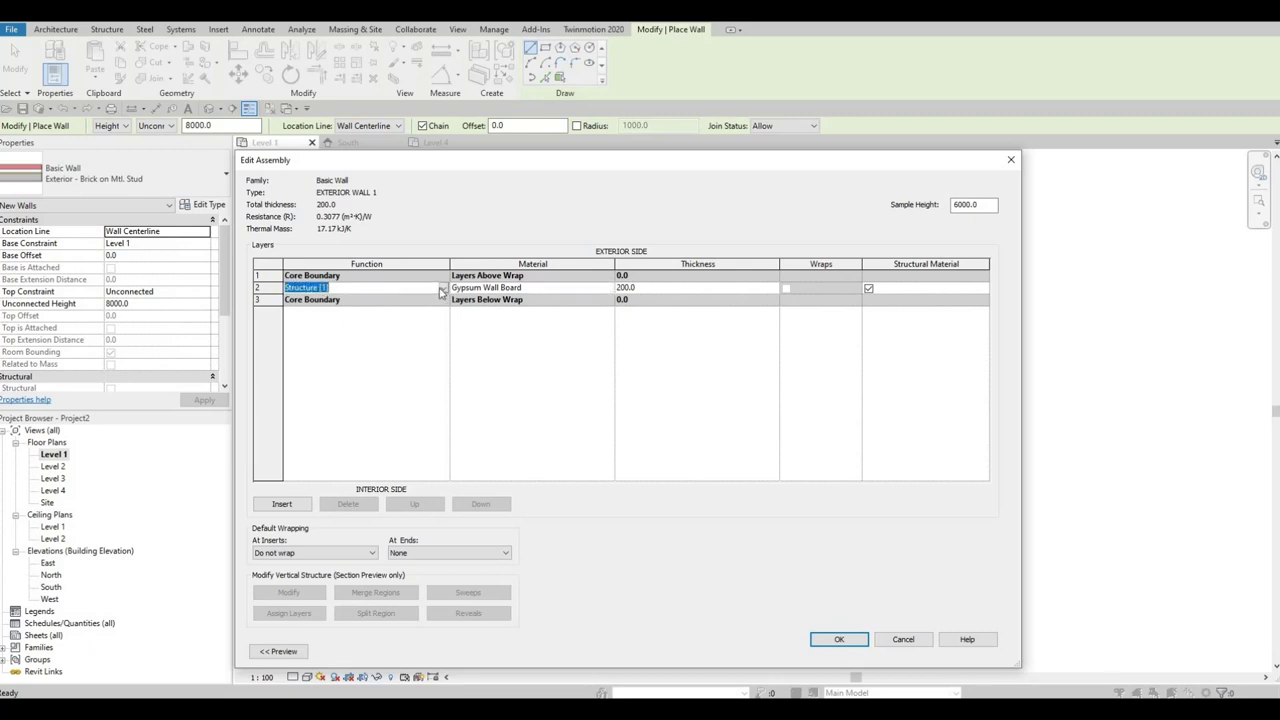
{"action": "left_click", "coordinate": [442, 289]}
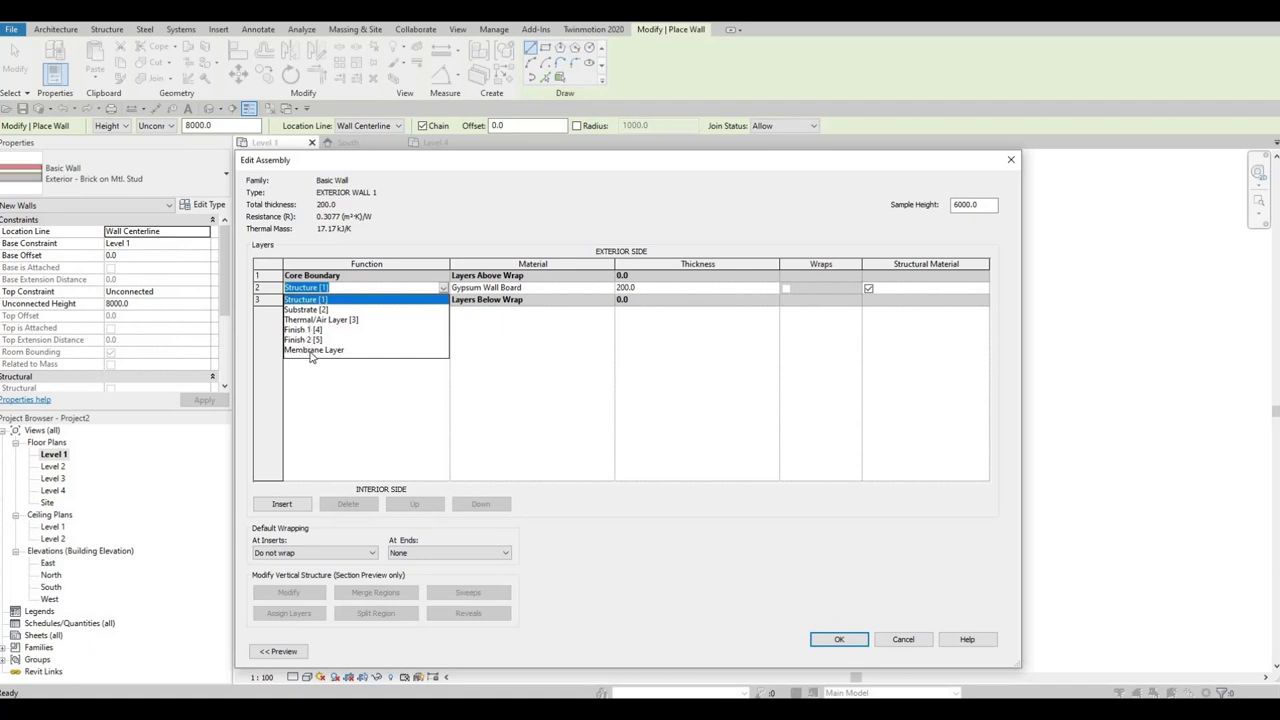
{"action": "left_click", "coordinate": [360, 397]}
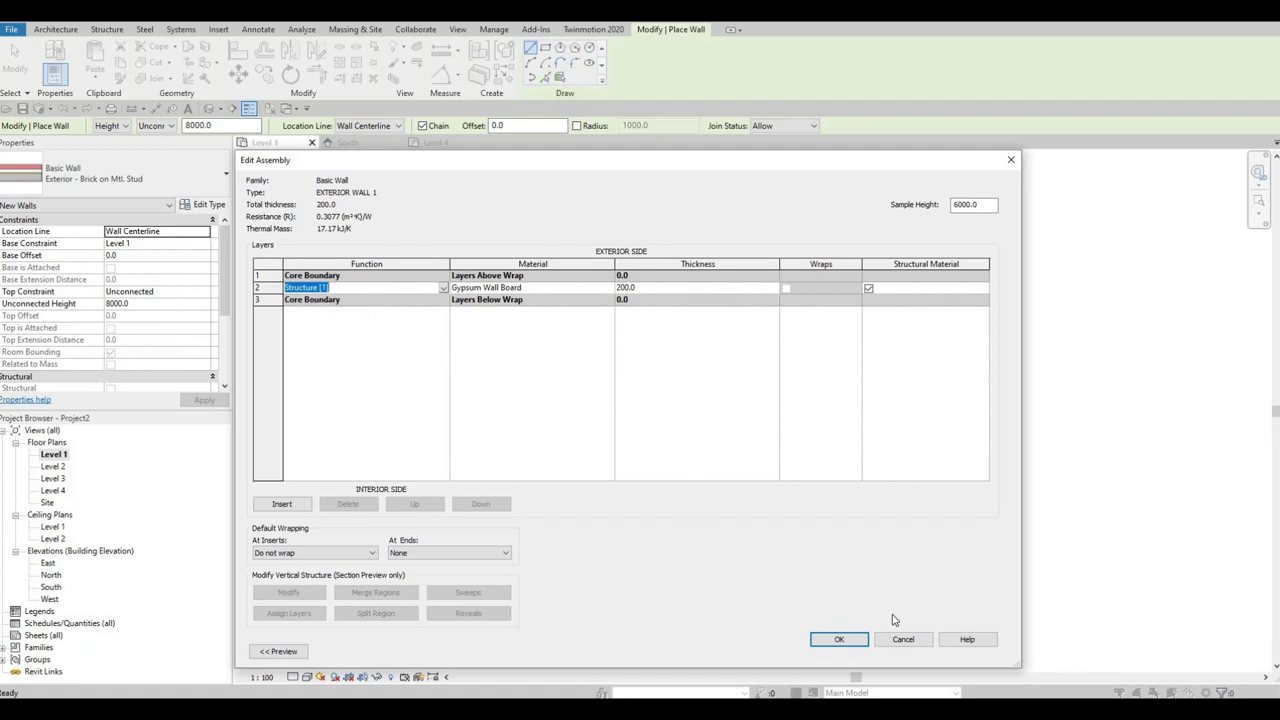
{"action": "left_click", "coordinate": [842, 641]}
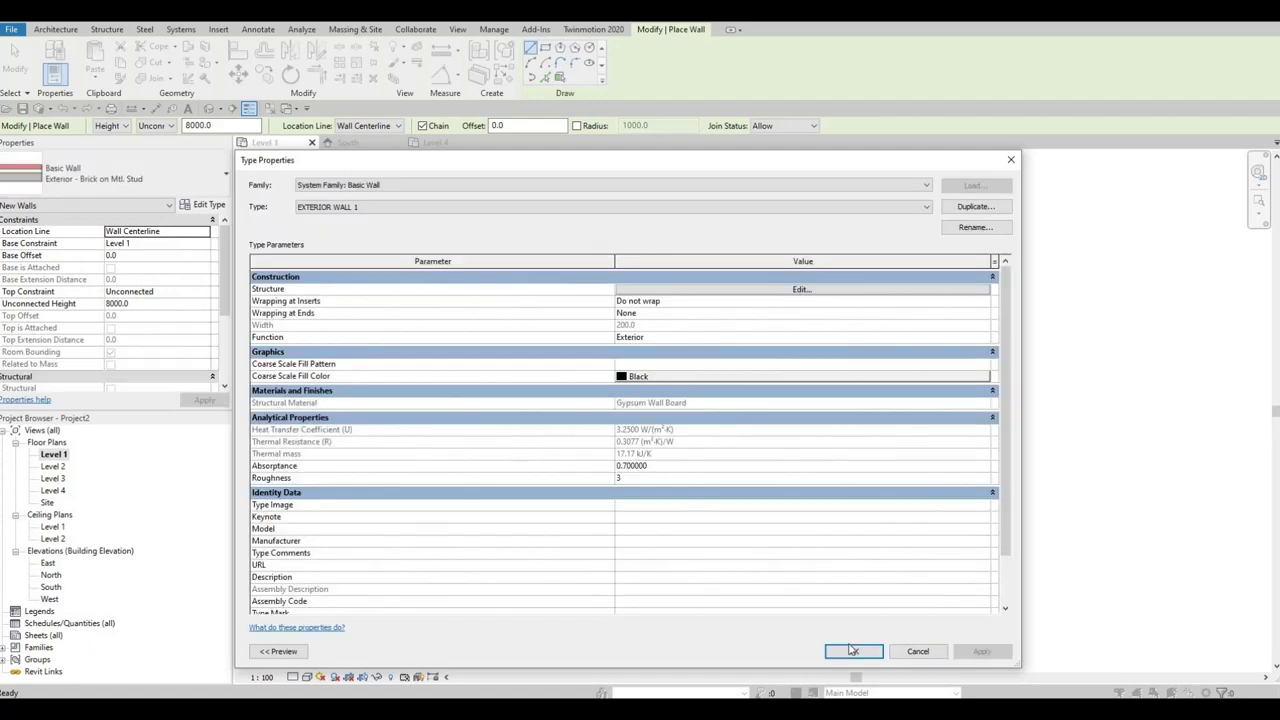
{"action": "left_click", "coordinate": [850, 650]}
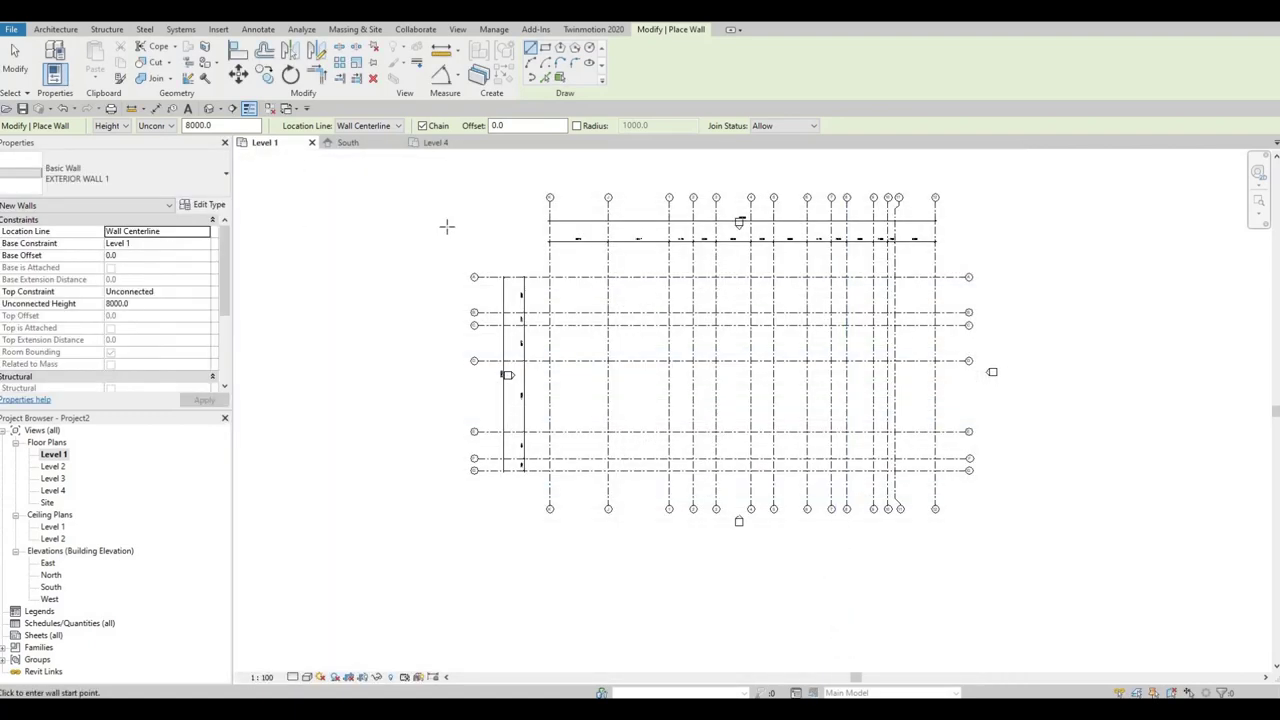
- Draw a trial horizontal wall about 4500 mm long from grid 1 above grid A, and delete it
{"action": "scroll", "coordinate": [701, 255], "scroll_direction": "up", "scroll_amount": 4}
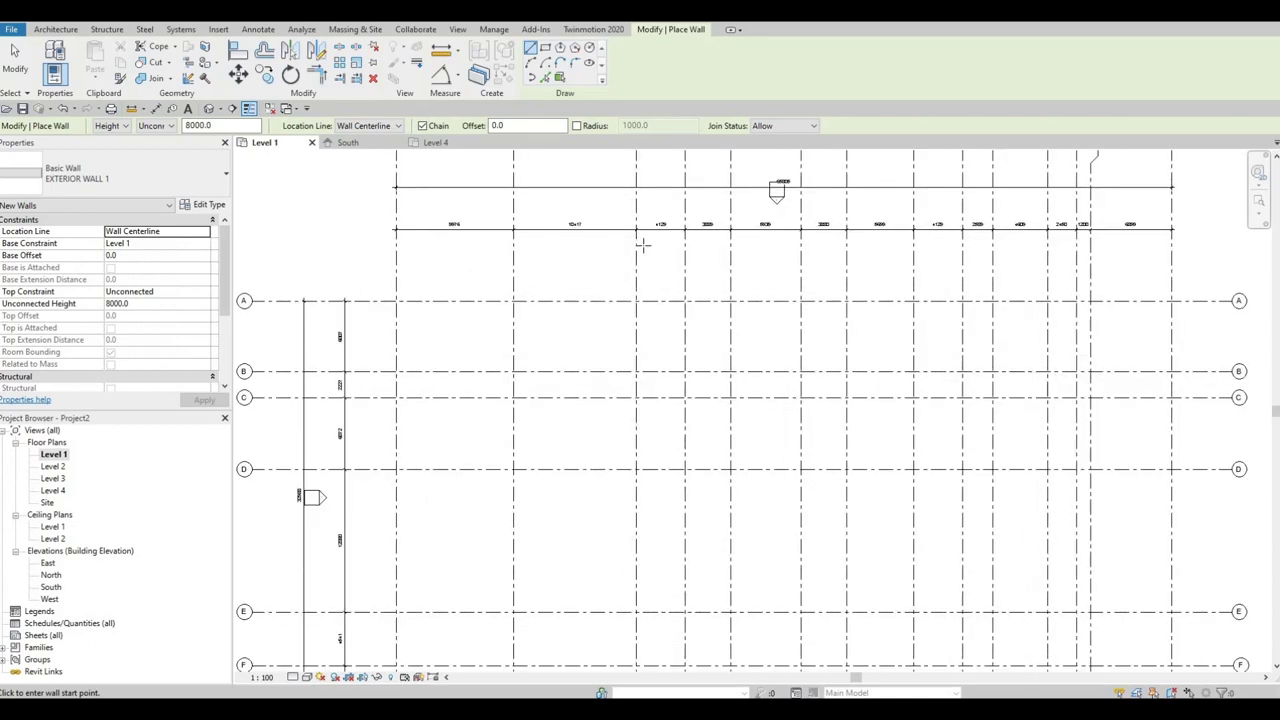
{"action": "middle_click_drag", "start_coordinate": [628, 262], "coordinate": [622, 367]}
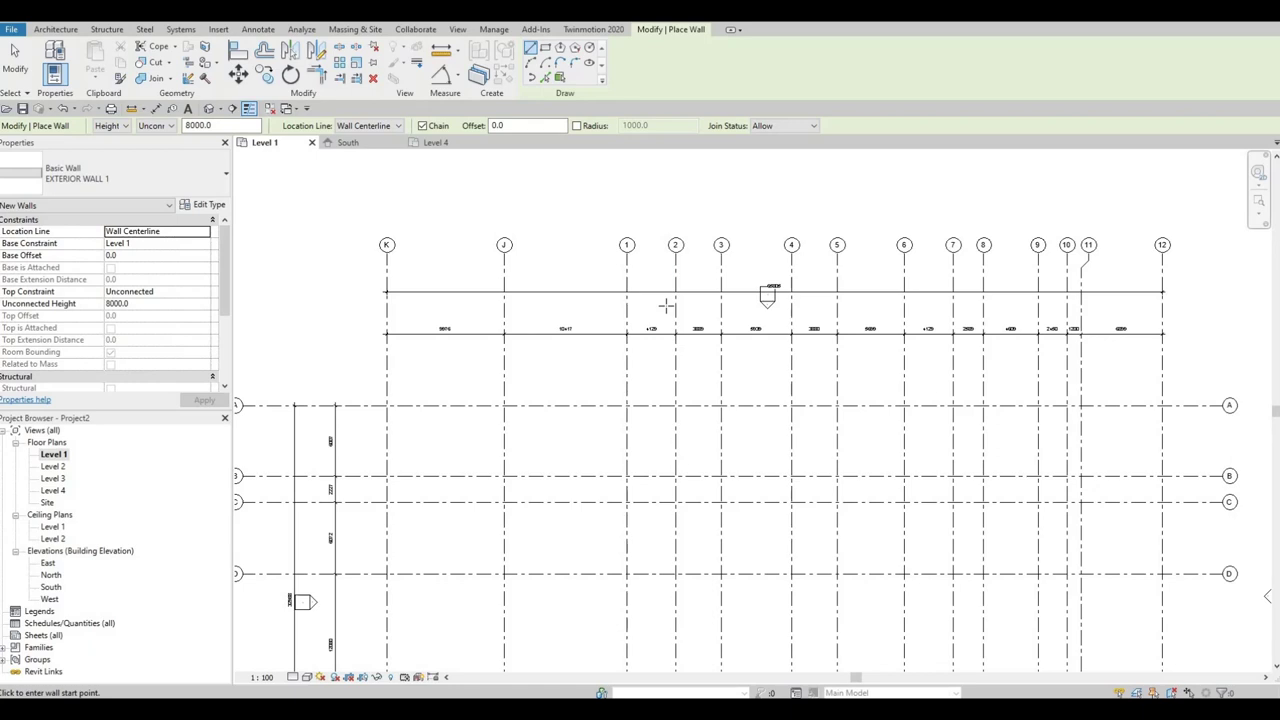
{"action": "key", "text": "Escape"}
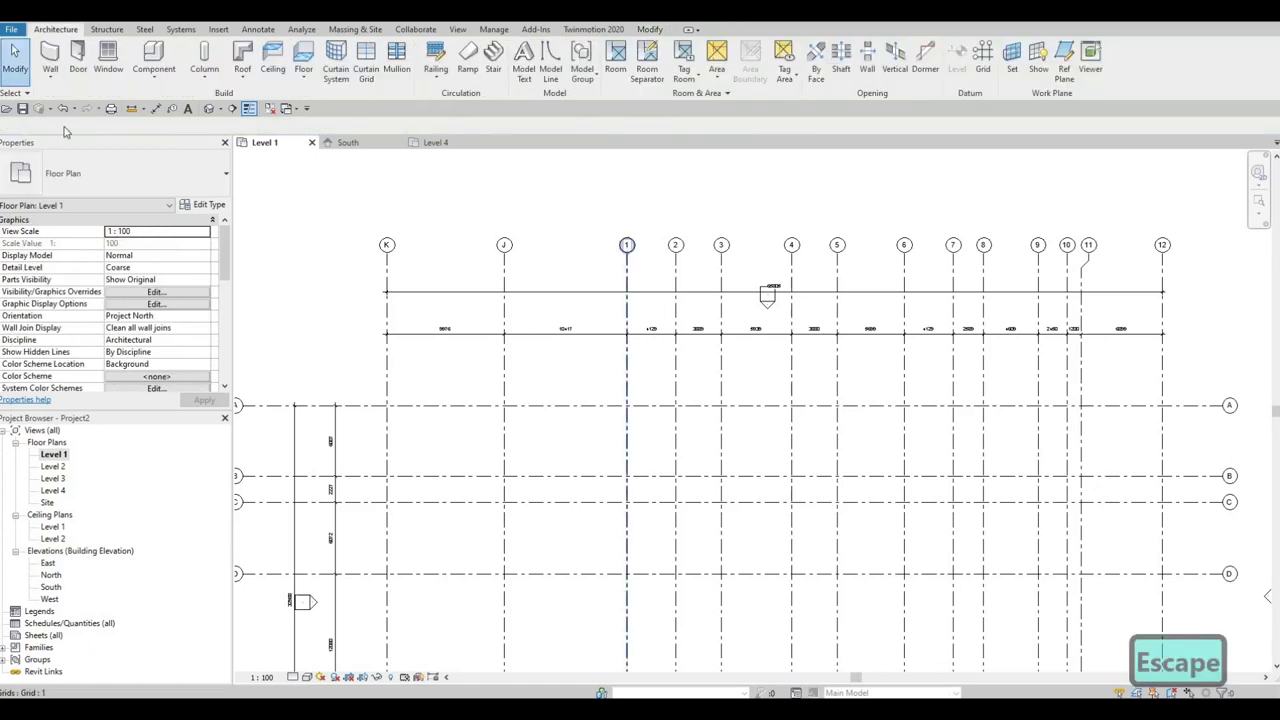
{"action": "left_click", "coordinate": [50, 58]}
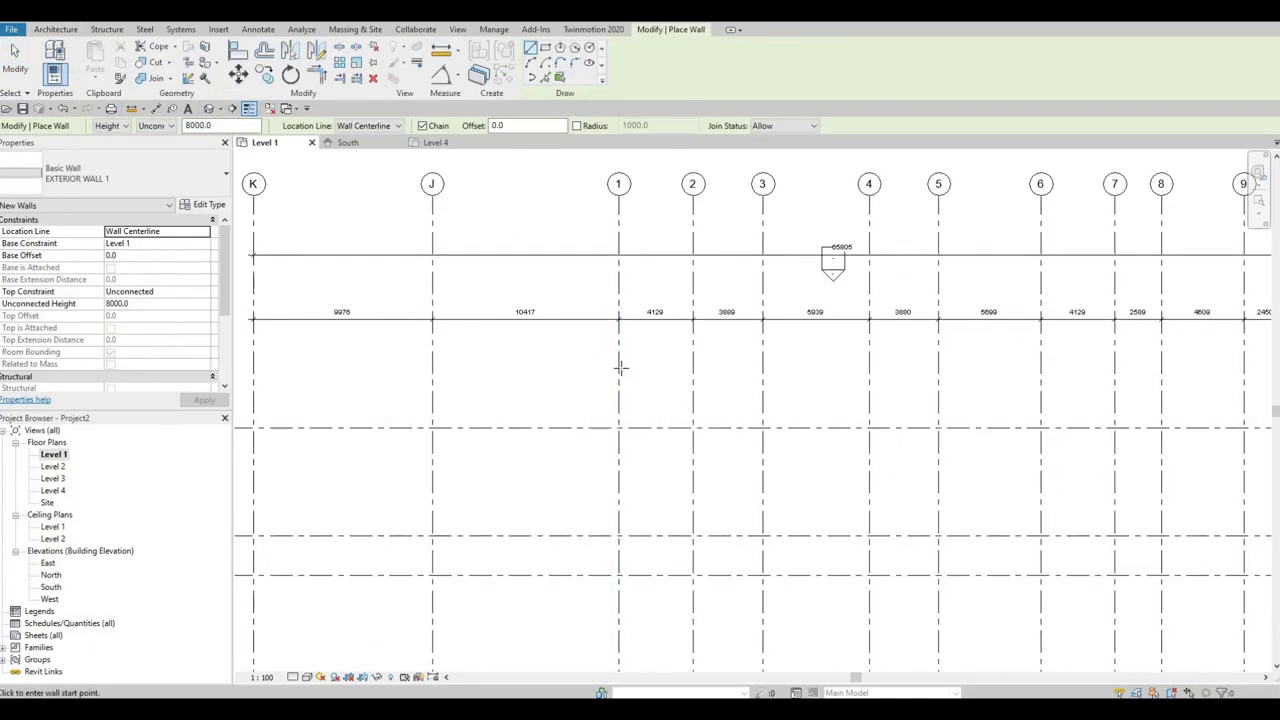
{"action": "left_click", "coordinate": [618, 368]}
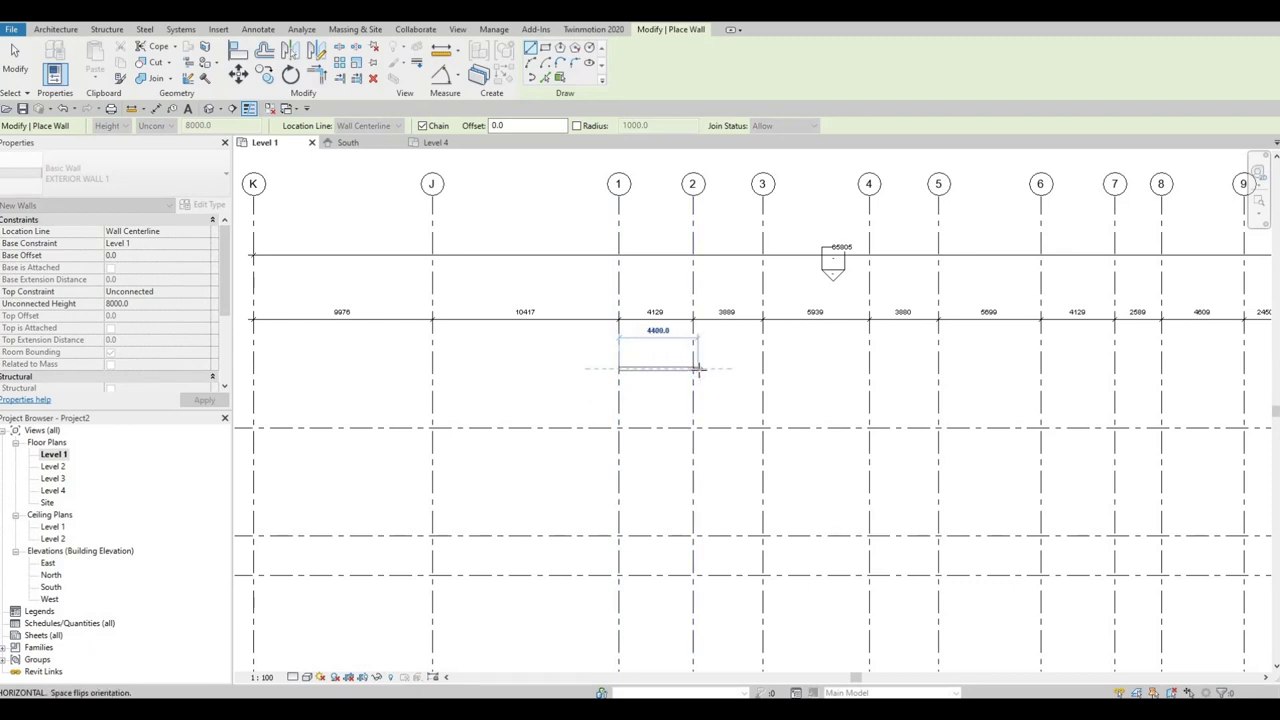
{"action": "left_click", "coordinate": [700, 368]}
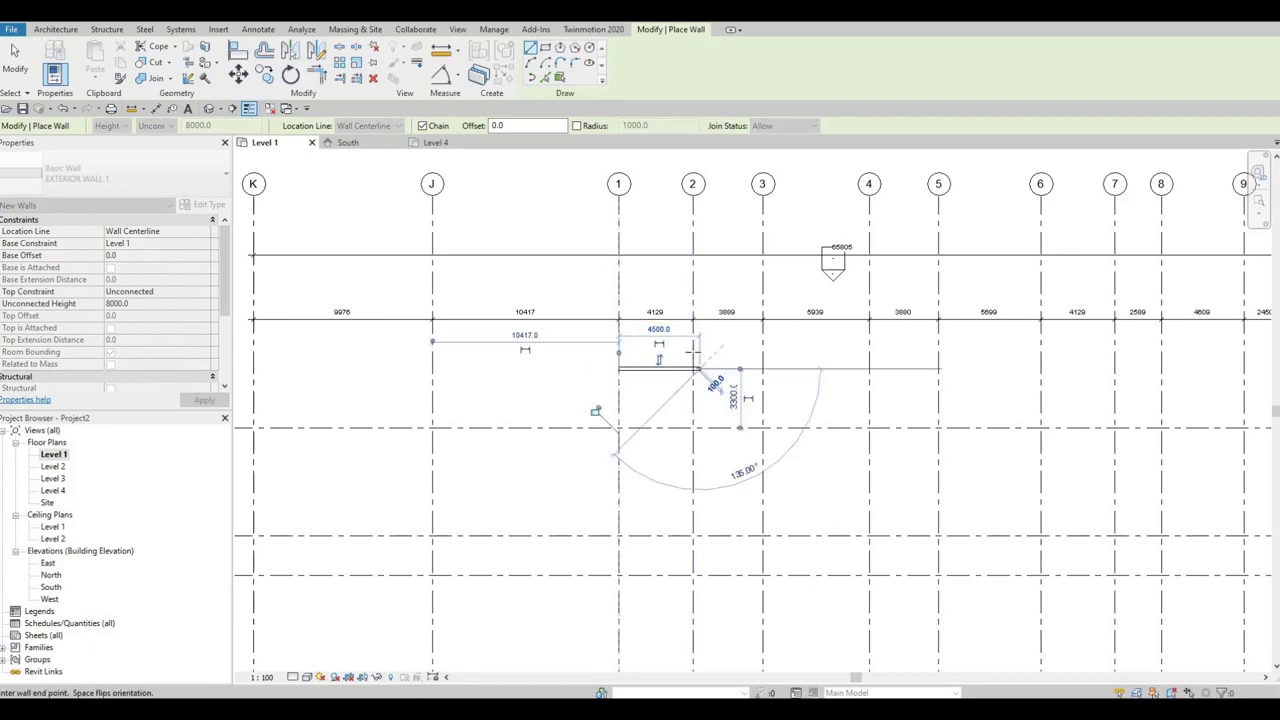
{"action": "key", "text": "Escape"}
{"action": "key", "text": "Escape"}
{"action": "key", "text": "Escape"}
{"action": "left_click", "coordinate": [672, 369]}
{"action": "key", "text": "Delete"}
- Draw an EXTERIOR WALL 1 wall 2698 mm long down grid 2 from its intersection with grid A
{"action": "middle_click_drag", "start_coordinate": [501, 286], "coordinate": [508, 210]}
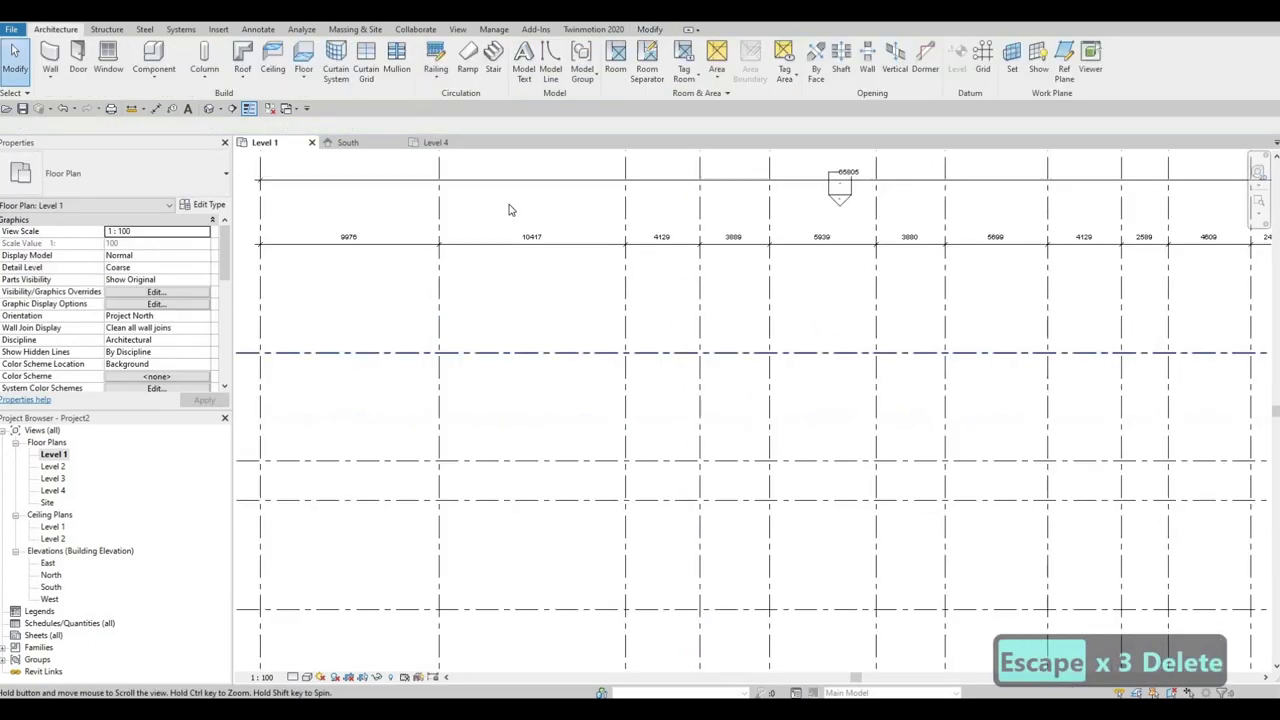
{"action": "scroll", "coordinate": [716, 300], "scroll_direction": "down", "scroll_amount": 2}
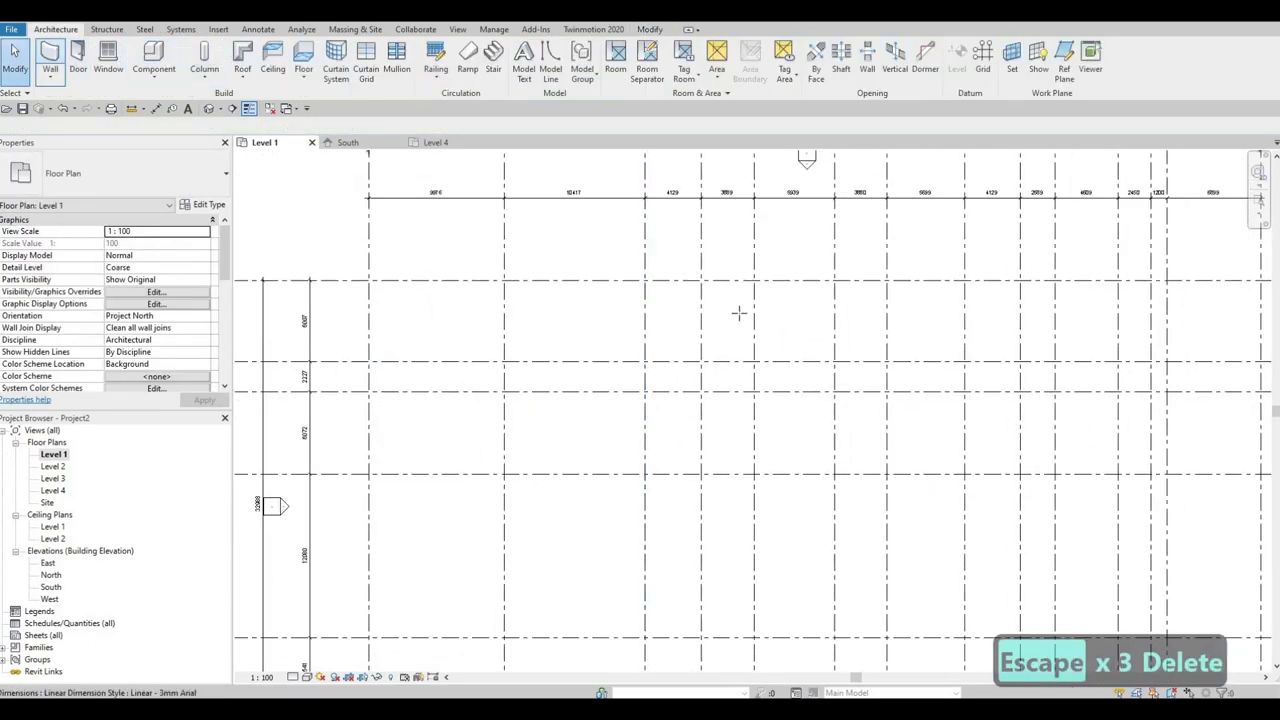
{"action": "key", "text": "w"}
{"action": "key", "text": "a"}
{"action": "scroll", "coordinate": [738, 314], "scroll_direction": "down", "scroll_amount": 2}
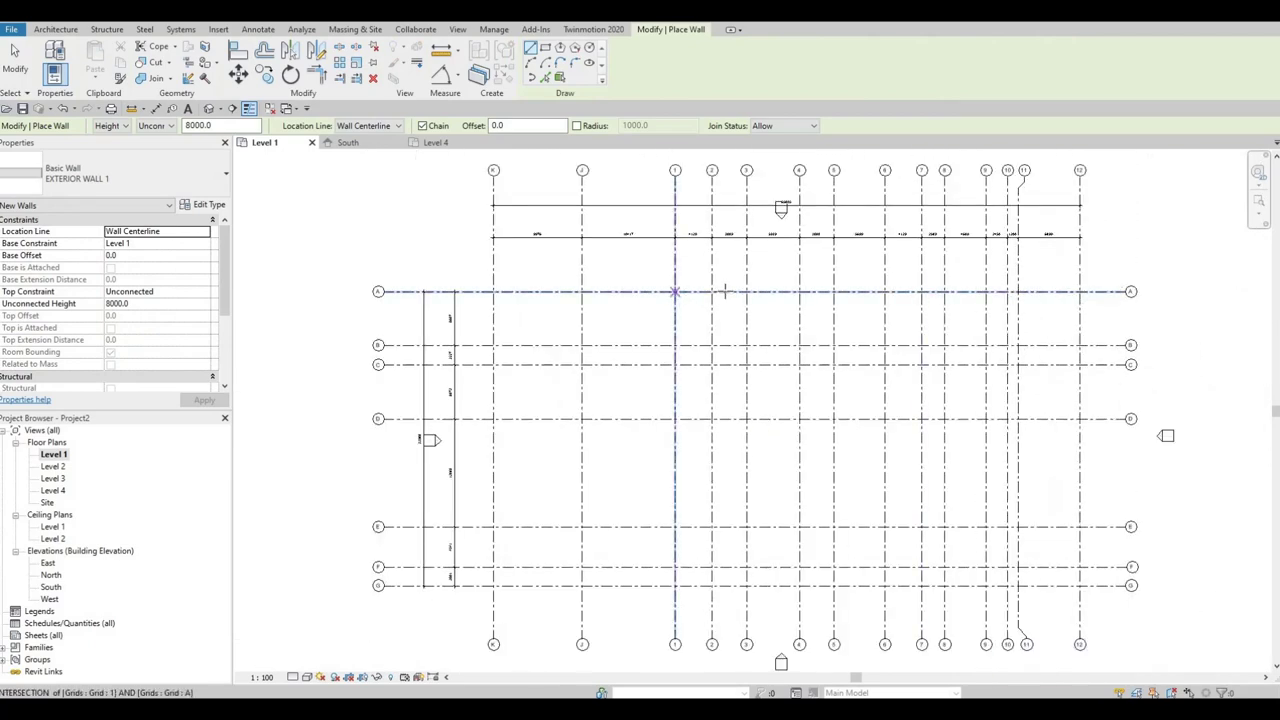
{"action": "scroll", "coordinate": [687, 341], "scroll_direction": "up", "scroll_amount": 2}
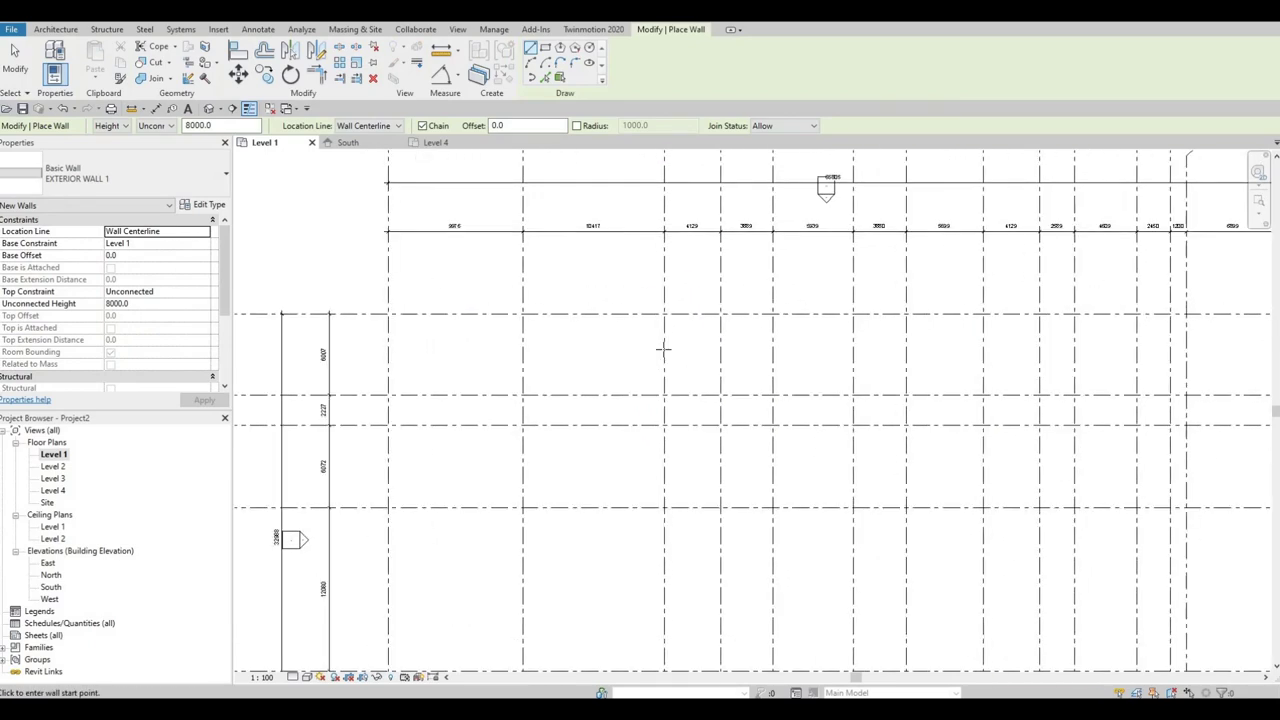
{"action": "scroll", "coordinate": [665, 345], "scroll_direction": "down", "scroll_amount": 2}
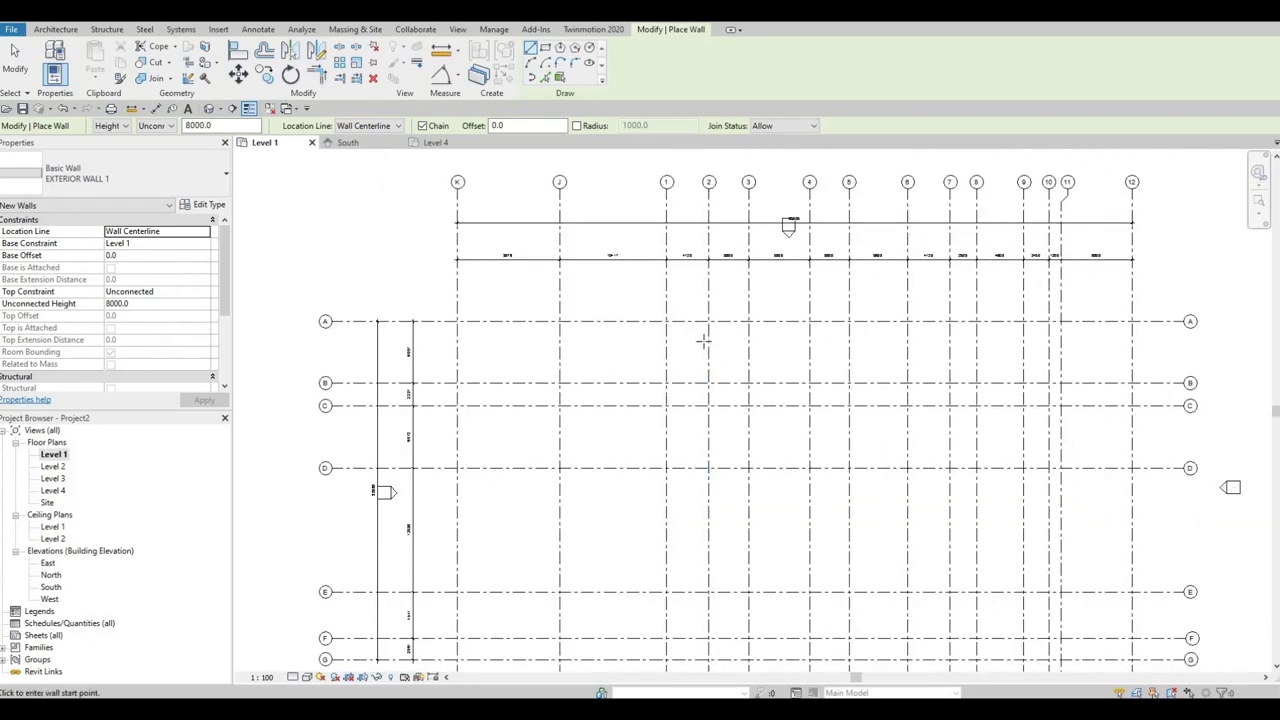
{"action": "scroll", "coordinate": [703, 341], "scroll_direction": "up", "scroll_amount": 1}
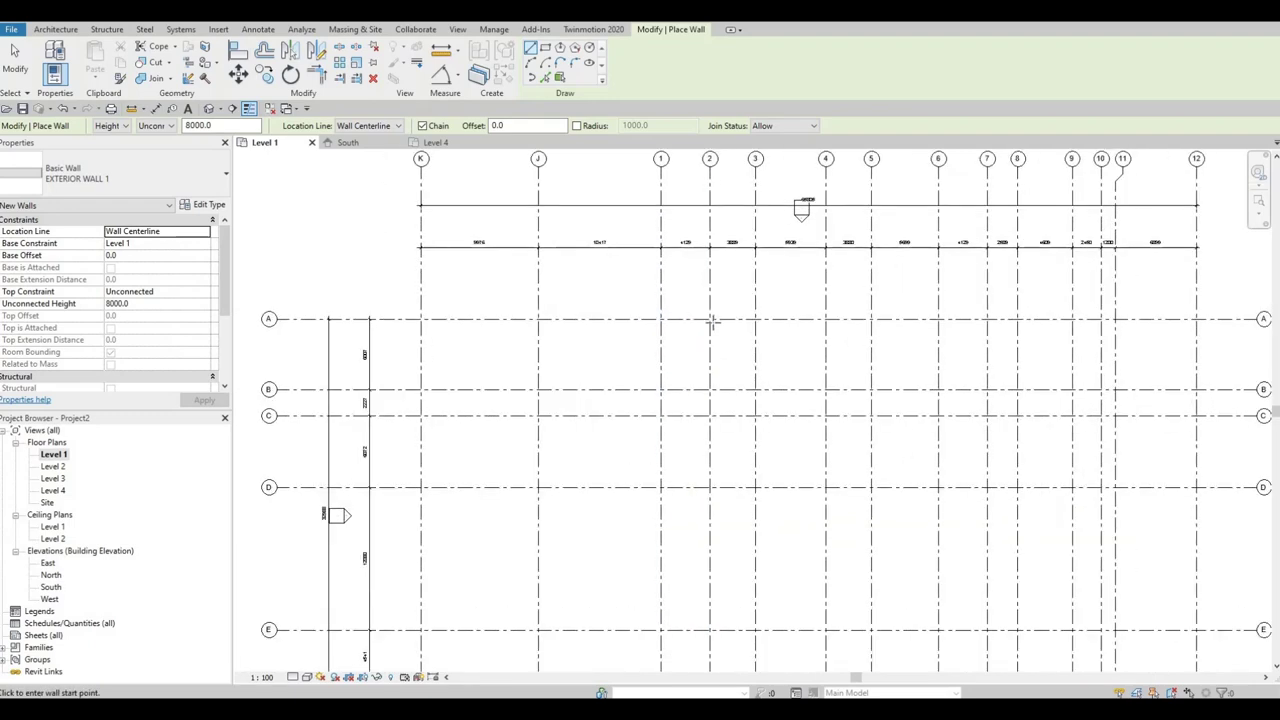
{"action": "left_click", "coordinate": [709, 375]}
{"action": "scroll", "coordinate": [709, 375], "scroll_direction": "down", "scroll_amount": 1}
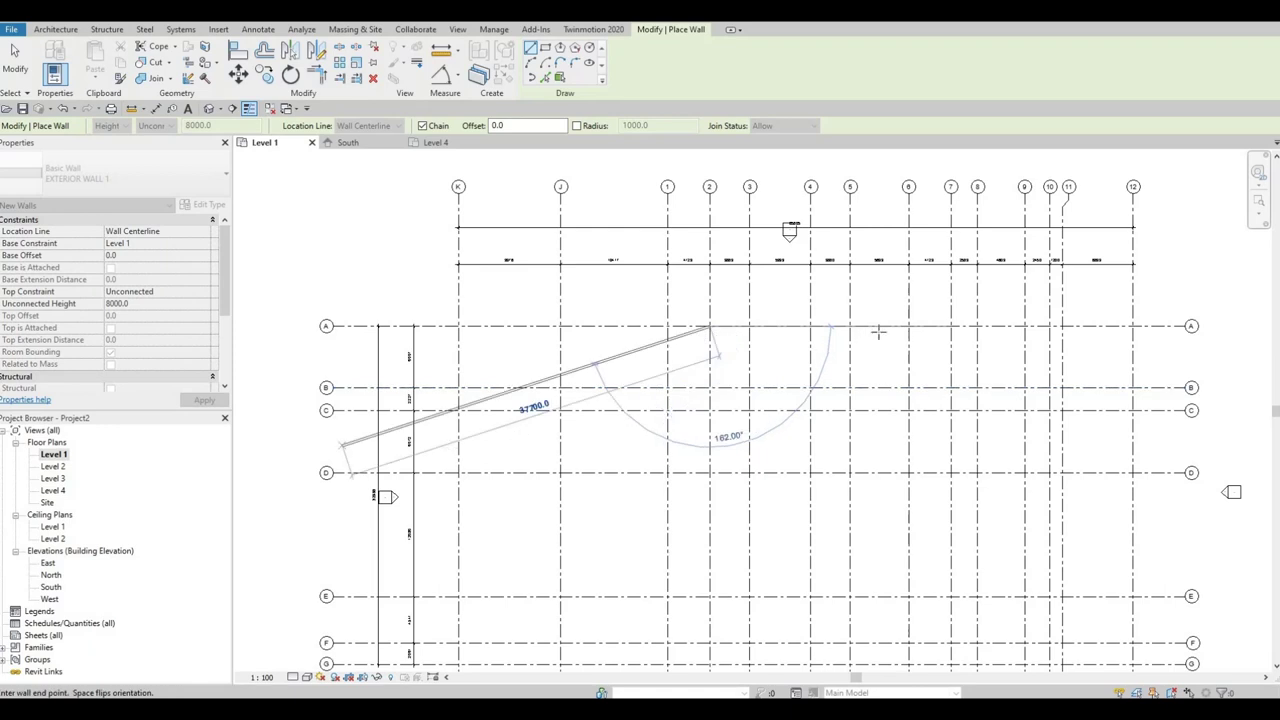
{"action": "scroll", "coordinate": [704, 370], "scroll_direction": "up", "scroll_amount": 1}
{"action": "scroll", "coordinate": [704, 370], "scroll_direction": "up", "scroll_amount": 1}
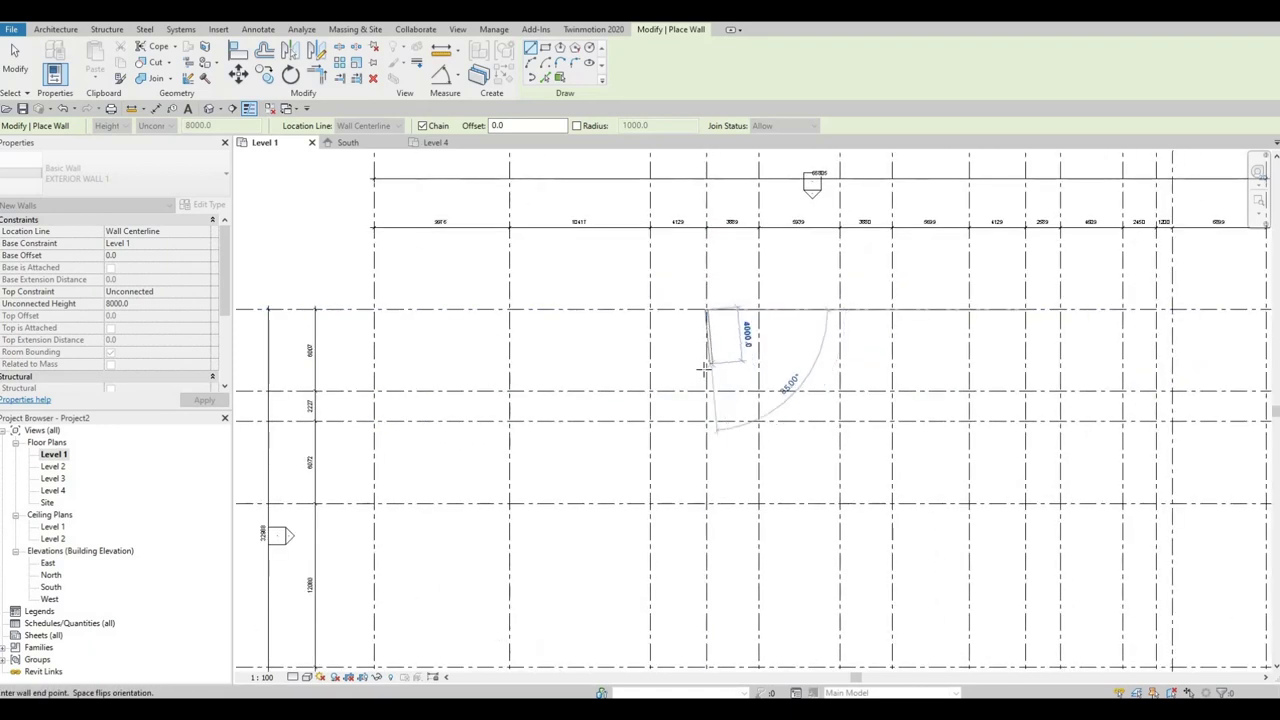
{"action": "type", "text": "2698"}
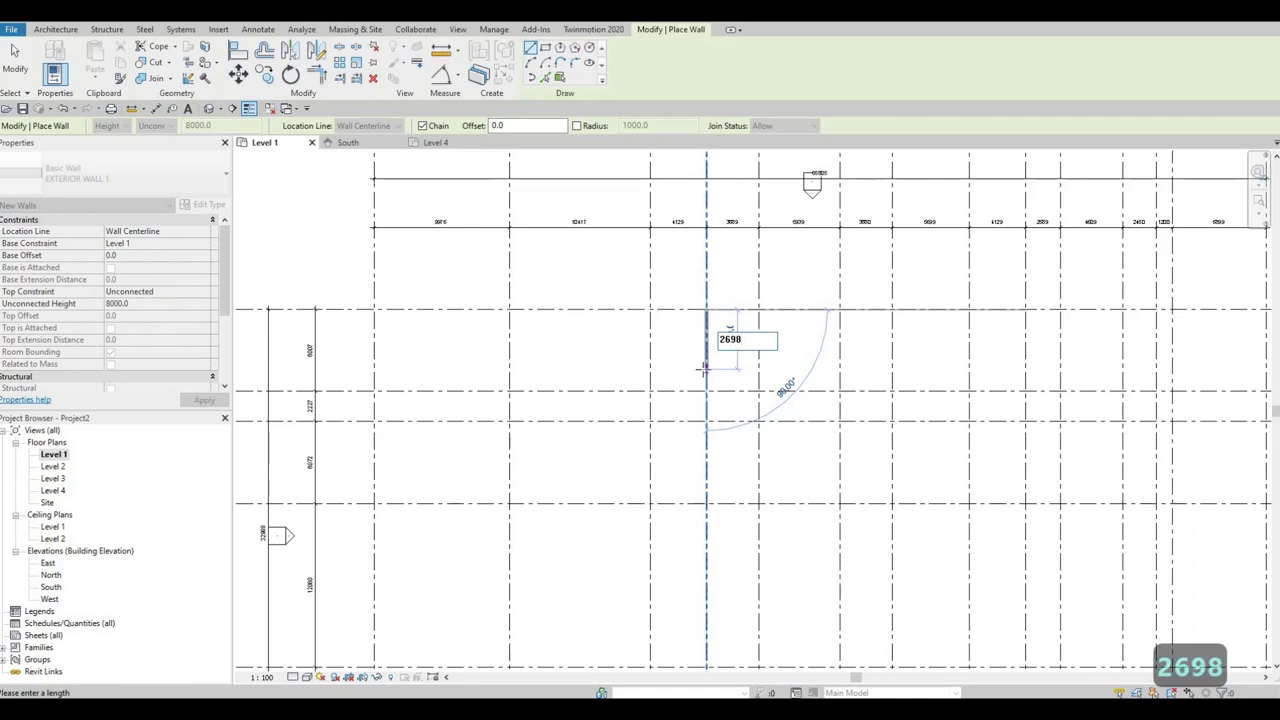
{"action": "key", "text": "Return"}
{"action": "key", "text": "Escape"}
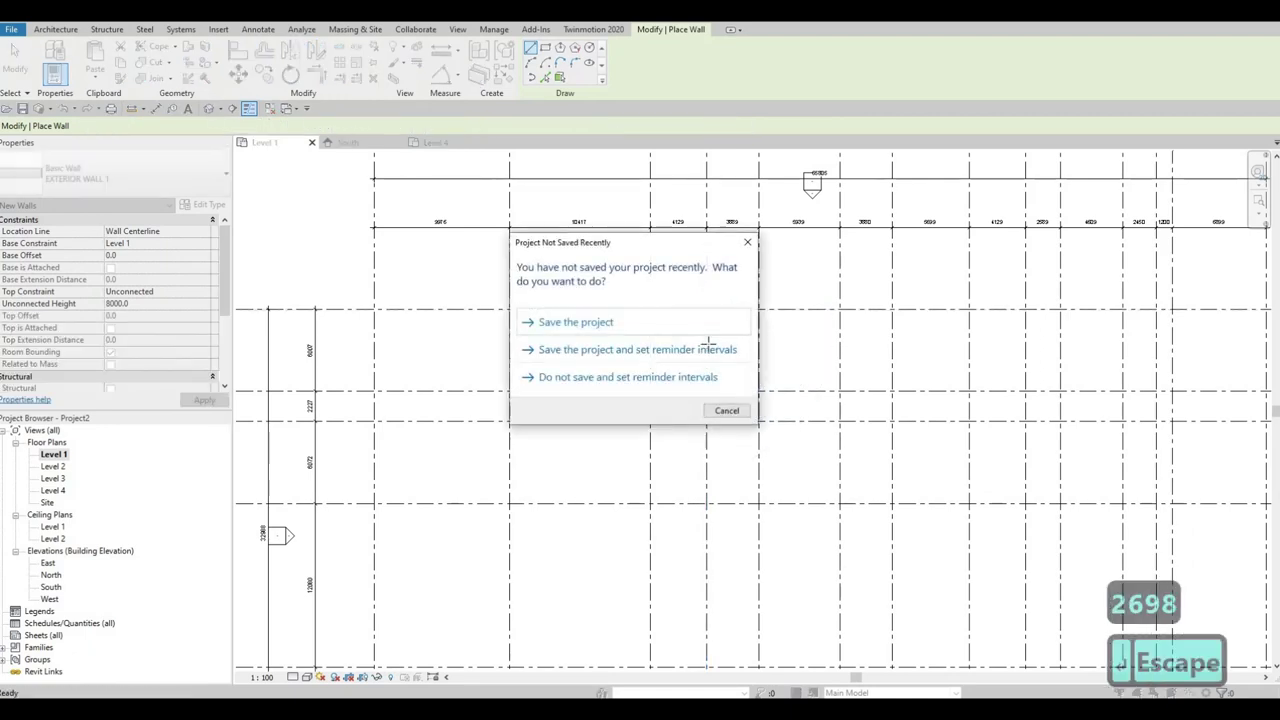
- Dismiss the save reminder and draw a wall from the lower end of the grid 2 wall horizontally to grid 1
{"action": "key", "text": "Escape"}
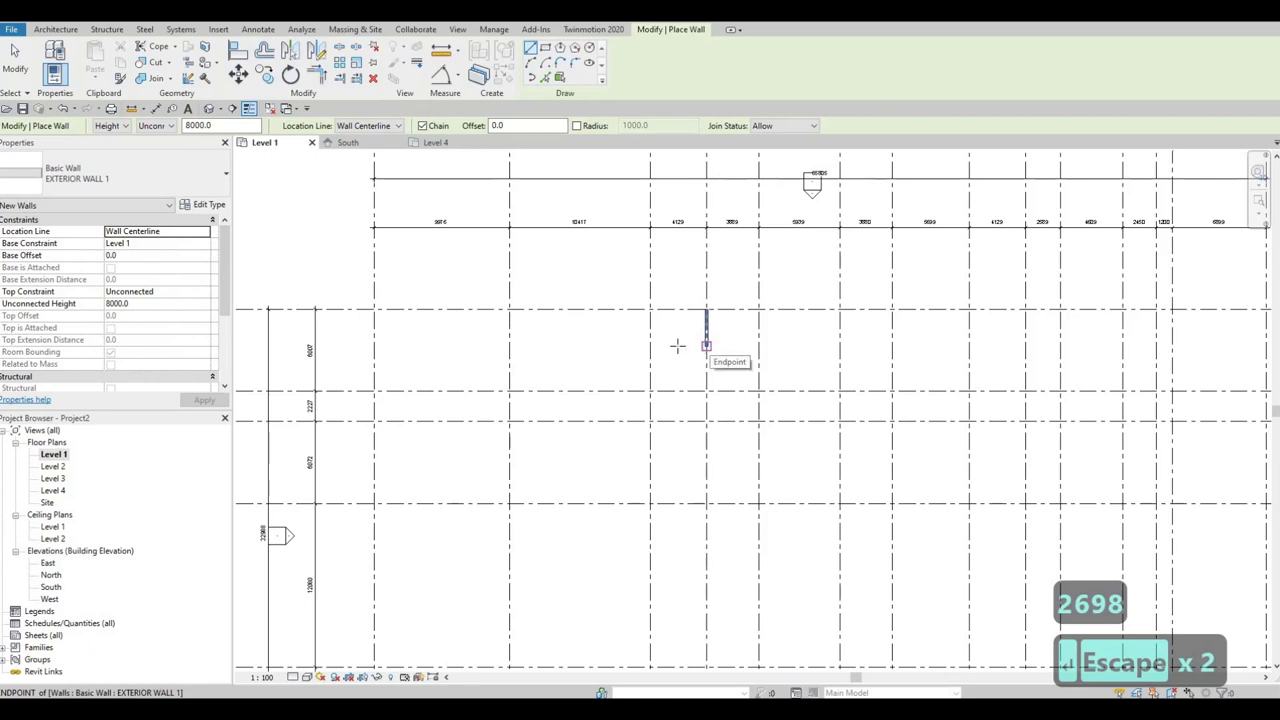
{"action": "left_click", "coordinate": [677, 346]}
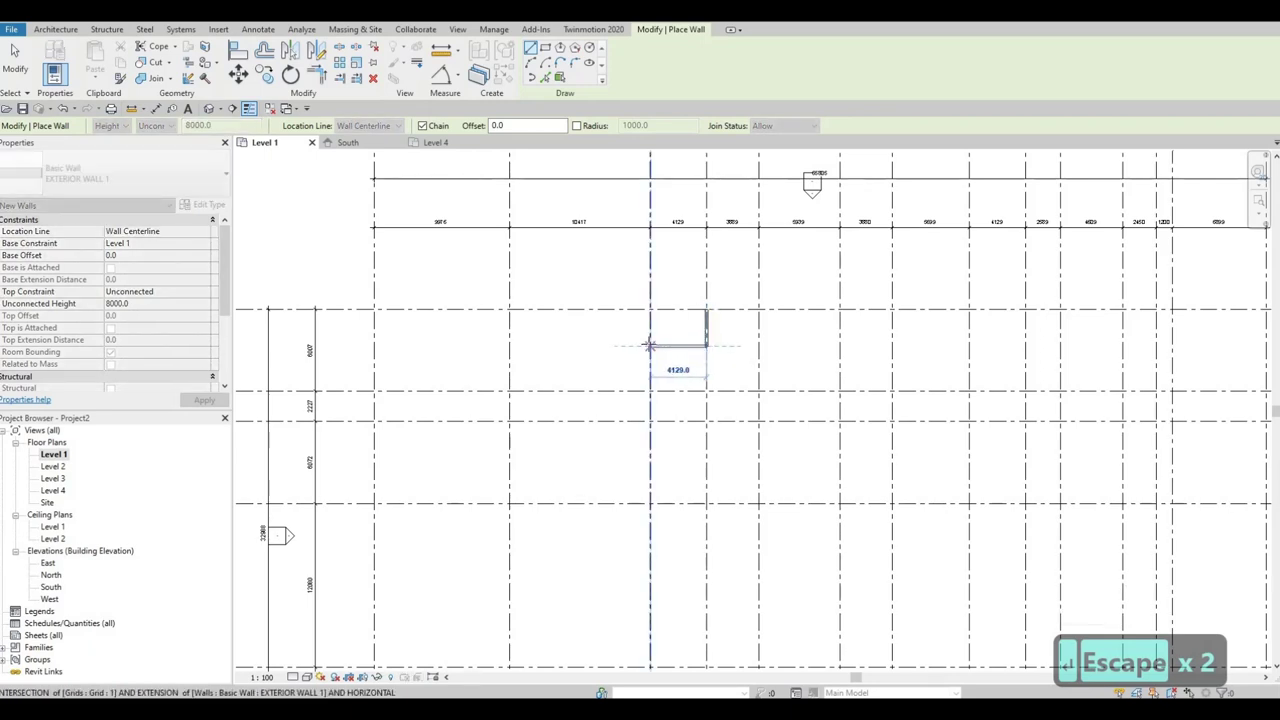
{"action": "scroll", "coordinate": [805, 280], "scroll_direction": "down", "scroll_amount": 2}
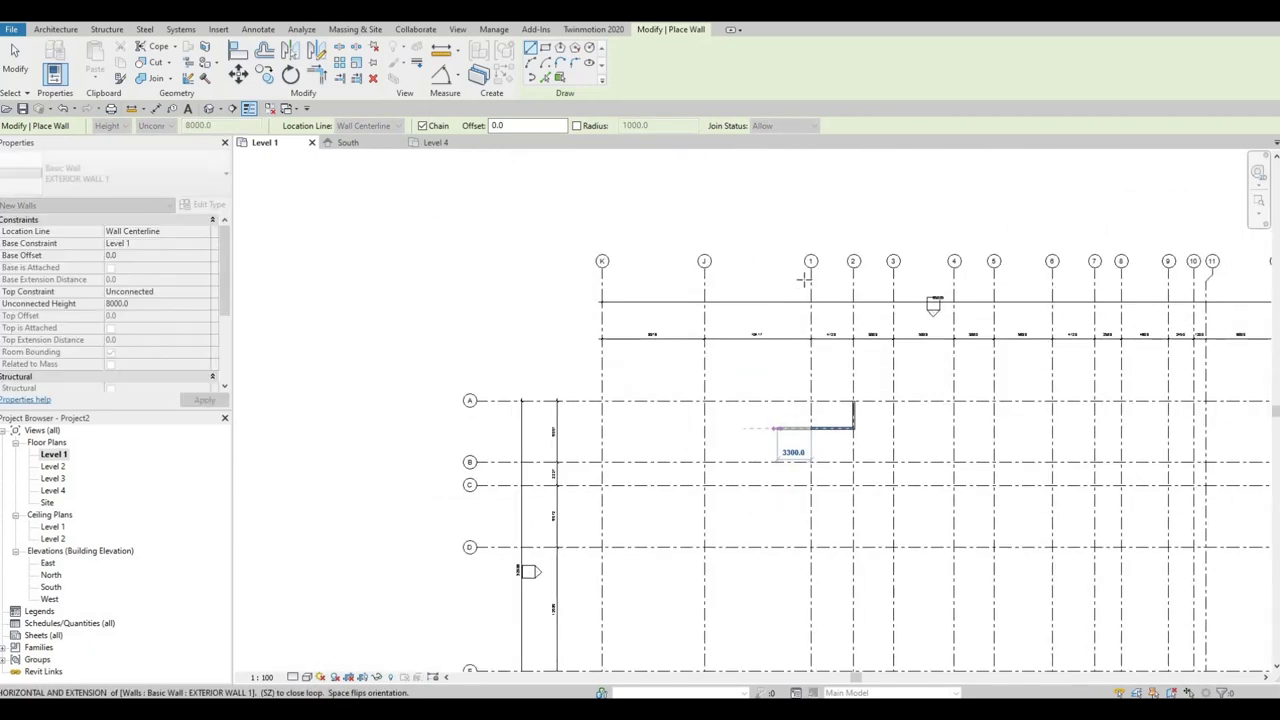
{"action": "key", "text": "Escape"}
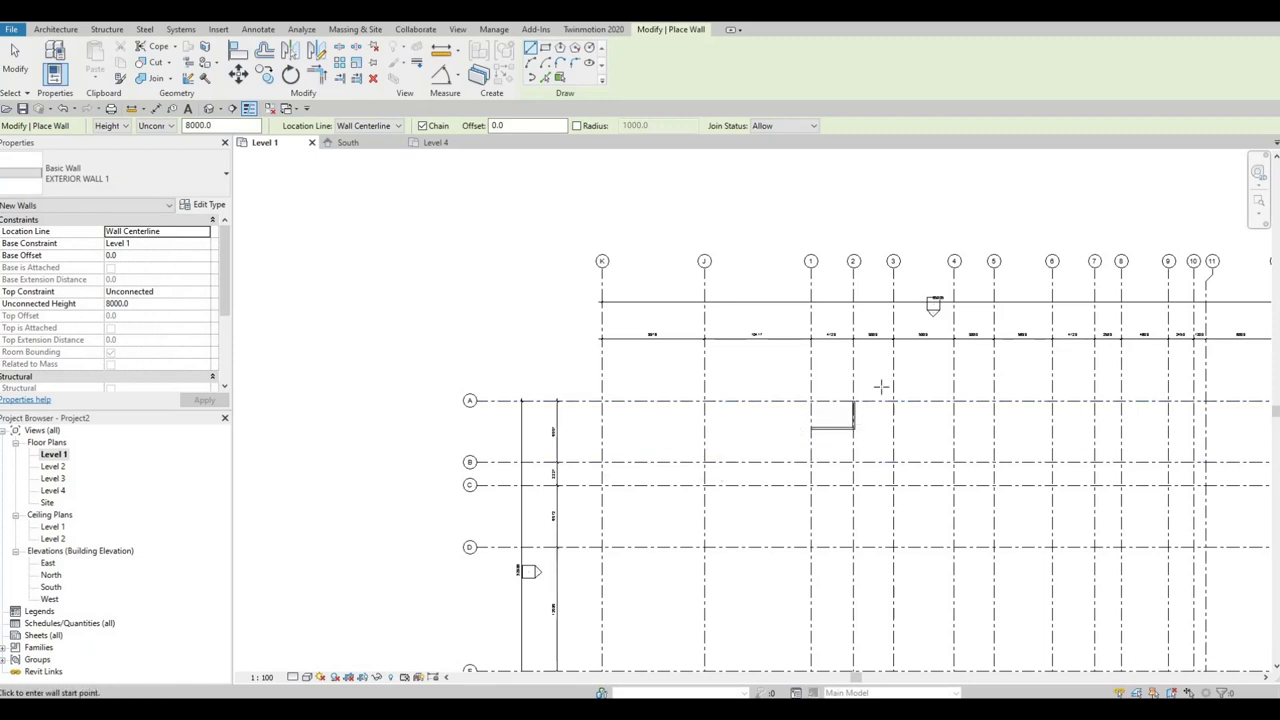
- Draw an EXTERIOR WALL 1 wall along grid A from the existing wall end at grid 2 to grid 7
{"action": "scroll", "coordinate": [877, 390], "scroll_direction": "up", "scroll_amount": 3}
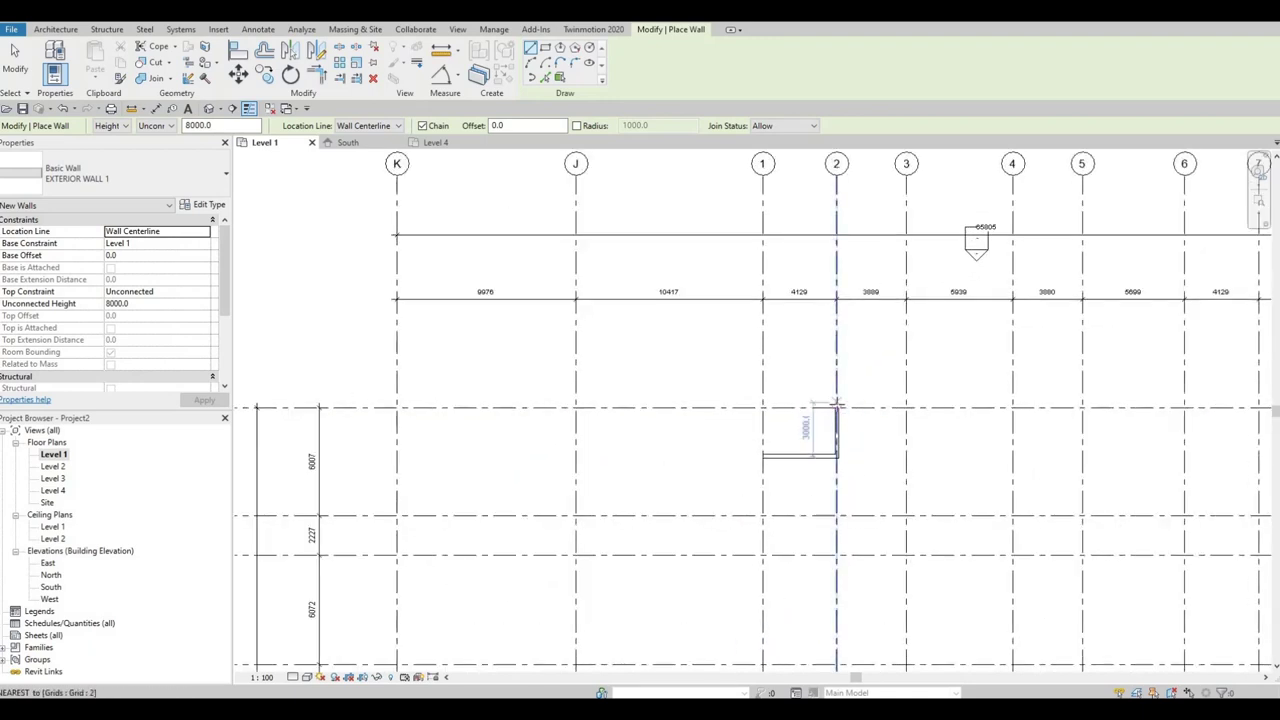
{"action": "left_click", "coordinate": [837, 405]}
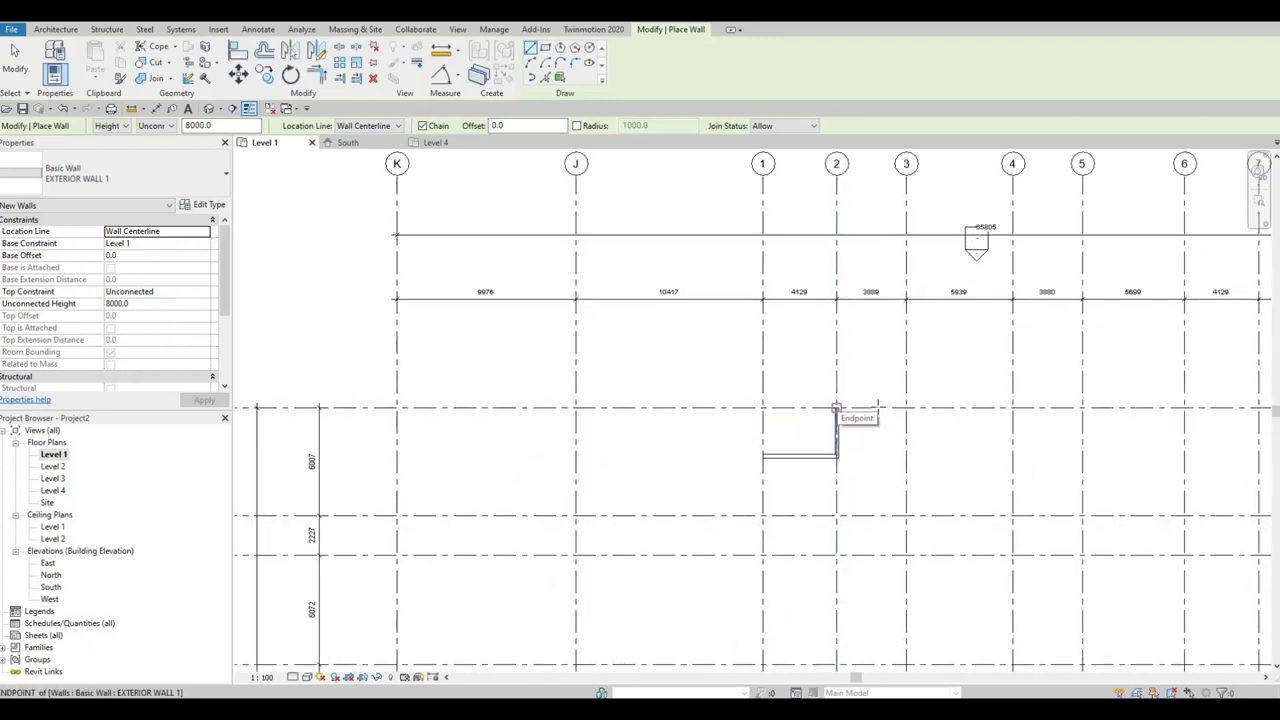
{"action": "left_click", "coordinate": [837, 408]}
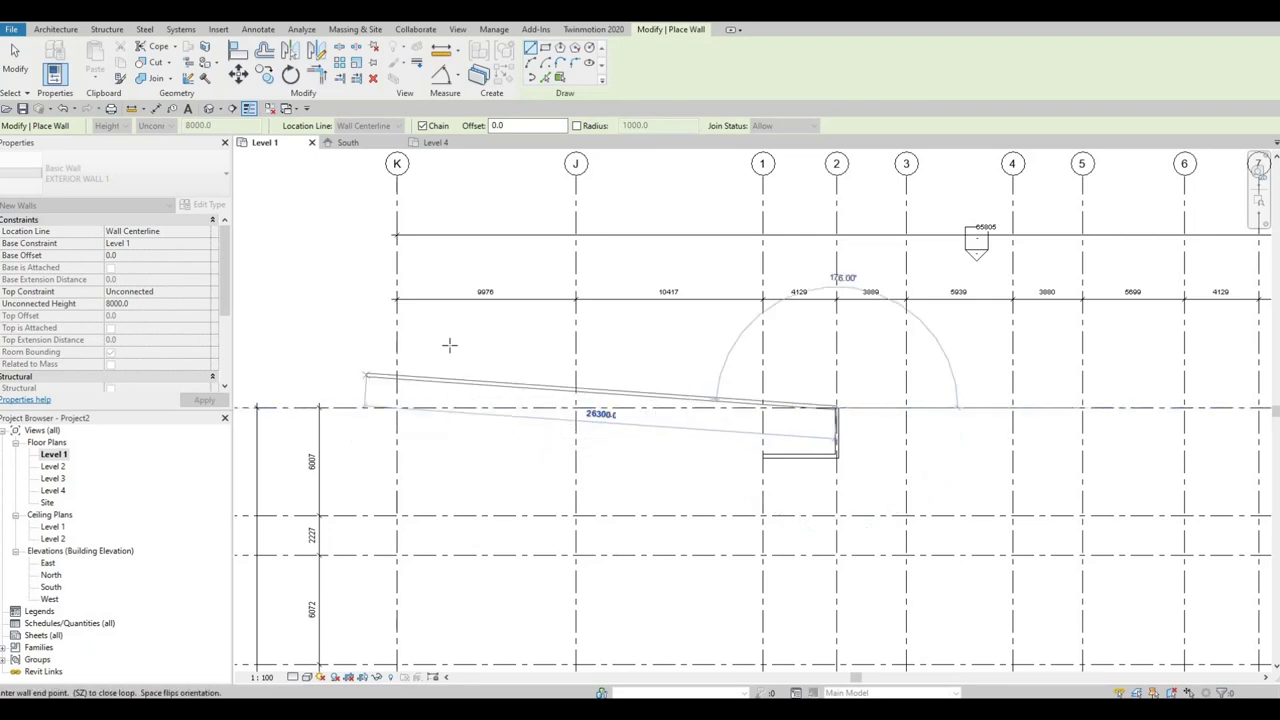
{"action": "scroll", "coordinate": [509, 353], "scroll_direction": "down", "scroll_amount": 2}
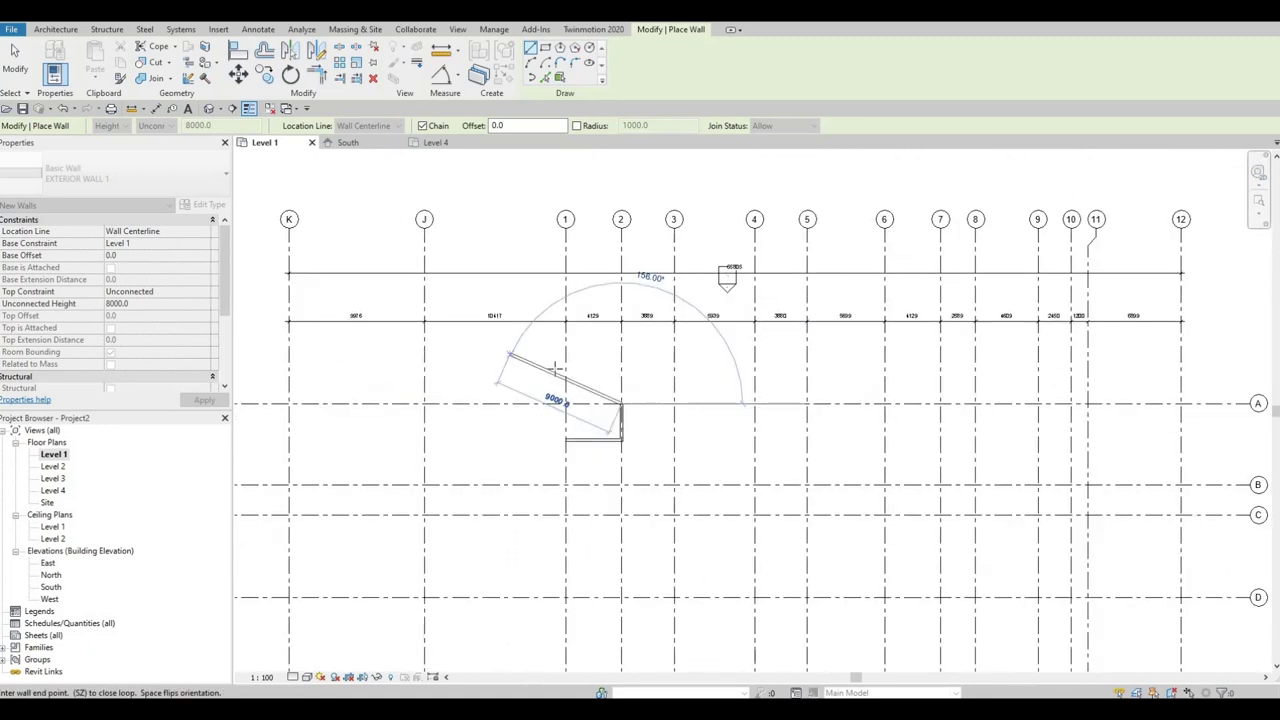
{"action": "left_click", "coordinate": [940, 403]}
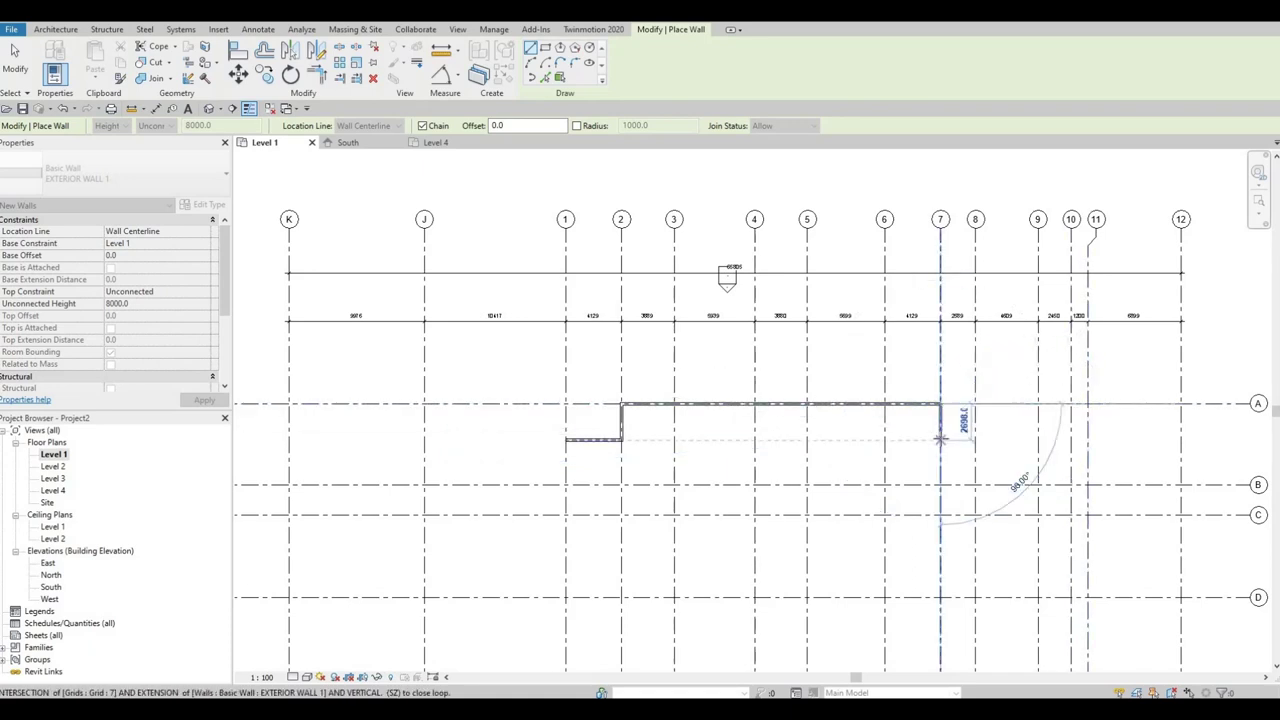
- Continue the wall chain with a 900 mm deep recess below grid A between grids 7 and 8, returning to grid A
{"action": "type", "text": "900"}
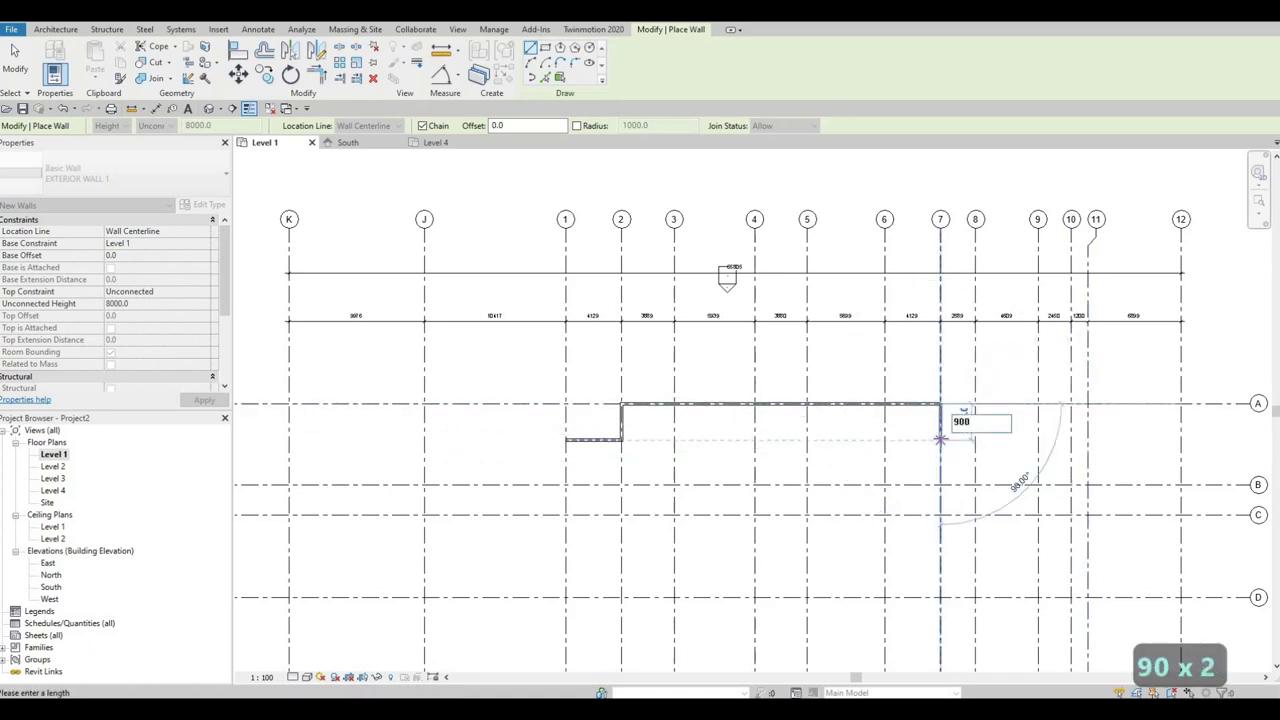
{"action": "key", "text": "Return"}
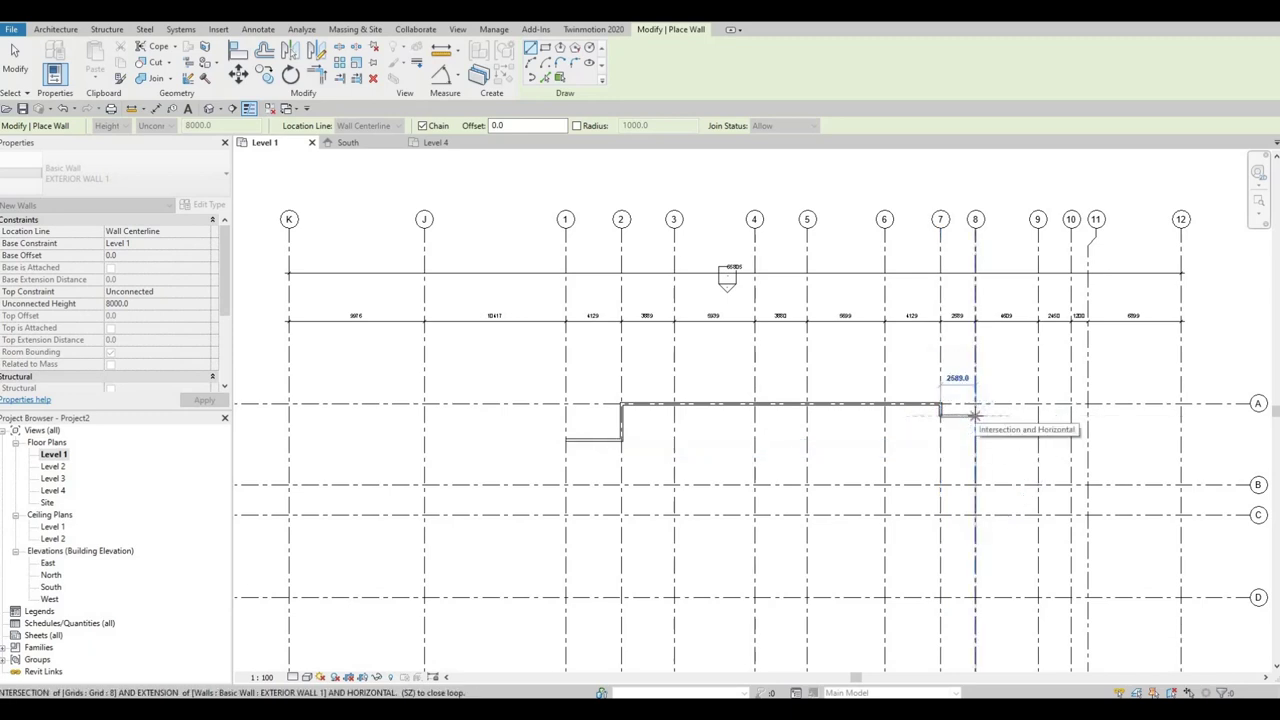
{"action": "left_click", "coordinate": [975, 415]}
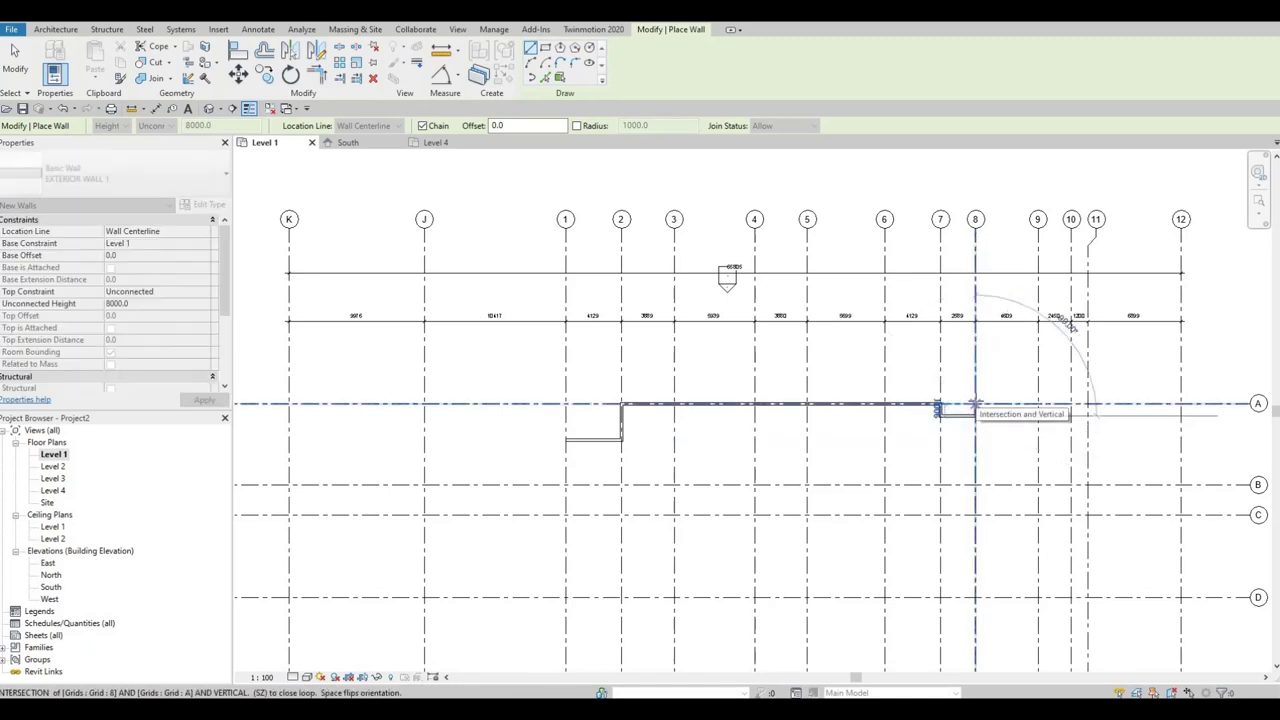
{"action": "left_click", "coordinate": [977, 405]}
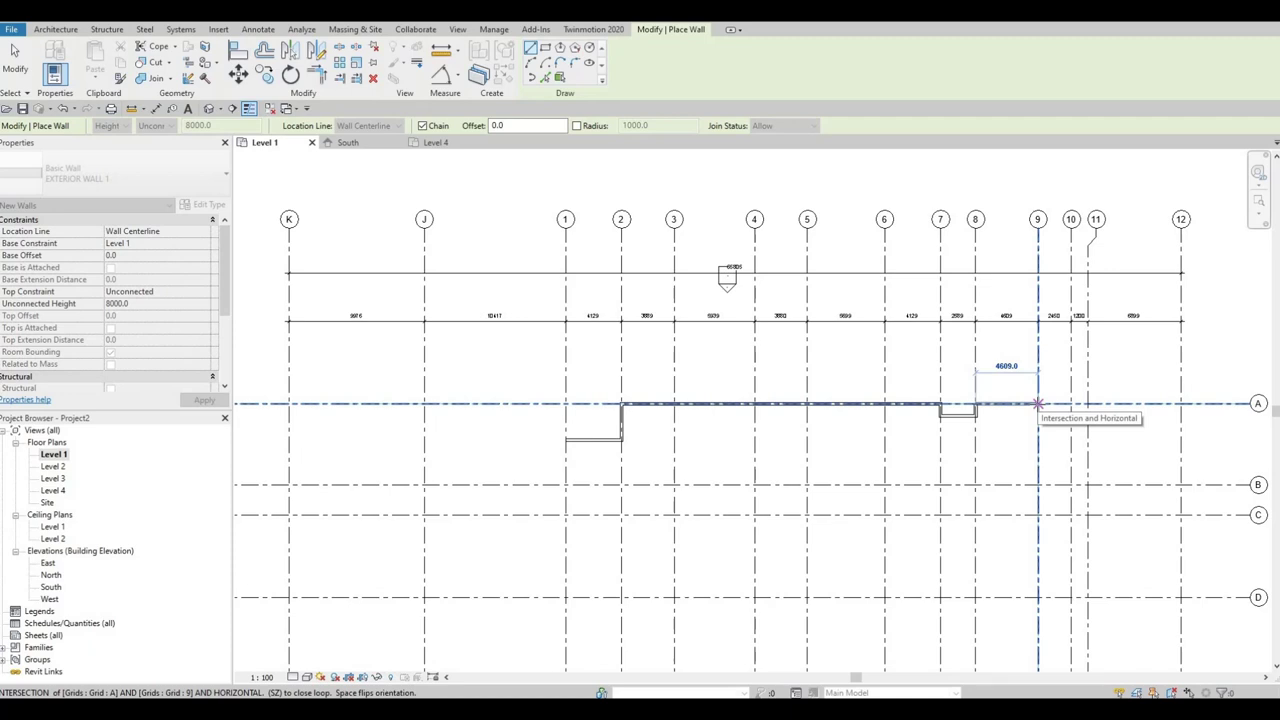
- Continue the exterior wall along grid A from grid 8 to grid 9, and down grid 9 to grid F
{"action": "left_click", "coordinate": [1038, 404]}
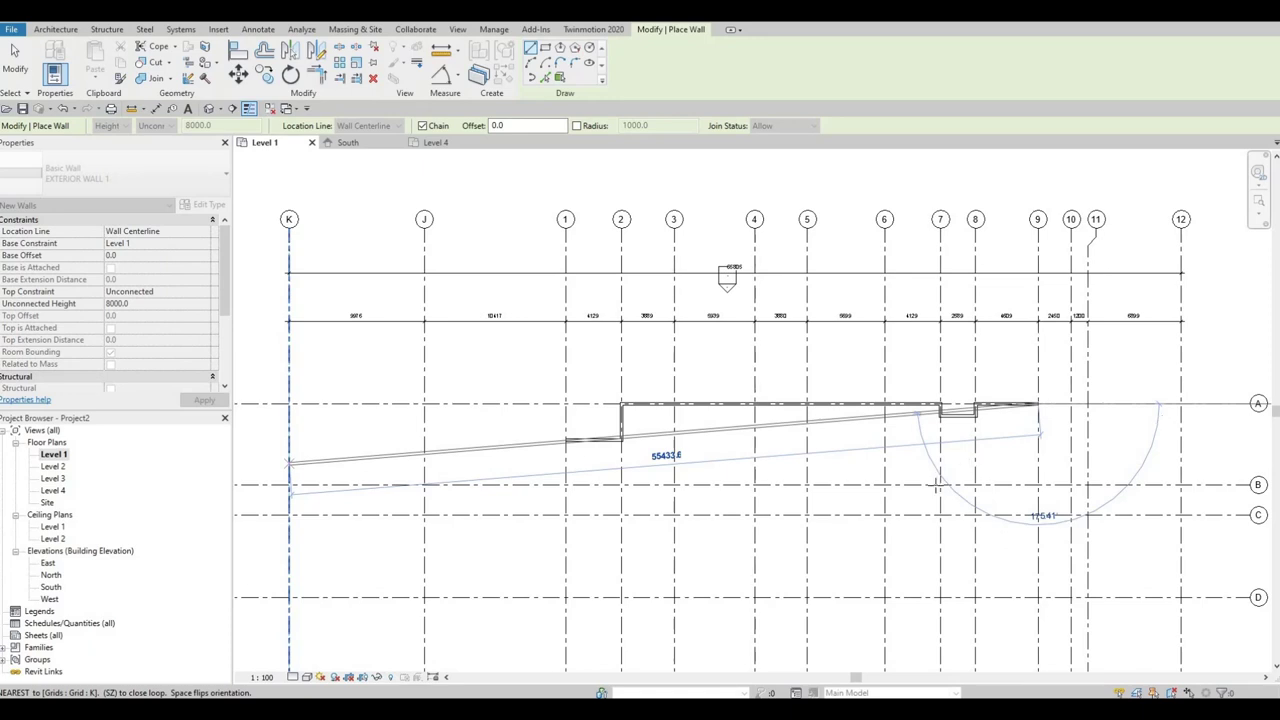
{"action": "middle_click_drag", "start_coordinate": [1054, 428], "coordinate": [1054, 313]}
{"action": "scroll", "coordinate": [1054, 313], "scroll_direction": "down", "scroll_amount": 2}
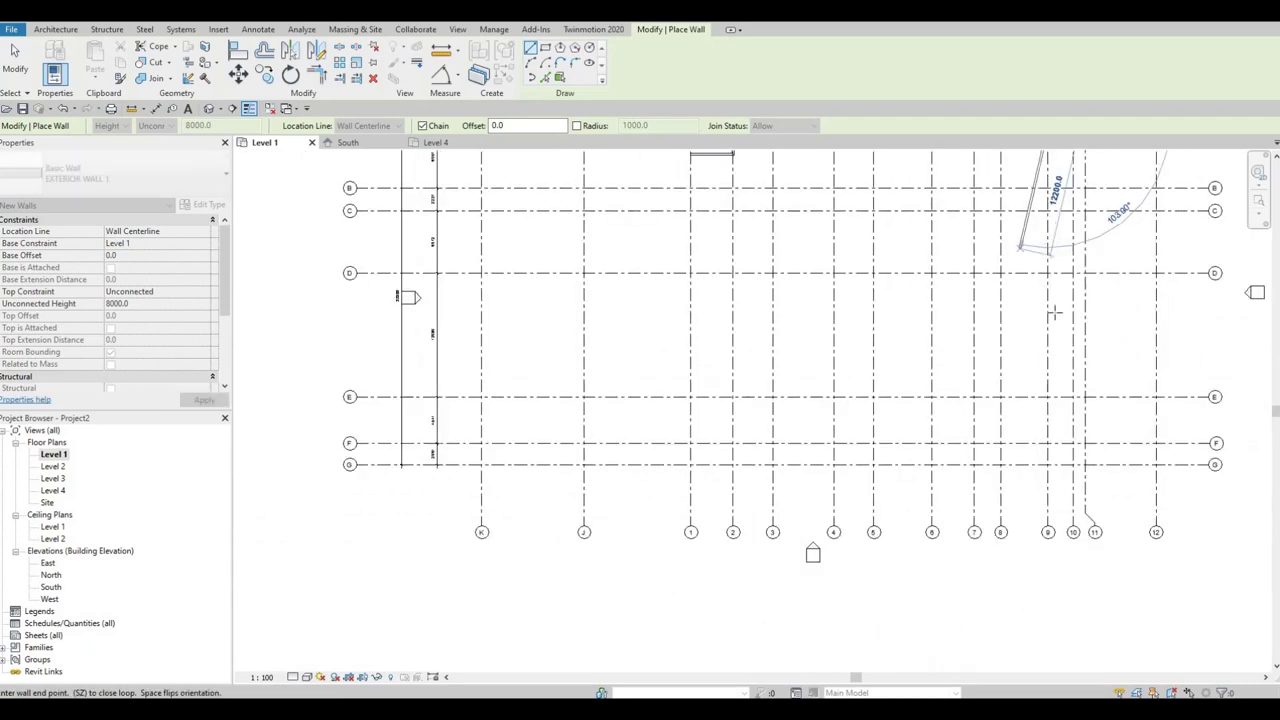
{"action": "left_click", "coordinate": [1047, 443]}
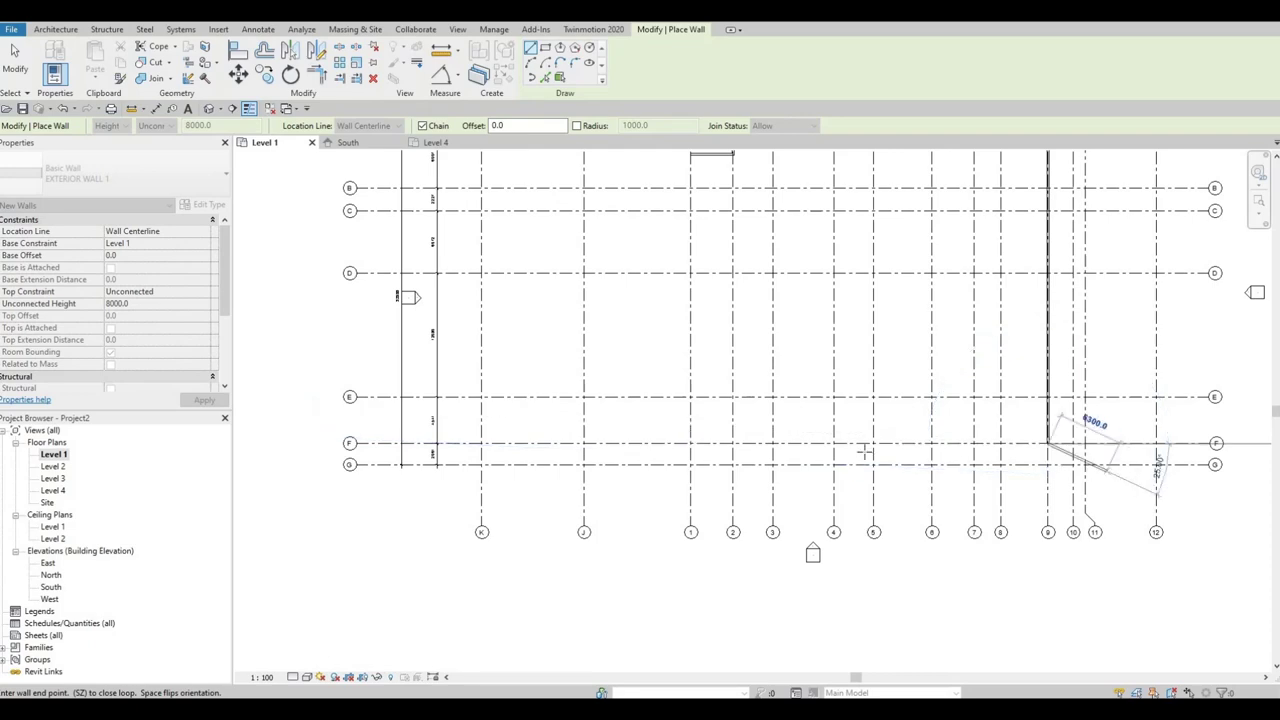
- Continue the exterior wall along grid F from grid 9 to grid 4, and down grid 4 to grid G
{"action": "scroll", "coordinate": [771, 462], "scroll_direction": "up", "scroll_amount": 1}
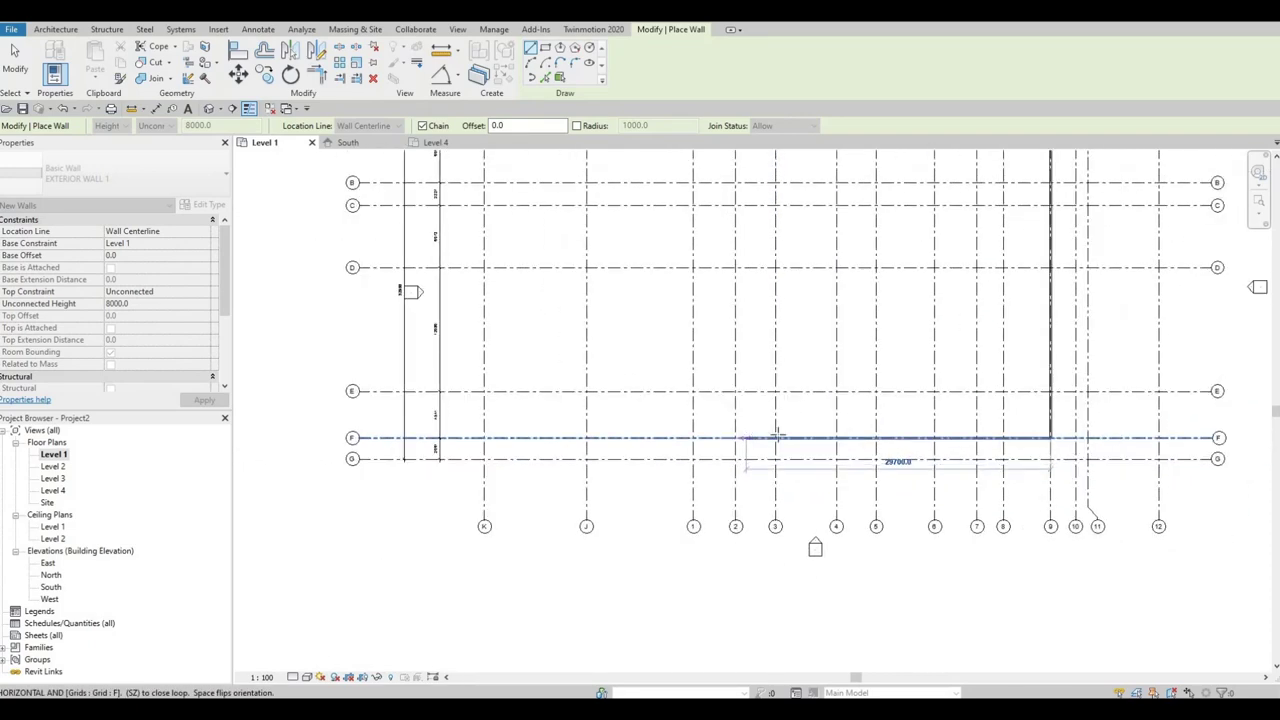
{"action": "scroll", "coordinate": [843, 436], "scroll_direction": "up", "scroll_amount": 1}
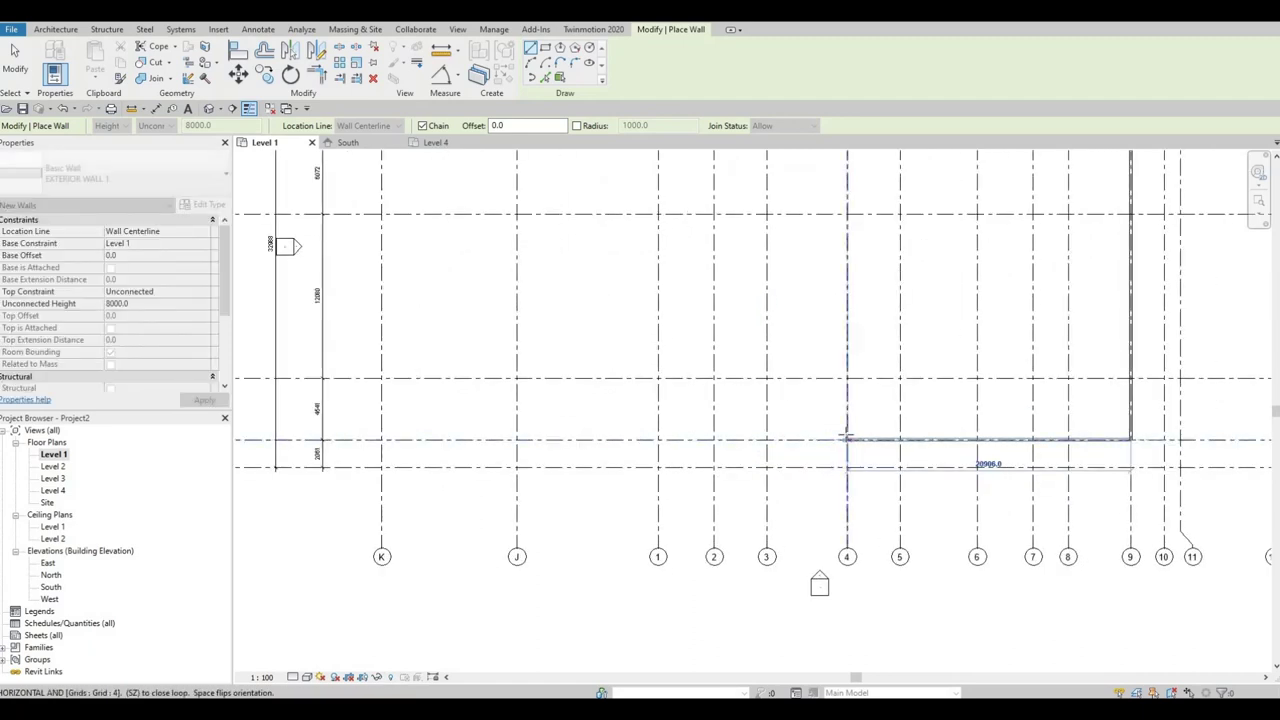
{"action": "left_click", "coordinate": [846, 438]}
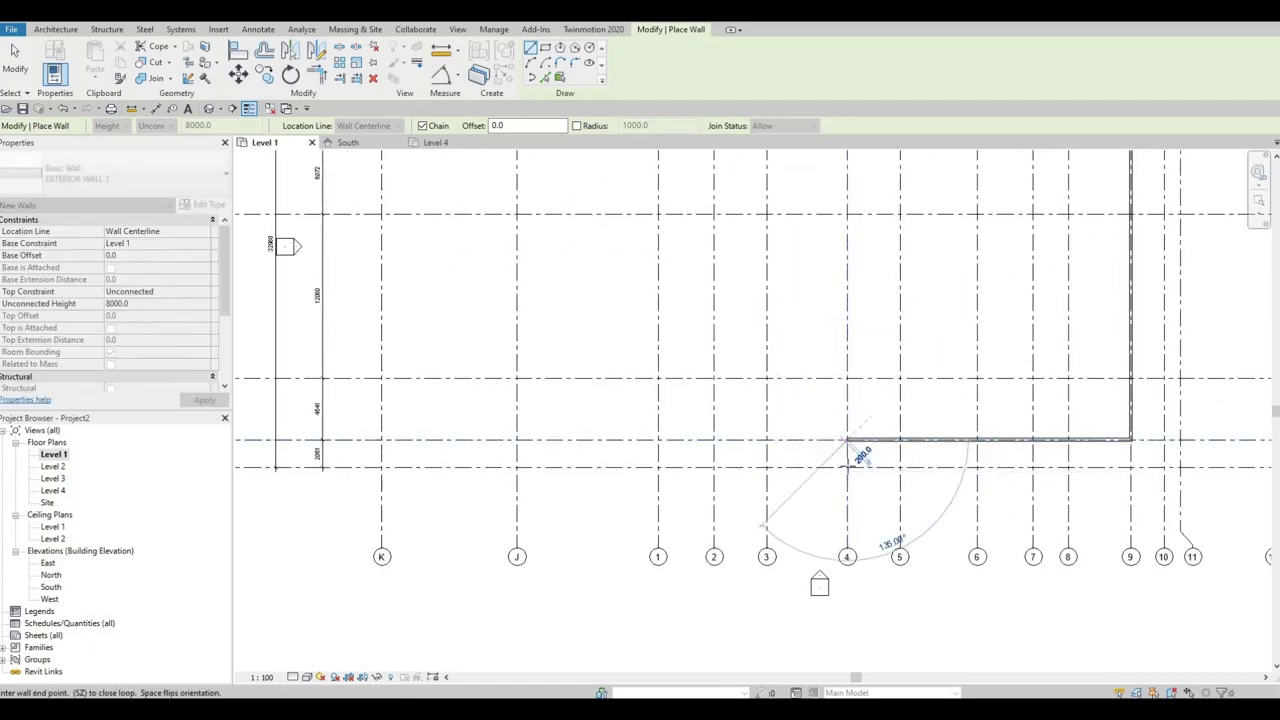
{"action": "scroll", "coordinate": [847, 467], "scroll_direction": "down", "scroll_amount": 2}
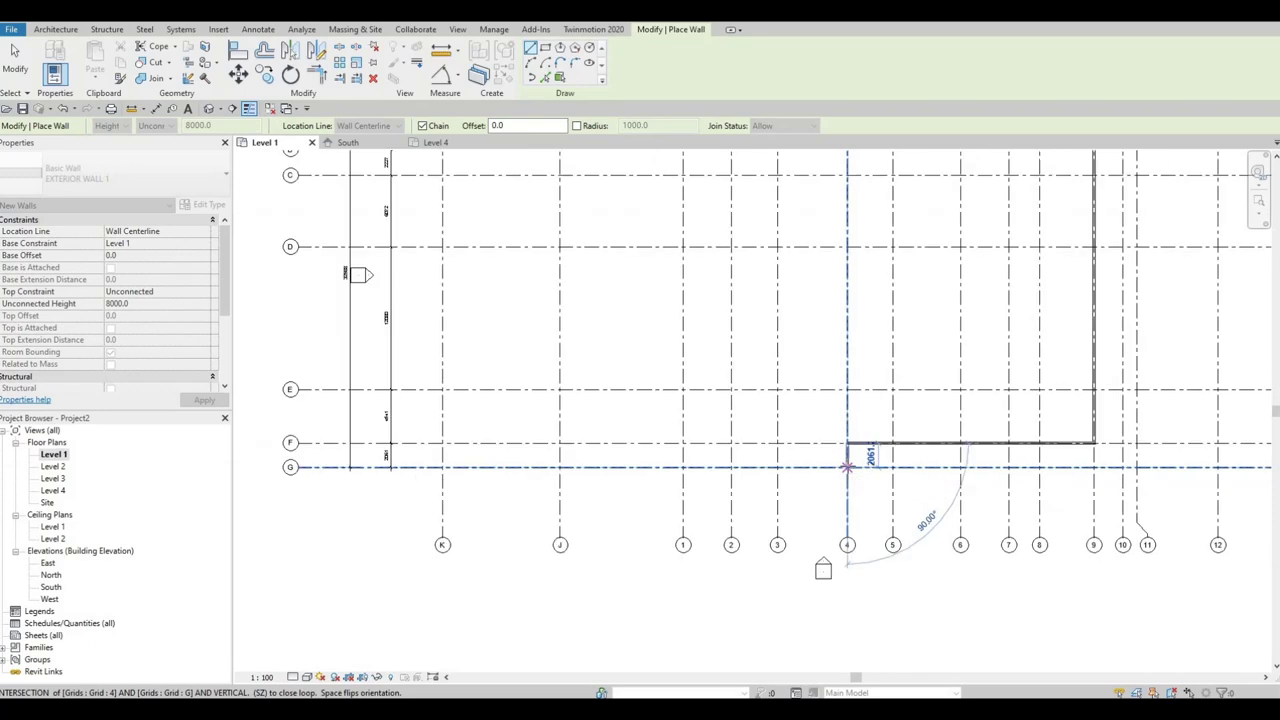
{"action": "scroll", "coordinate": [847, 467], "scroll_direction": "up", "scroll_amount": 2}
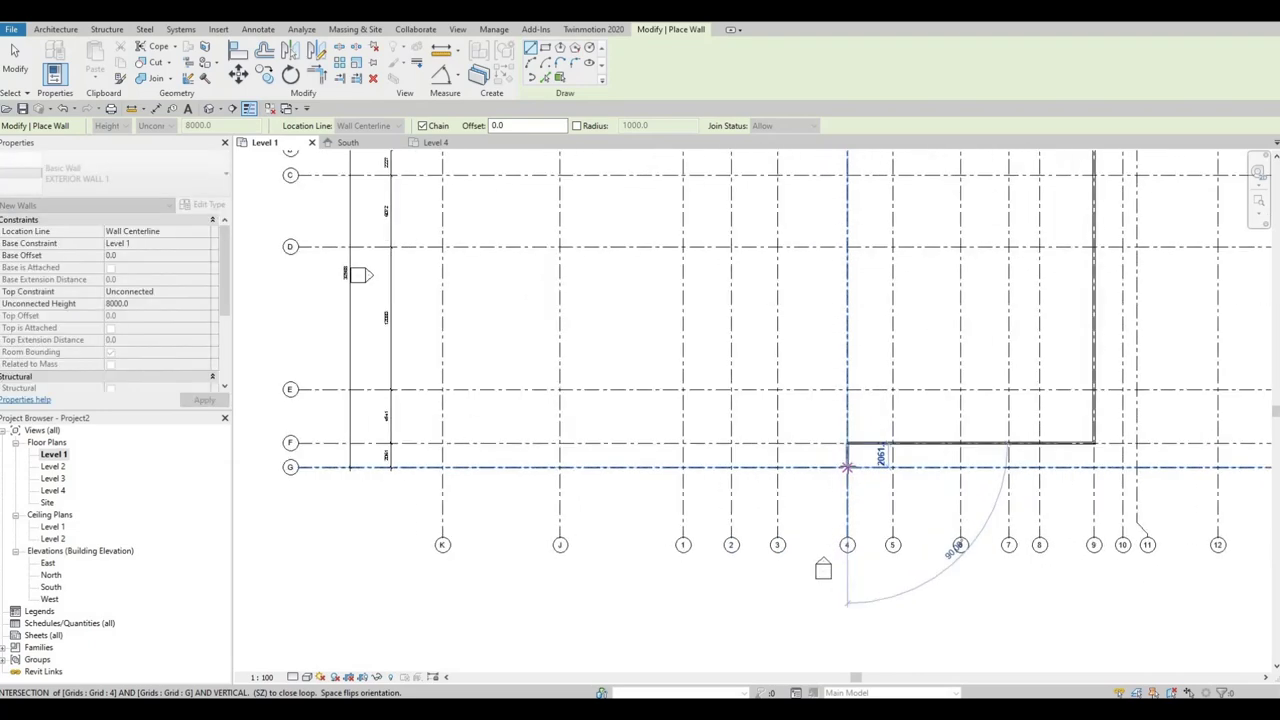
{"action": "left_click", "coordinate": [847, 467]}
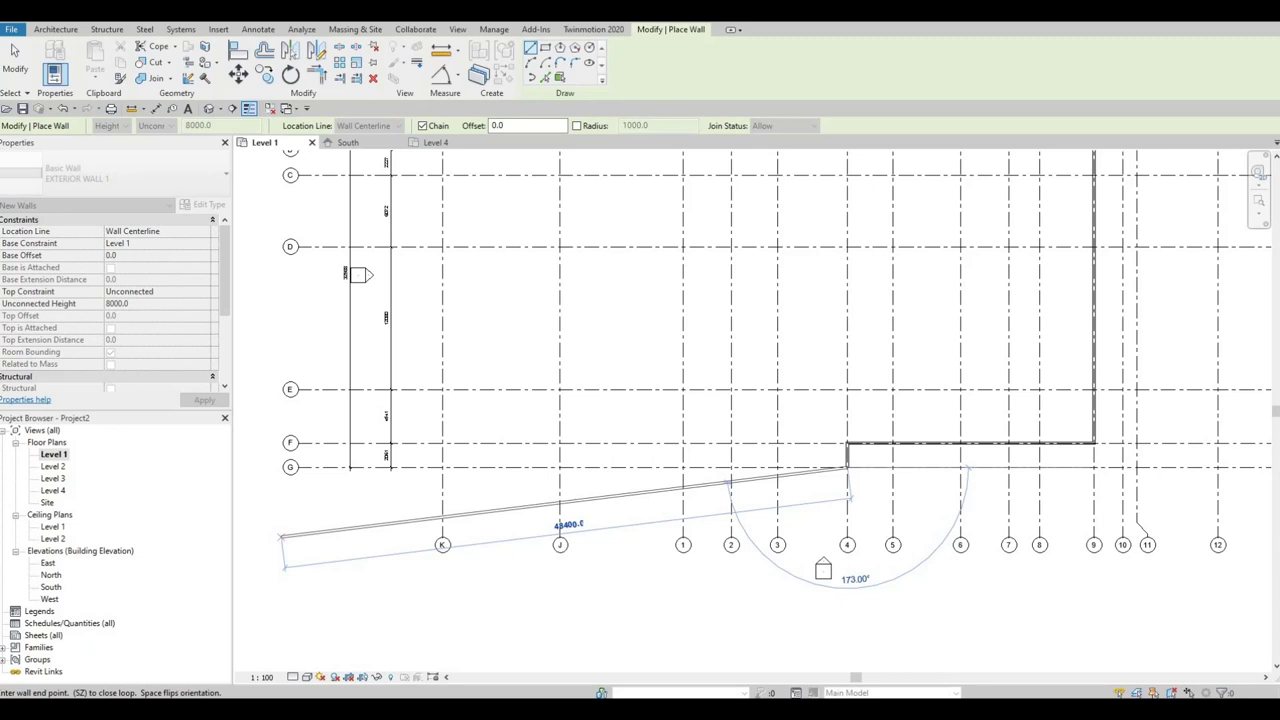
- Draw the exterior wall along grid G from grid 4 to grid 2 and end the wall chain
{"action": "scroll", "coordinate": [731, 466], "scroll_direction": "up", "scroll_amount": 1}
{"action": "left_click", "coordinate": [739, 466]}
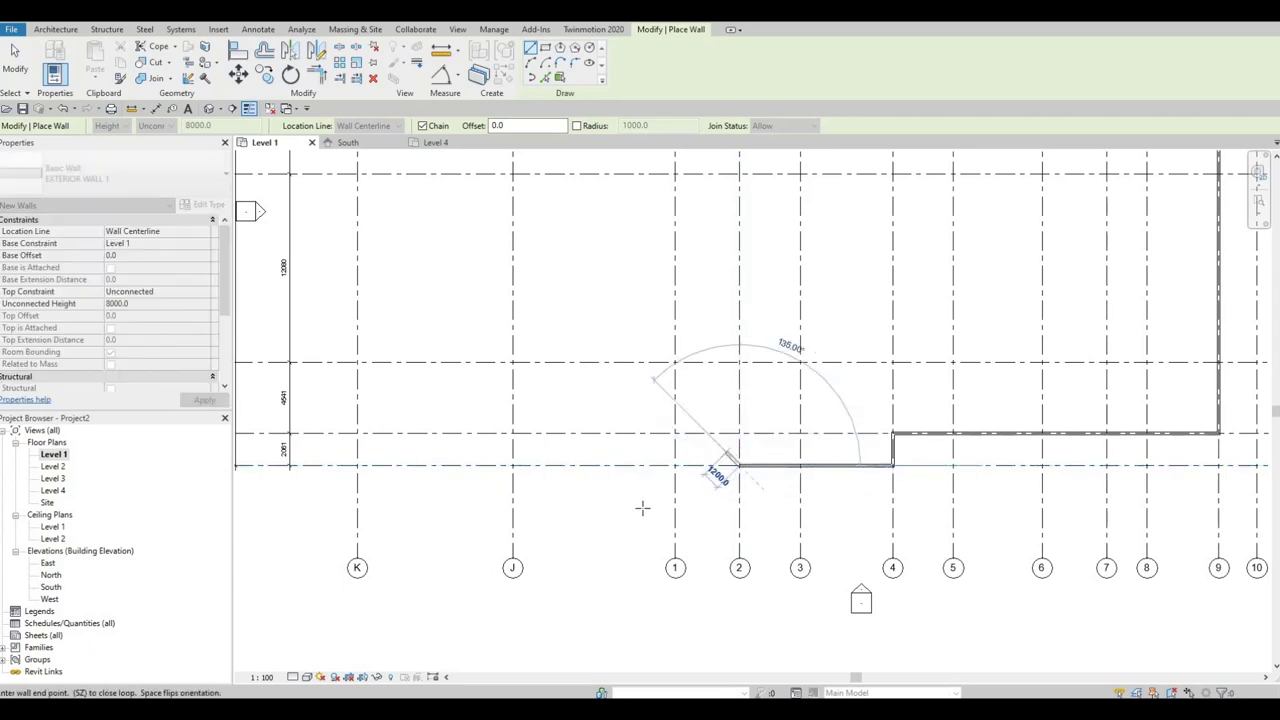
{"action": "scroll", "coordinate": [594, 516], "scroll_direction": "down", "scroll_amount": 1}
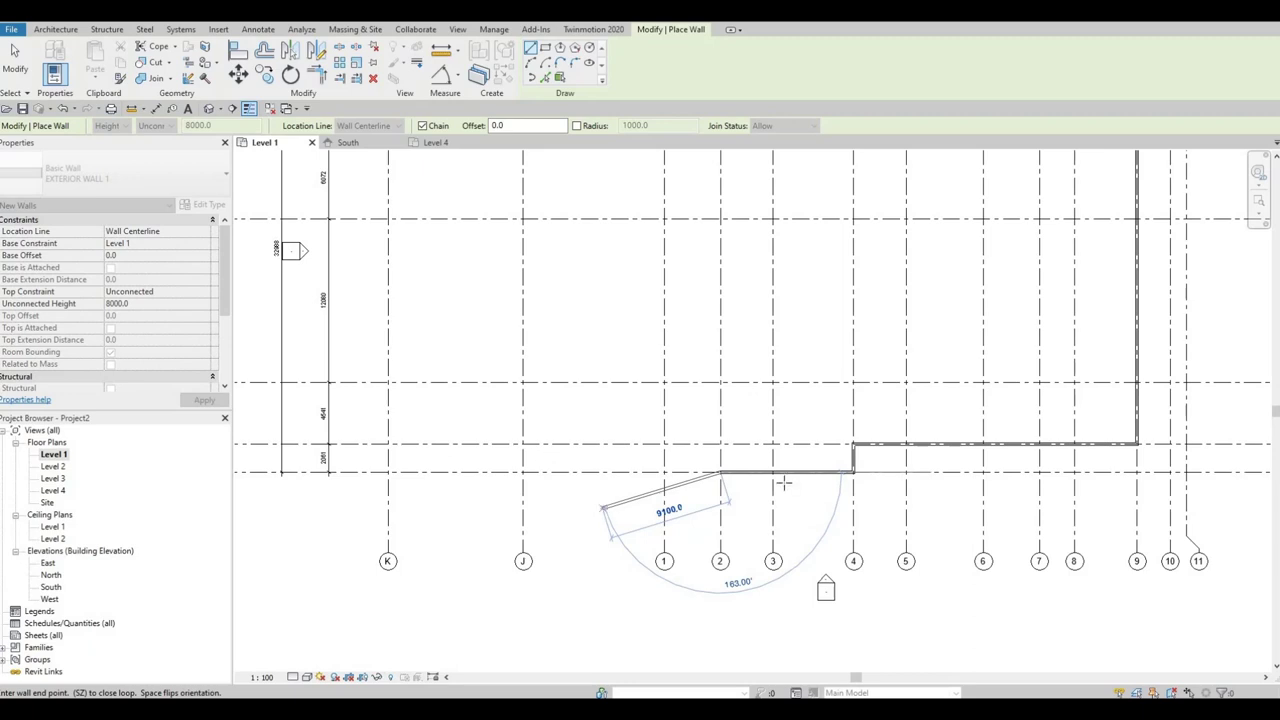
{"action": "key", "text": "Escape"}
{"action": "key", "text": "Escape"}
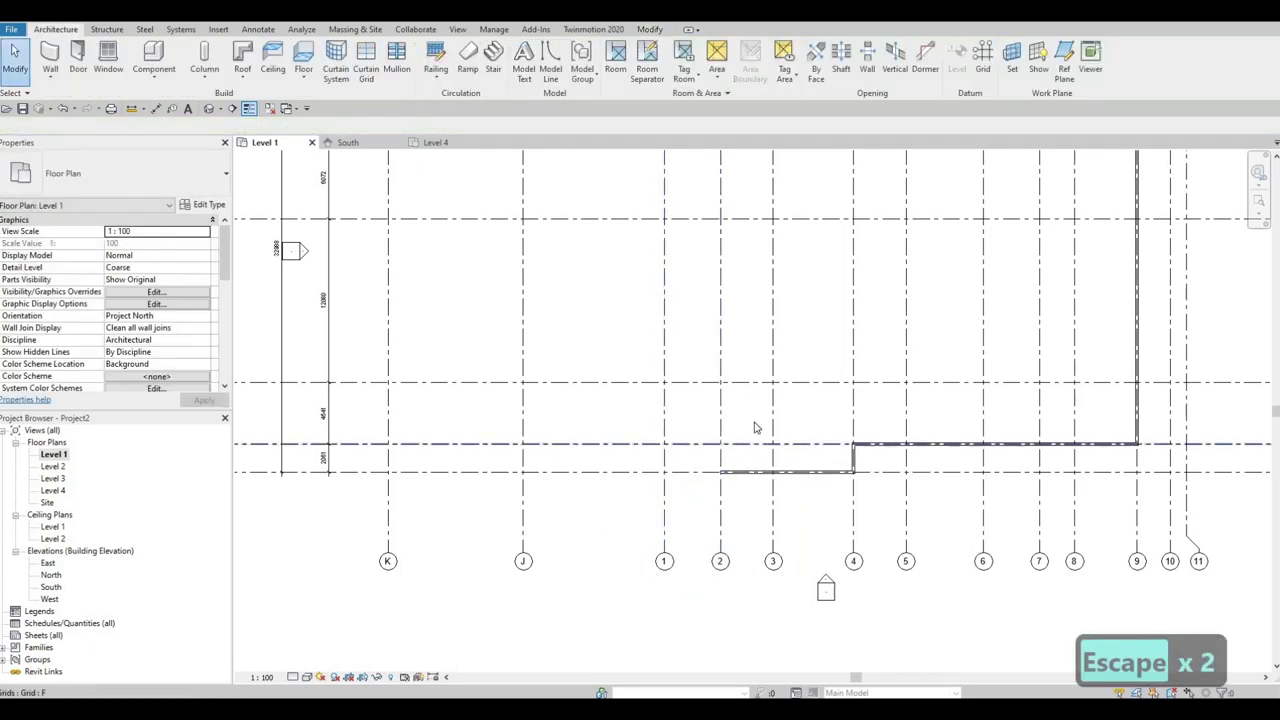
- Create similar walls from the short wall between grids 1 and 2, running from intersection D-1 to C-J and on to D-K
{"action": "scroll", "coordinate": [754, 426], "scroll_direction": "down", "scroll_amount": 1}
{"action": "middle_click_drag", "start_coordinate": [754, 426], "coordinate": [672, 269]}
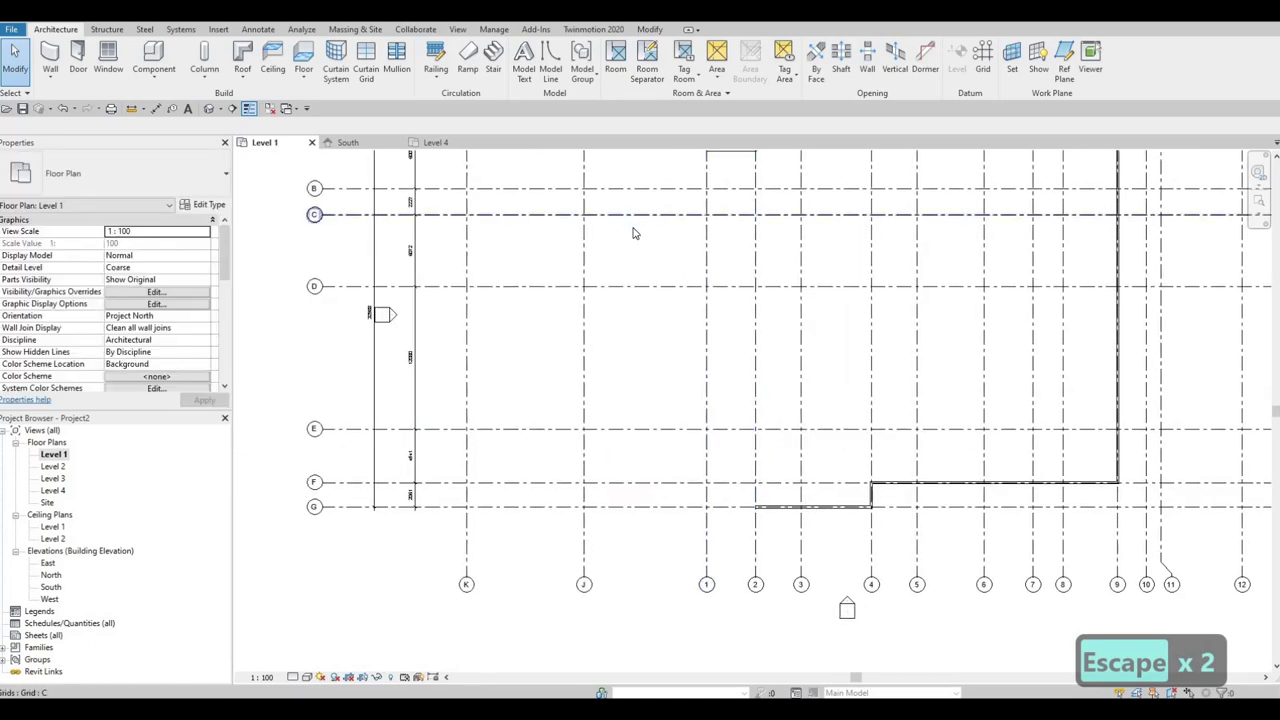
{"action": "key", "text": "z"}
{"action": "key", "text": "f"}
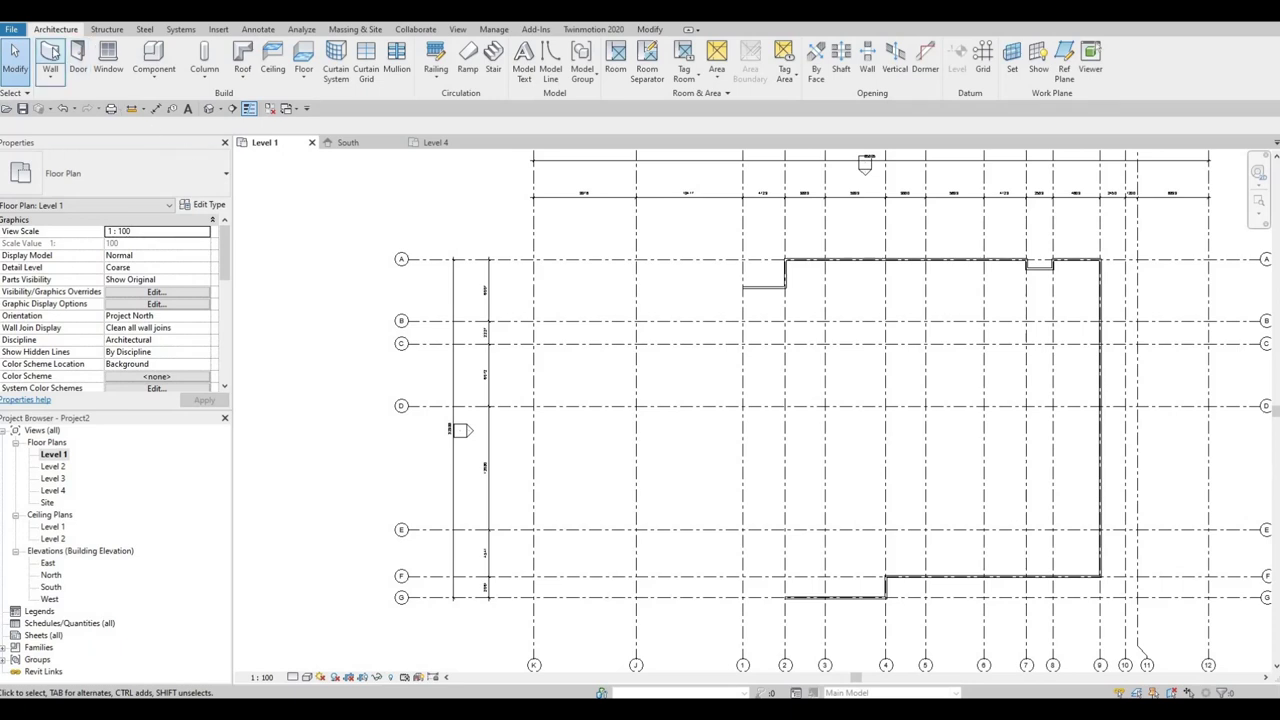
{"action": "key", "text": "Escape"}
{"action": "key", "text": "Escape"}
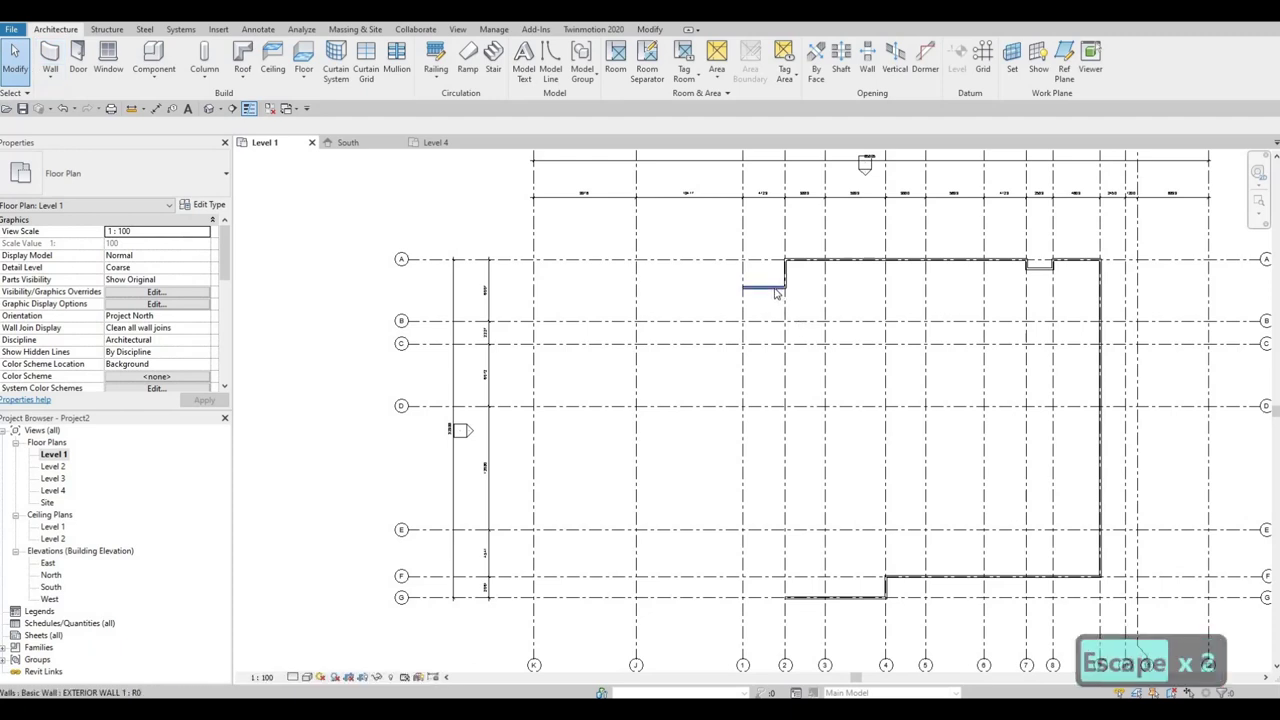
{"action": "left_click", "coordinate": [776, 292]}
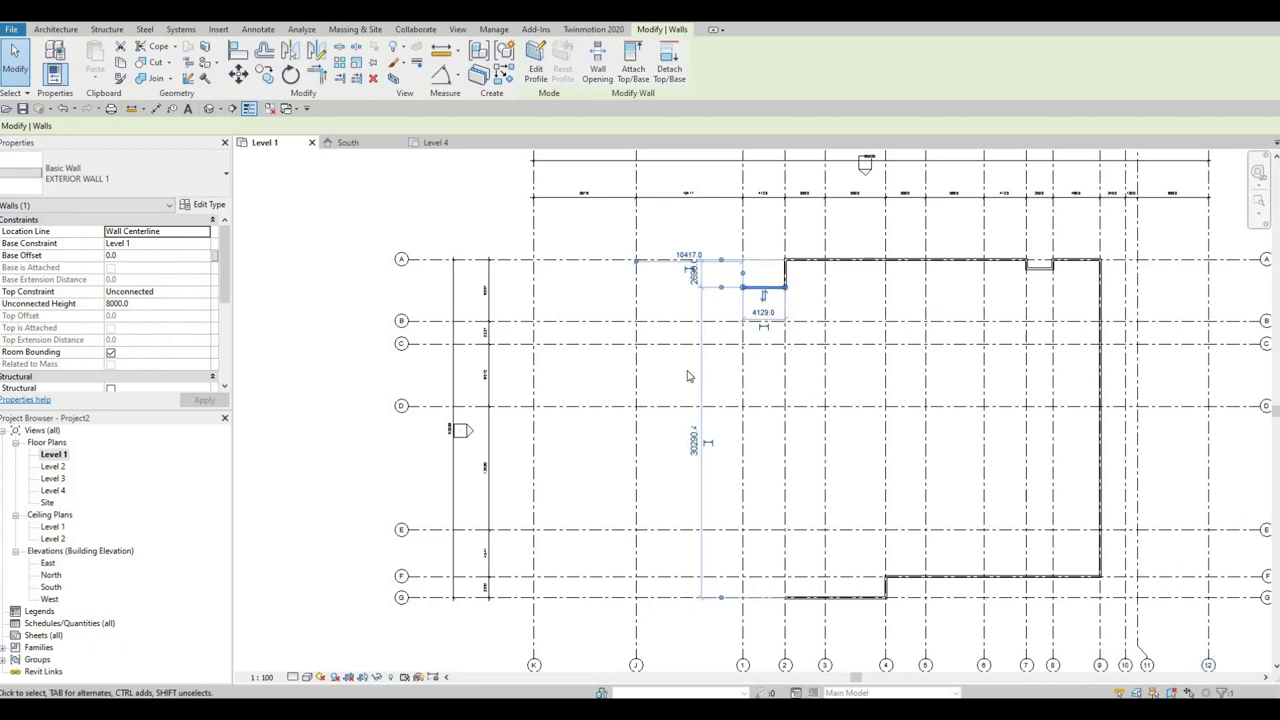
{"action": "key", "text": "c"}
{"action": "key", "text": "s"}
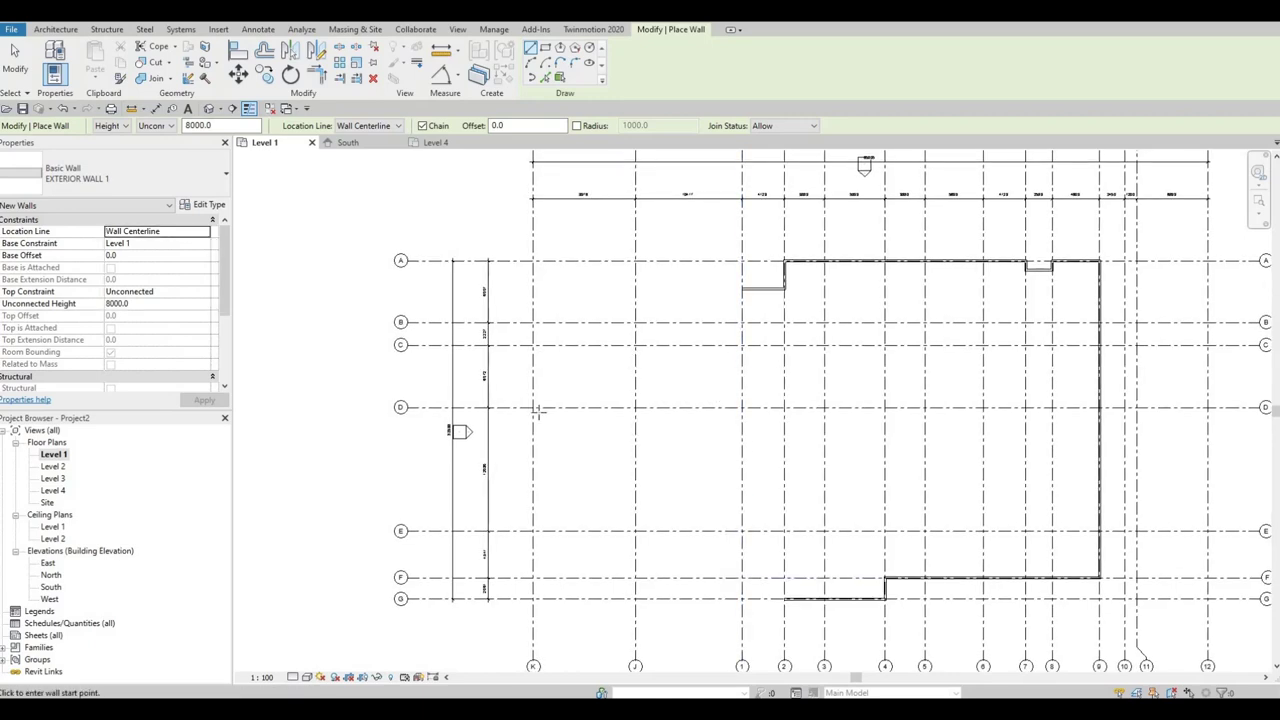
{"action": "middle_click_drag", "start_coordinate": [742, 433], "coordinate": [624, 478]}
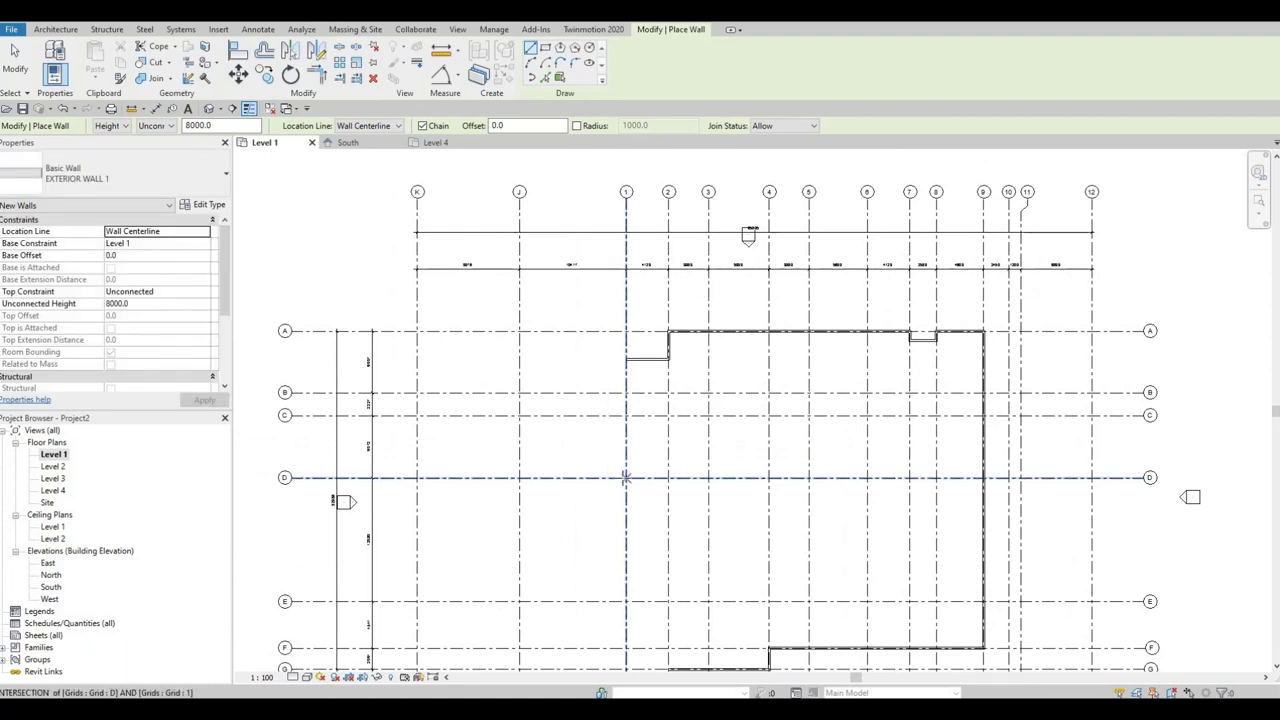
{"action": "left_click", "coordinate": [624, 478]}
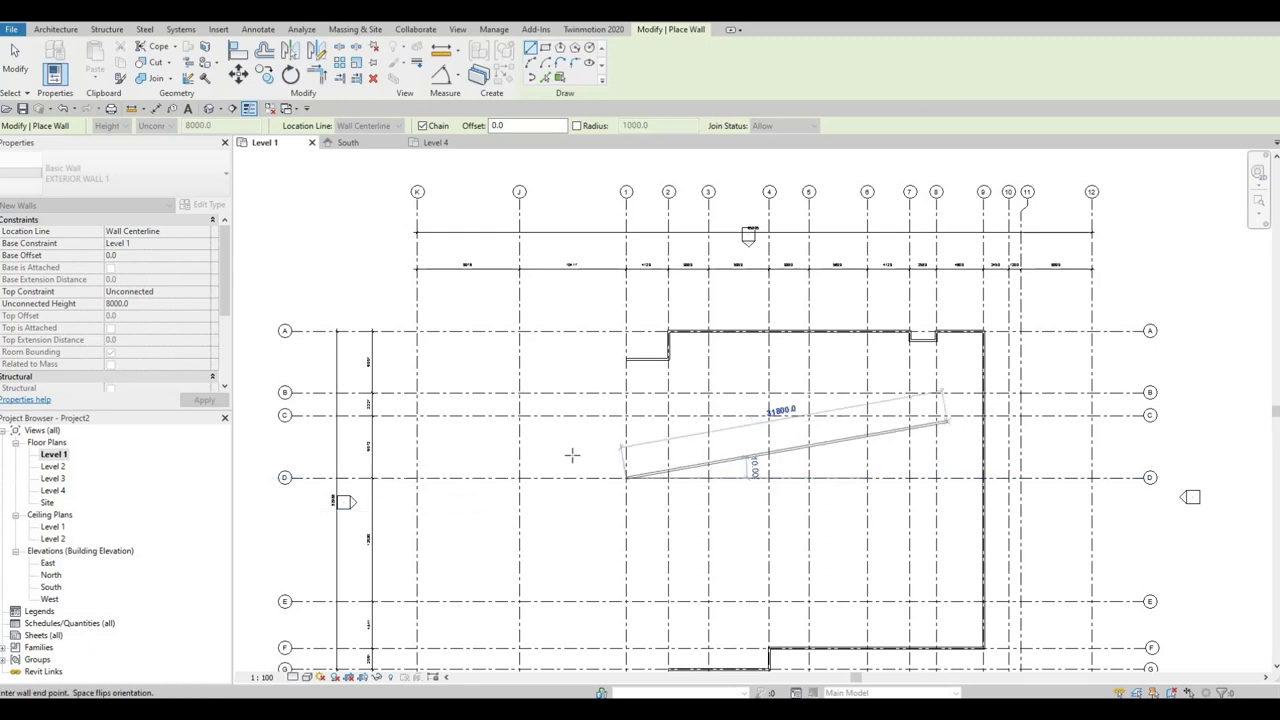
{"action": "left_click", "coordinate": [519, 415]}
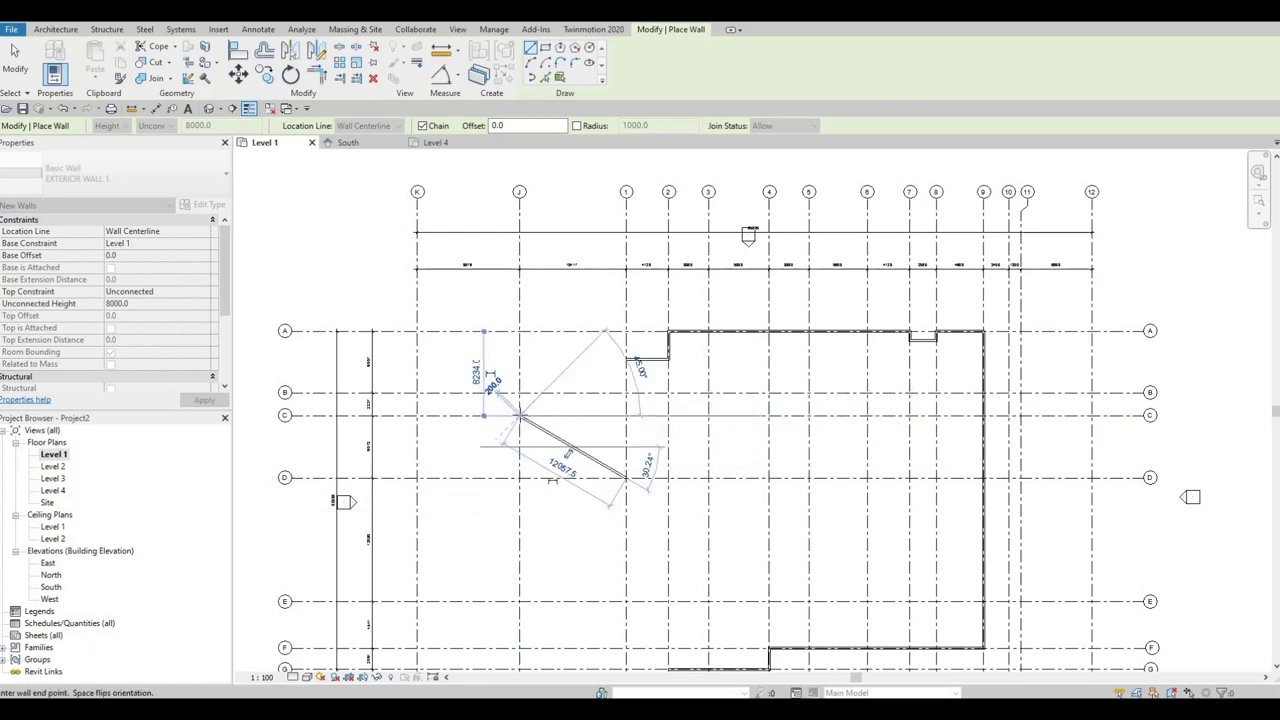
{"action": "middle_click_drag", "start_coordinate": [418, 466], "coordinate": [591, 487]}
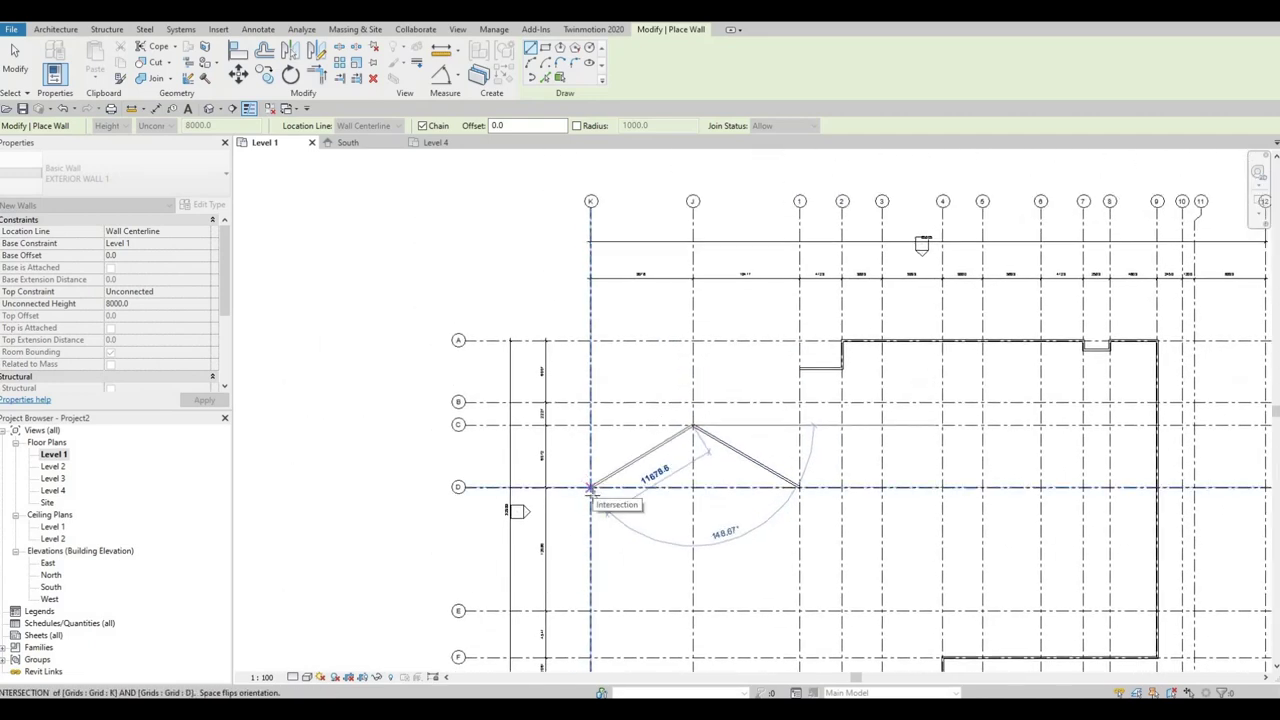
{"action": "left_click", "coordinate": [591, 487]}
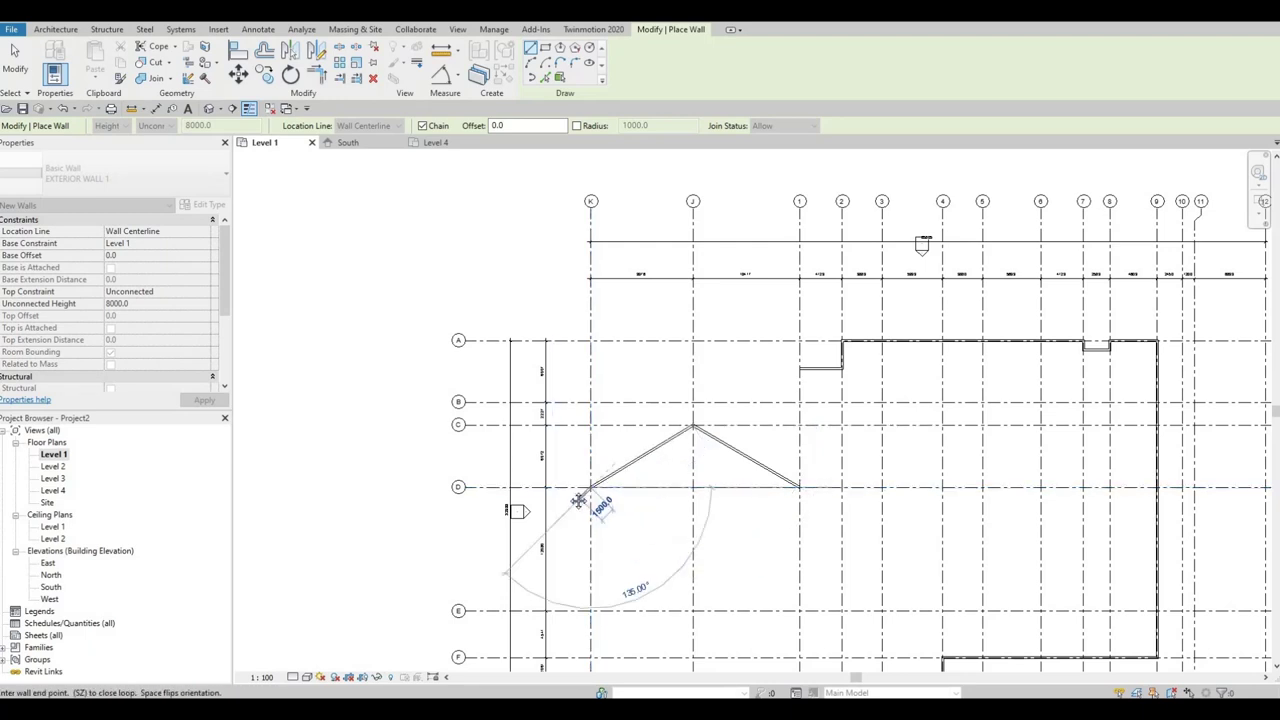
- Continue the exterior wall along grid K from grid D to grid E, and on diagonally to intersection G-J
{"action": "middle_click_drag", "start_coordinate": [598, 508], "coordinate": [615, 430]}
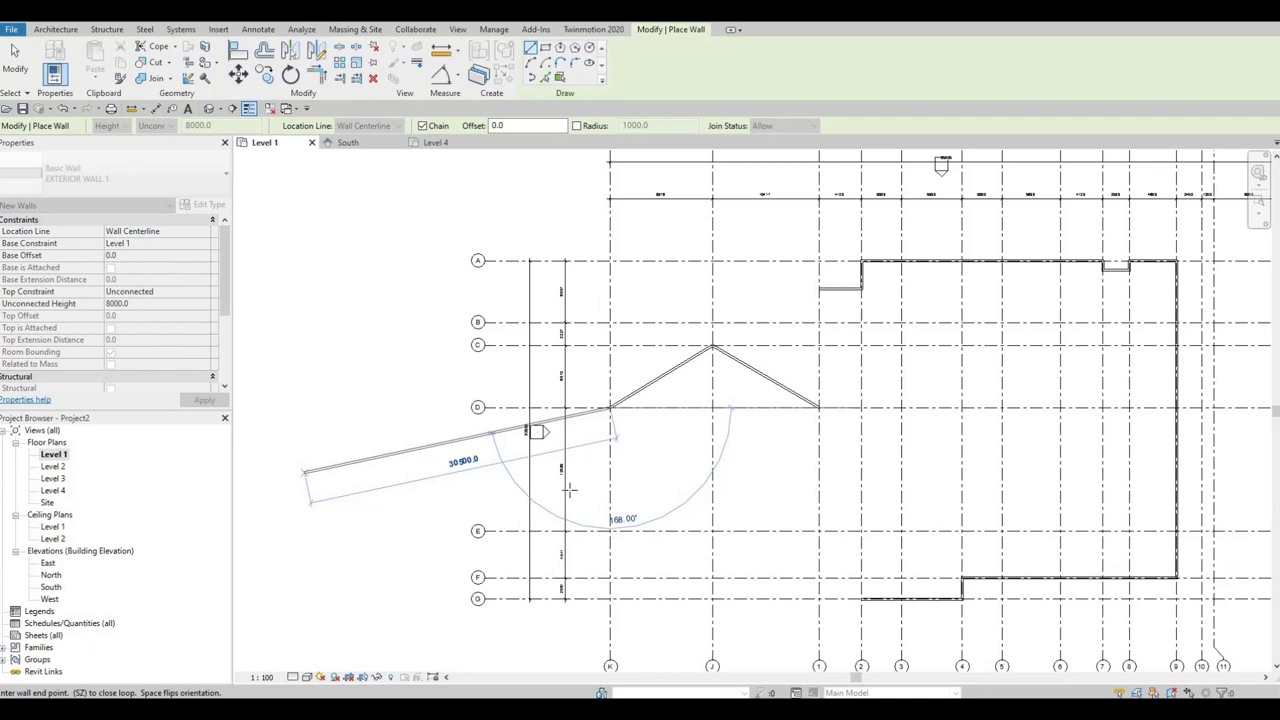
{"action": "scroll", "coordinate": [590, 467], "scroll_direction": "up", "scroll_amount": 1}
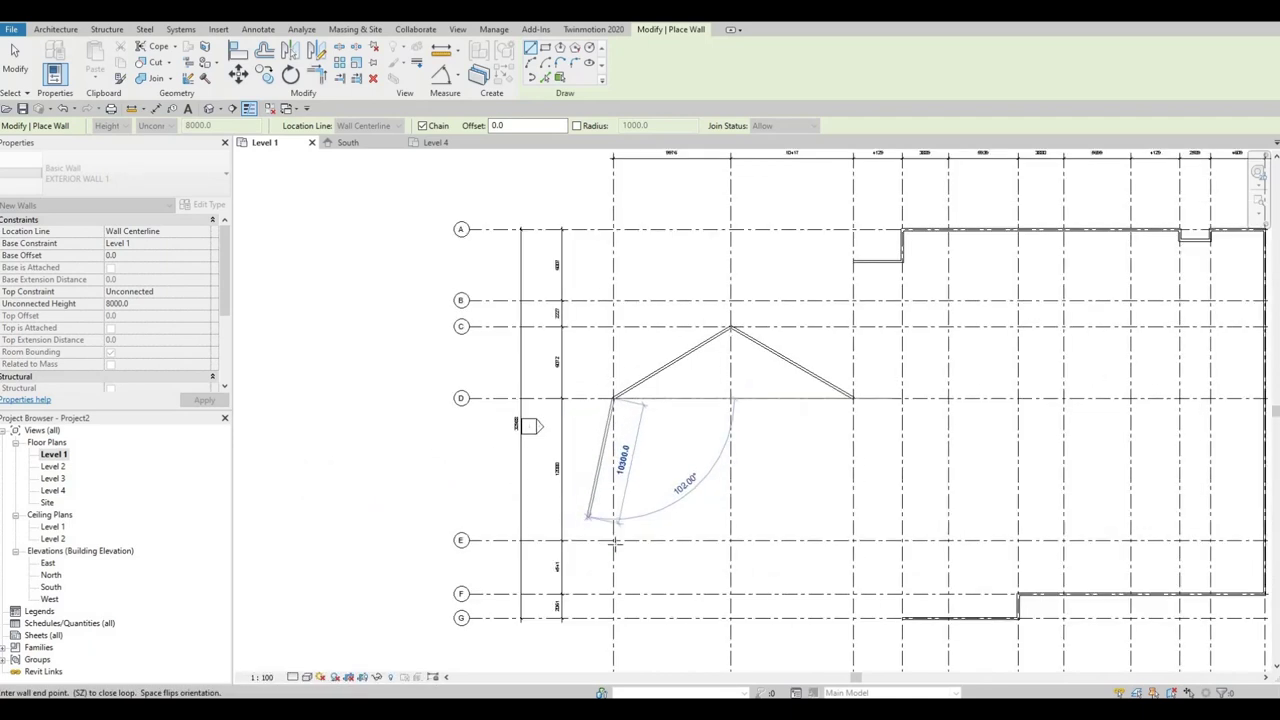
{"action": "left_click", "coordinate": [615, 541]}
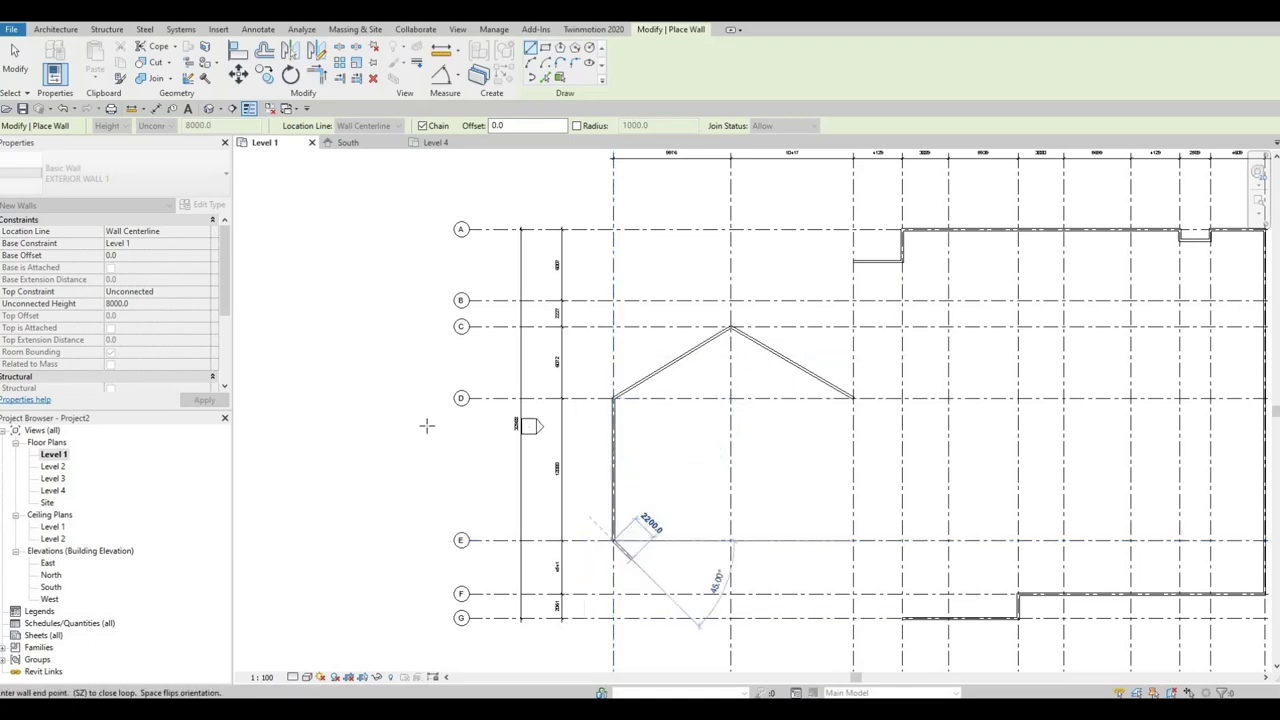
{"action": "middle_click_drag", "start_coordinate": [343, 429], "coordinate": [312, 254]}
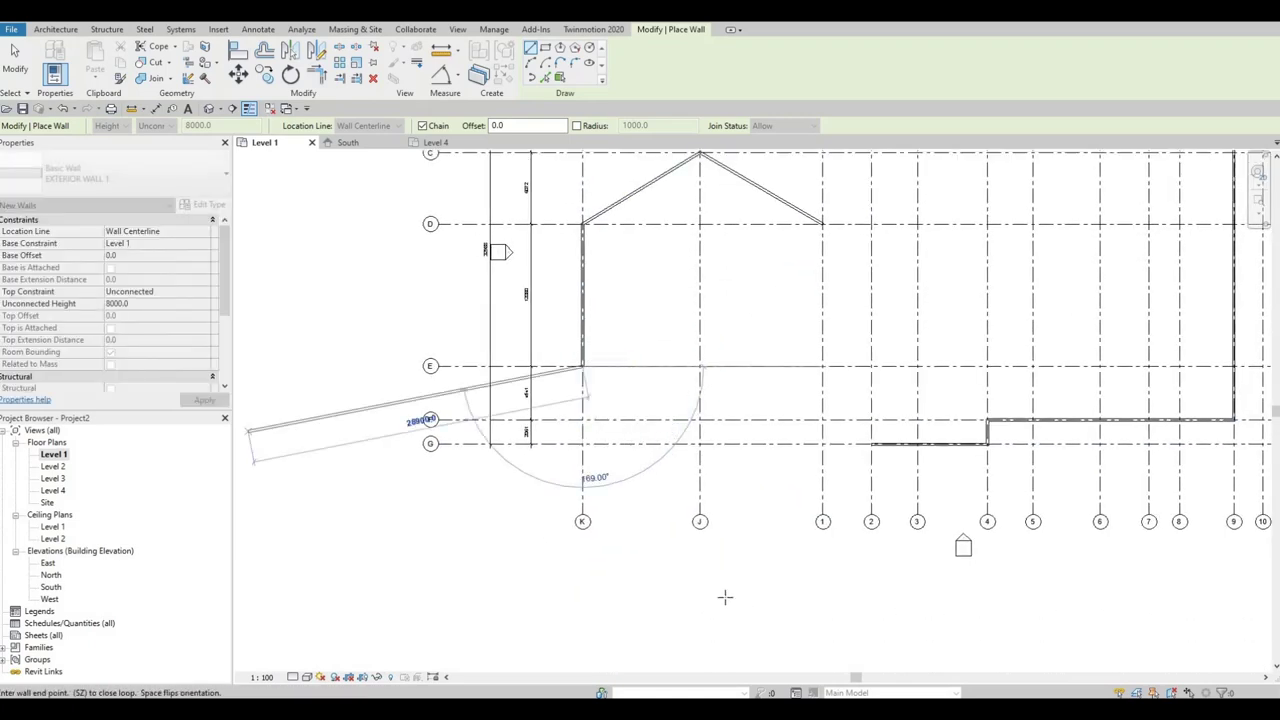
{"action": "middle_click_drag", "start_coordinate": [657, 583], "coordinate": [602, 593]}
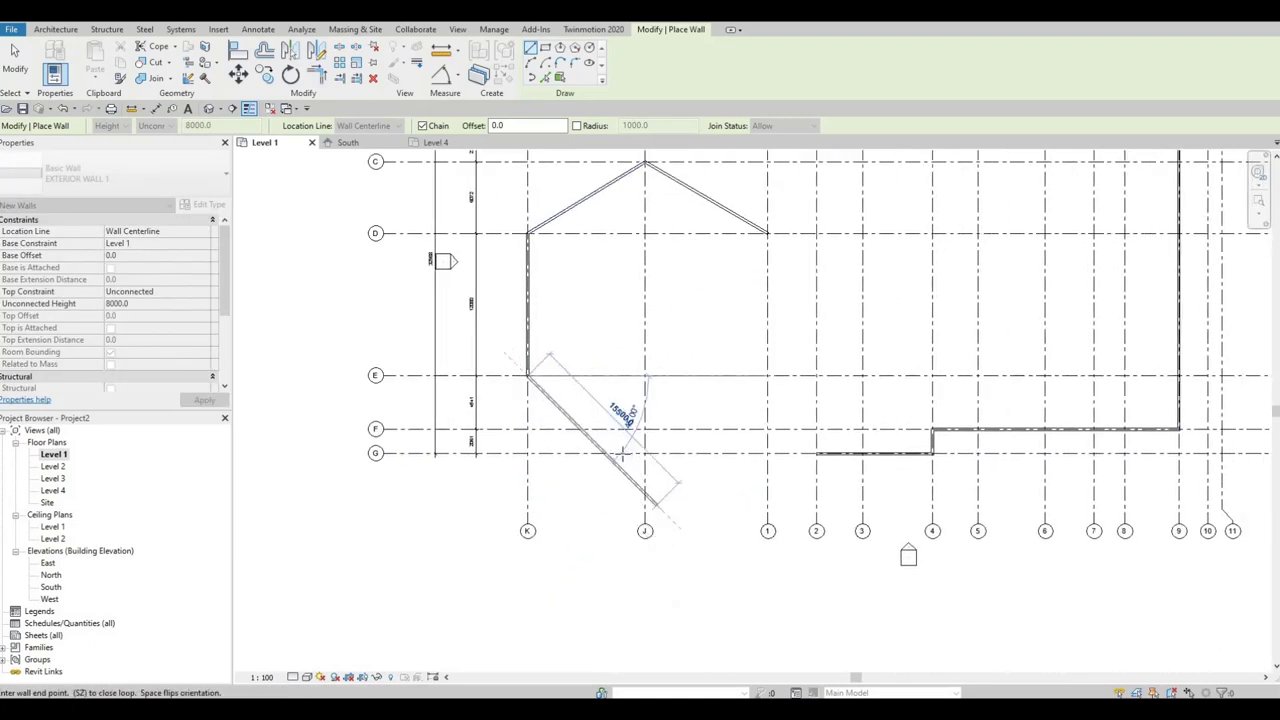
{"action": "scroll", "coordinate": [660, 482], "scroll_direction": "up", "scroll_amount": 1}
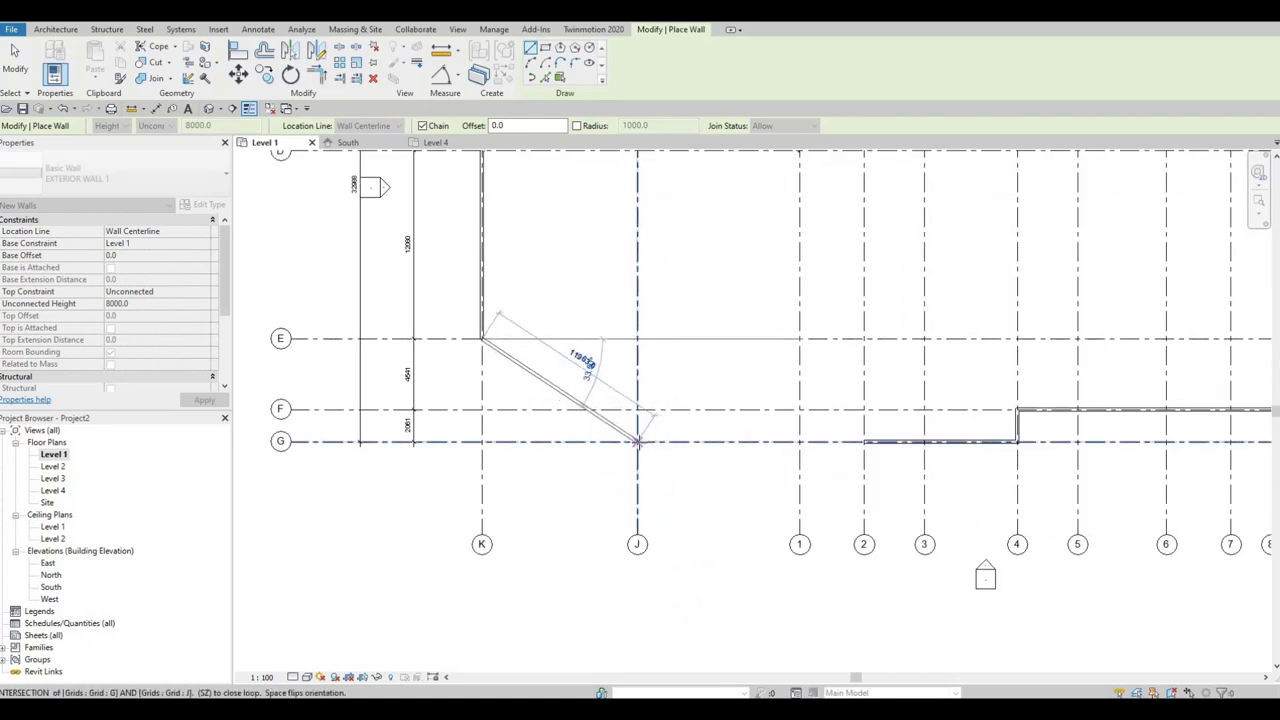
{"action": "left_click", "coordinate": [638, 441]}
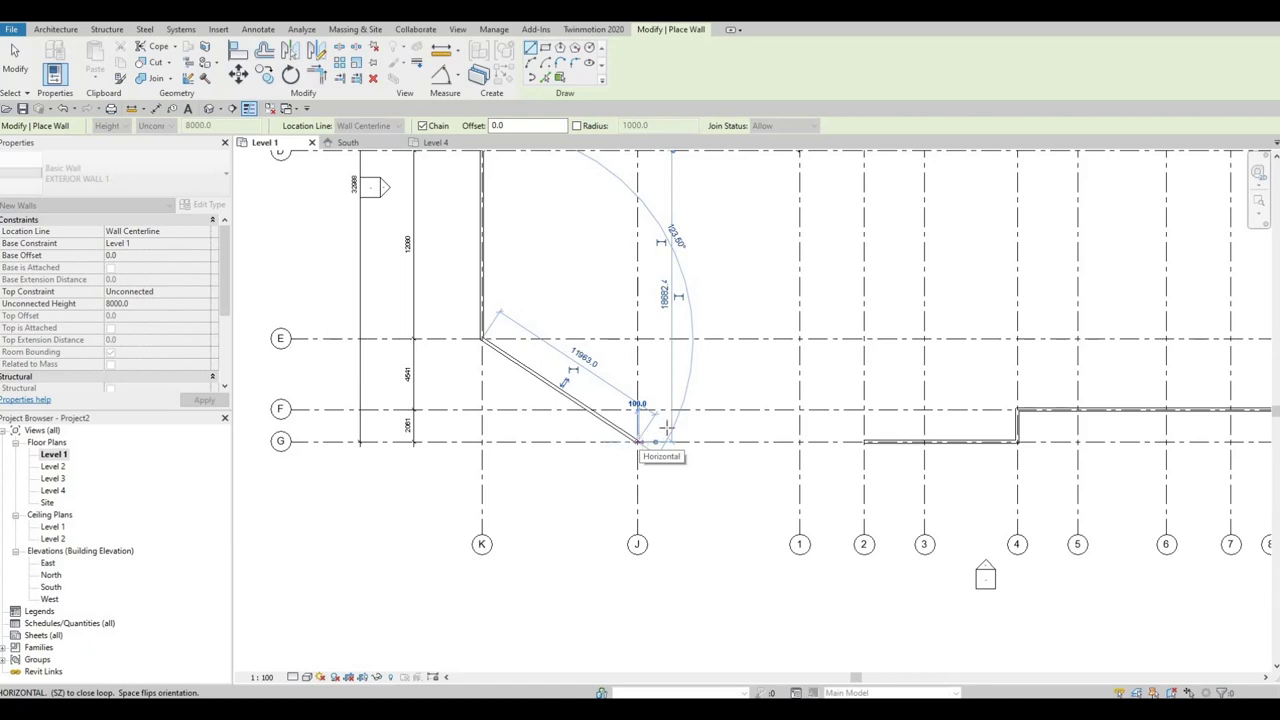
- Draw the exterior wall diagonally from intersection G-J to intersection E-1 and end the wall chain
{"action": "scroll", "coordinate": [667, 427], "scroll_direction": "down", "scroll_amount": 1}
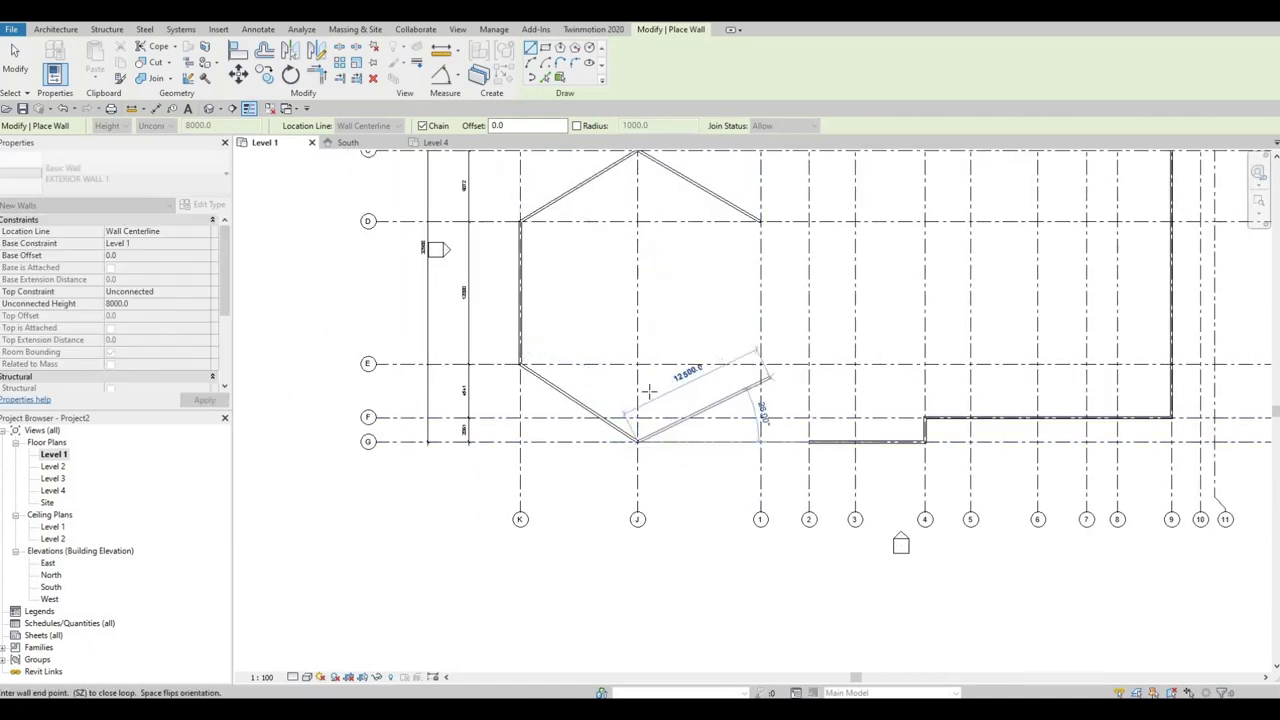
{"action": "middle_click_drag", "start_coordinate": [649, 390], "coordinate": [531, 413]}
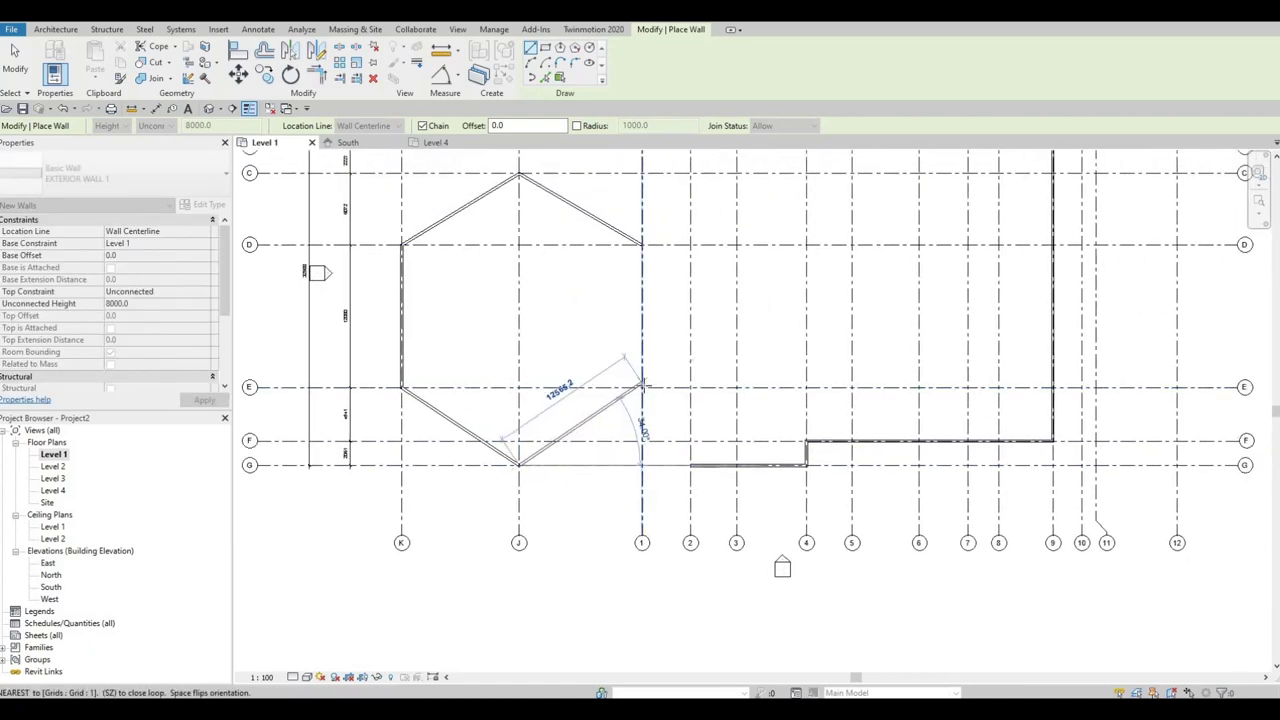
{"action": "scroll", "coordinate": [642, 389], "scroll_direction": "up", "scroll_amount": 2}
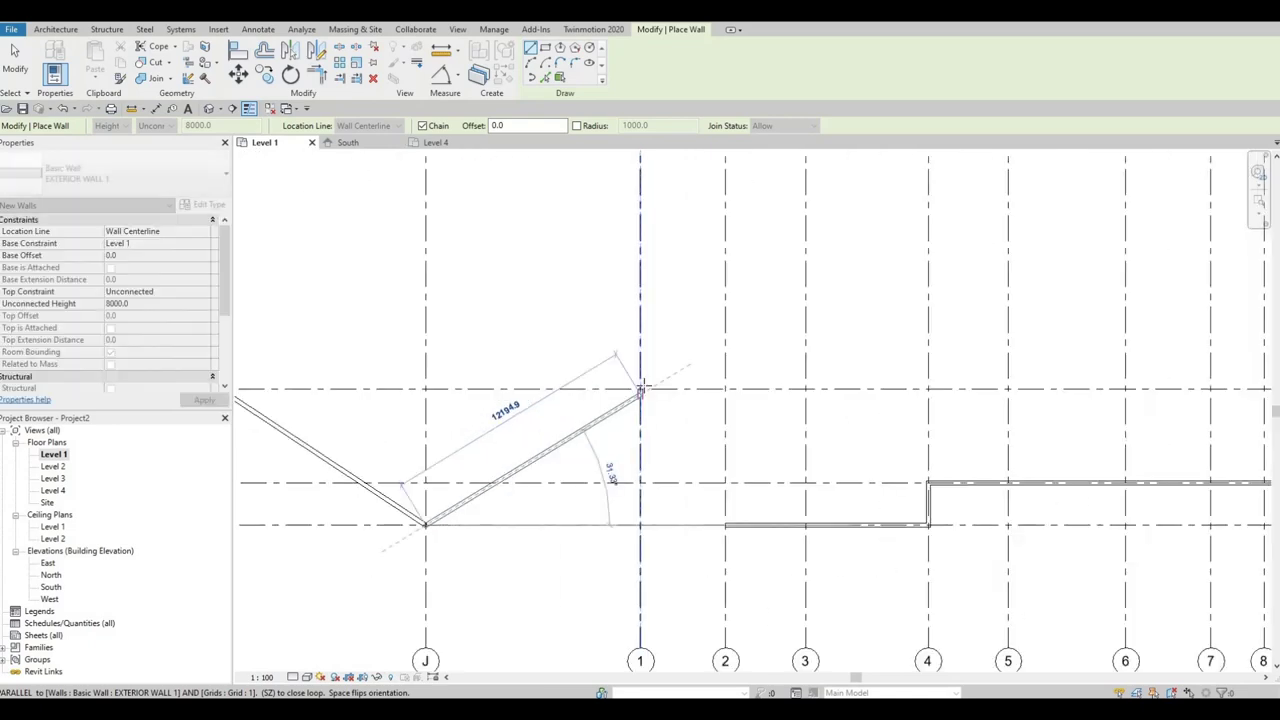
{"action": "left_click", "coordinate": [642, 388]}
{"action": "scroll", "coordinate": [642, 388], "scroll_direction": "down", "scroll_amount": 2}
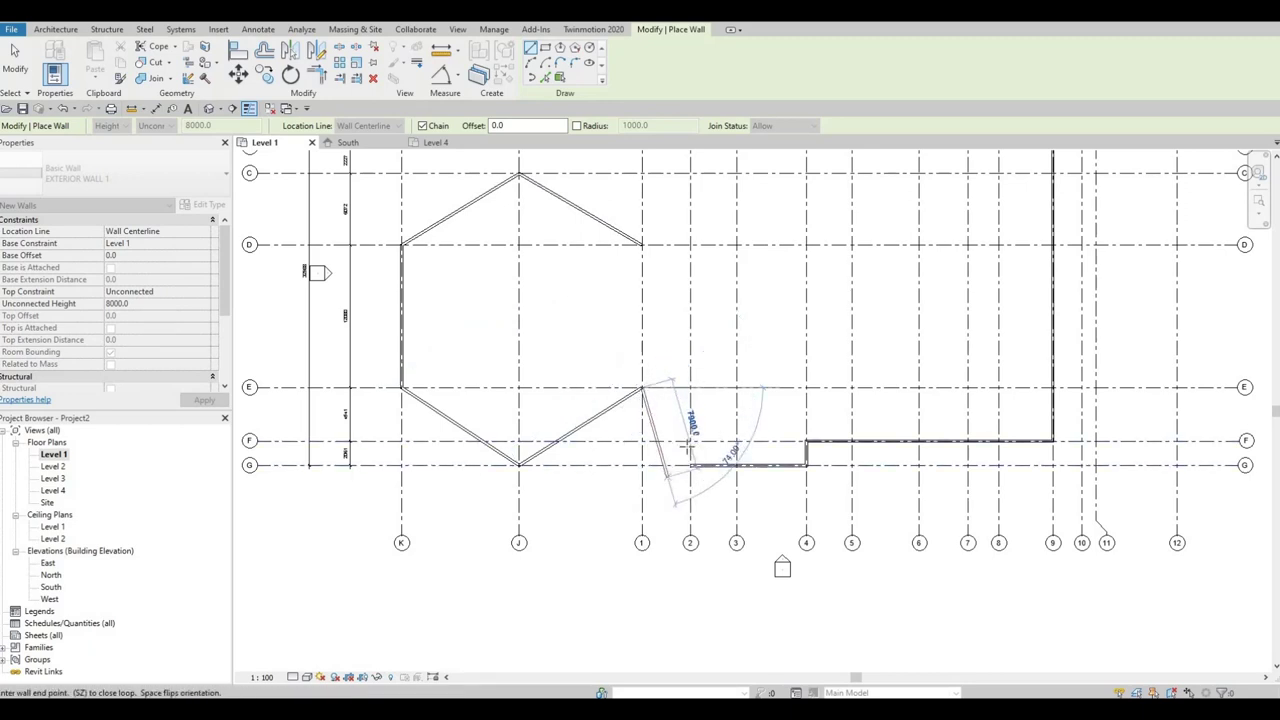
{"action": "scroll", "coordinate": [681, 441], "scroll_direction": "down", "scroll_amount": 2}
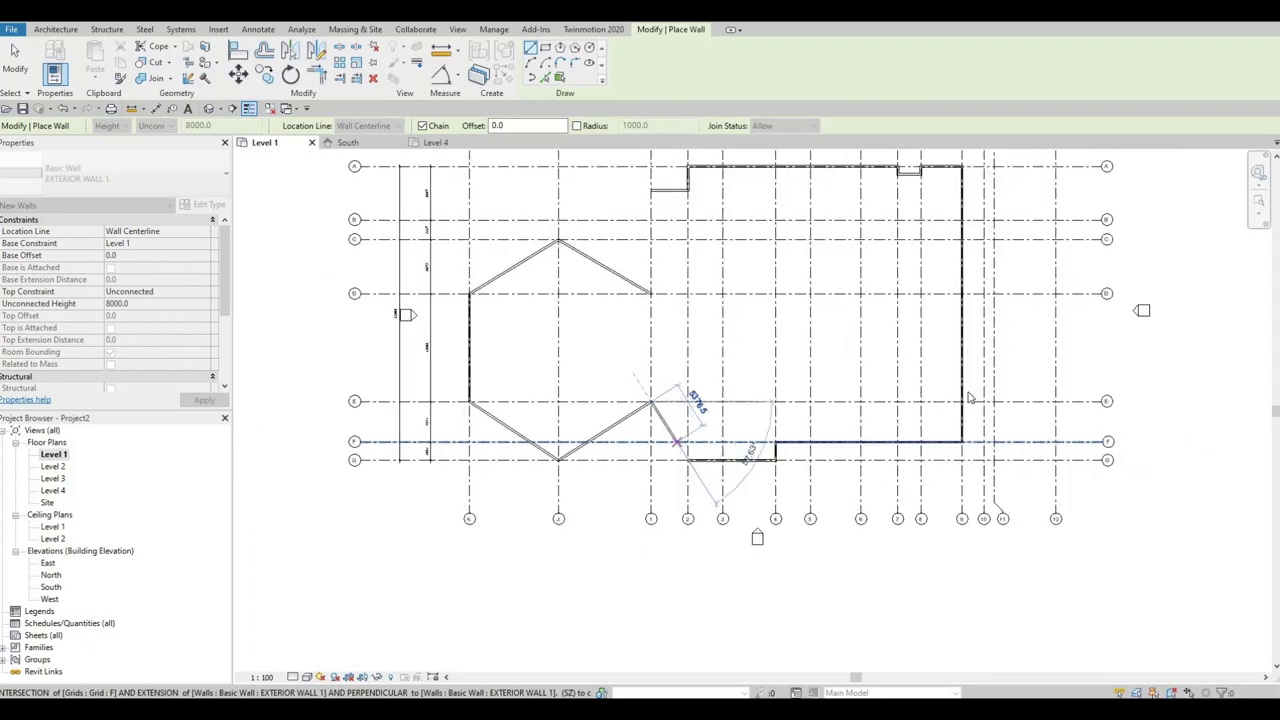
{"action": "key", "text": "Escape"}
{"action": "key", "text": "Escape"}
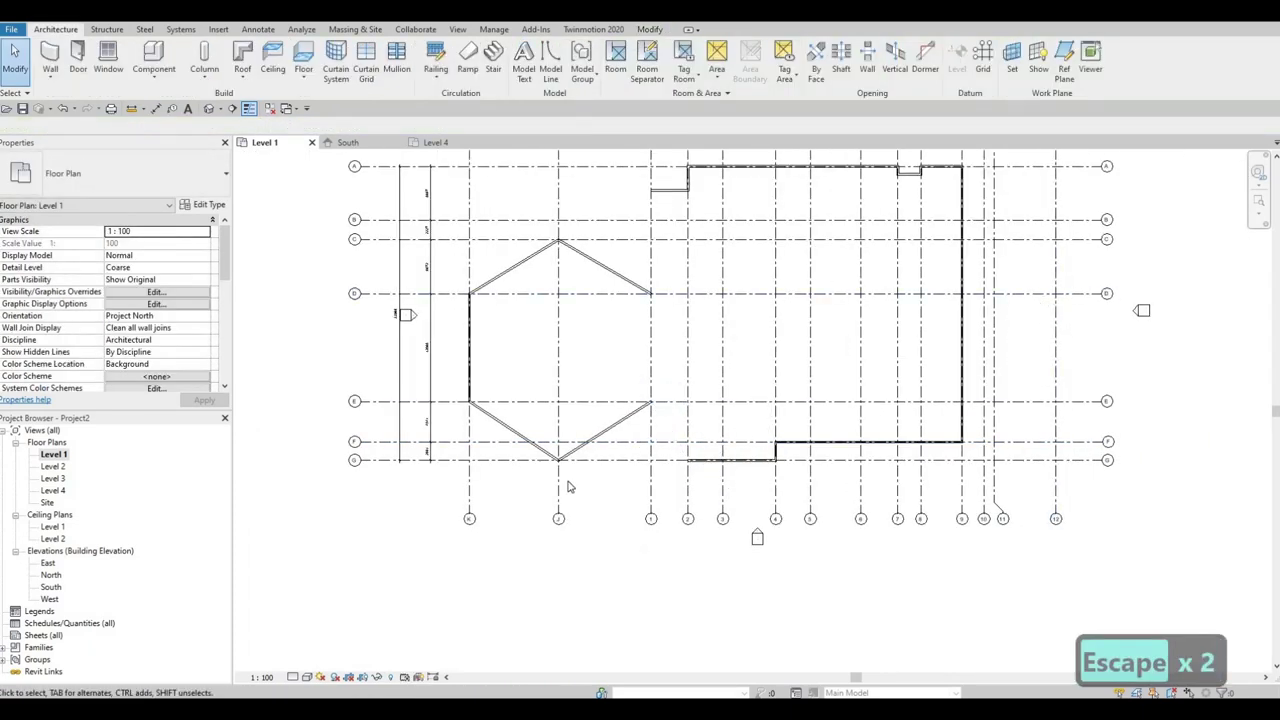
- Create a similar wall from the midpoint of the diagonal wall between G-J and E-1, about 8000 mm long, sloping down toward grid 1 at 60°
{"action": "scroll", "coordinate": [567, 487], "scroll_direction": "up", "scroll_amount": 2}
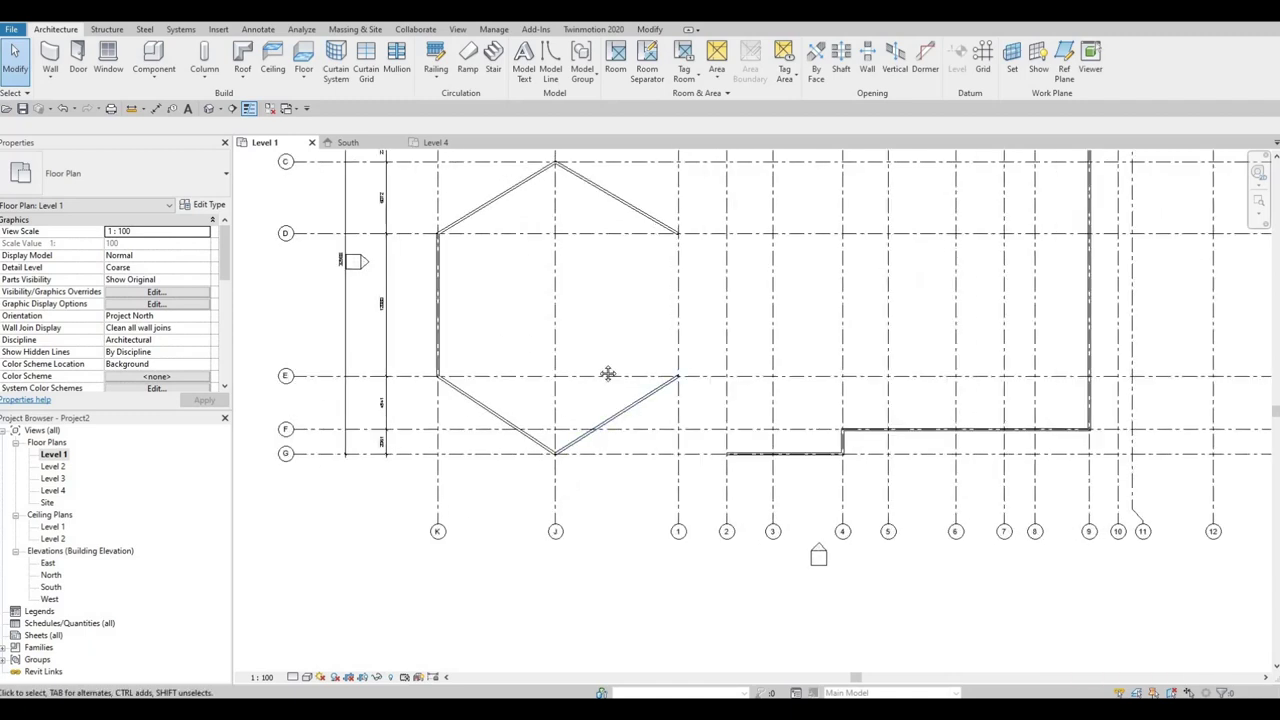
{"action": "middle_click_drag", "start_coordinate": [608, 400], "coordinate": [587, 358]}
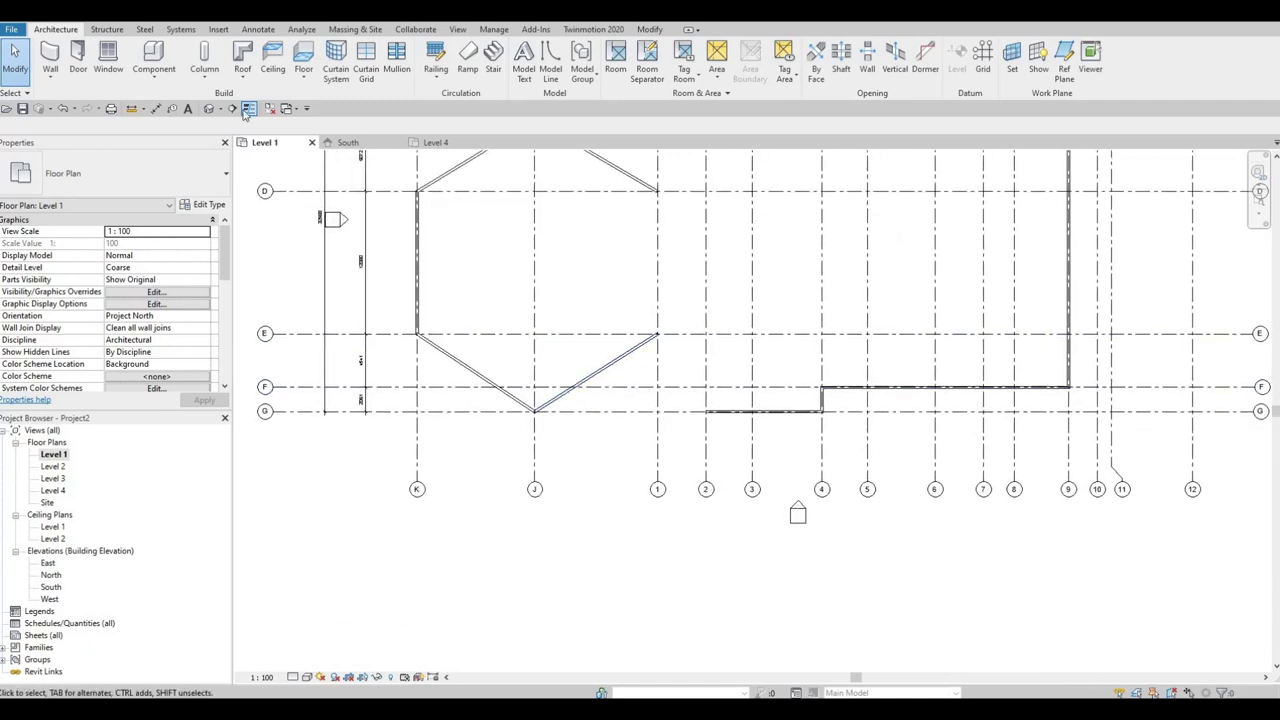
{"action": "key", "text": "Escape"}
{"action": "key", "text": "Escape"}
{"action": "left_click", "coordinate": [617, 360]}
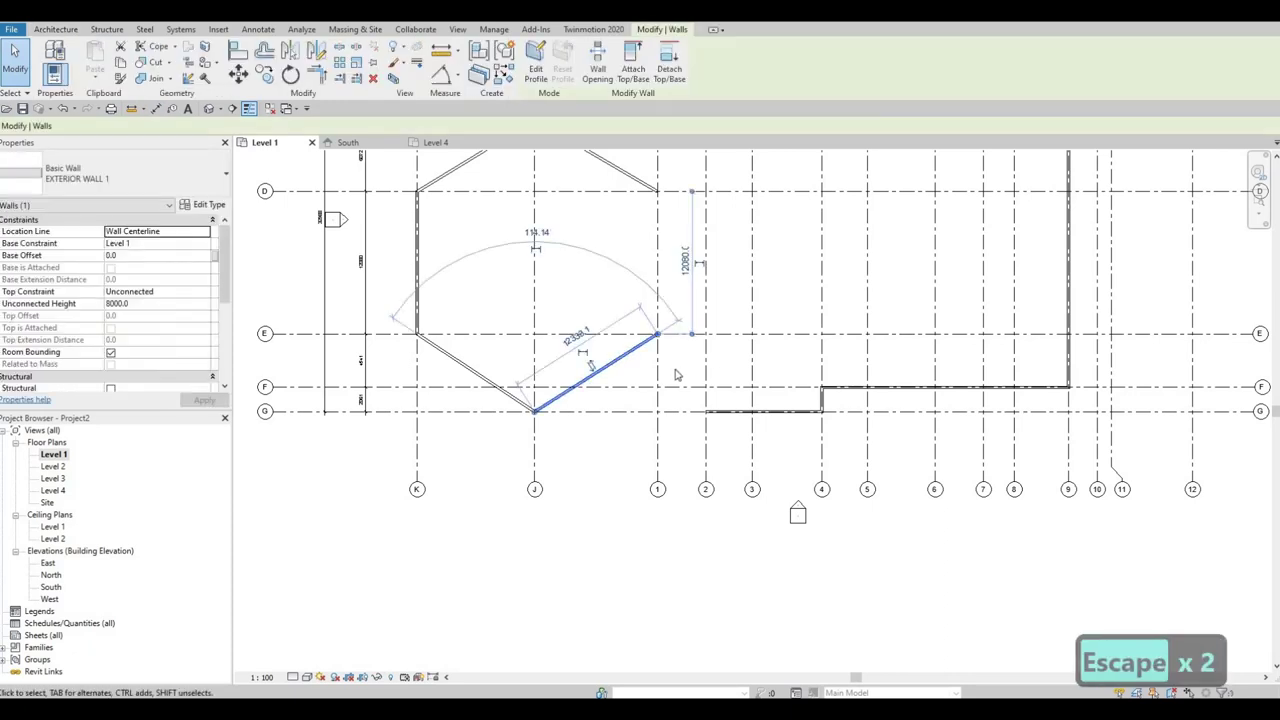
{"action": "key", "text": "c"}
{"action": "key", "text": "s"}
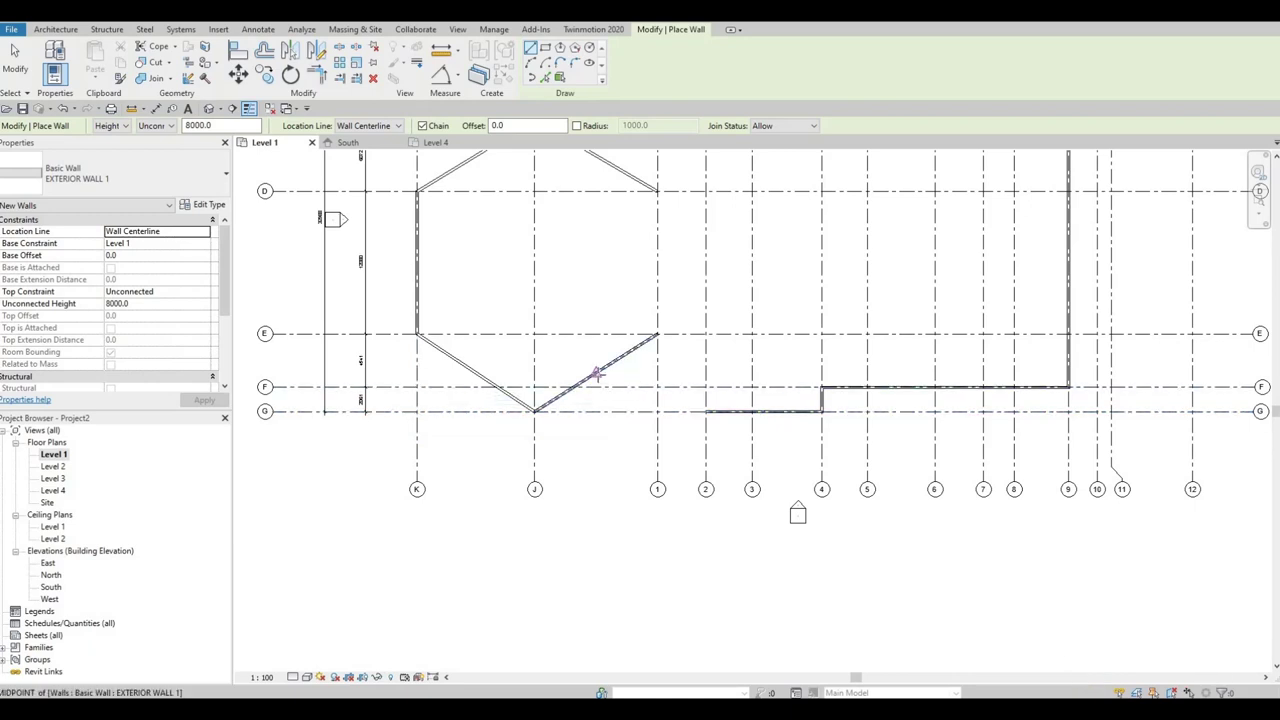
{"action": "left_click", "coordinate": [597, 373]}
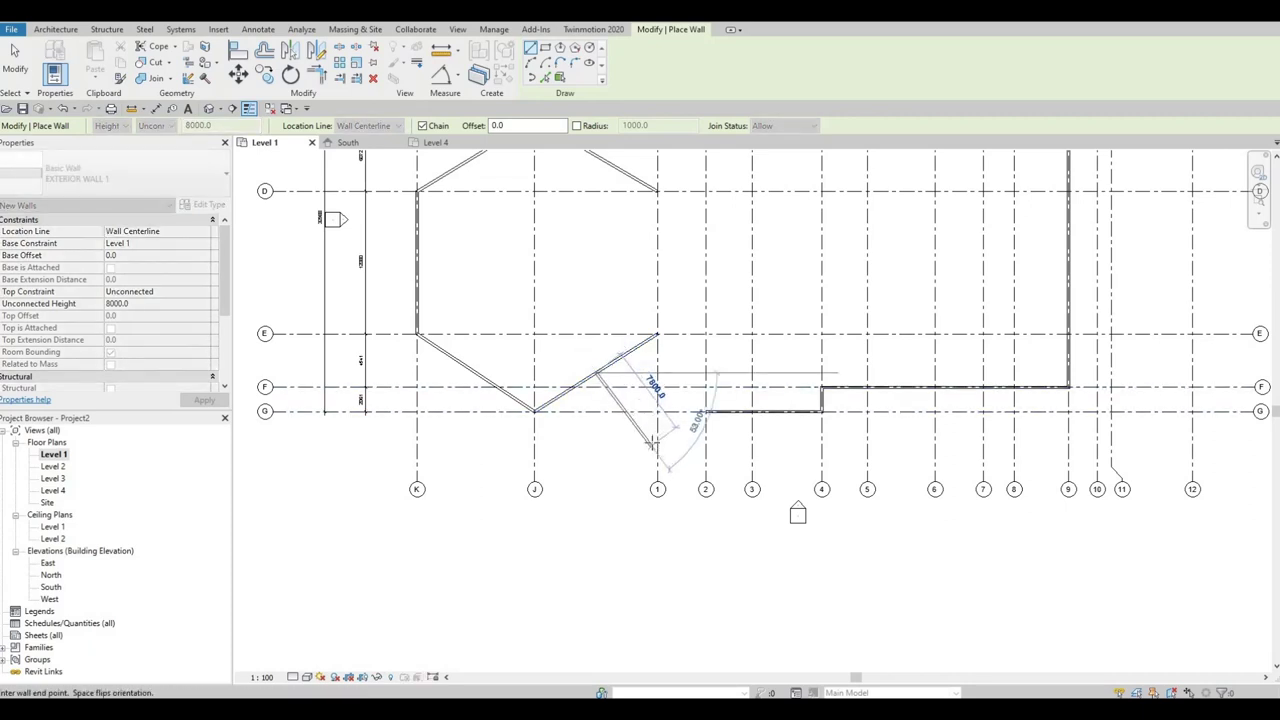
{"action": "scroll", "coordinate": [656, 447], "scroll_direction": "up", "scroll_amount": 1}
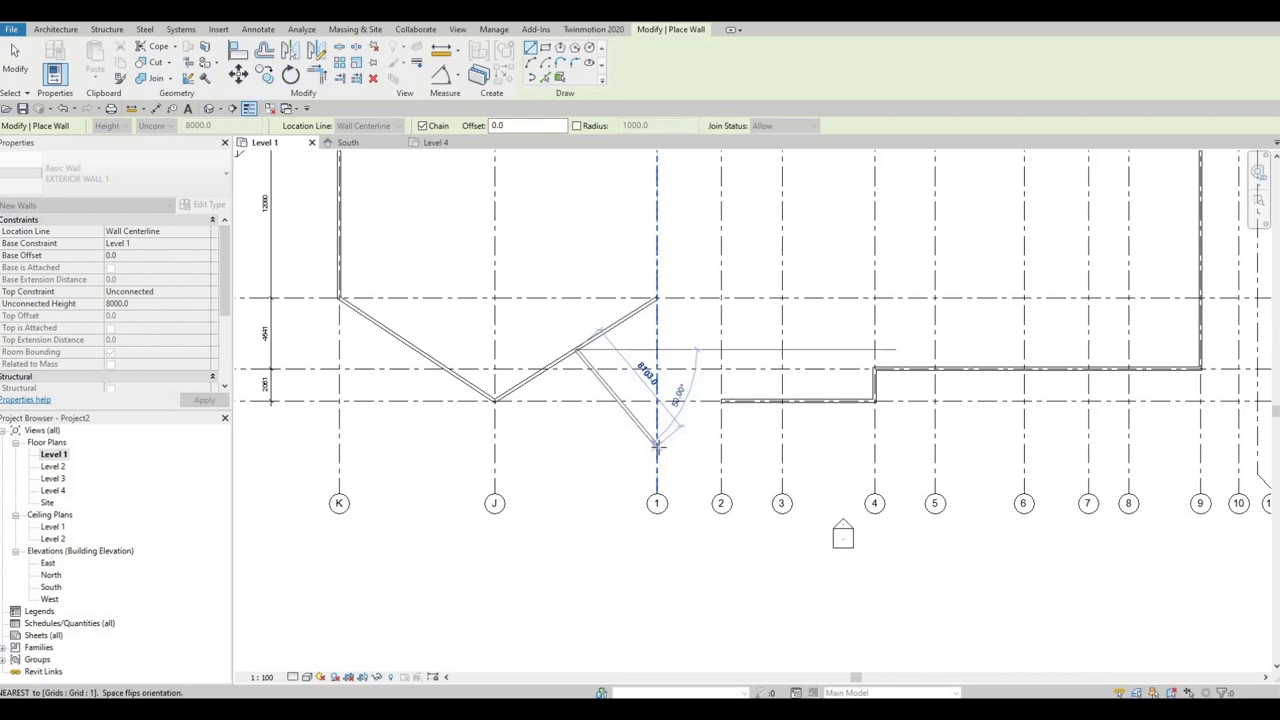
{"action": "scroll", "coordinate": [656, 447], "scroll_direction": "up", "scroll_amount": 1}
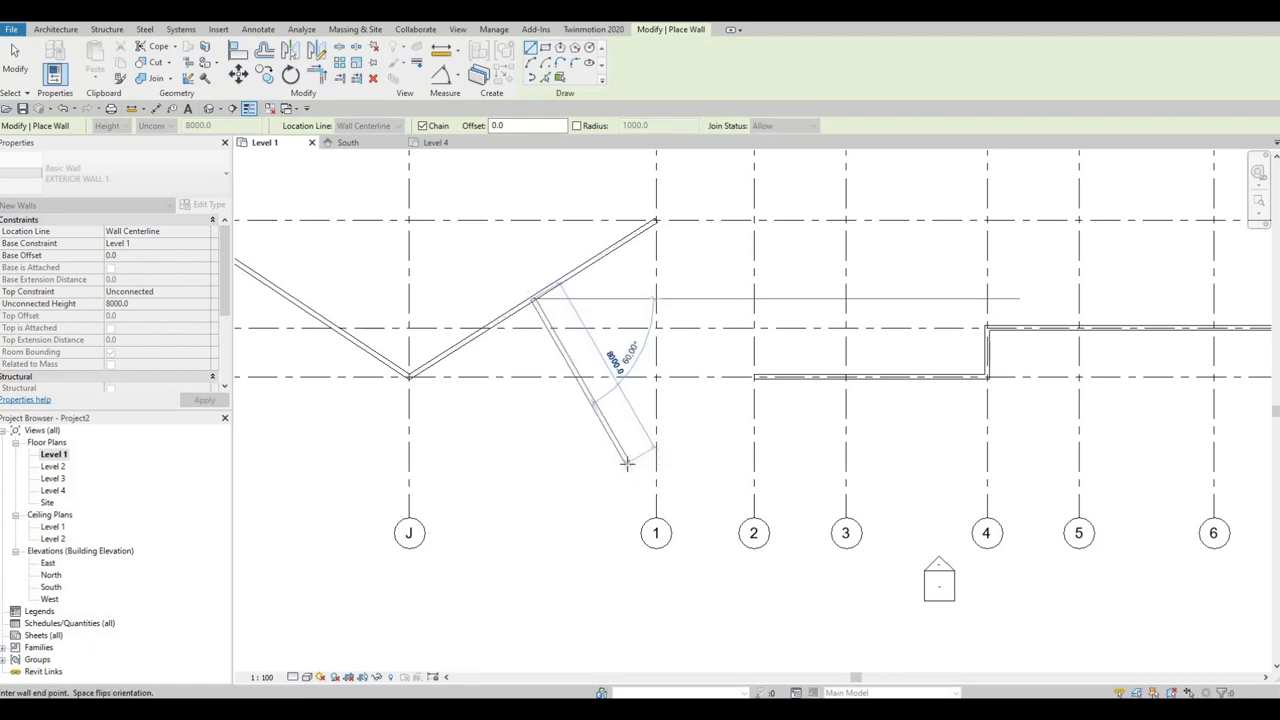
{"action": "left_click", "coordinate": [627, 462]}
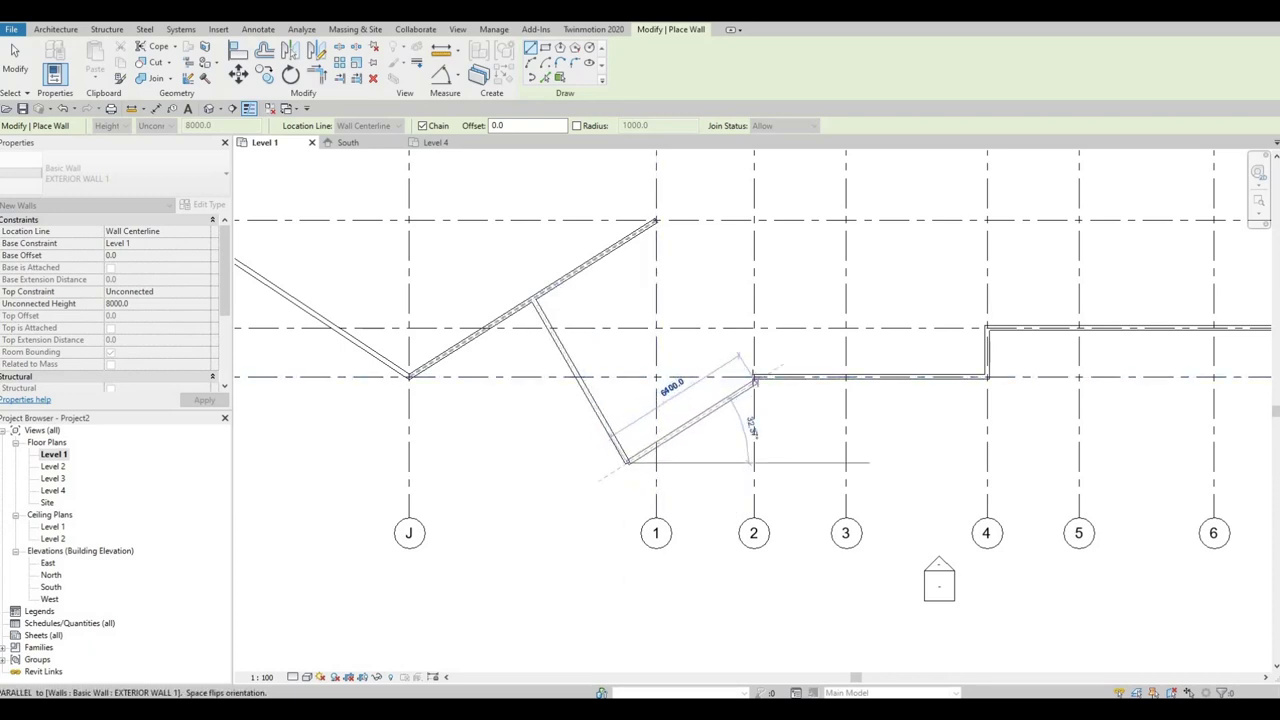
- Continue the wall to the open end of the grid G wall at grid 2 and finish the wall command
{"action": "left_click", "coordinate": [753, 377]}
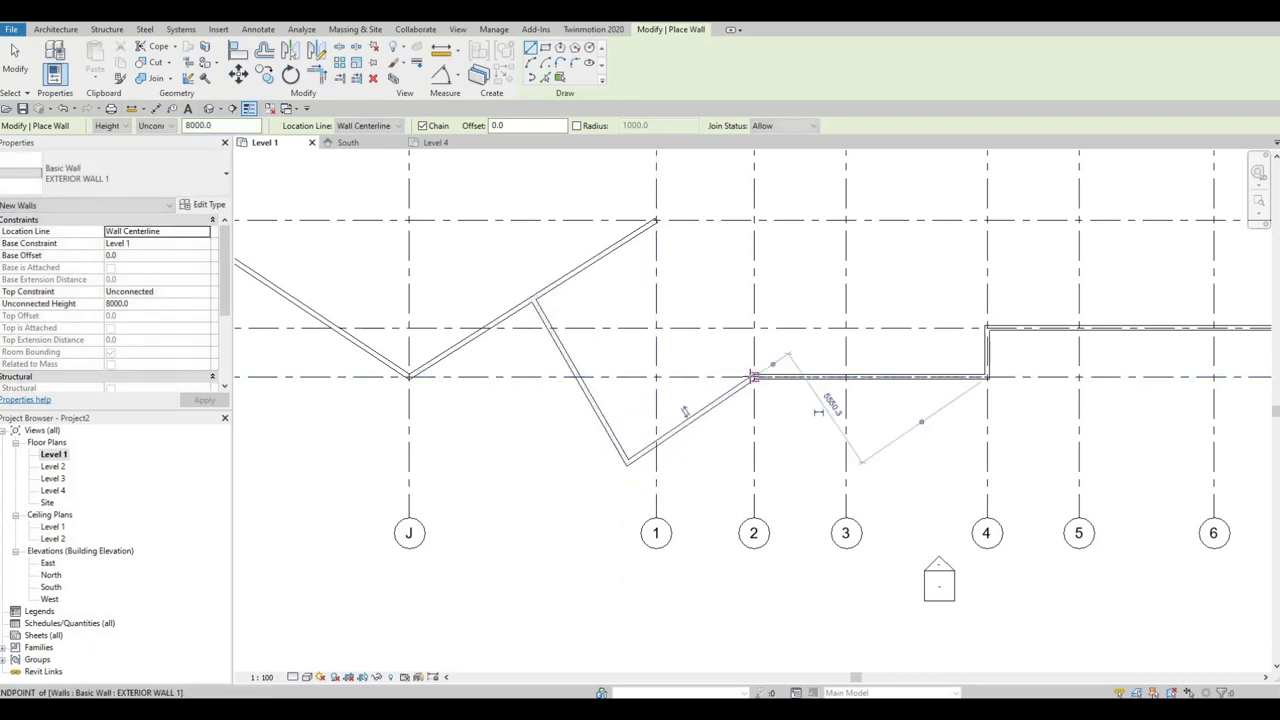
{"action": "scroll", "coordinate": [750, 380], "scroll_direction": "down", "scroll_amount": 2}
{"action": "key", "text": "Escape"}
{"action": "key", "text": "Escape"}
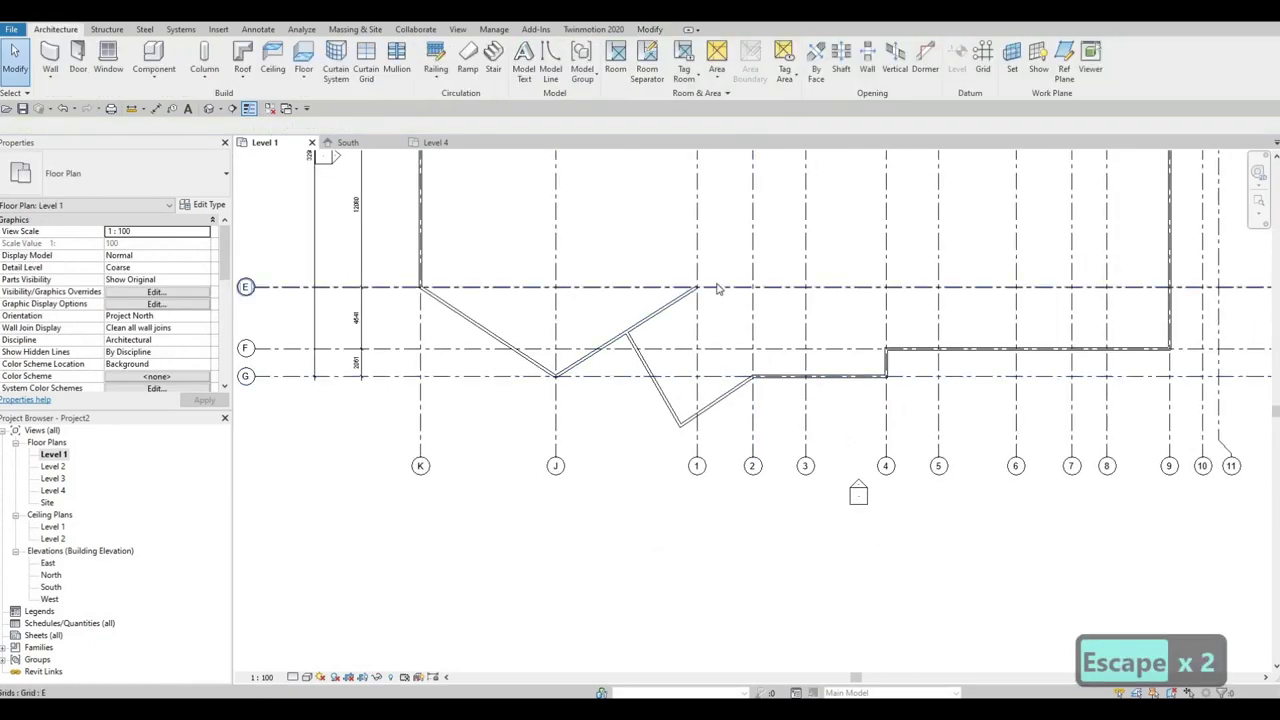
- Create a similar wall from the short wall's open end on grid 1 to the midpoint of the diagonal wall between C-J and D-1
{"action": "scroll", "coordinate": [714, 297], "scroll_direction": "down", "scroll_amount": 2}
{"action": "middle_click_drag", "start_coordinate": [672, 225], "coordinate": [656, 285]}
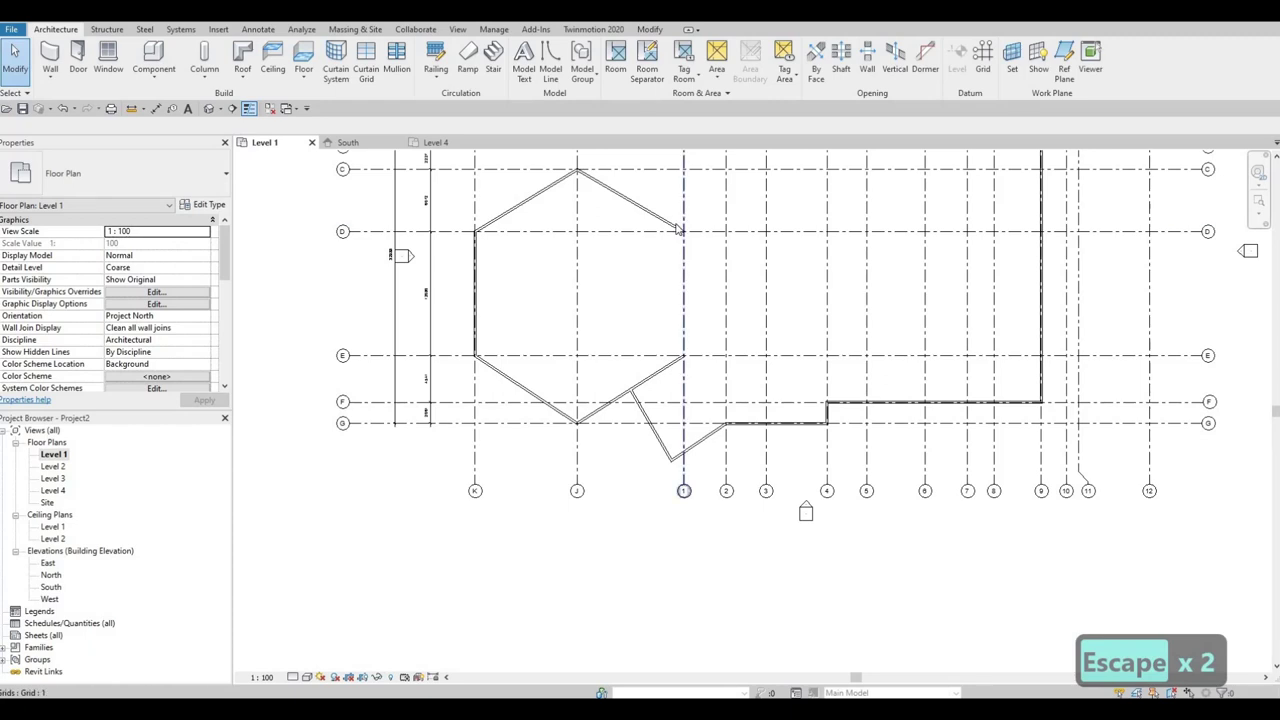
{"action": "middle_click_drag", "start_coordinate": [646, 231], "coordinate": [623, 366]}
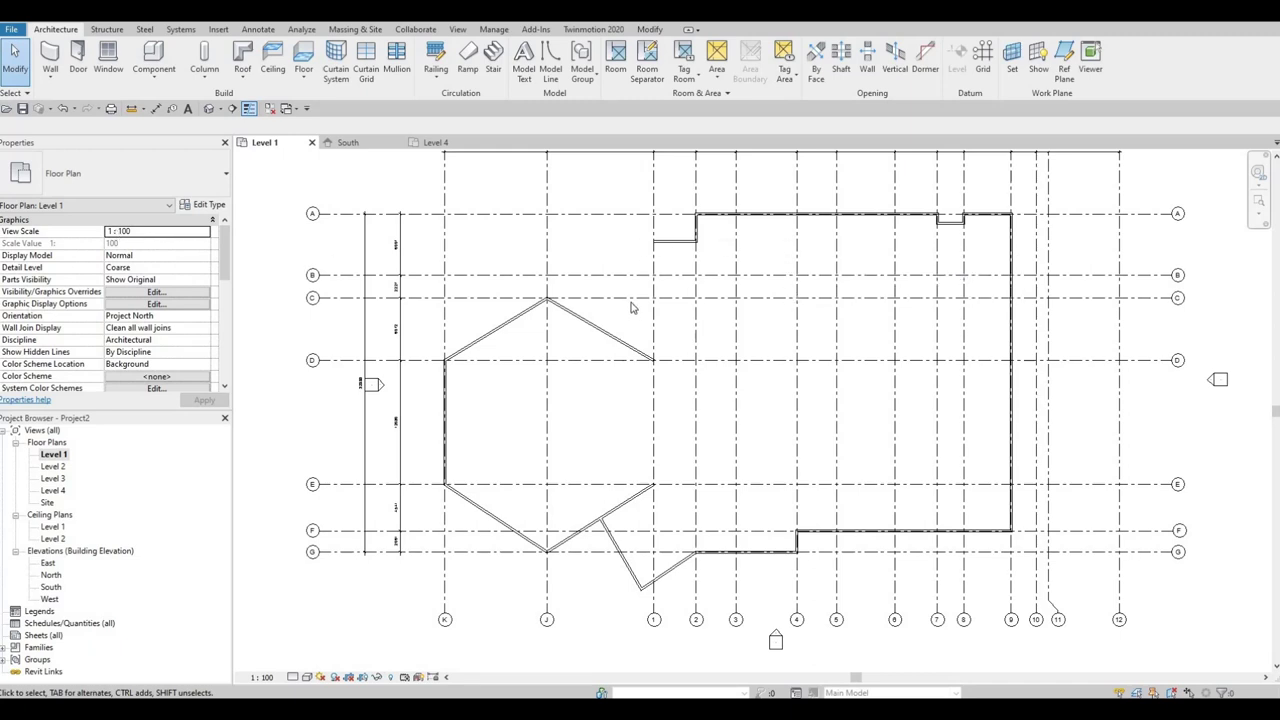
{"action": "left_click", "coordinate": [670, 241]}
{"action": "key", "text": "c"}
{"action": "key", "text": "s"}
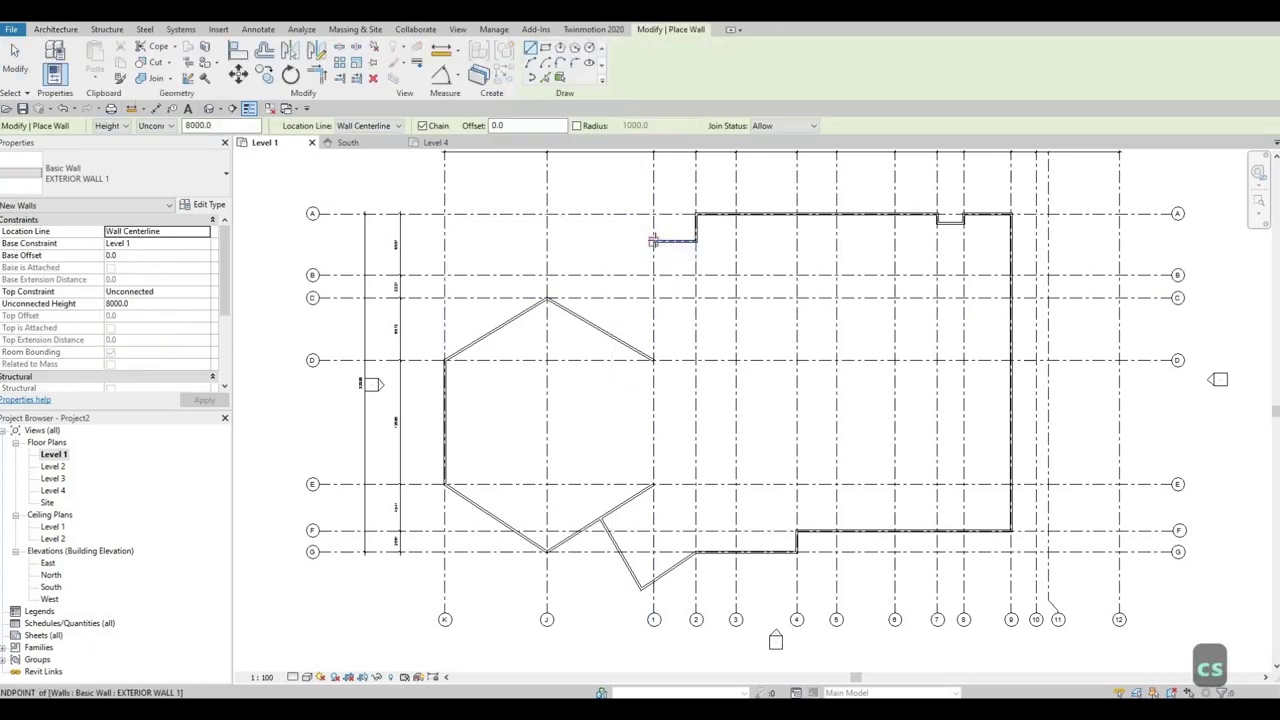
{"action": "left_click", "coordinate": [652, 241]}
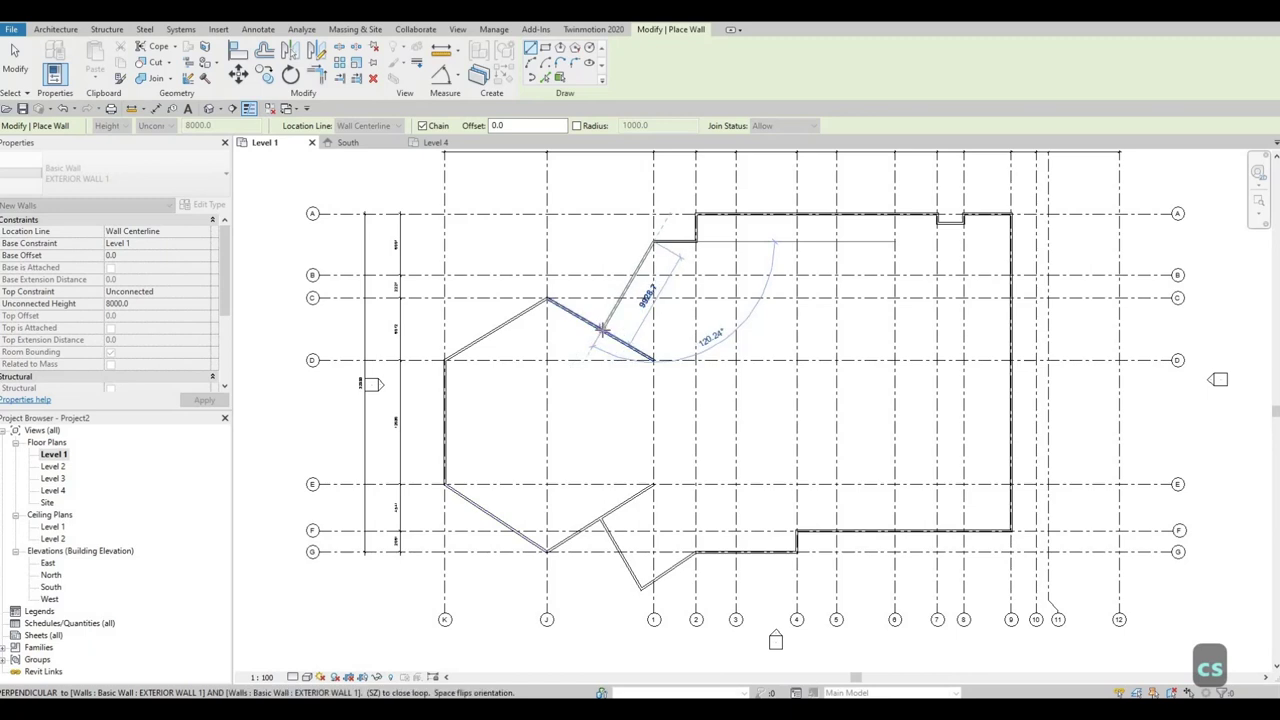
{"action": "scroll", "coordinate": [603, 325], "scroll_direction": "up", "scroll_amount": 4}
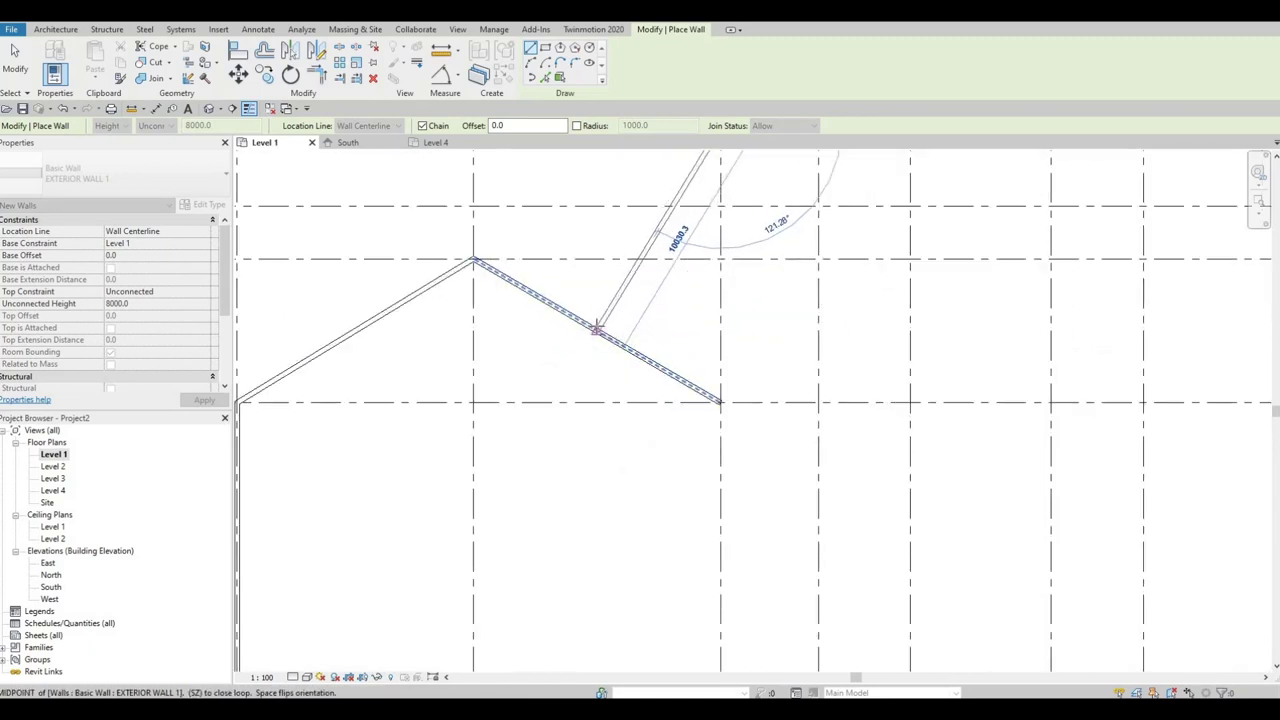
{"action": "left_click", "coordinate": [597, 327]}
{"action": "scroll", "coordinate": [657, 290], "scroll_direction": "down", "scroll_amount": 3}
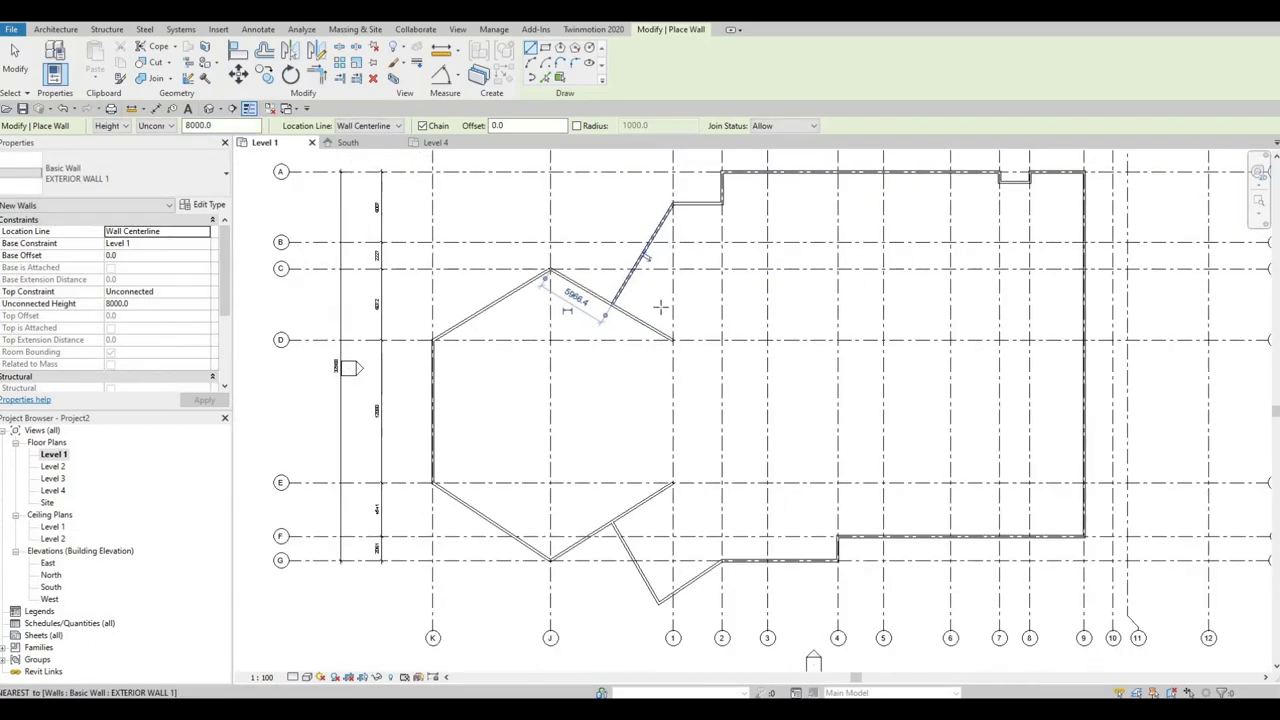
{"action": "key", "text": "Escape"}
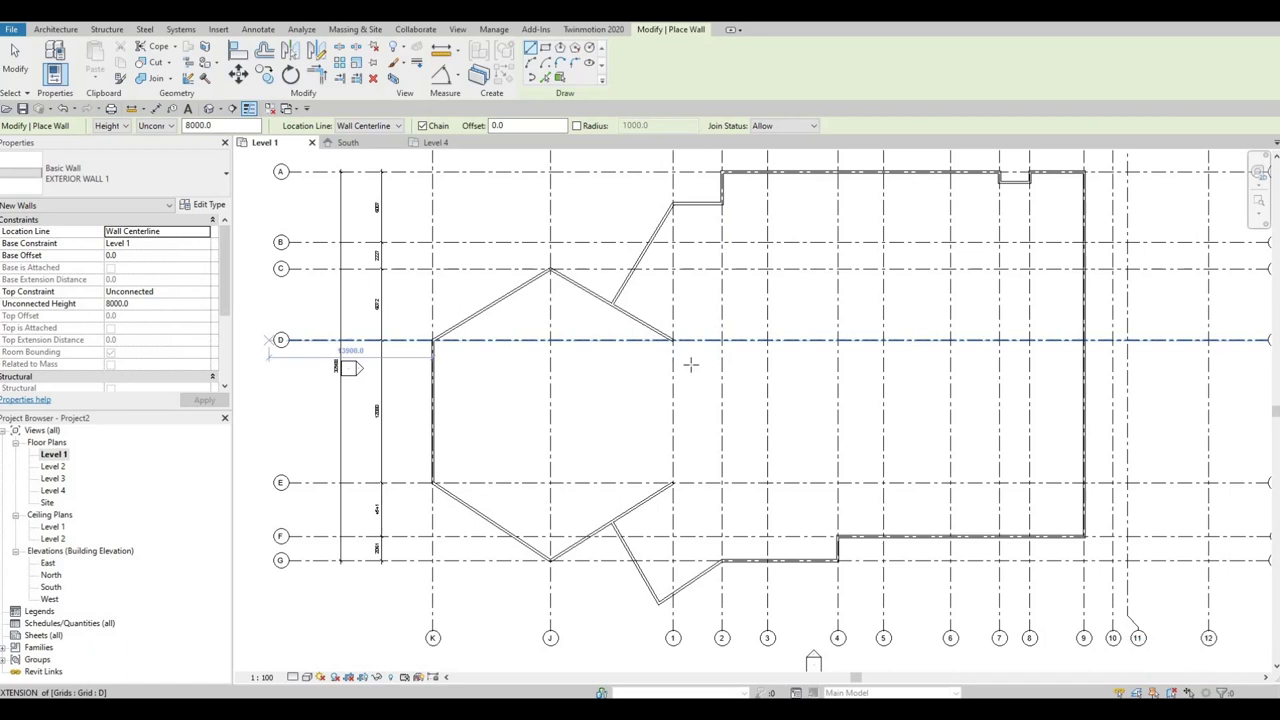
{"action": "key", "text": "Escape"}
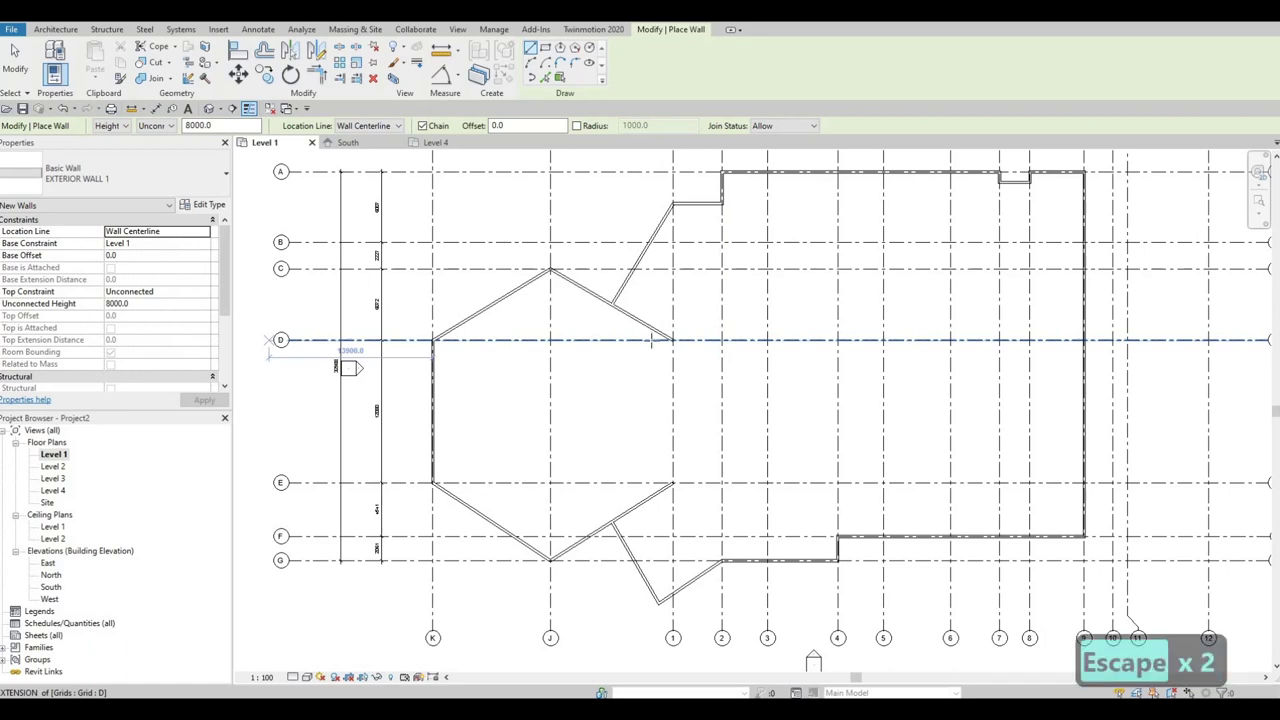
{"action": "scroll", "coordinate": [648, 338], "scroll_direction": "up", "scroll_amount": 2}
{"action": "key", "text": "Escape"}
{"action": "key", "text": "Escape"}
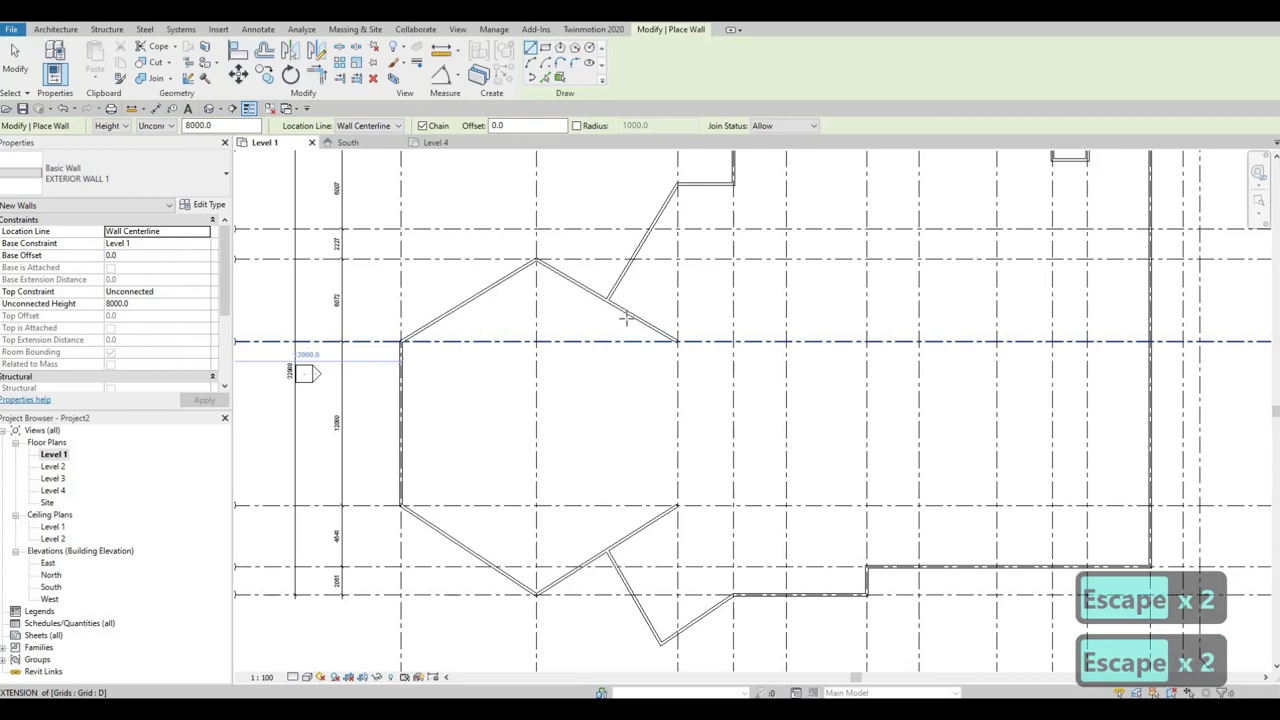
{"action": "scroll", "coordinate": [623, 318], "scroll_direction": "up", "scroll_amount": 2}
{"action": "key", "text": "Escape"}
{"action": "key", "text": "Escape"}
{"action": "key", "text": "Escape"}
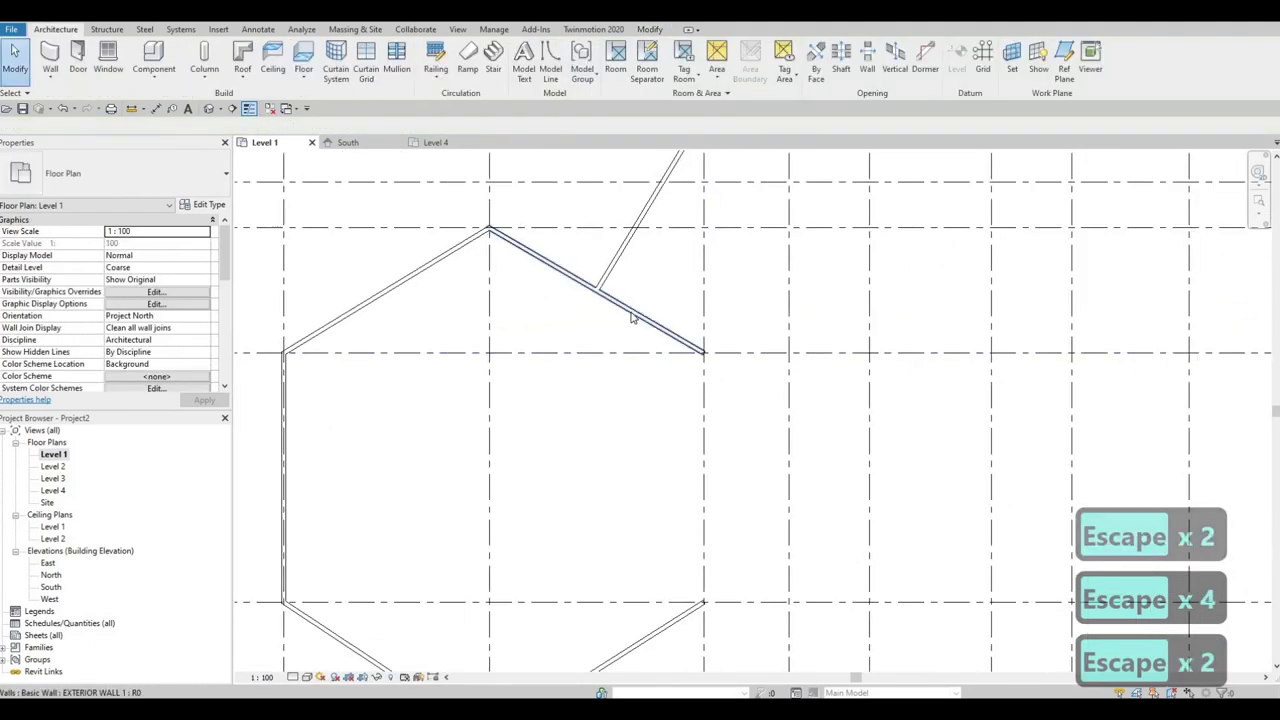
- Shorten the diagonal wall between C-J and D-1 so its grid 1 end stops at the junction with the new angled wall
{"action": "left_click", "coordinate": [697, 347]}
{"action": "left_click_drag", "start_coordinate": [697, 347], "coordinate": [598, 293]}
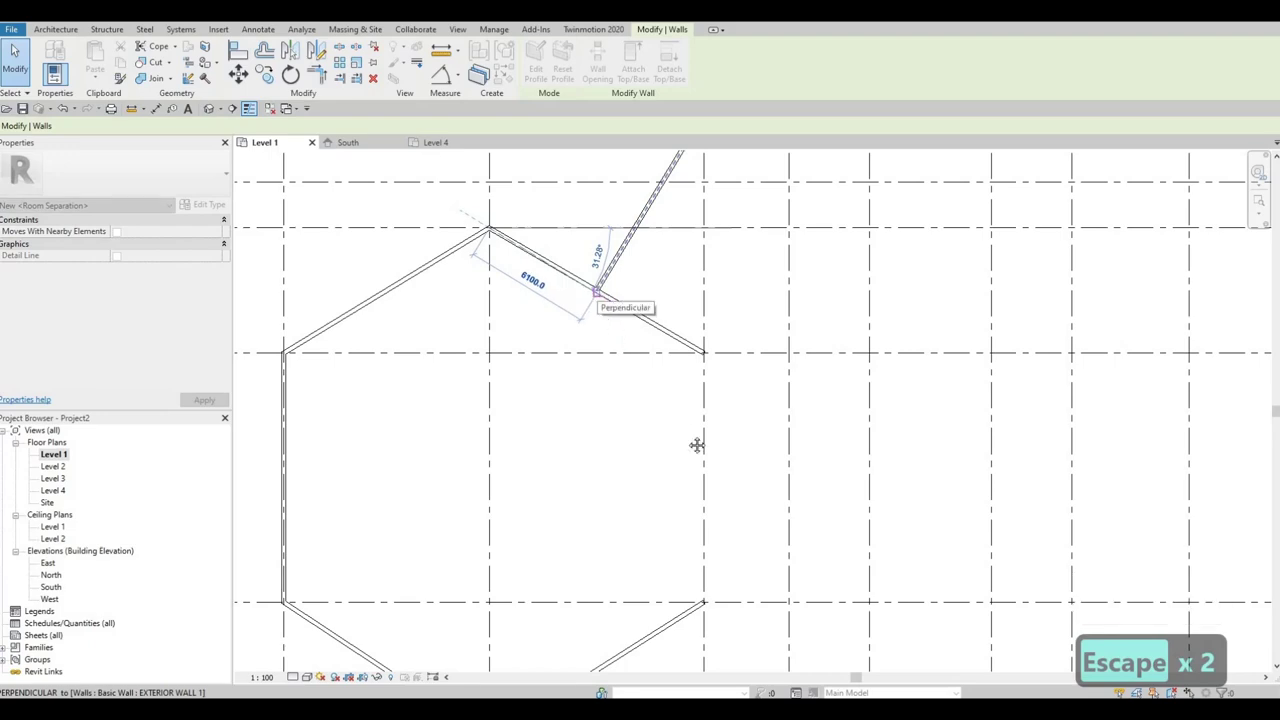
{"action": "key", "text": "Escape"}
{"action": "scroll", "coordinate": [651, 289], "scroll_direction": "down", "scroll_amount": 3}
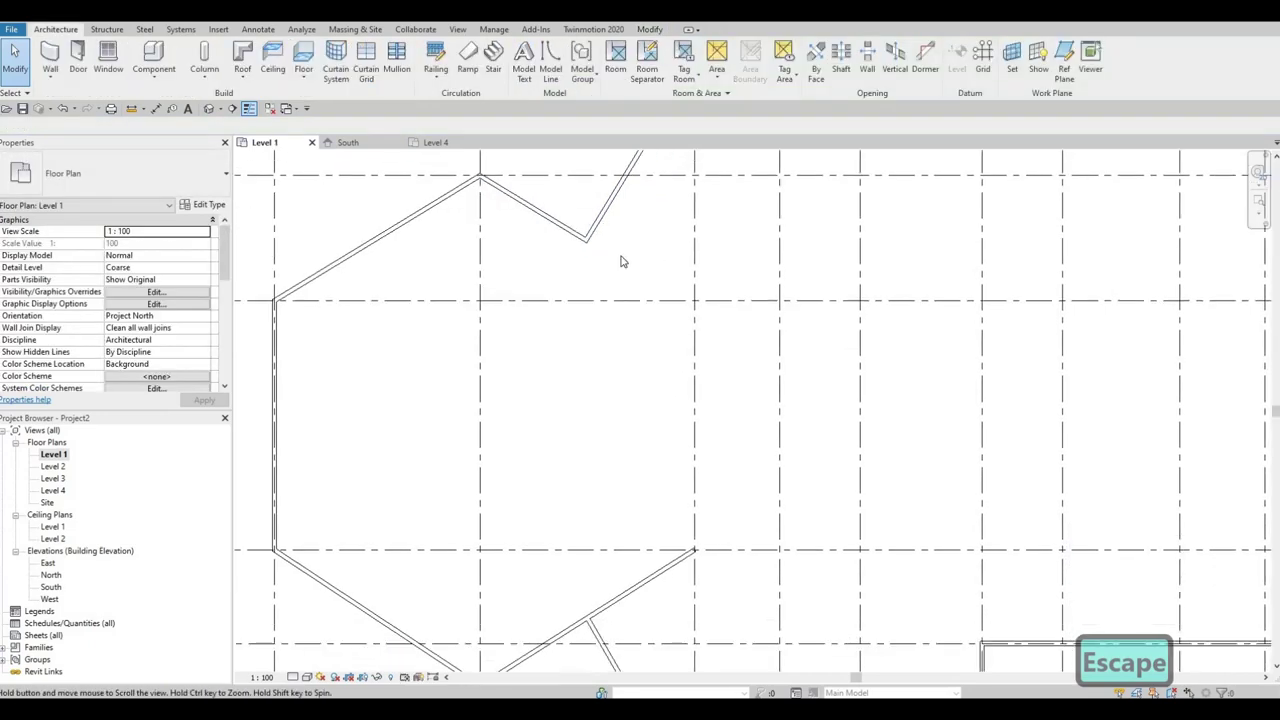
- Try shortening the diagonal wall between G-J and E-1 to its junction with the angled wall, and undo the change
{"action": "scroll", "coordinate": [697, 380], "scroll_direction": "up", "scroll_amount": 2}
{"action": "left_click", "coordinate": [721, 373]}
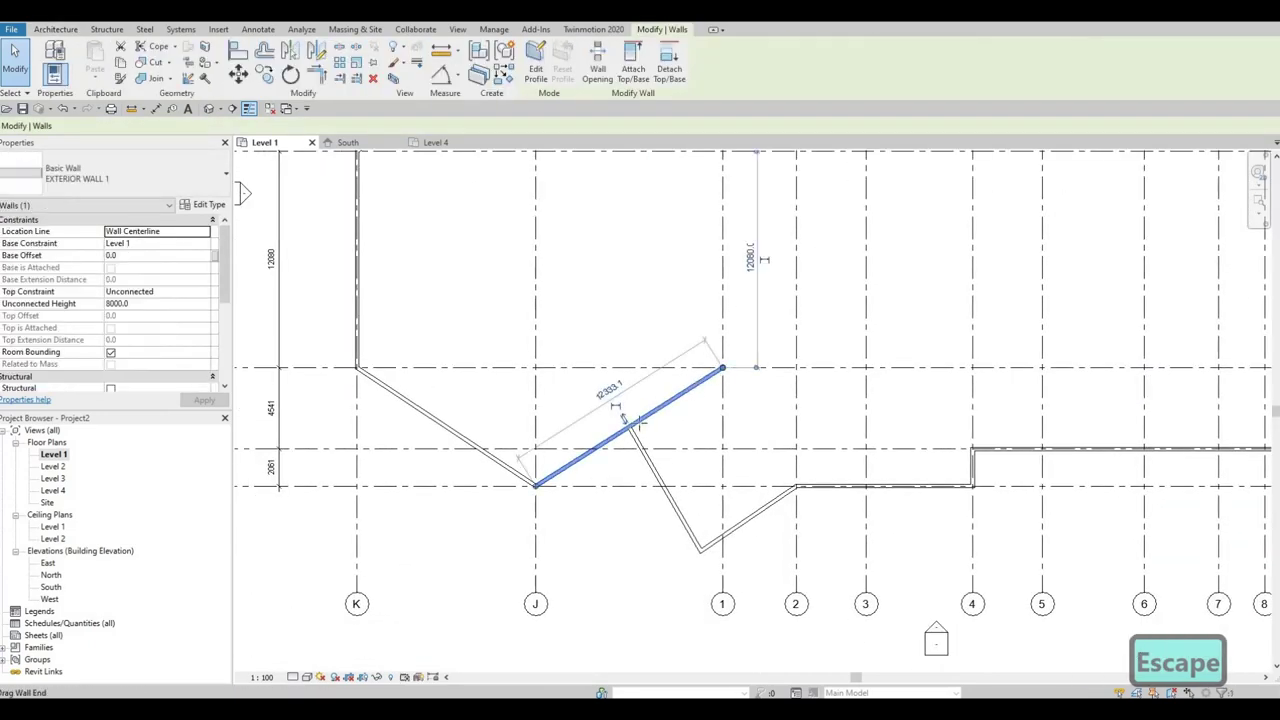
{"action": "key", "text": "s"}
{"action": "key", "text": "l"}
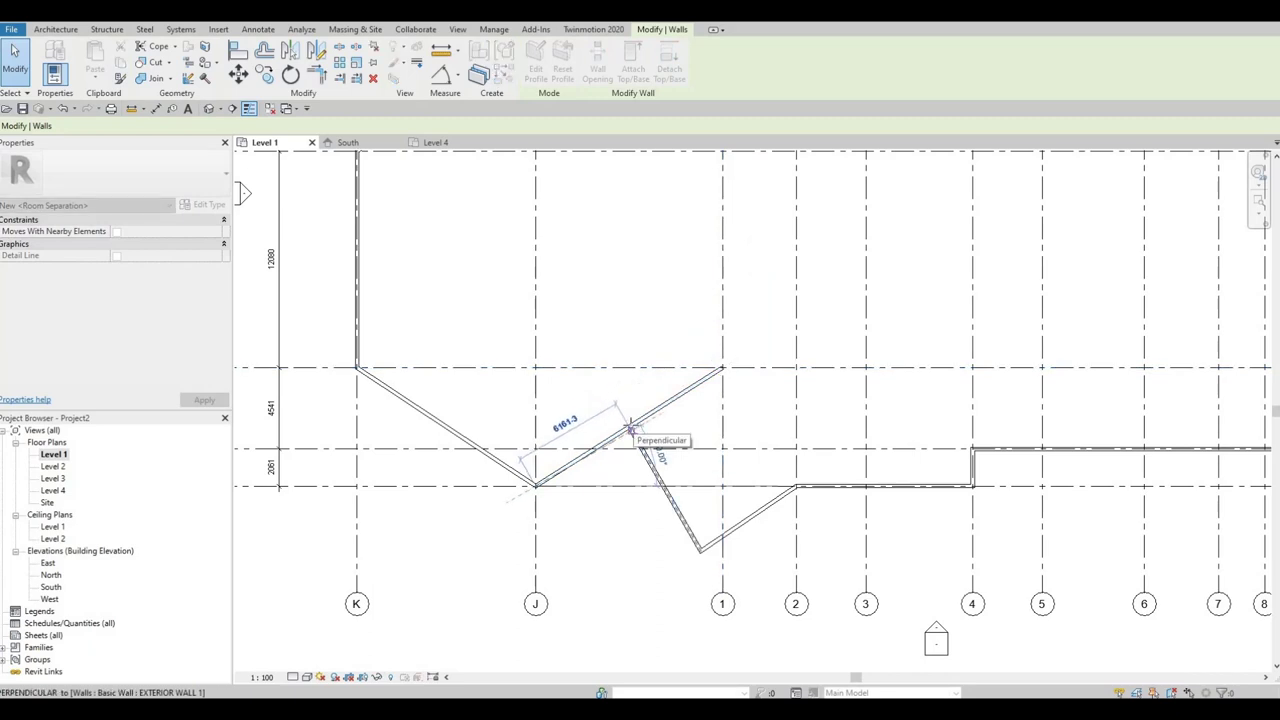
{"action": "left_click", "coordinate": [630, 428]}
{"action": "key", "text": "Escape"}
{"action": "key", "text": "Escape"}
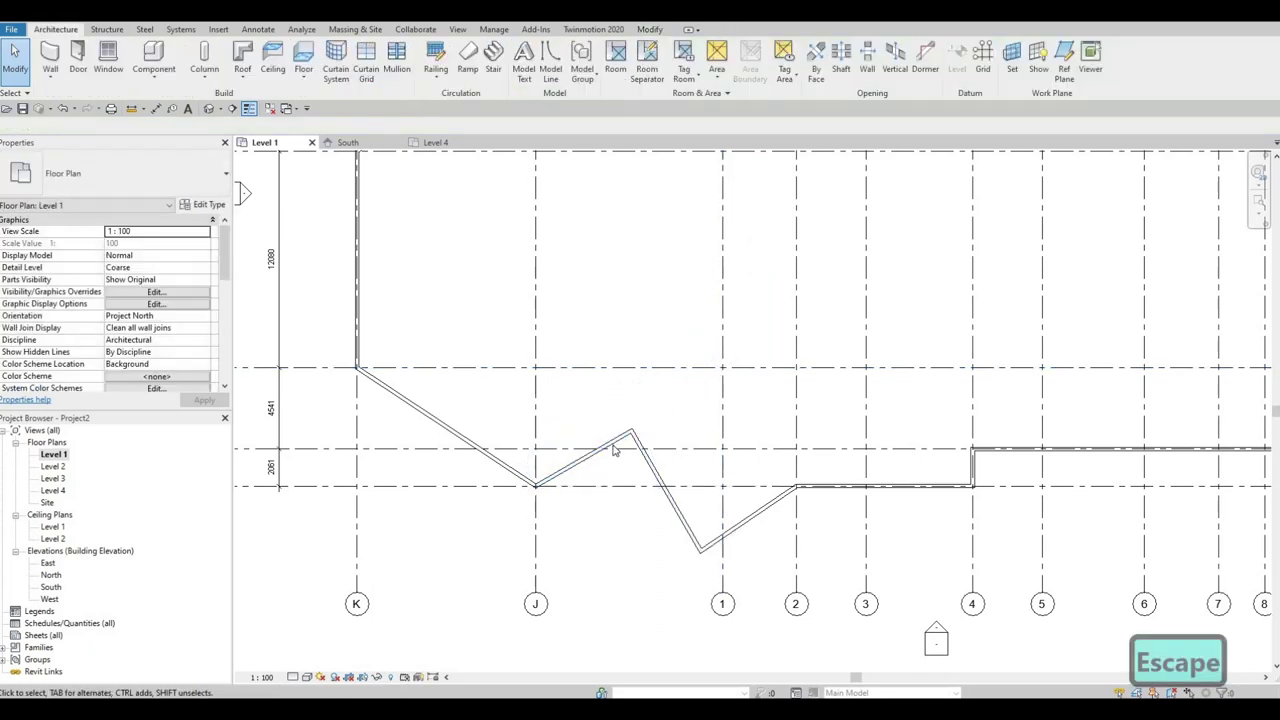
{"action": "scroll", "coordinate": [614, 449], "scroll_direction": "up", "scroll_amount": 1}
{"action": "key", "text": "ctrl+z"}
- Shorten the diagonal wall between G-J and E-1 so its grid 1 end stops at the junction with the angled wall
{"action": "scroll", "coordinate": [649, 414], "scroll_direction": "down", "scroll_amount": 1}
{"action": "scroll", "coordinate": [757, 349], "scroll_direction": "up", "scroll_amount": 2}
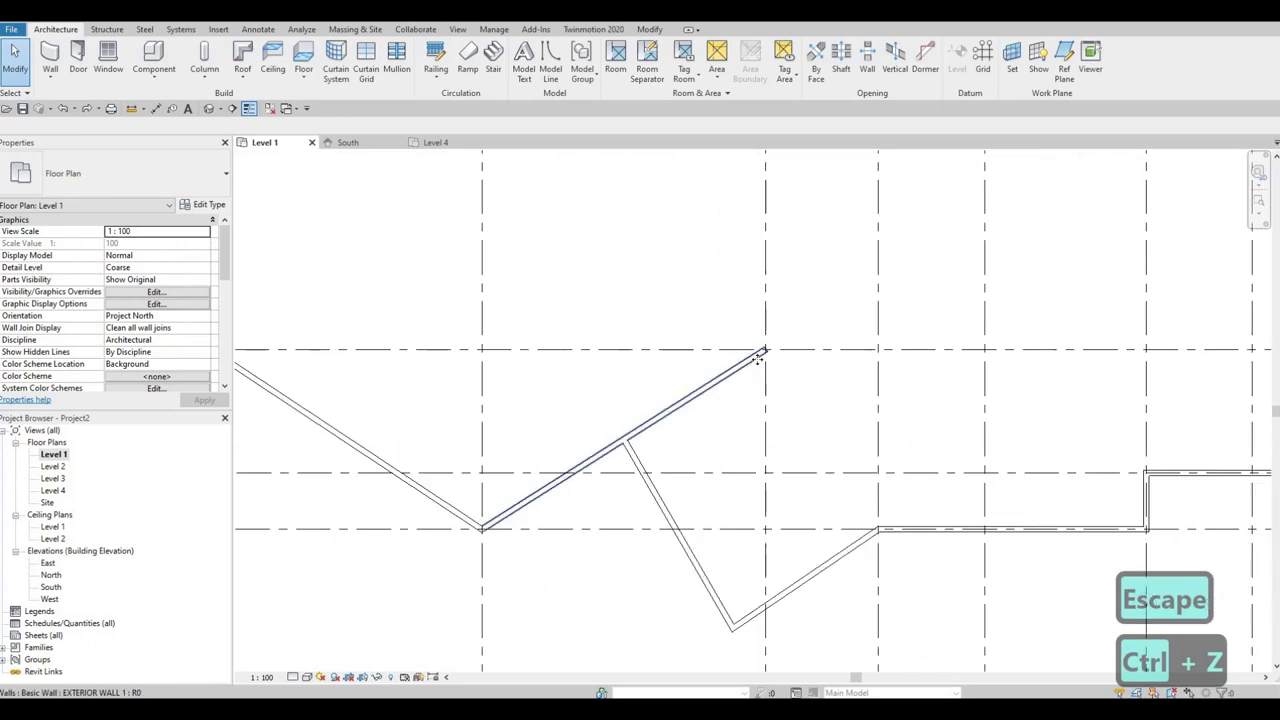
{"action": "left_click", "coordinate": [757, 355]}
{"action": "left_click_drag", "start_coordinate": [760, 352], "coordinate": [650, 456]}
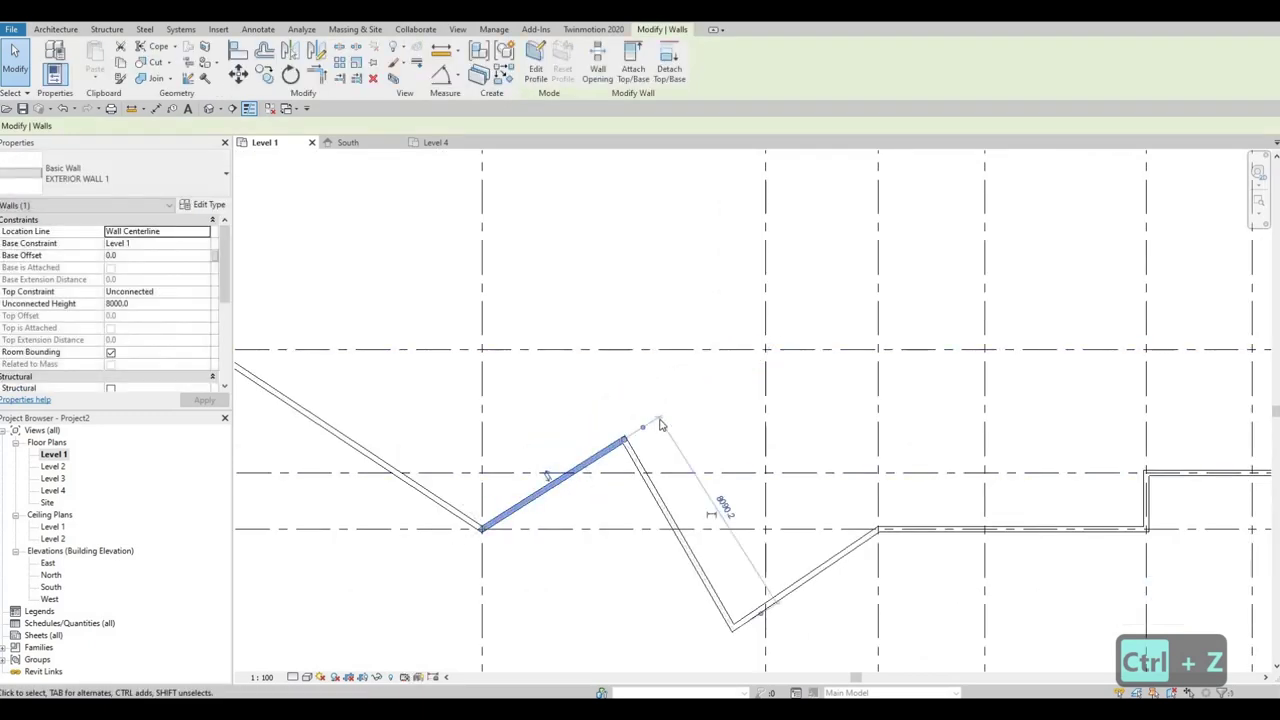
{"action": "scroll", "coordinate": [733, 437], "scroll_direction": "down", "scroll_amount": 3}
{"action": "scroll", "coordinate": [774, 363], "scroll_direction": "down", "scroll_amount": 3}
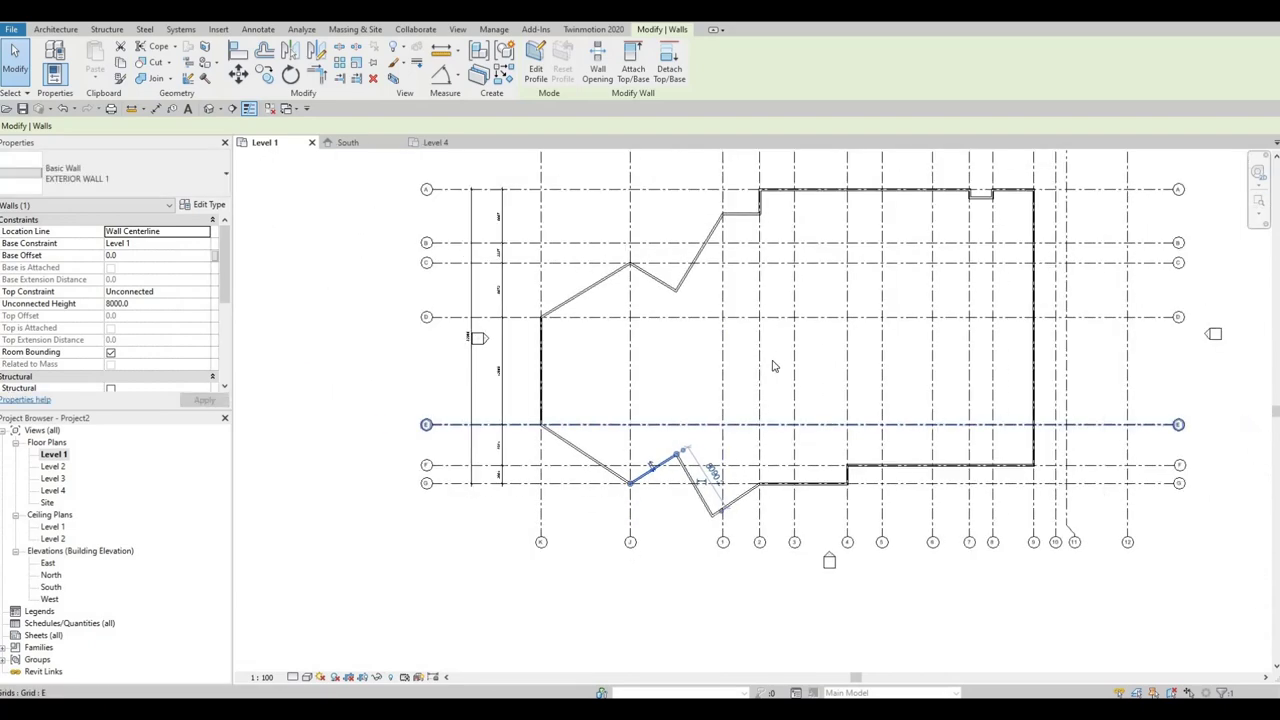
{"action": "key", "text": "Escape"}
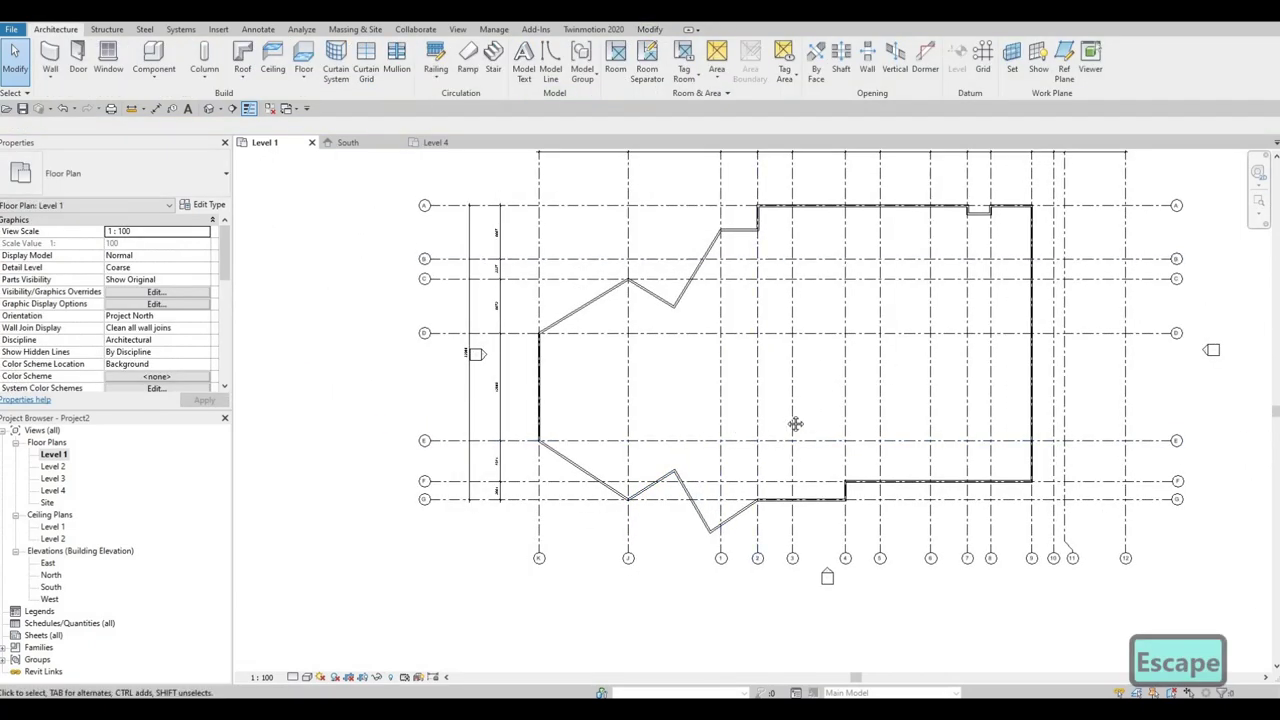
{"action": "middle_click", "coordinate": [750, 470]}
{"action": "middle_click", "coordinate": [750, 470]}
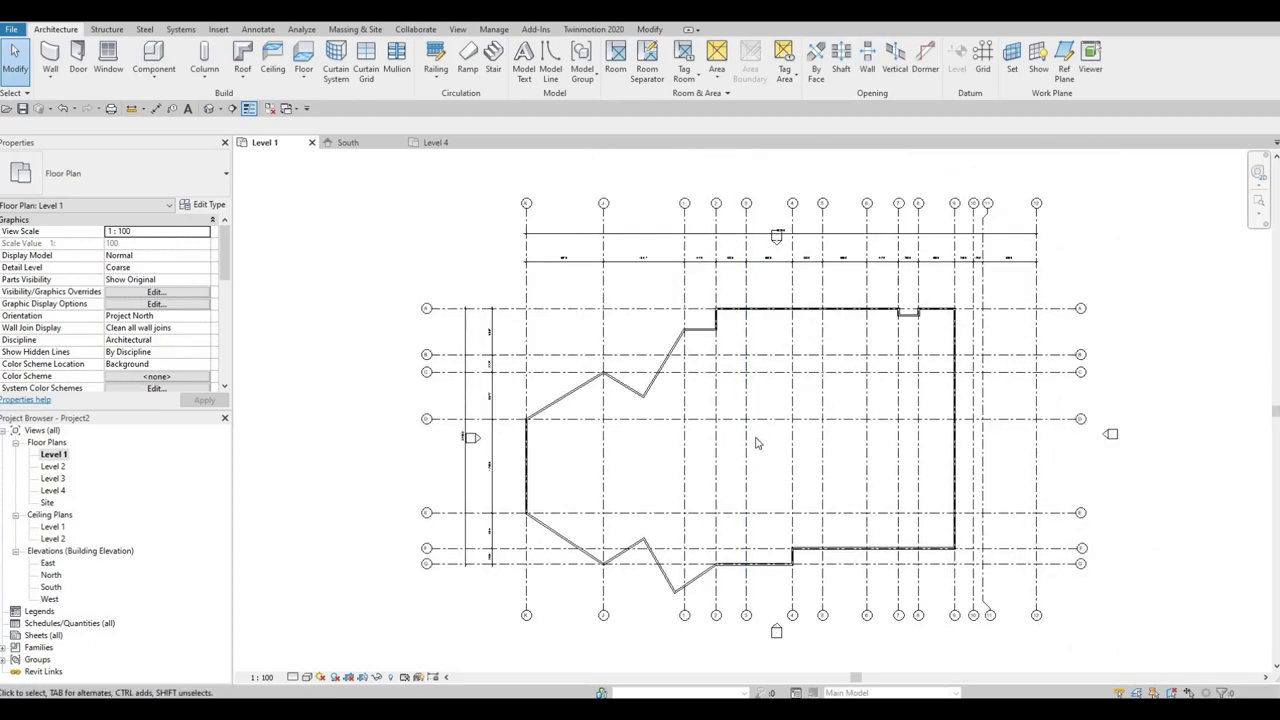
{"action": "scroll", "coordinate": [782, 452], "scroll_direction": "down", "scroll_amount": 1}
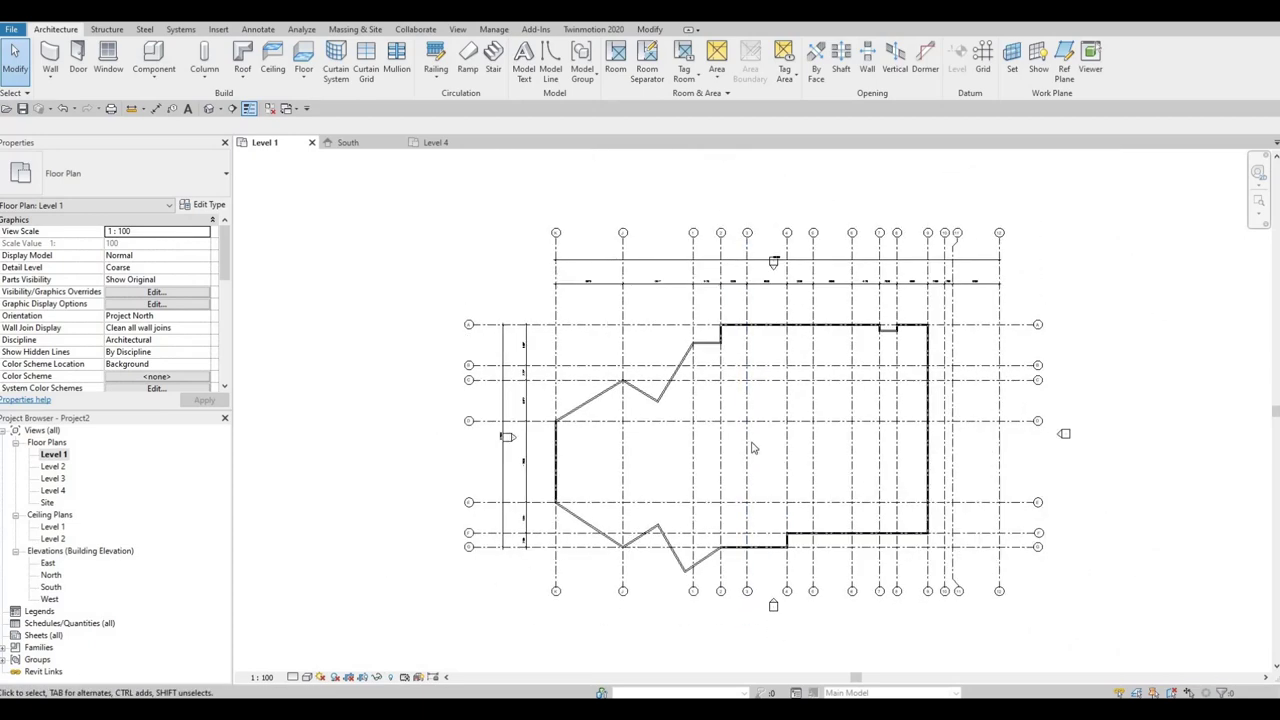